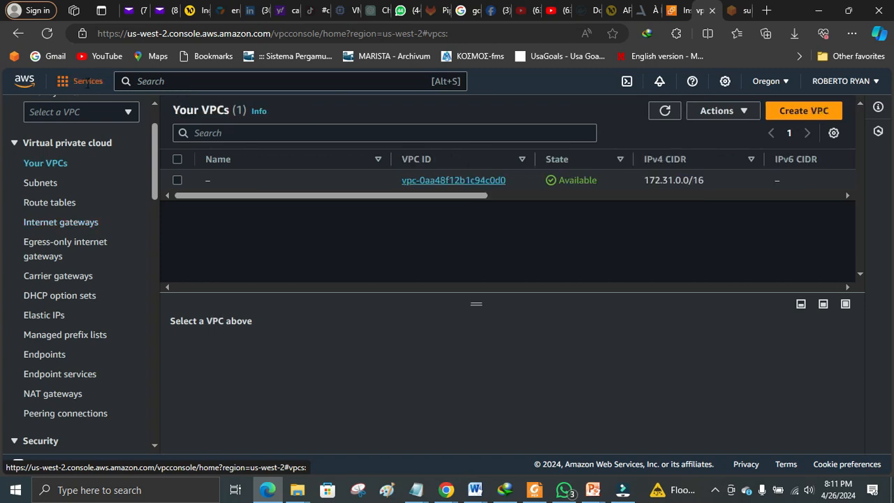
Search the AWS services for vpc, open the VPC service and show the list of existing VPCs
left_click(79, 83)
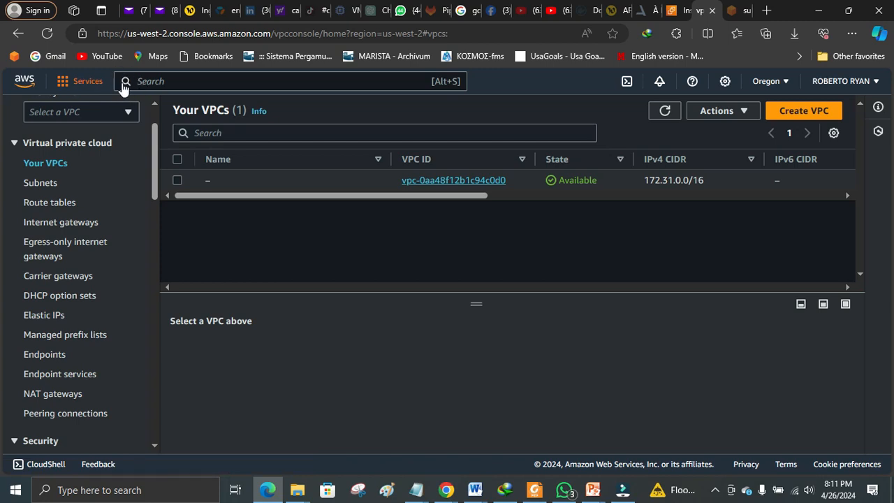
left_click(227, 81)
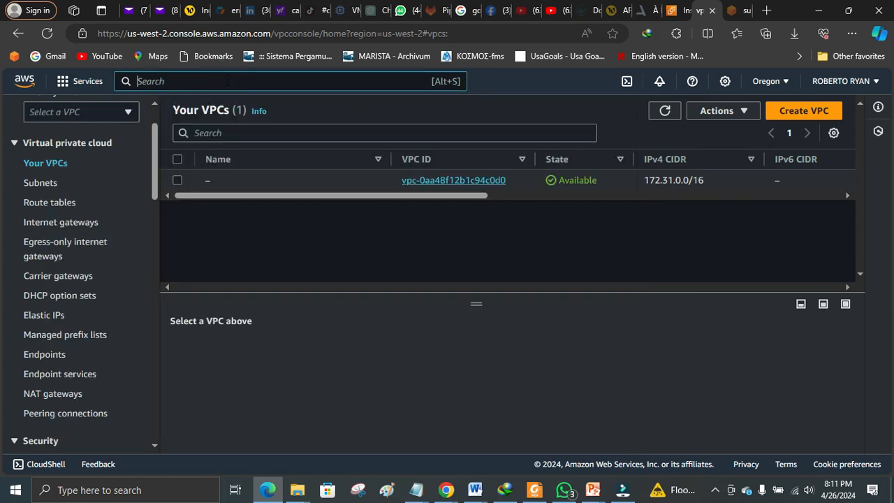
type("vpc")
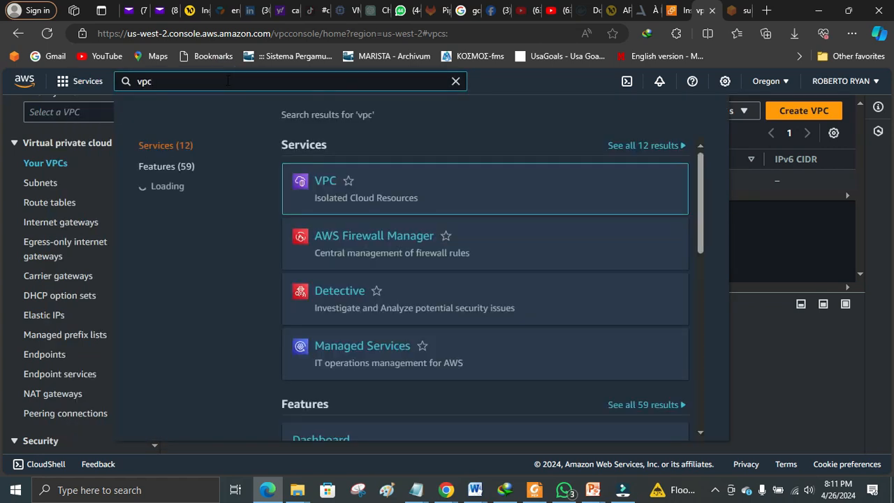
left_click(325, 184)
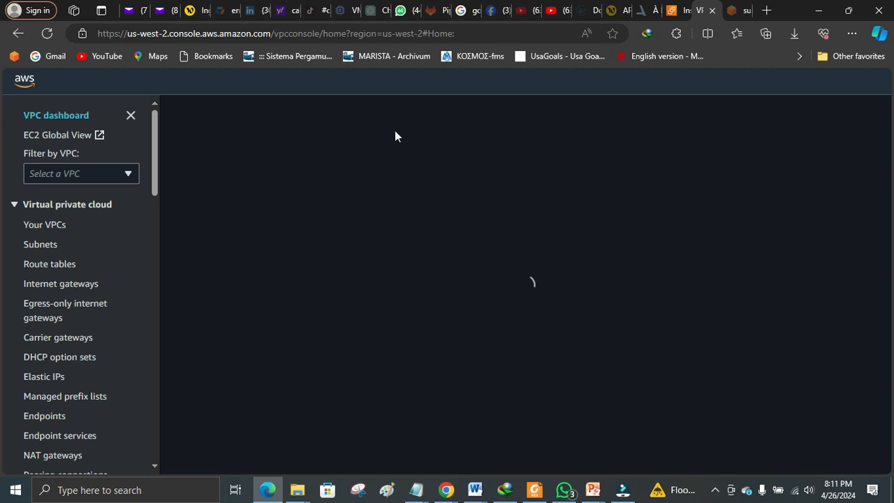
left_click(53, 229)
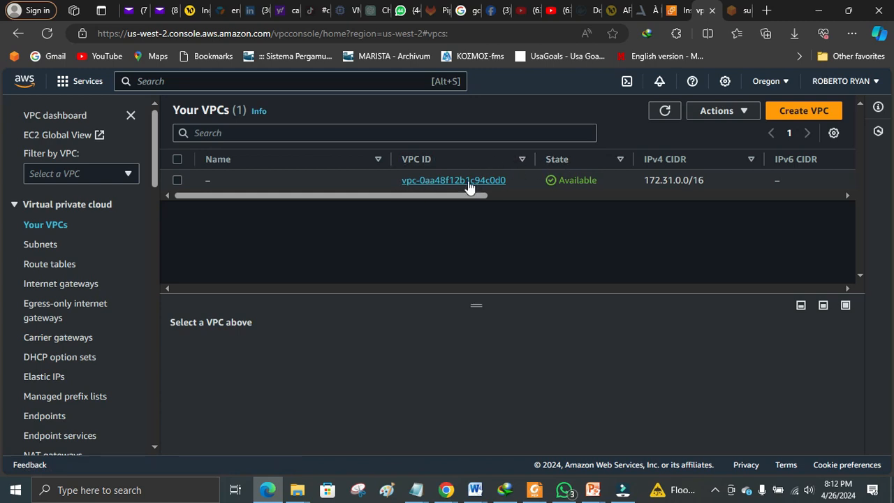
Start creating a VPC-only resource and give it the name tag VPC-1
left_click(805, 112)
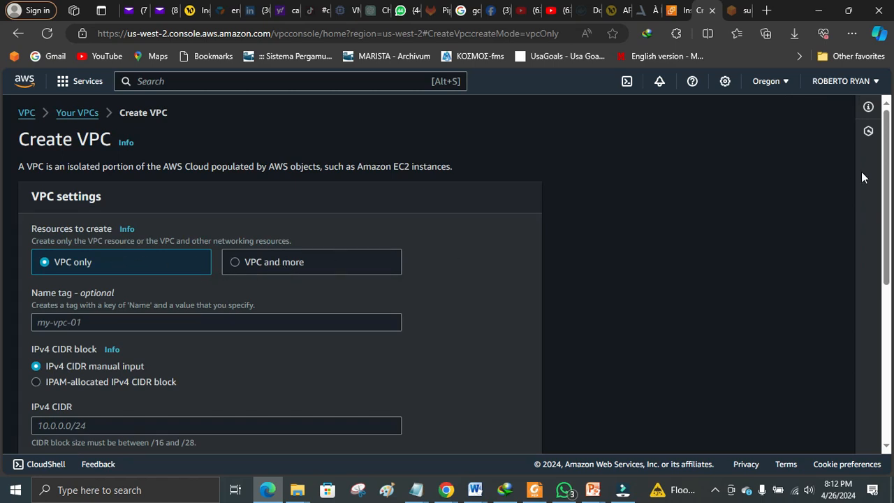
left_click_drag(885, 122, 886, 183)
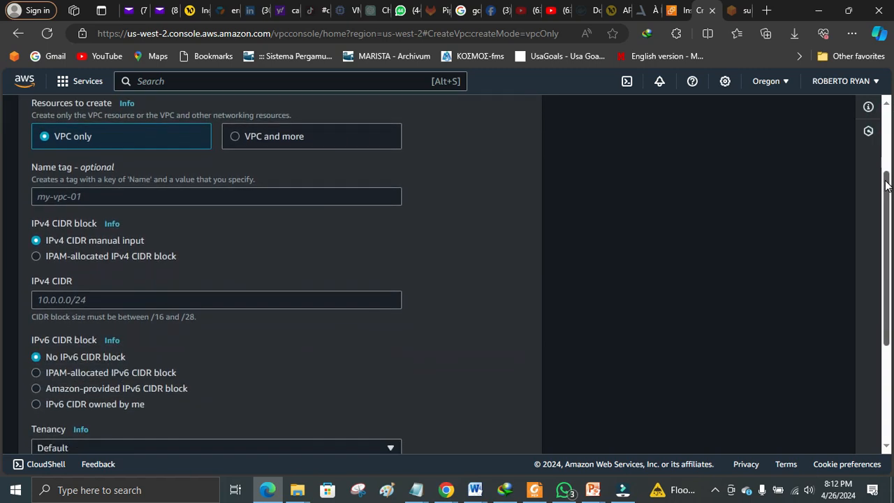
left_click(176, 198)
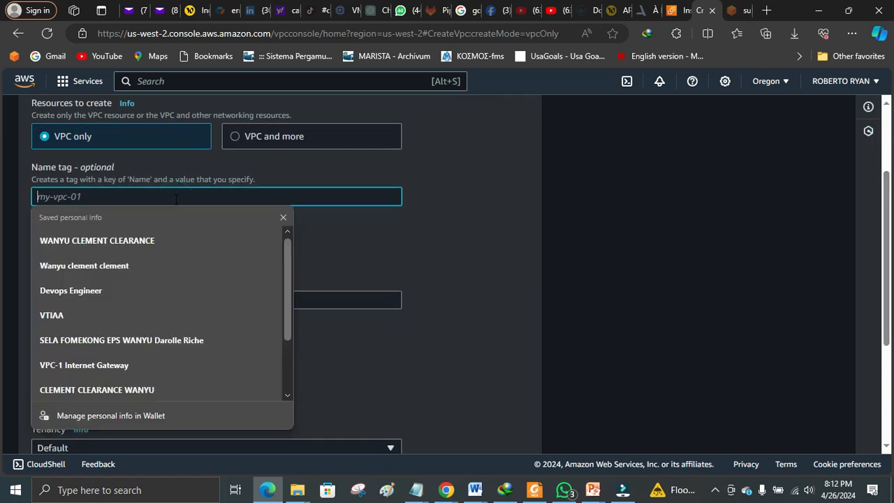
type("VPC-1")
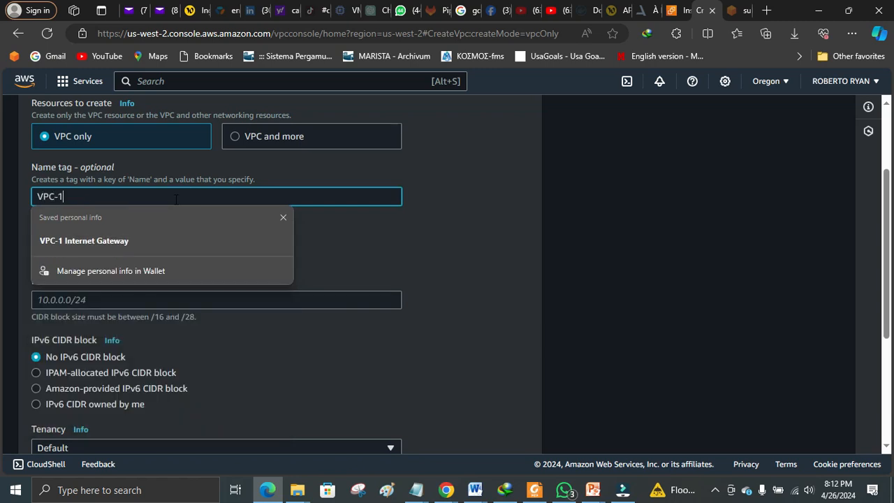
left_click(377, 258)
Set the IPv4 CIDR of the new VPC to 10.15.0.0/16 and create it
left_click(115, 300)
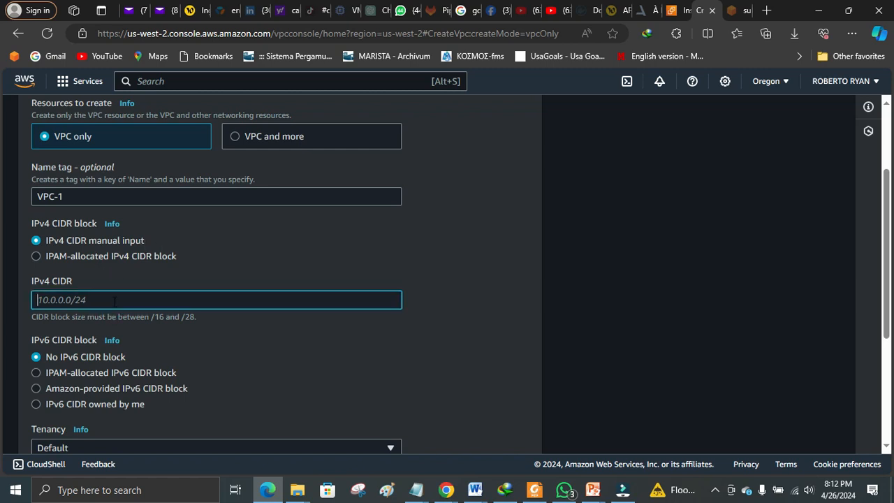
type("10.15.0")
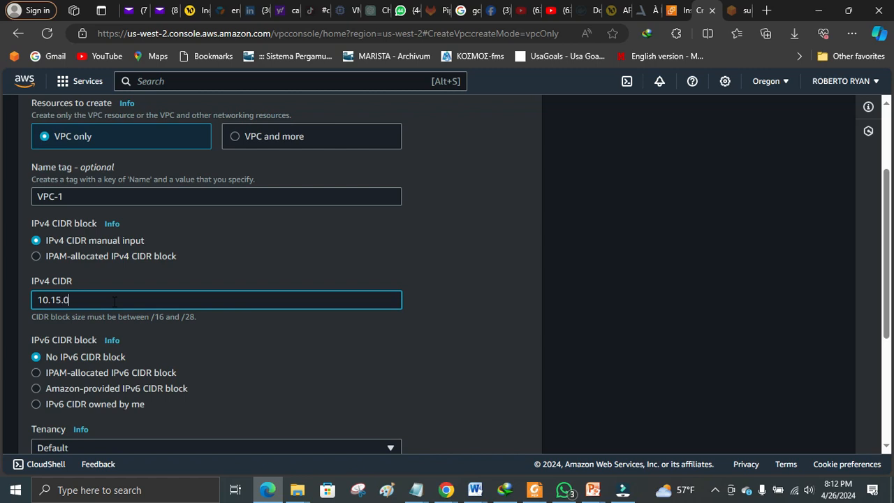
type(".0/16")
left_click_drag(887, 239, 893, 344)
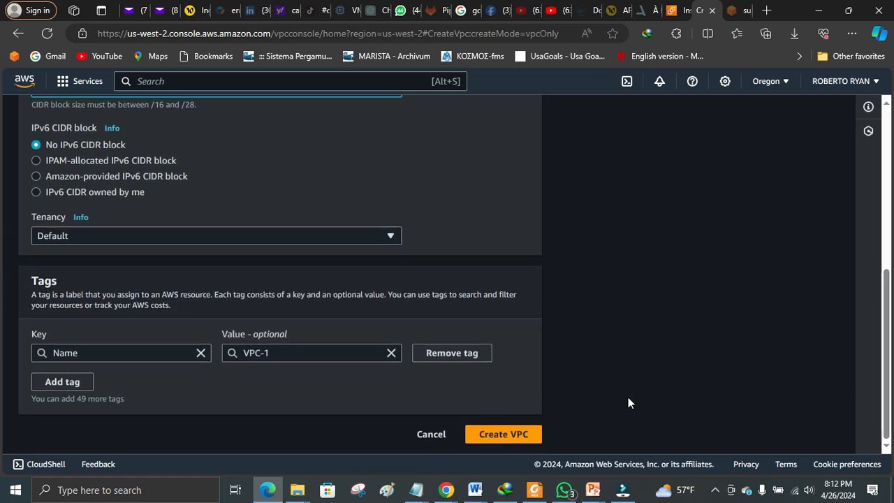
left_click(494, 435)
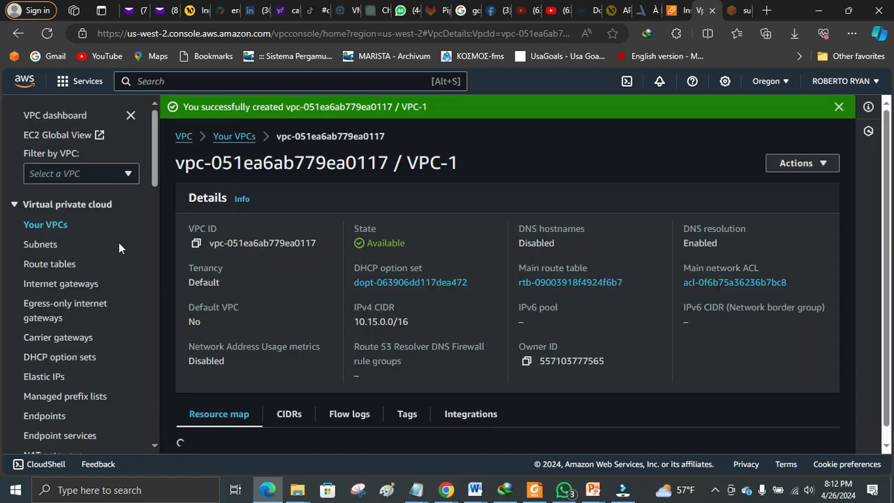
Show the list of subnets and open a blank Notepad document for planning the address ranges
left_click(48, 247)
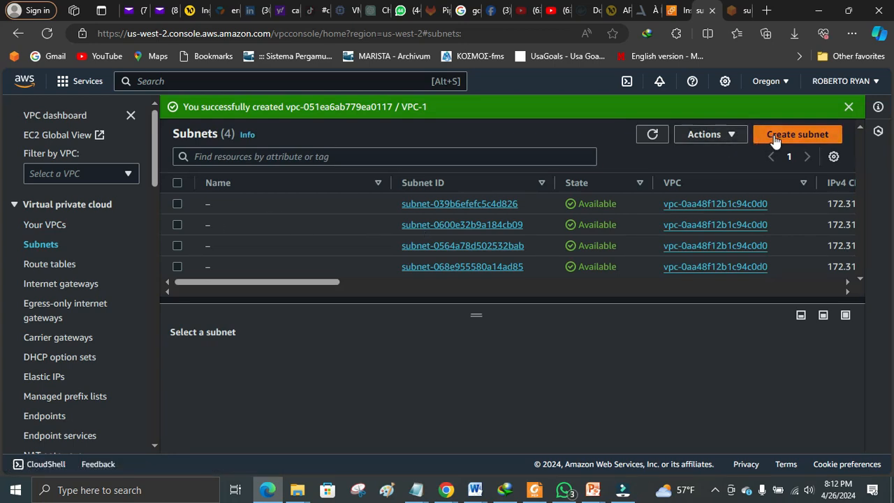
left_click(154, 489)
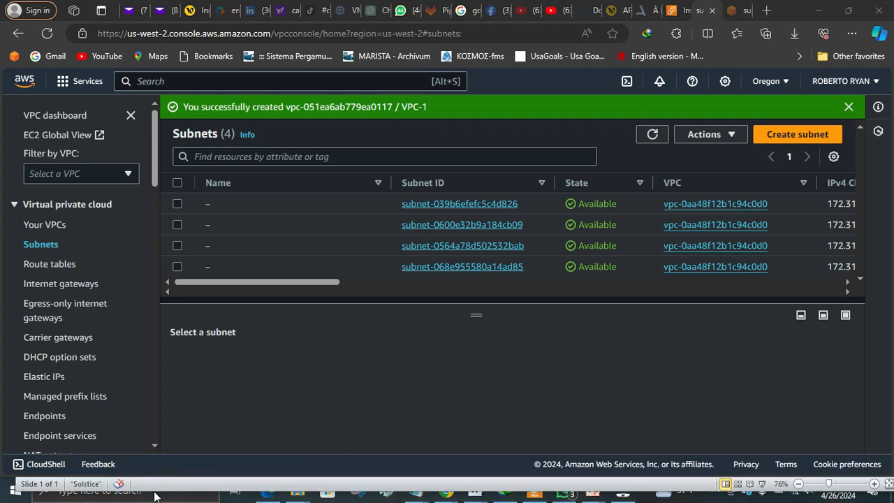
left_click(153, 491)
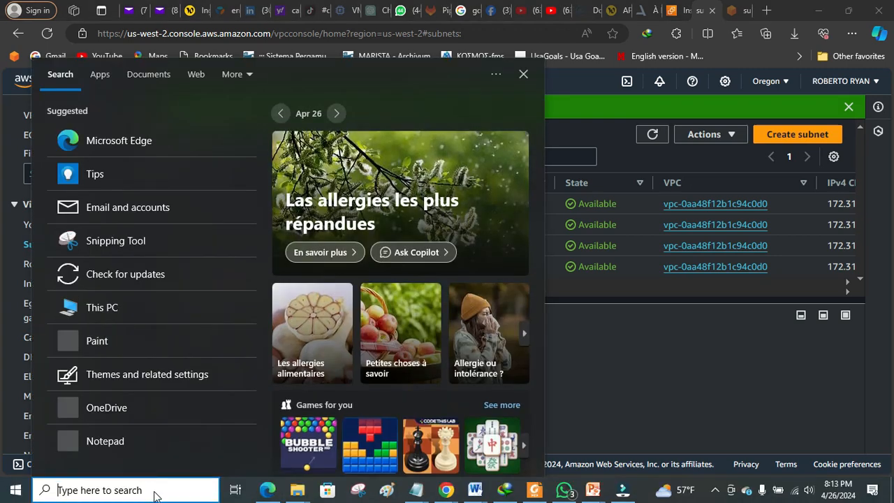
type("NO")
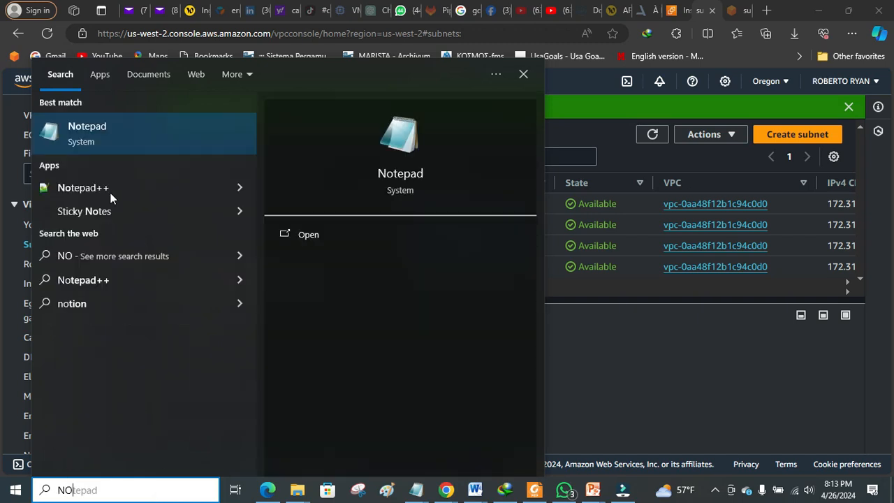
left_click(81, 142)
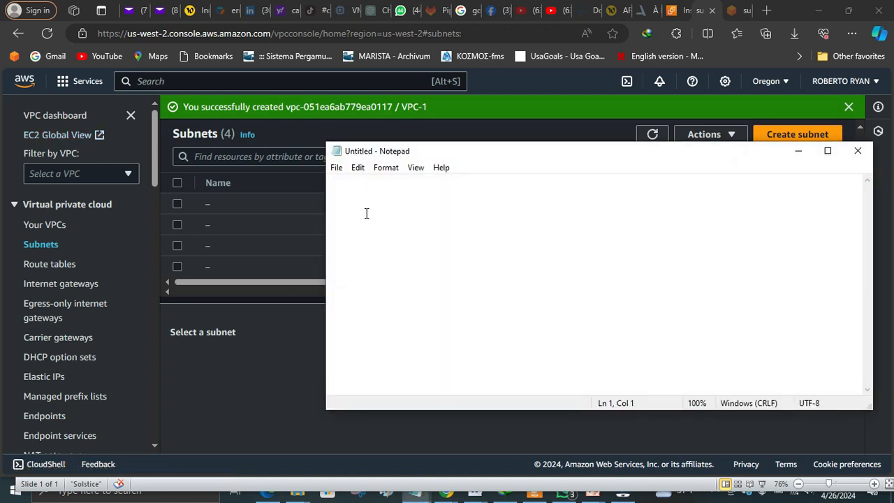
Write two lines in the note: "VPC-1 : 10.15.0.0/16" and "PRIVATE SUBNET-1 : 10.15.1.0/24"
type("VPC")
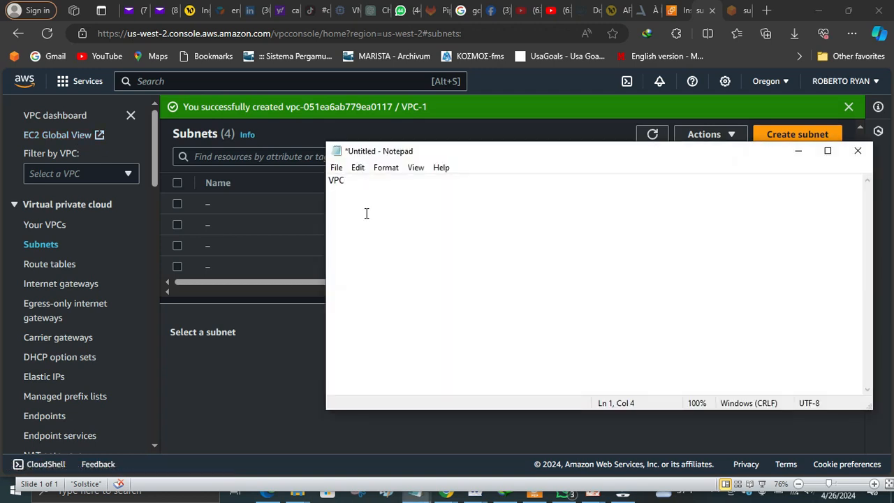
type("-1 : 10.15.0.0/16")
key("Return")
type("PRIVATE")
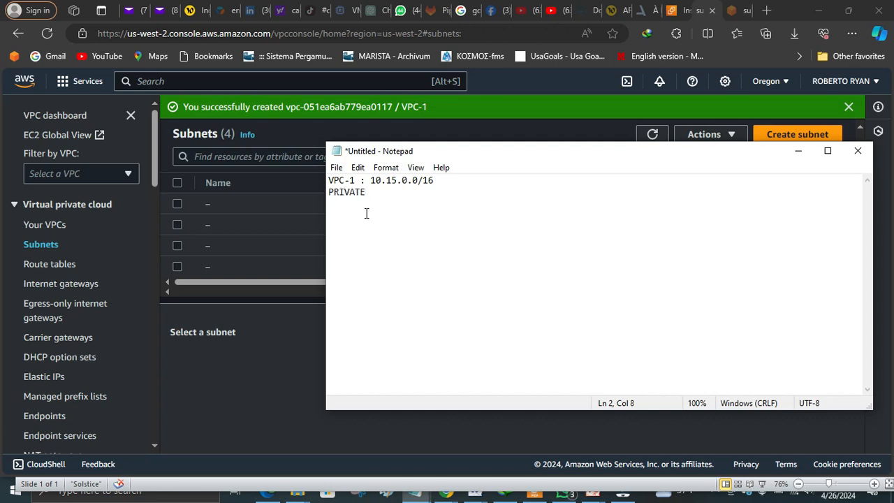
type(" SUBNET-1 : 10.15.1.0/")
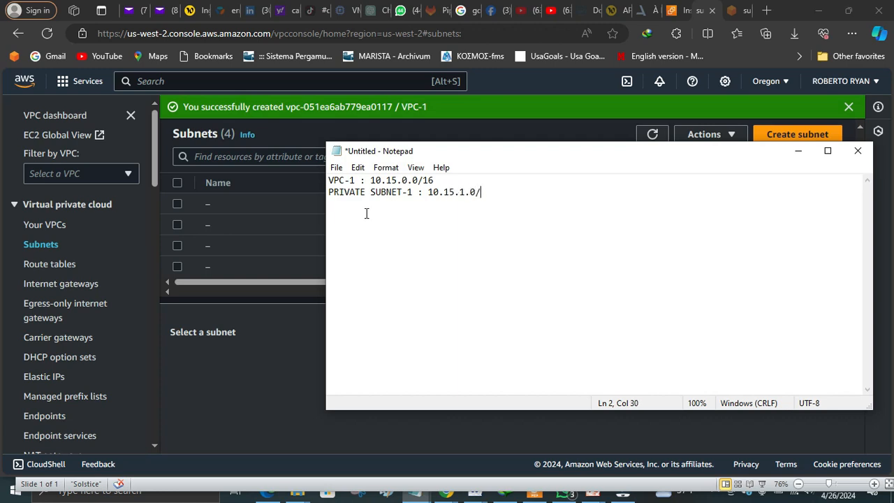
type("24")
Copy the private subnet's range 10.15.1.0/24 from the note
left_click(489, 193)
left_click_drag(490, 192, 429, 193)
key("ctrl+c")
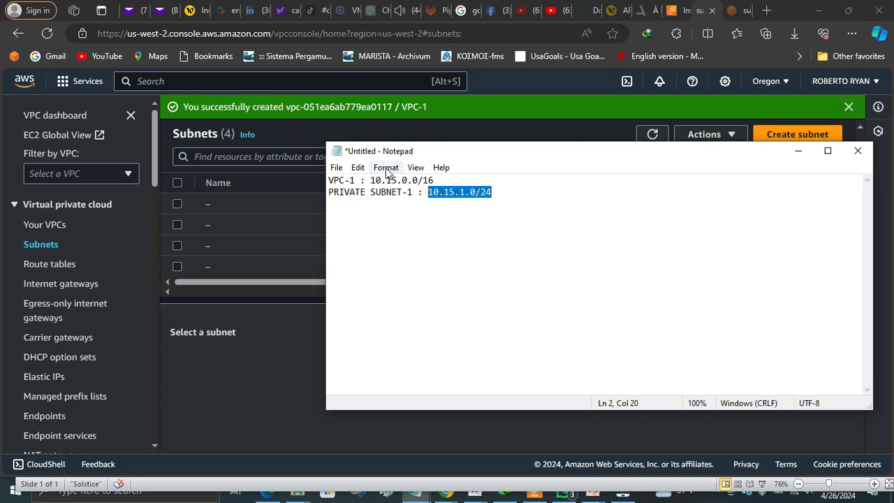
Return to the AWS console in the browser and start a new subnet in the VPC named VPC-1
left_click(260, 360)
left_click(792, 134)
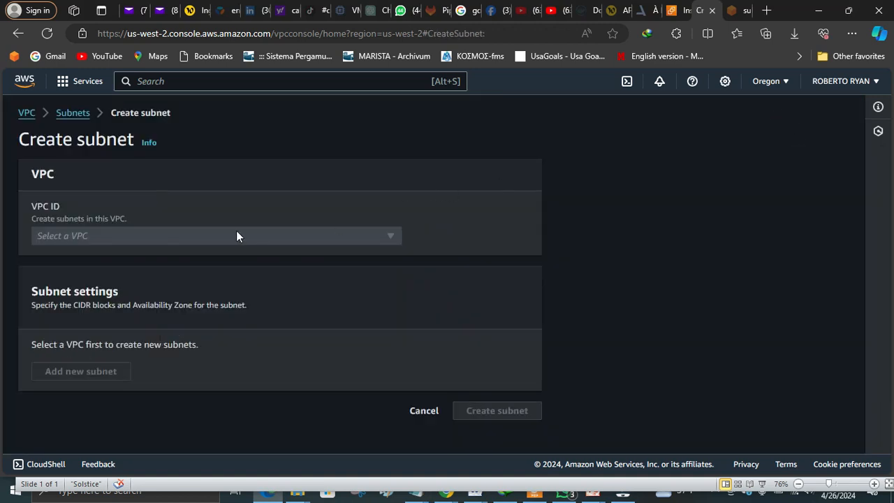
left_click(387, 238)
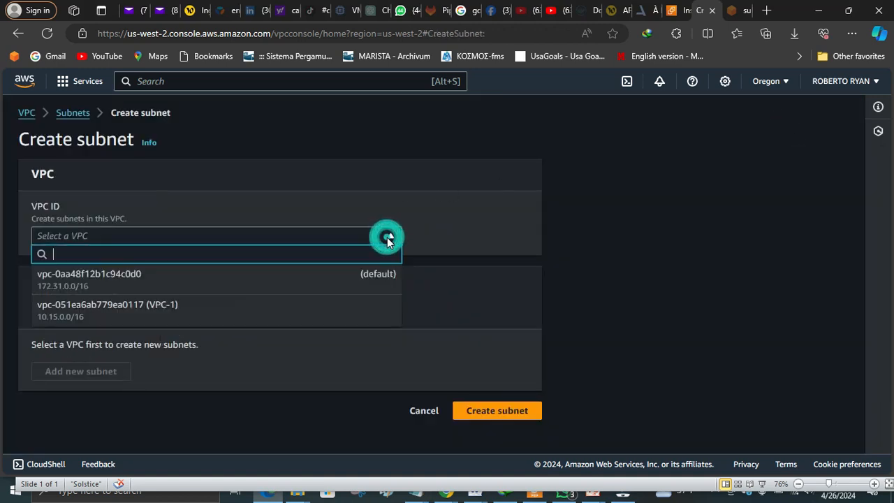
left_click(344, 312)
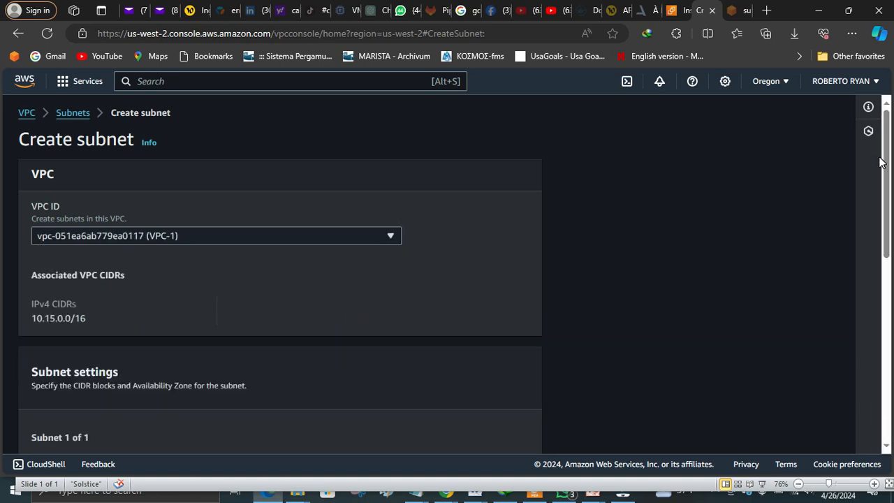
Name the subnet PRIVATE-SUBNET-1 and place it in availability zone US West (Oregon) / us-west-2a
left_click_drag(884, 162, 893, 249)
left_click(338, 281)
type("P")
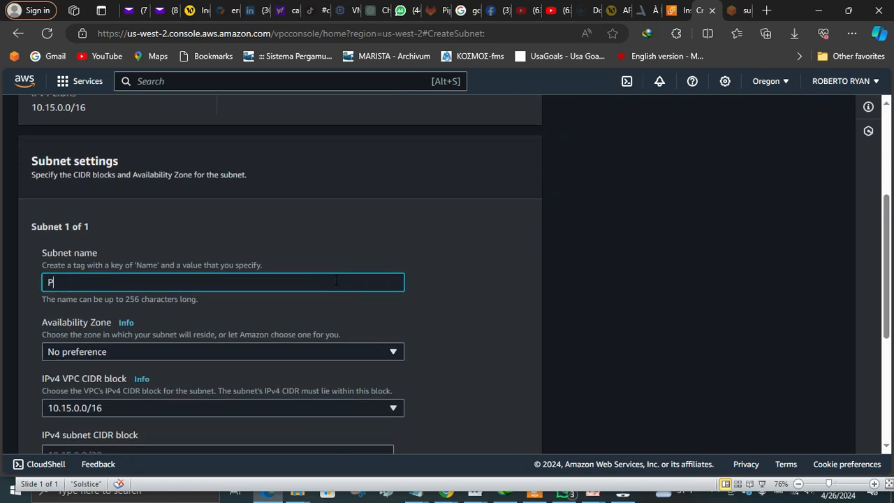
type("RIVATE -SUBNET-1")
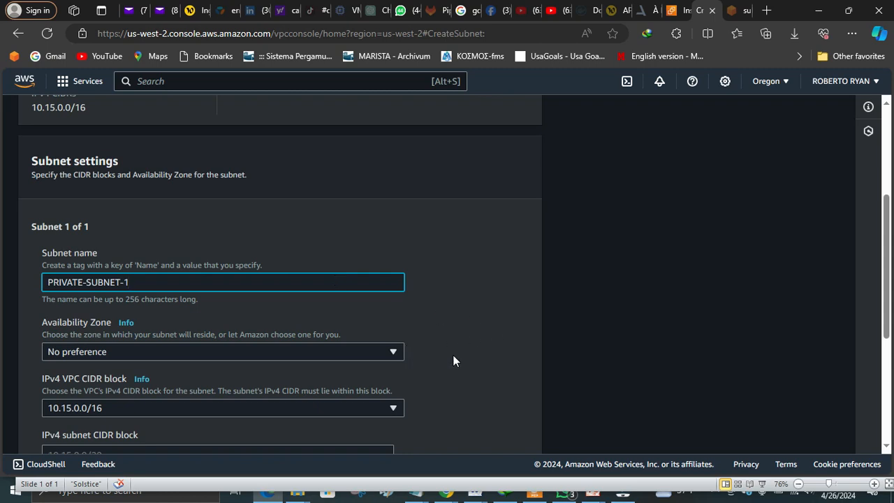
left_click(400, 352)
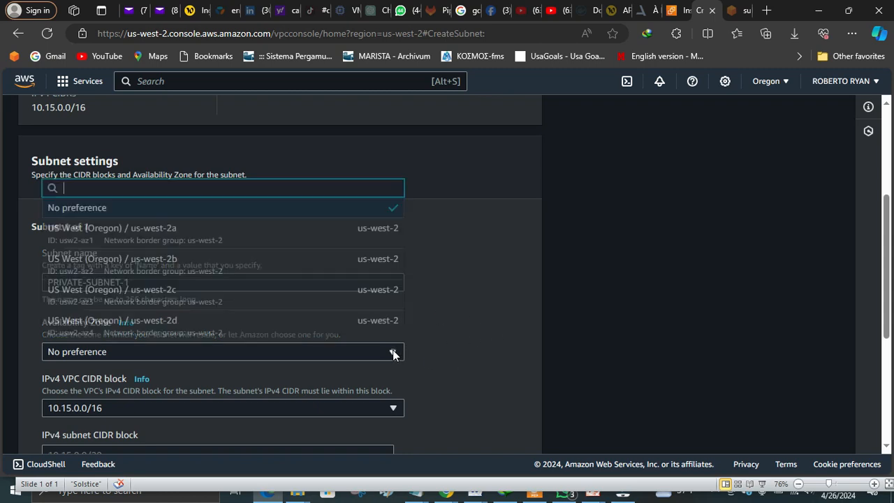
left_click(366, 236)
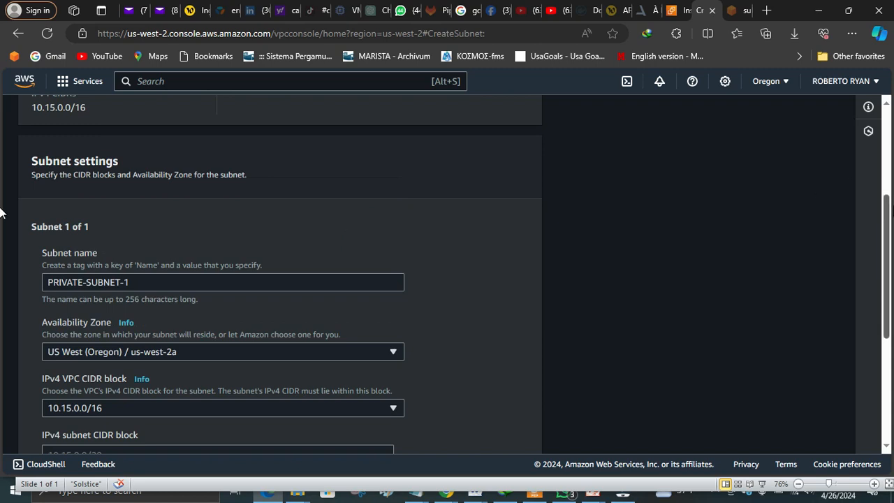
Set the IPv4 subnet CIDR block to the copied range 10.15.1.0/24 and create the subnet
scroll(1, 209, "down", 3)
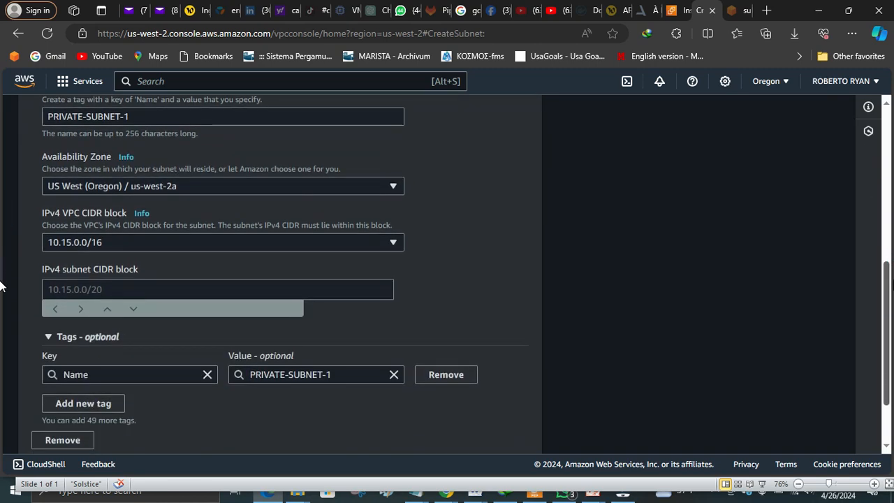
left_click(300, 289)
key("ctrl+v")
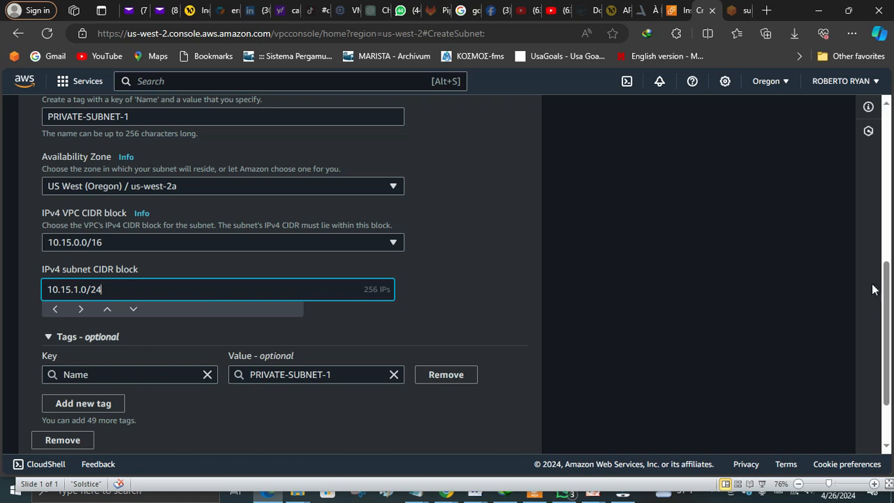
scroll(889, 289, "down", 2)
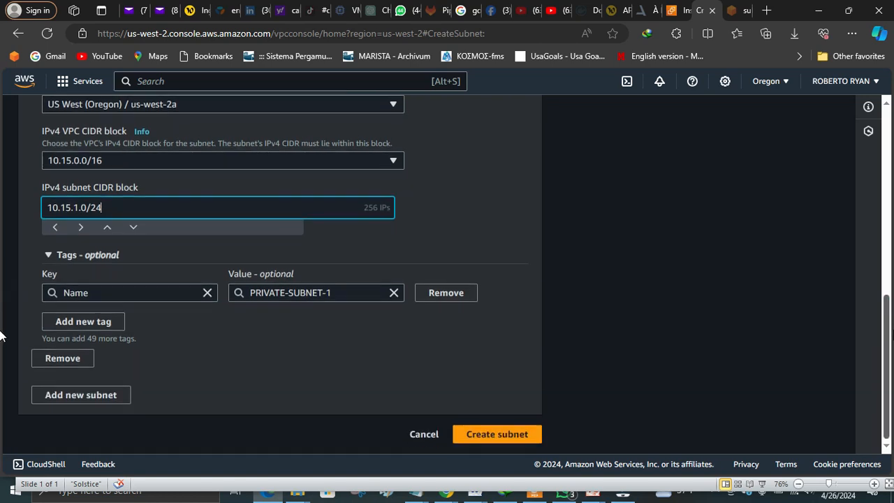
left_click(495, 436)
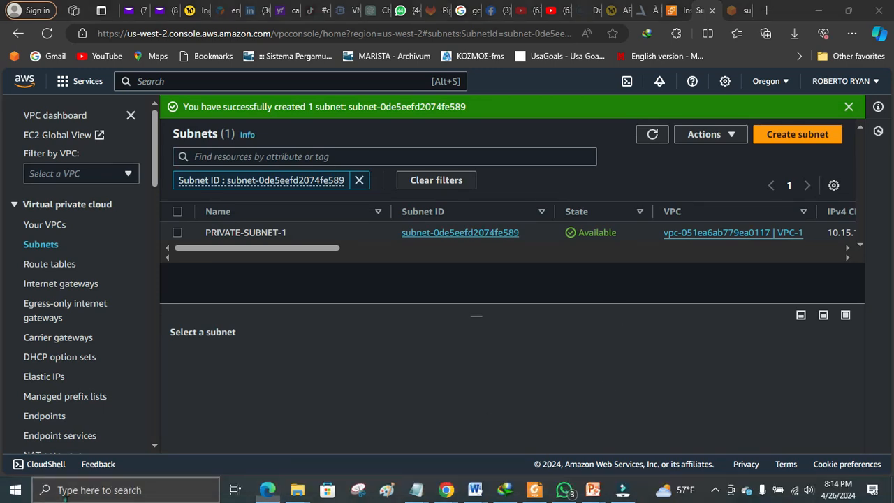
Switch to the Notepad note, add the line "PUBLIC-SUBNET-1 : 10.15.2.0/24" below the private subnet, and copy its address range
left_click(67, 489)
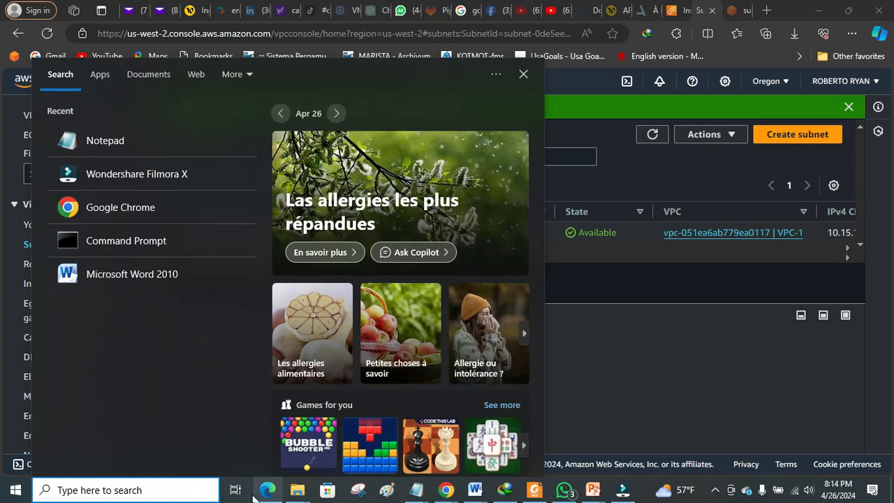
left_click(419, 491)
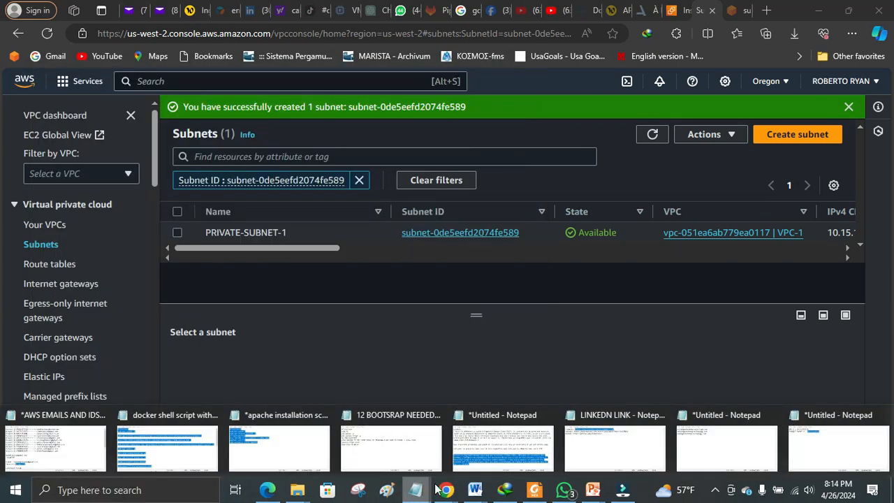
left_click(836, 433)
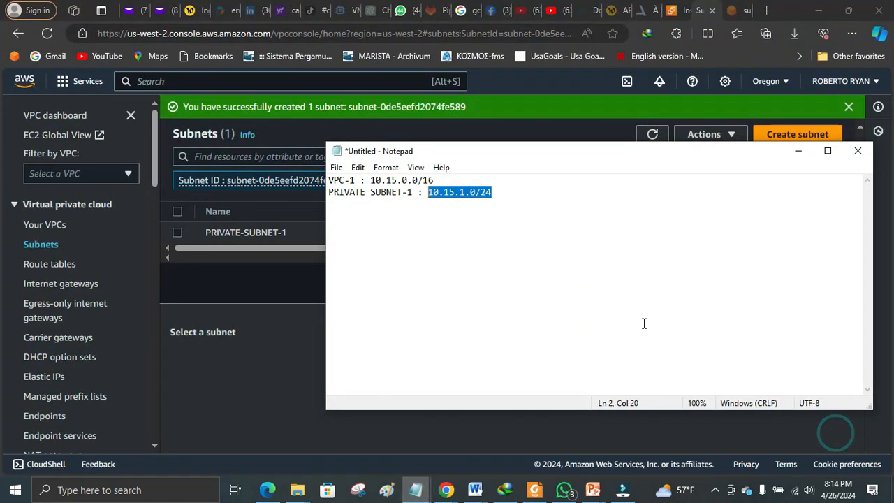
left_click(523, 204)
key("Return")
type("PUB")
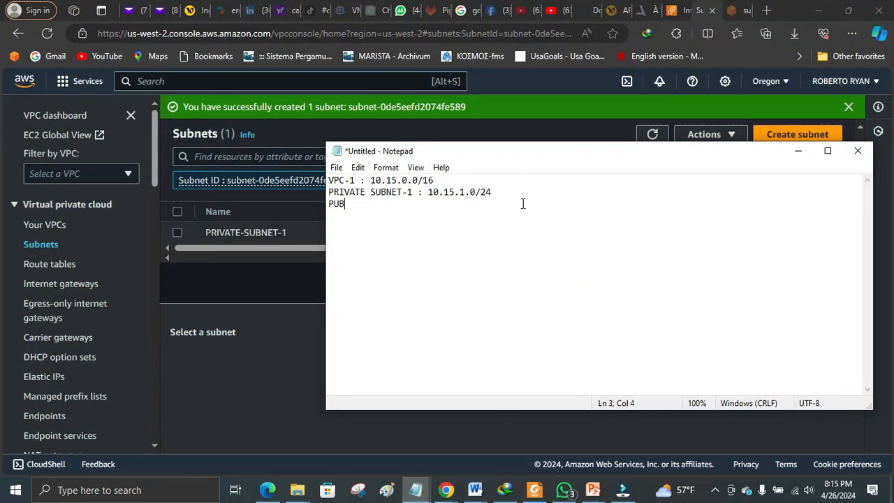
type("LIC-SUBNET-1 : 10")
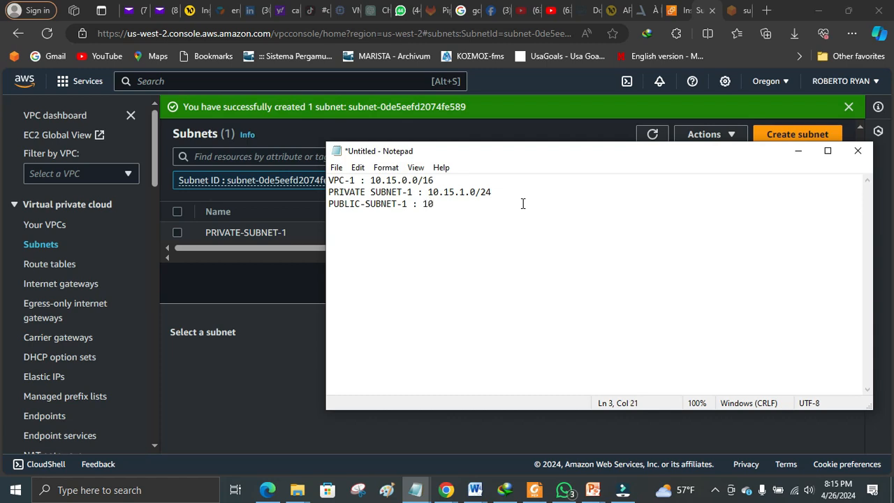
type(".15.2.0/24")
left_click_drag(489, 204, 423, 204)
key("ctrl+c")
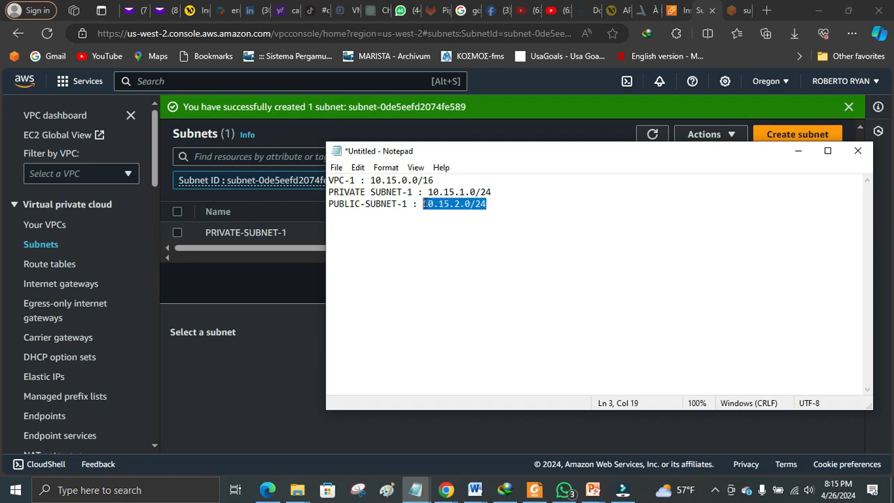
Return to the AWS console in the browser and start another subnet in VPC-1
left_click(261, 268)
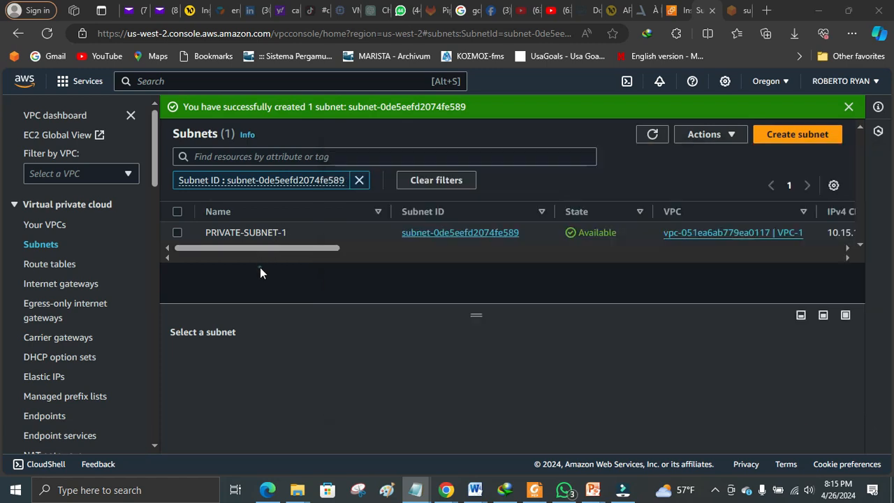
left_click(797, 136)
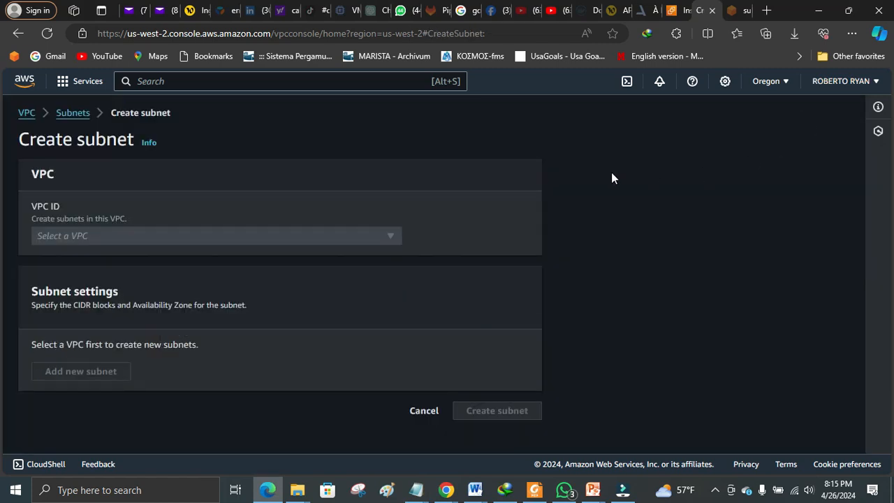
left_click(364, 241)
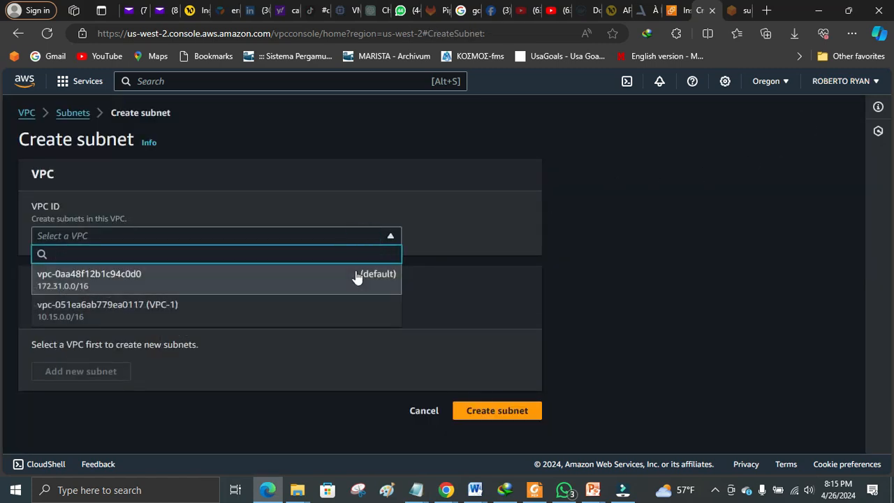
left_click(347, 309)
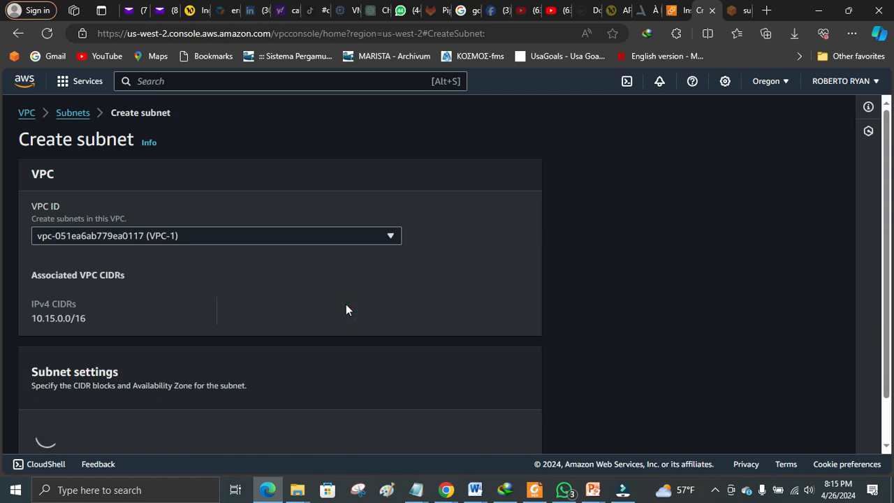
Name the subnet PUBLIC-SUBNET-1 and place it in availability zone US West (Oregon) / us-west-2b
left_click_drag(891, 187, 892, 283)
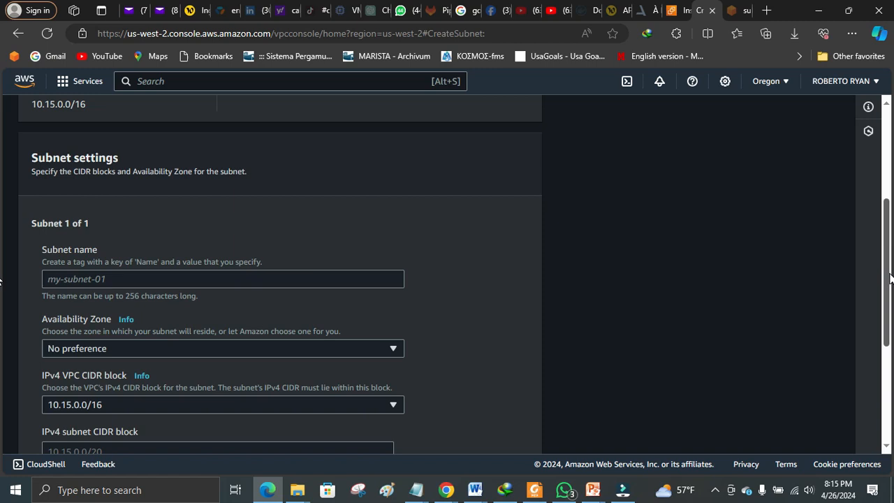
left_click(353, 278)
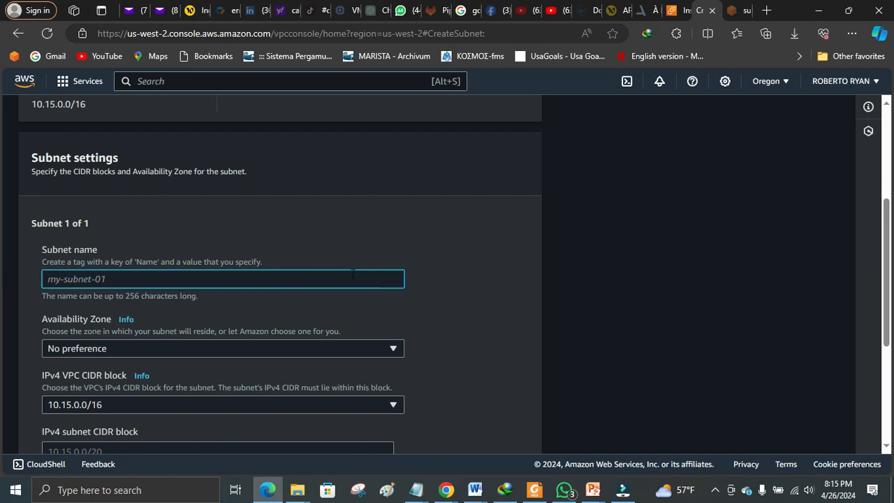
type("PUBLIC-SUBNET-1")
left_click(254, 349)
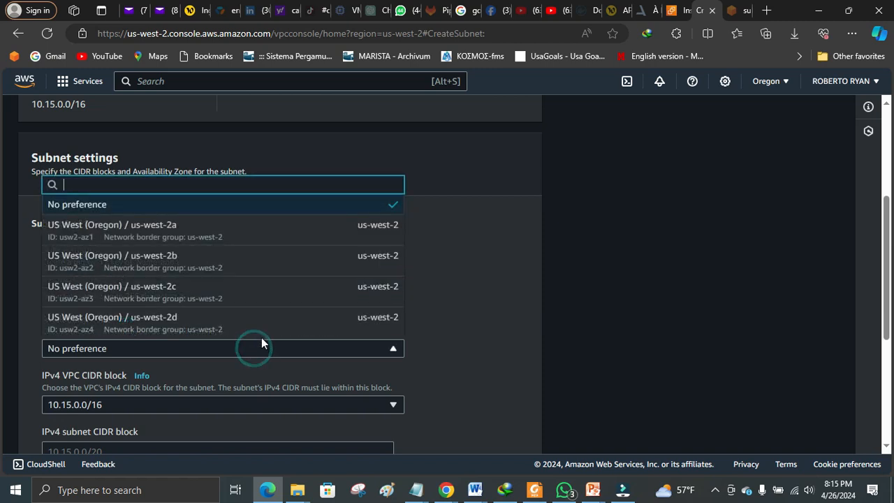
left_click(313, 256)
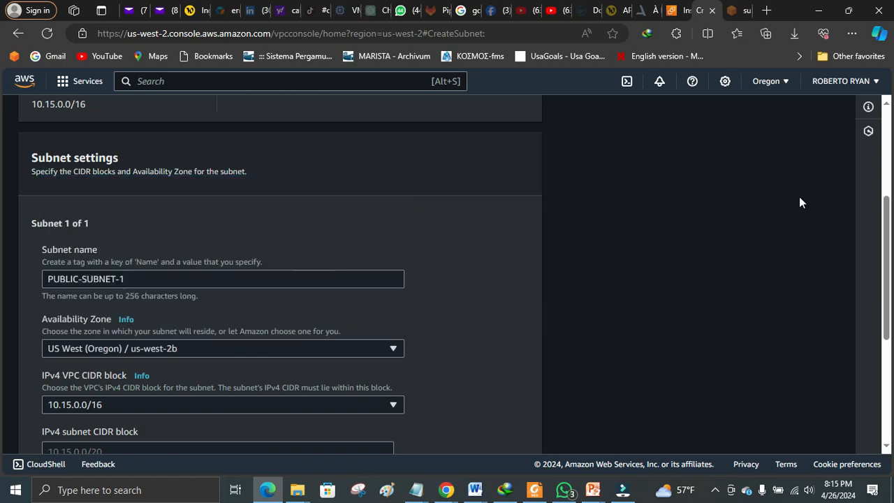
Set the IPv4 subnet CIDR block to the copied range 10.15.2.0/24 and create the subnet
scroll(280, 279, "down", 3)
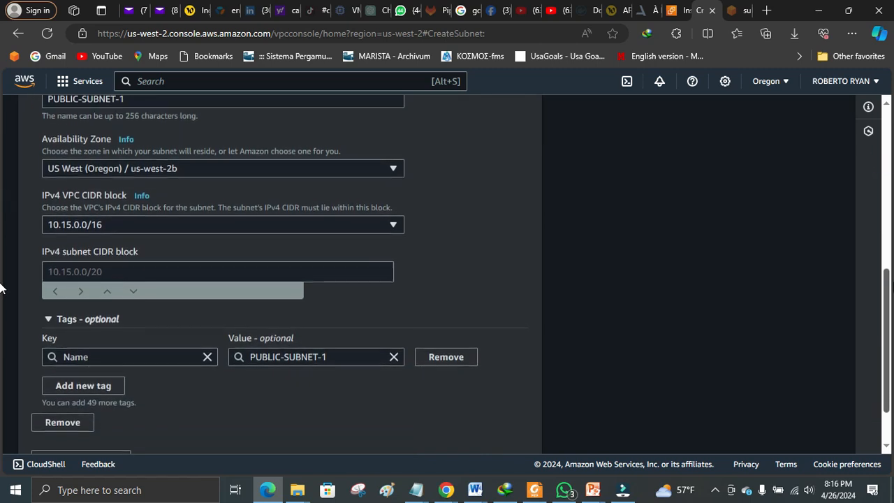
left_click(248, 273)
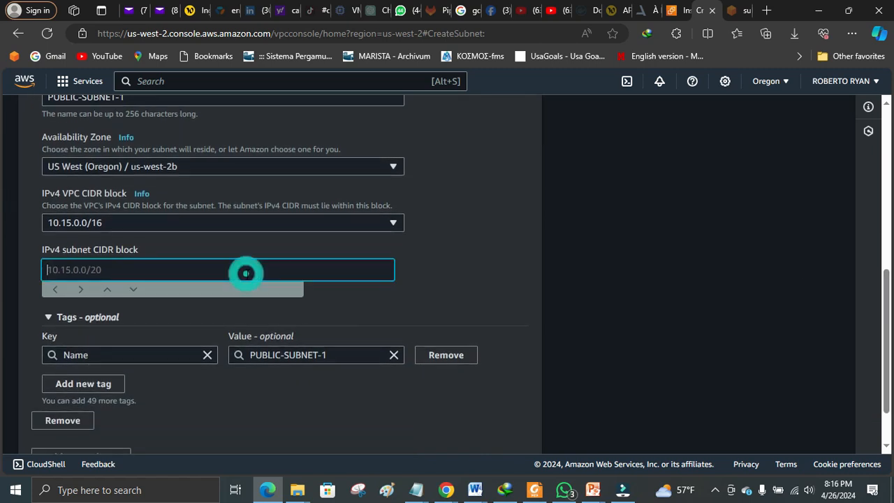
key("ctrl+v")
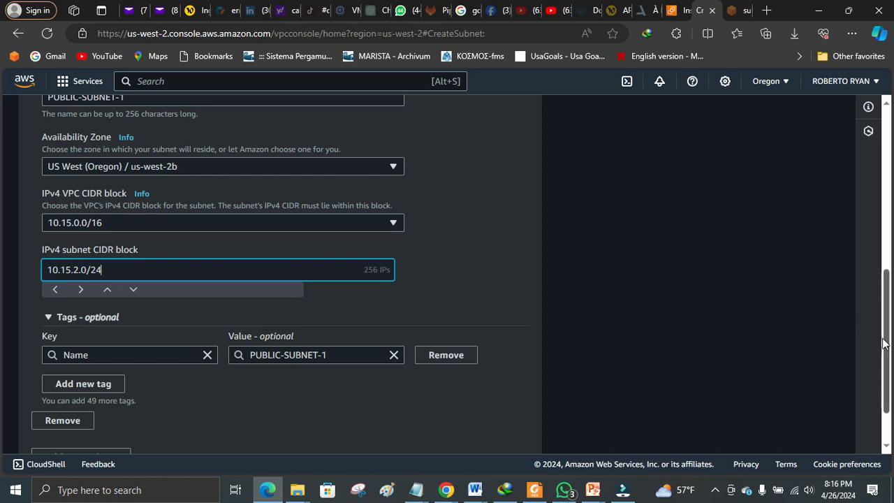
scroll(887, 342, "down", 1)
left_click(500, 435)
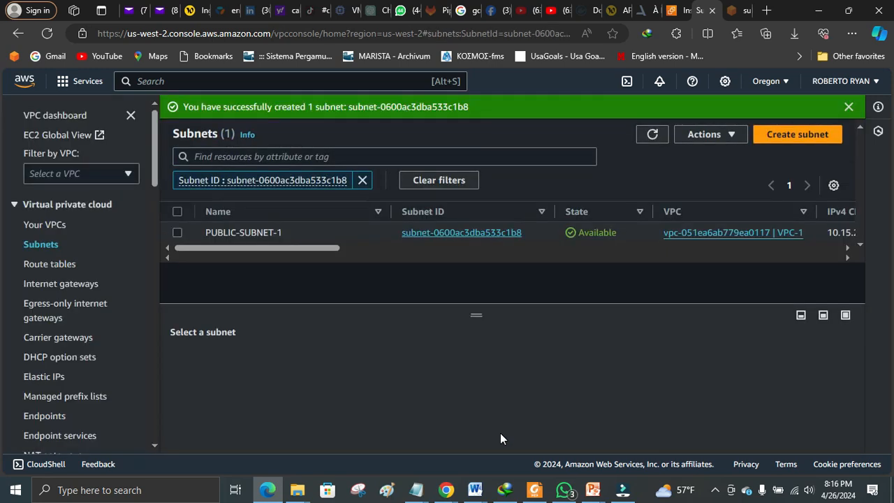
Enable auto-assign public IPv4 address in the settings of PUBLIC-SUBNET-1, save the change, and deselect the subnet
left_click(178, 232)
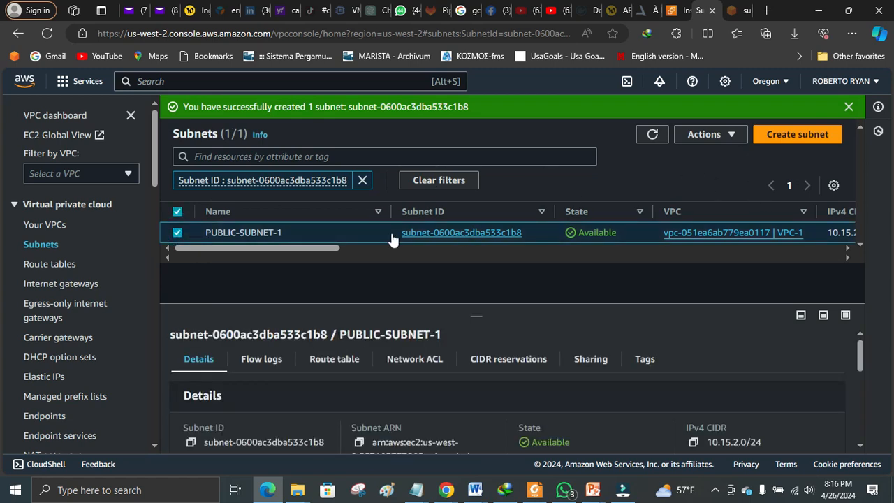
left_click(734, 137)
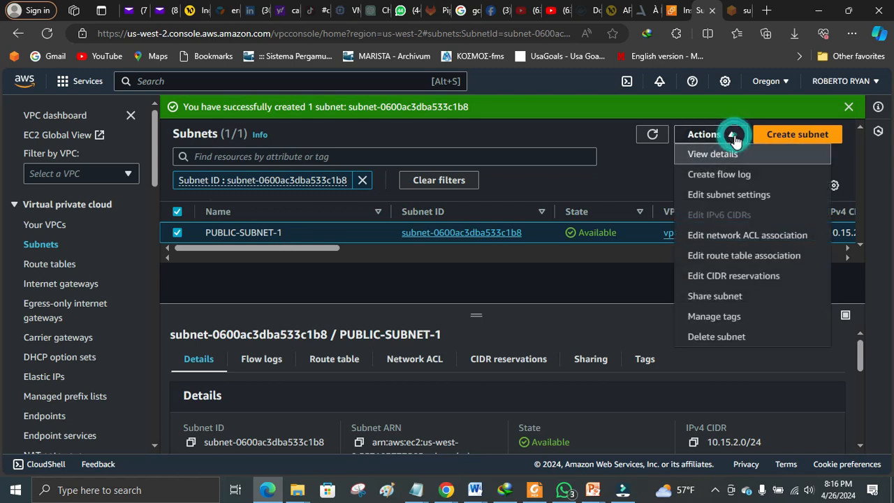
left_click(734, 194)
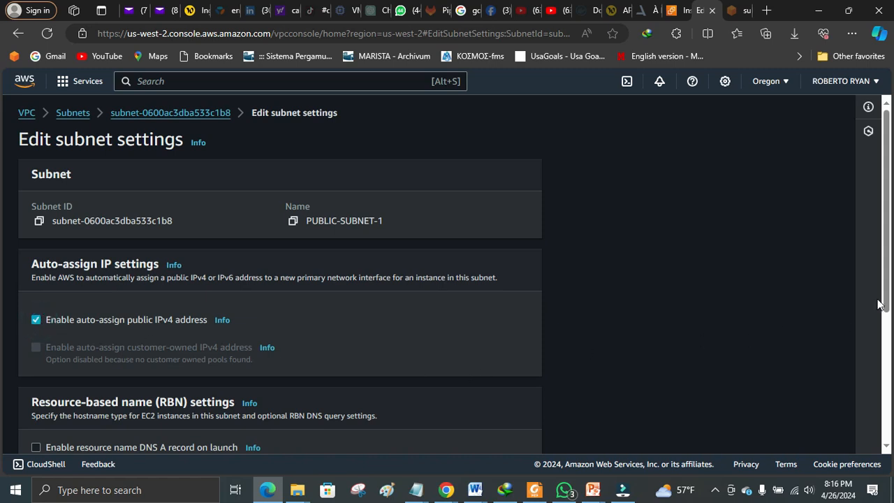
scroll(0, 360, "down", 2)
scroll(0, 363, "down", 1)
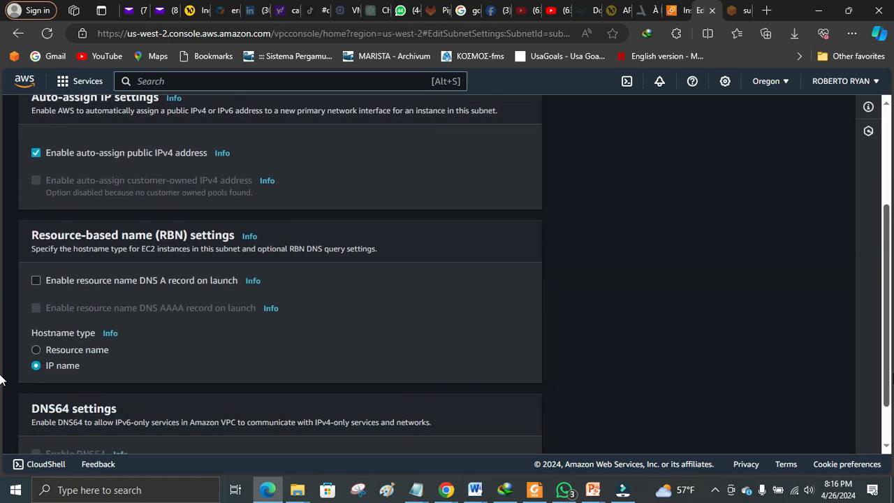
scroll(0, 377, "down", 1)
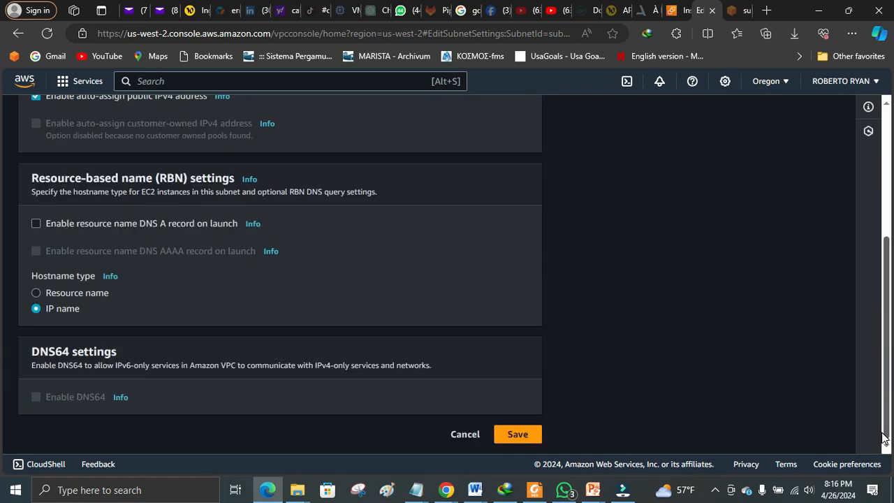
left_click(520, 435)
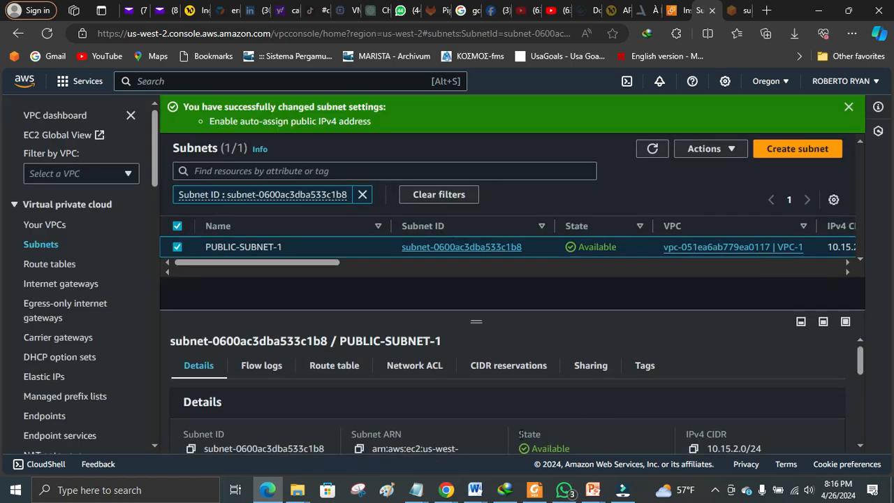
left_click(178, 247)
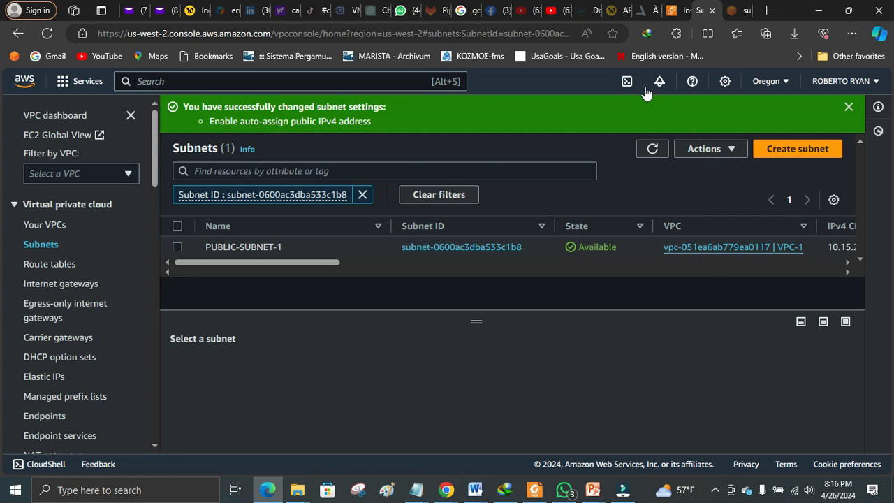
Go to the EC2 instances list, refresh it, and start launching a new instance
left_click(672, 9)
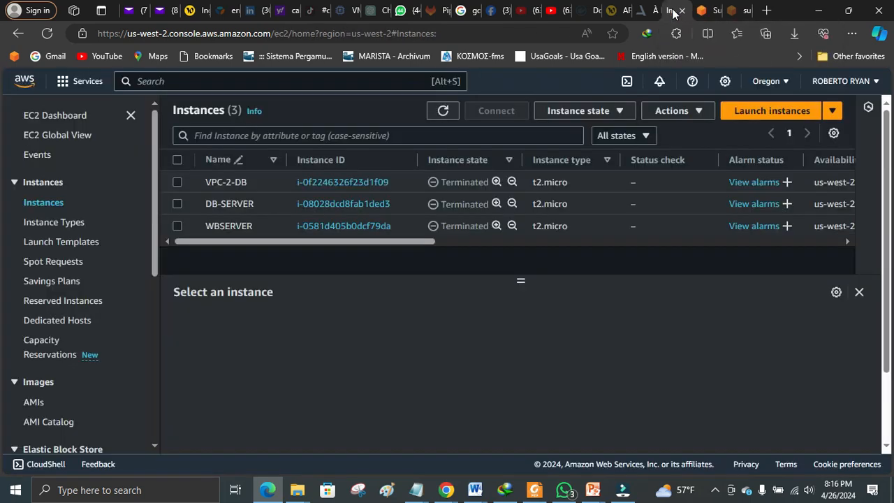
left_click(40, 202)
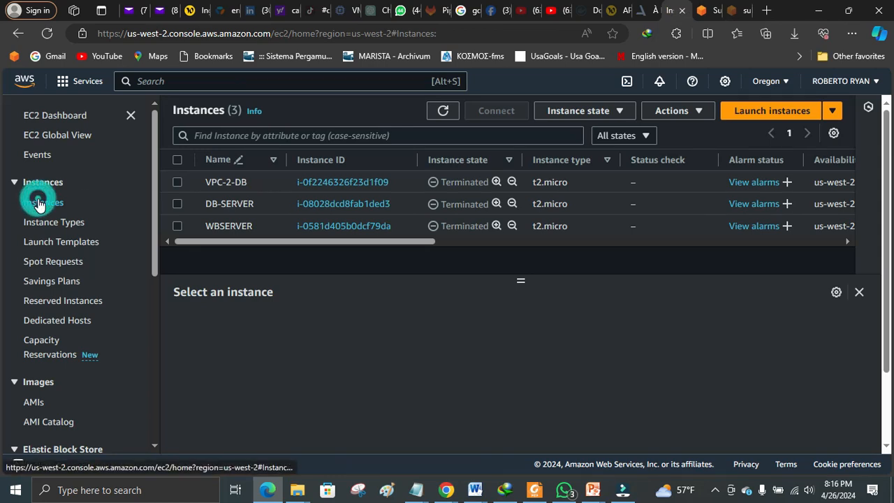
left_click(440, 110)
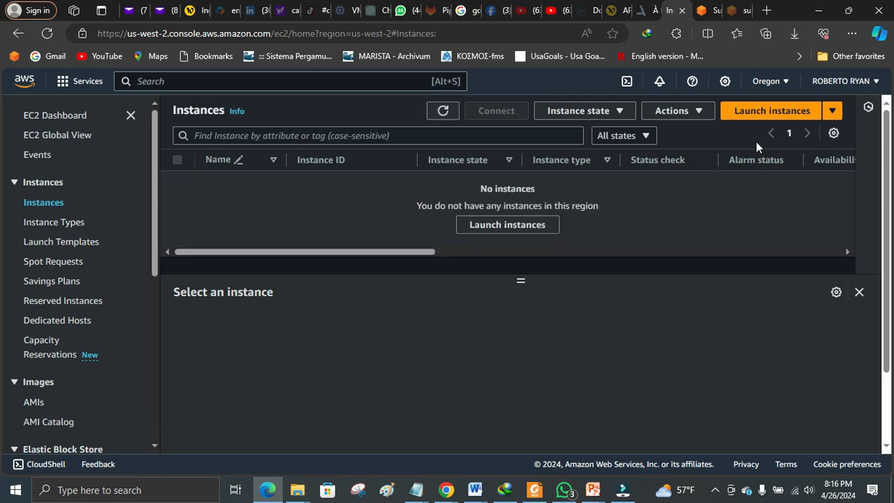
left_click(758, 116)
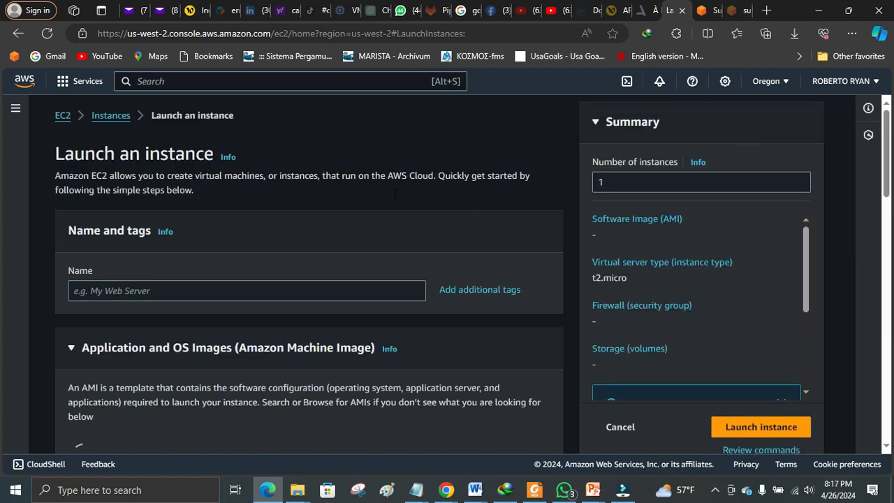
Name the instance WEBSERVER-1 and choose Ubuntu, with Ubuntu Server 24.04 LTS (HVM), as its operating system image
left_click(226, 292)
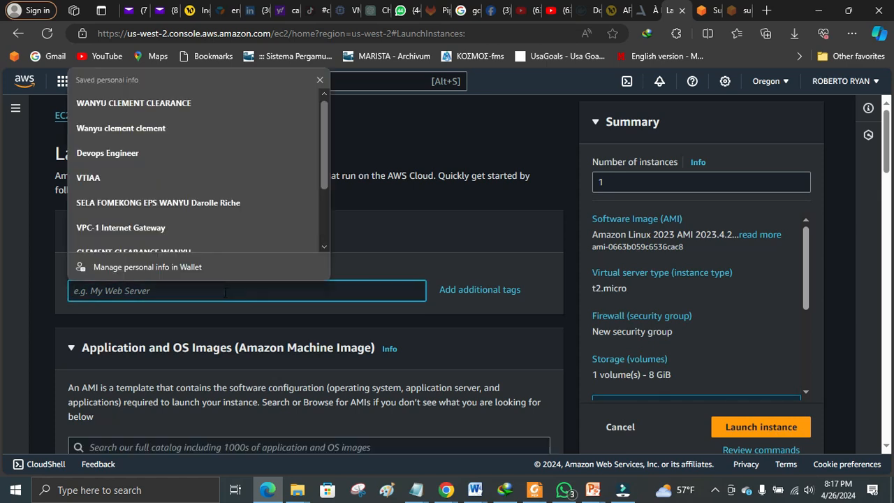
type("WEBSER")
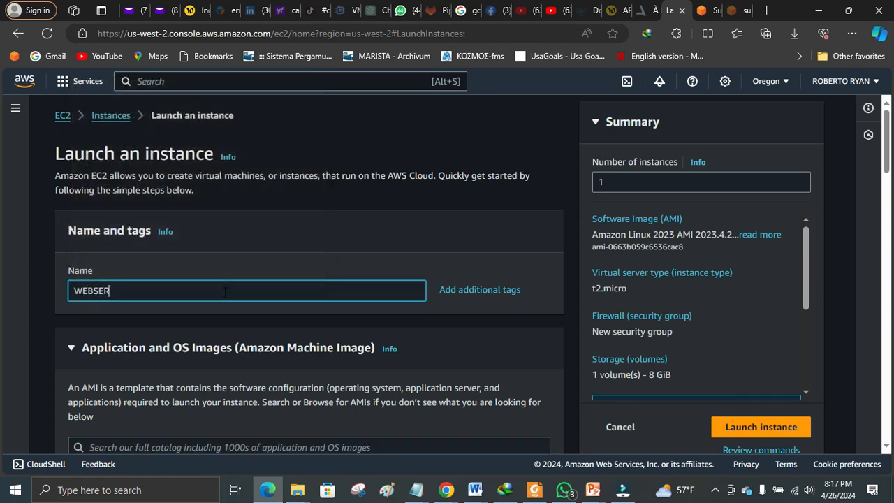
type("VER-1")
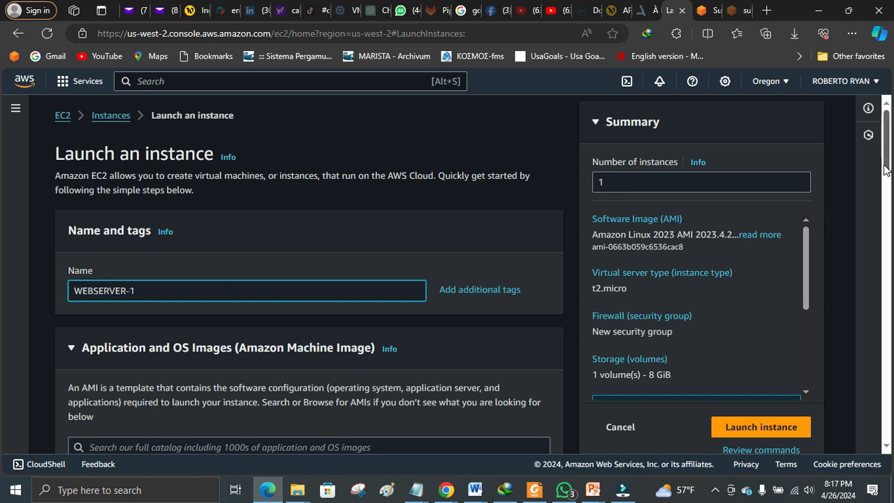
scroll(0, 202, "down", 4)
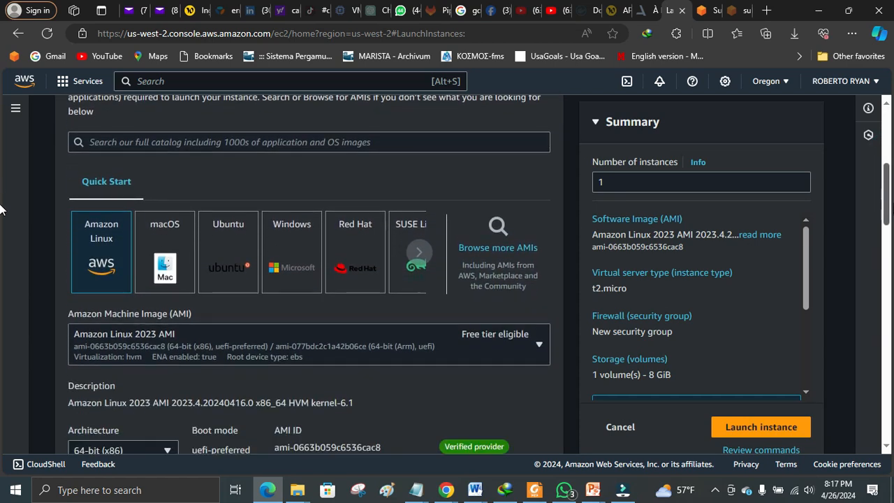
left_click(233, 258)
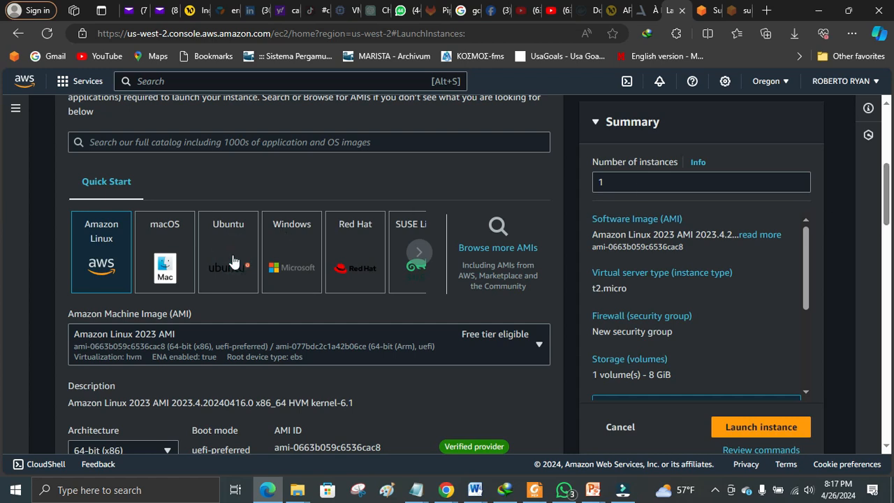
left_click(885, 197)
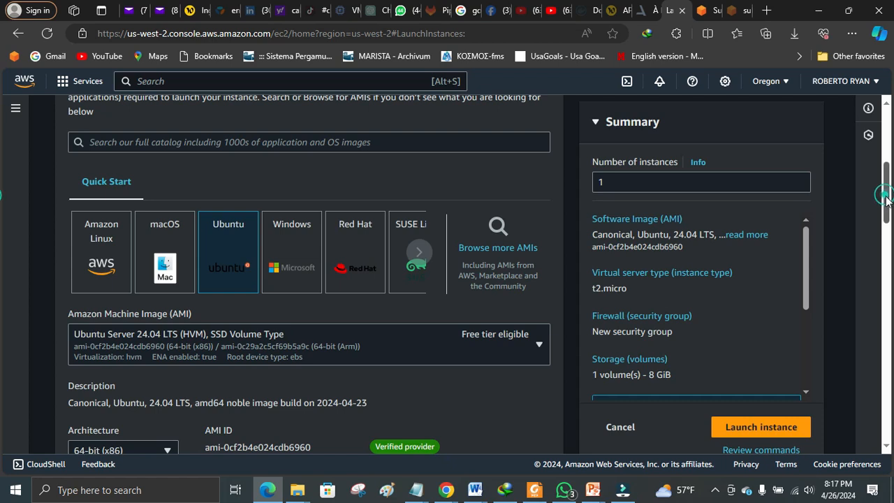
Select AIR-FRANCE as the key pair for logging in to the new instance
left_click_drag(885, 198, 0, 233)
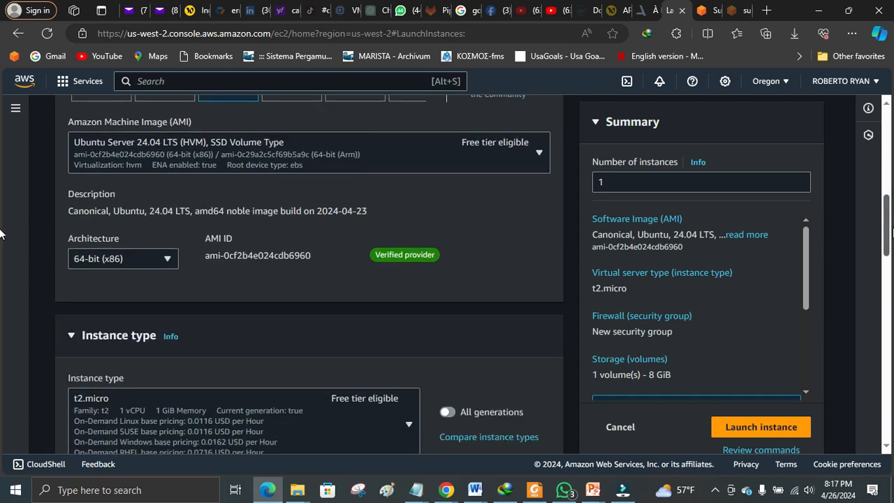
left_click_drag(892, 228, 0, 295)
left_click(382, 271)
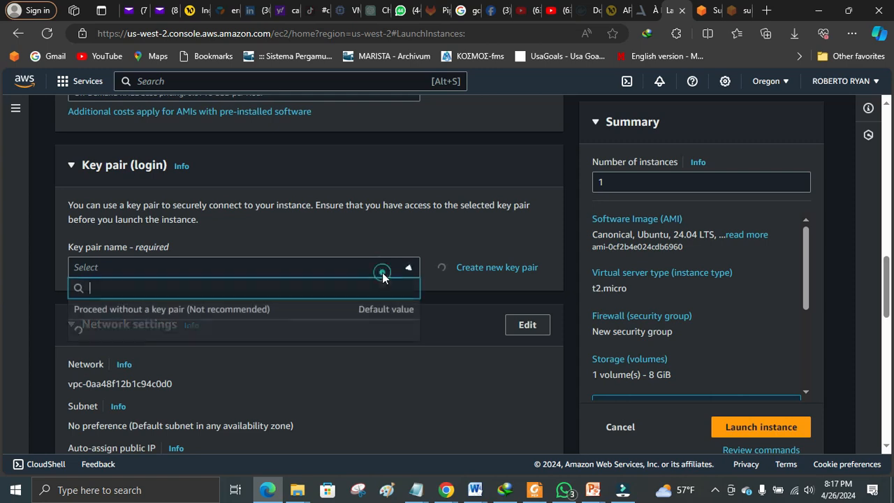
left_click(343, 330)
Edit the instance's network settings to use VPC-1 and place it in PUBLIC-SUBNET-1
left_click_drag(887, 280, 889, 309)
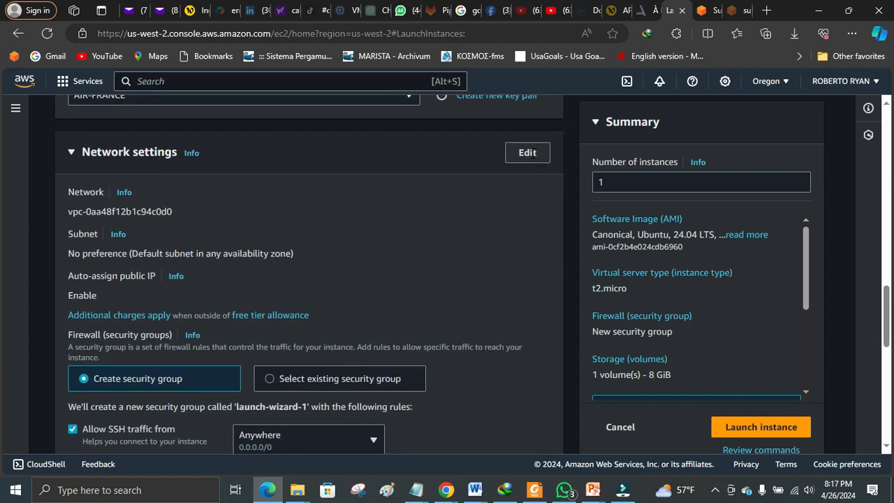
left_click(525, 154)
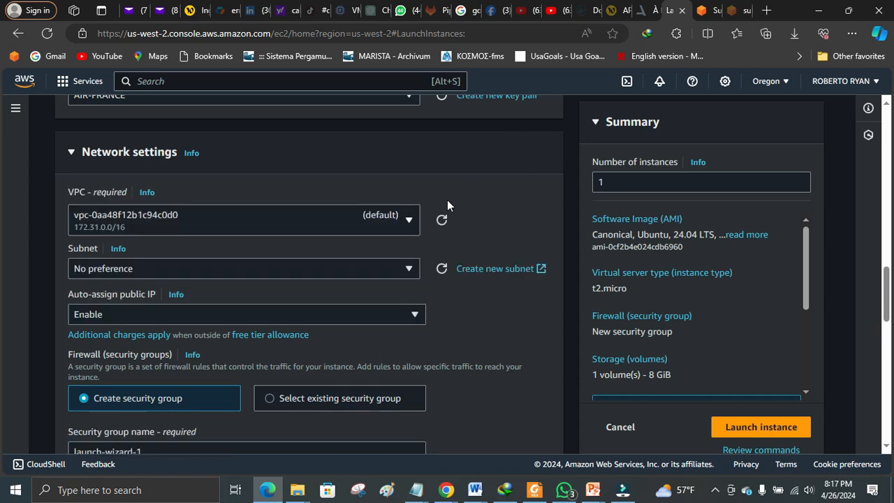
left_click(408, 221)
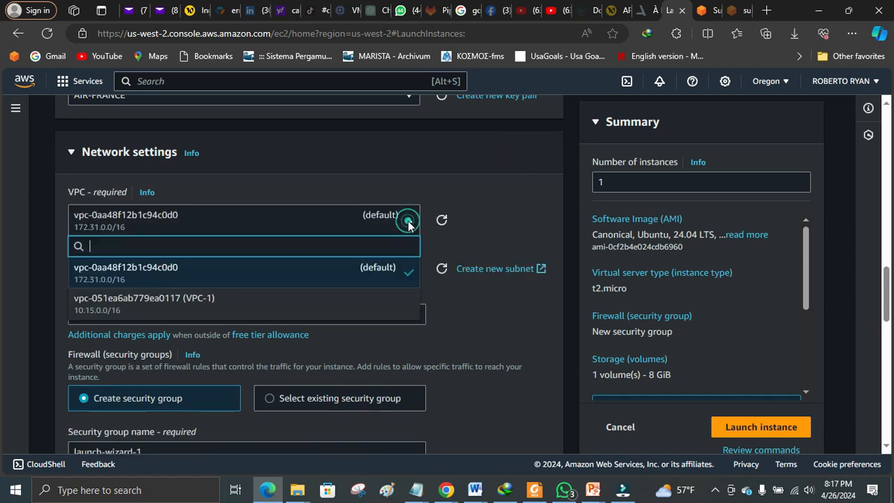
left_click(358, 302)
left_click(358, 302)
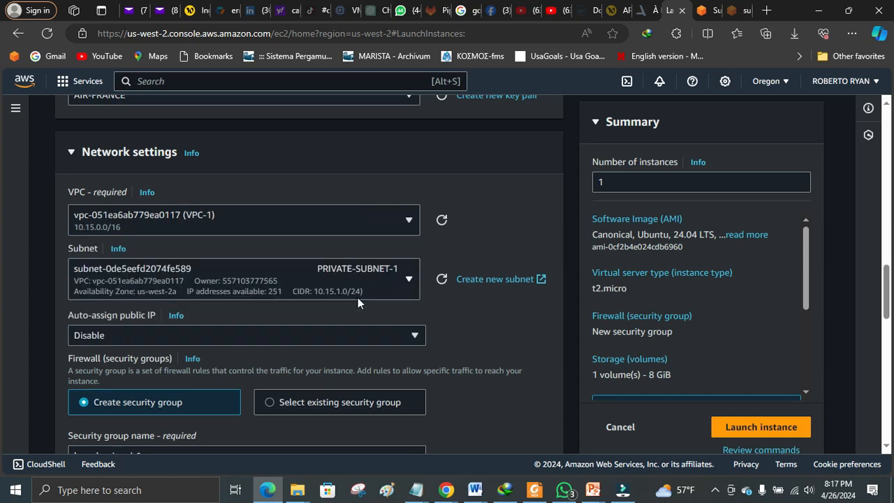
left_click(411, 279)
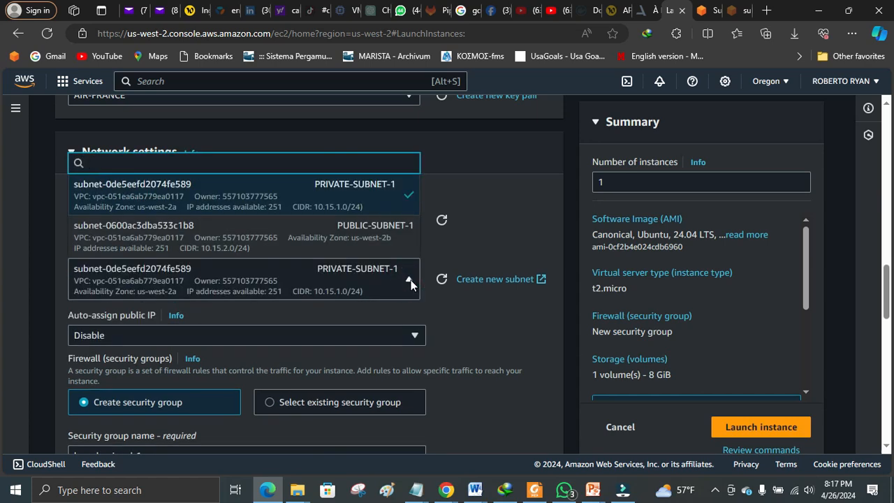
left_click(369, 234)
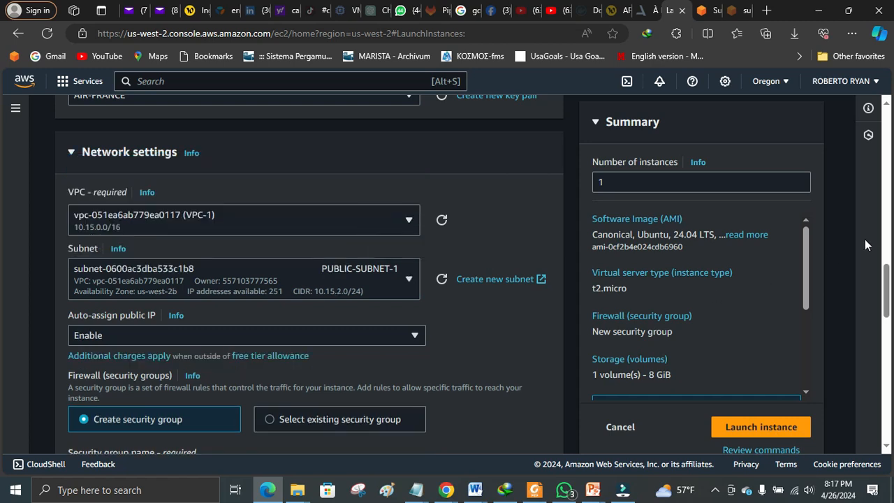
Set both the name and the description of the new security group to WEBSERVER-SG
left_click_drag(888, 283, 888, 313)
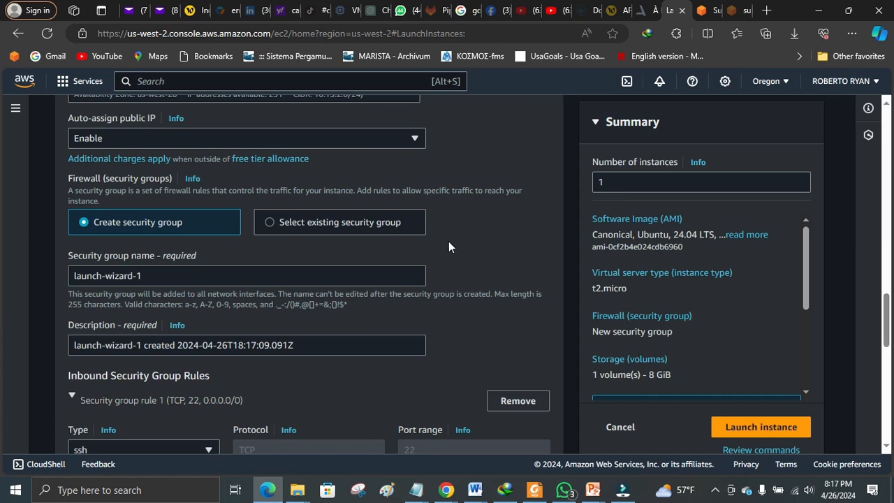
left_click(274, 276)
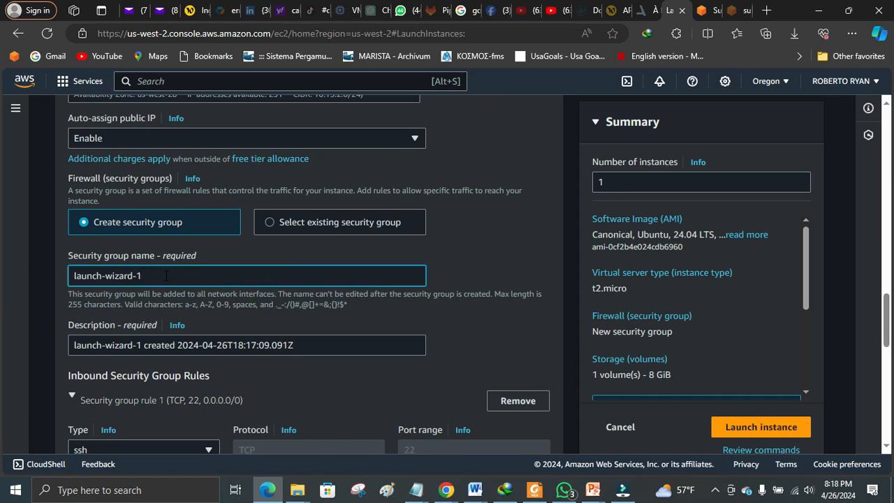
left_click_drag(166, 276, 54, 278)
key("BackSpace")
type("WEBSERVER-SG")
left_click_drag(297, 344, 14, 343)
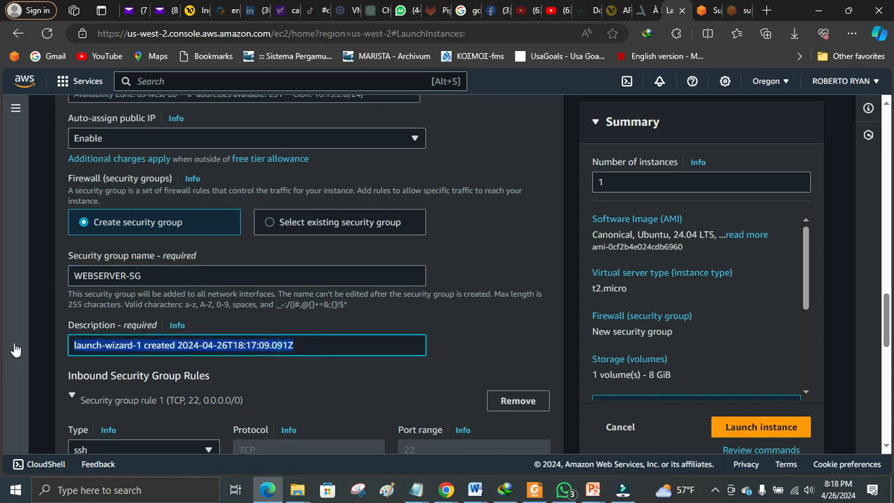
key("BackSpace")
type("WE")
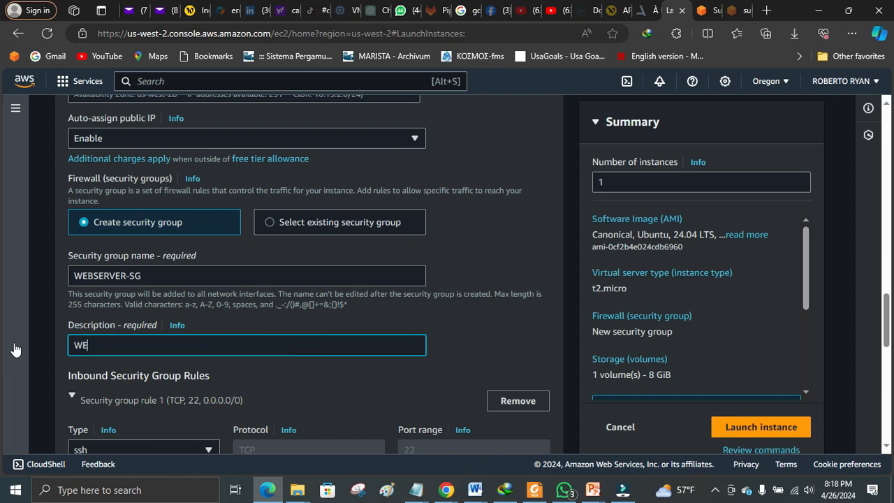
type("BSERVER-SG")
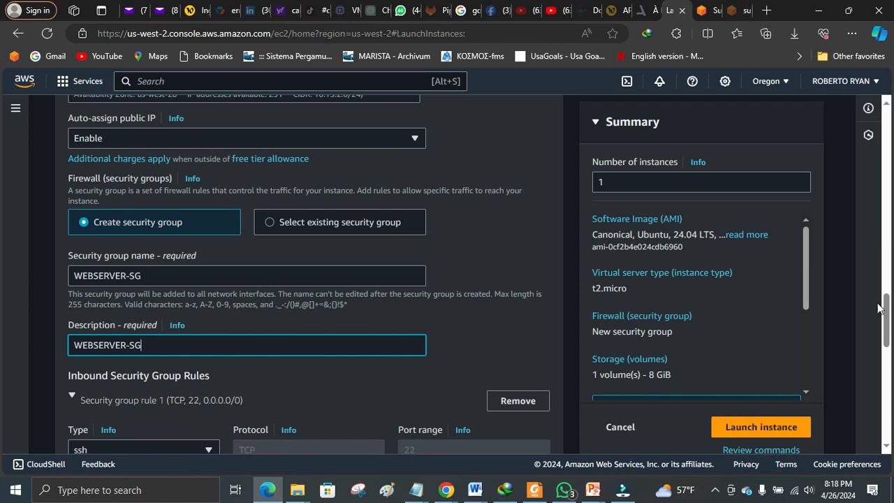
Add a second inbound security group rule of type HTTP with source type Anywhere
left_click_drag(886, 296, 891, 341)
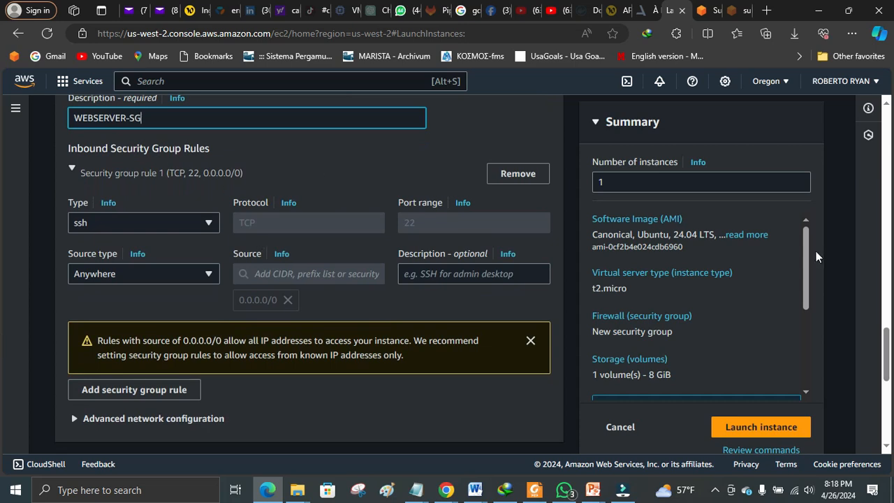
scroll(887, 356, "down", 2)
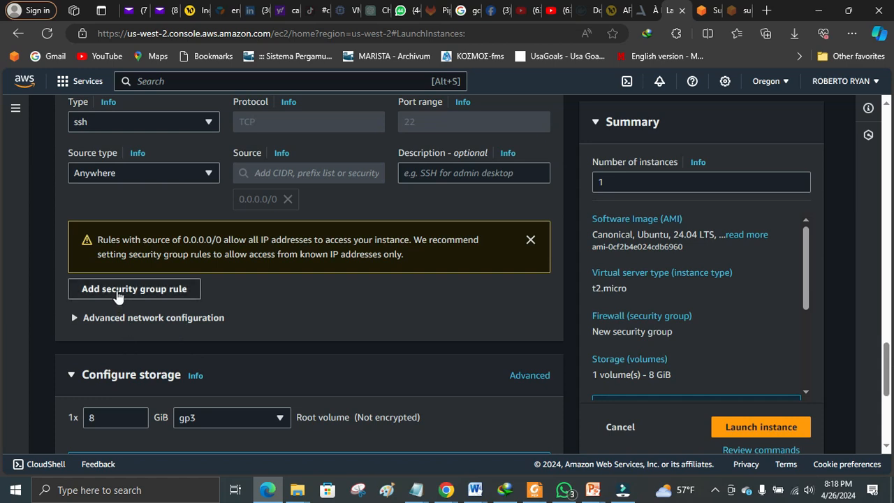
left_click(117, 294)
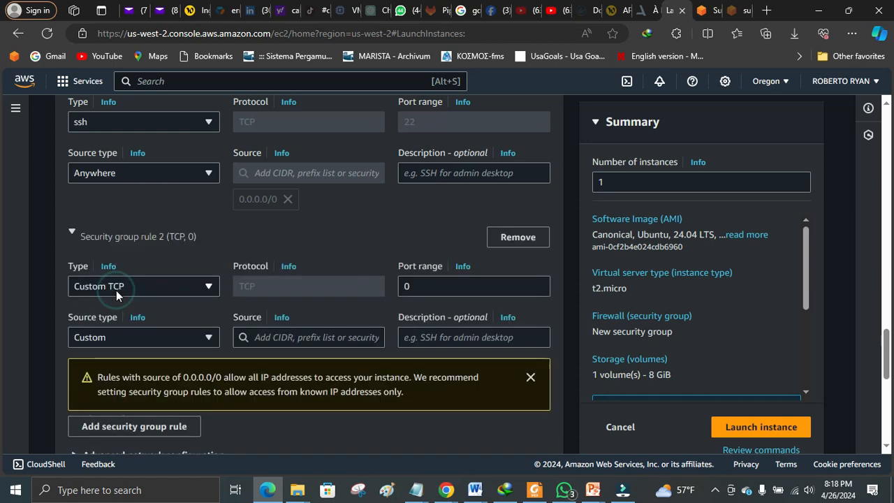
left_click(191, 294)
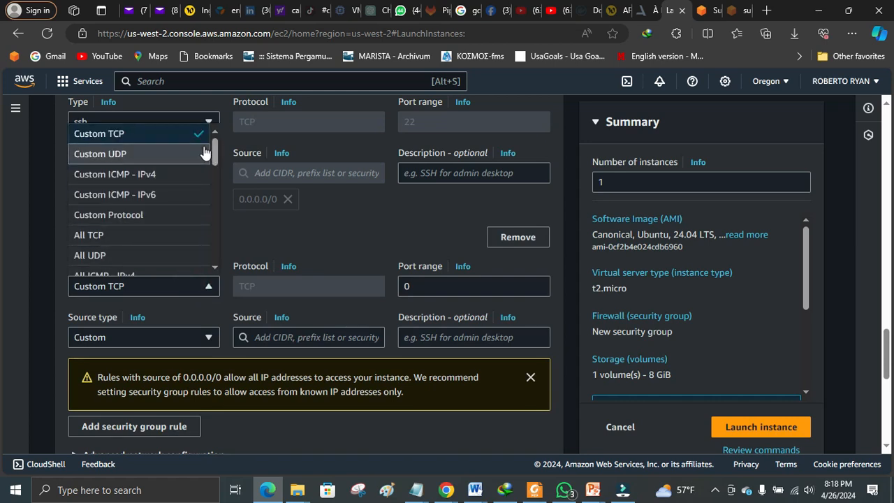
scroll(205, 153, "down", 2)
left_click(143, 266)
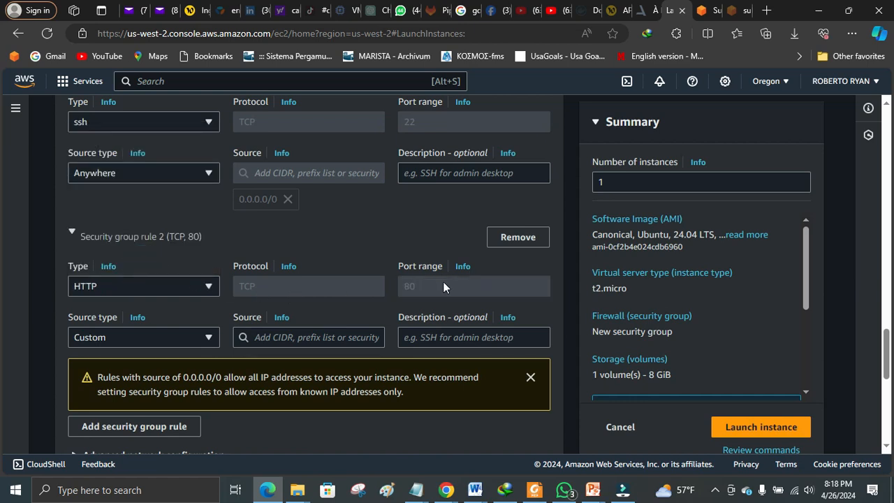
left_click(210, 339)
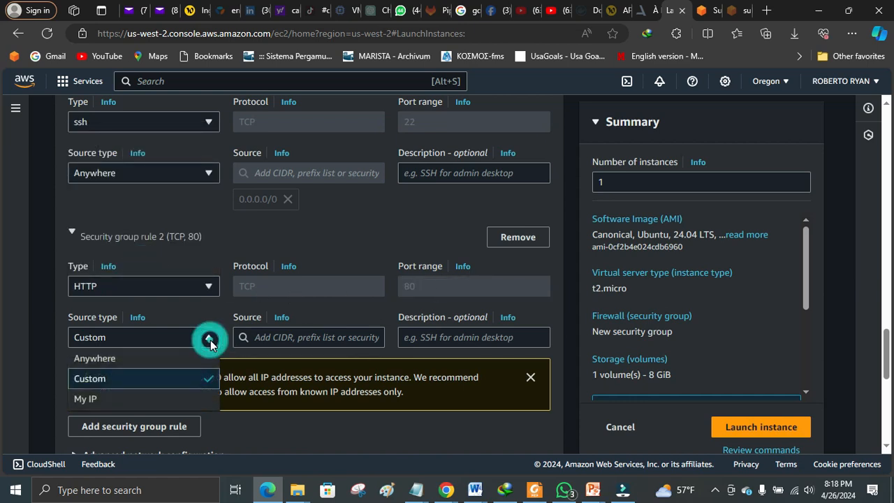
left_click(202, 358)
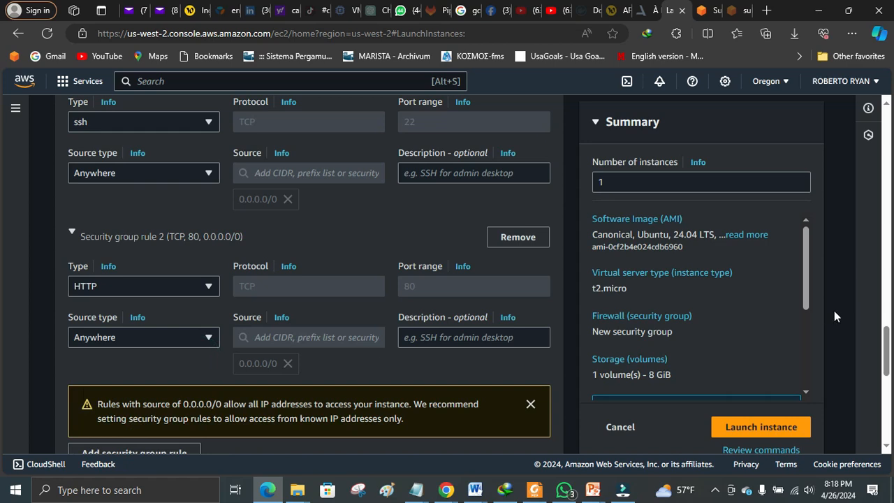
Launch the configured instance and switch to Foxit PDF Reader to view the VPC architecture diagram
left_click_drag(886, 346, 890, 411)
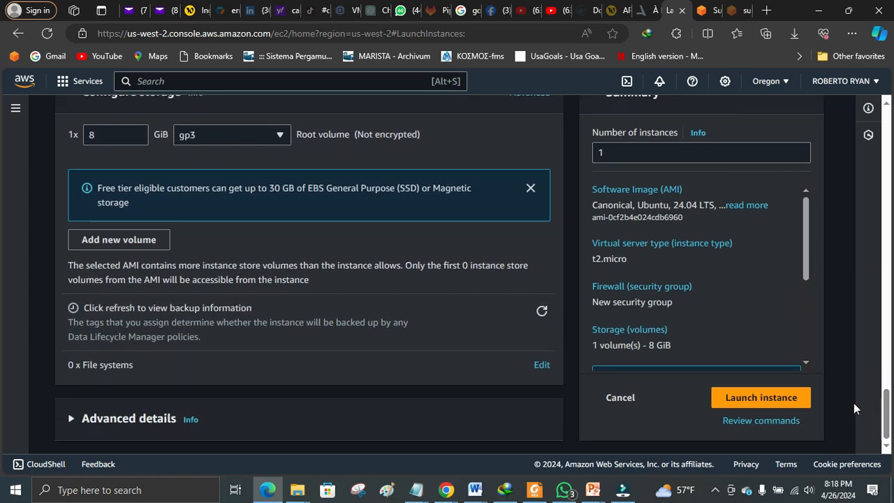
left_click(761, 398)
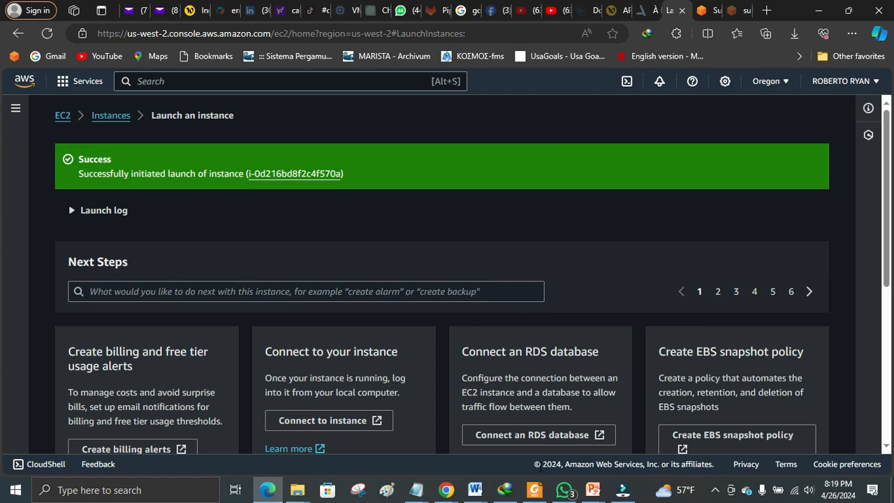
left_click(535, 489)
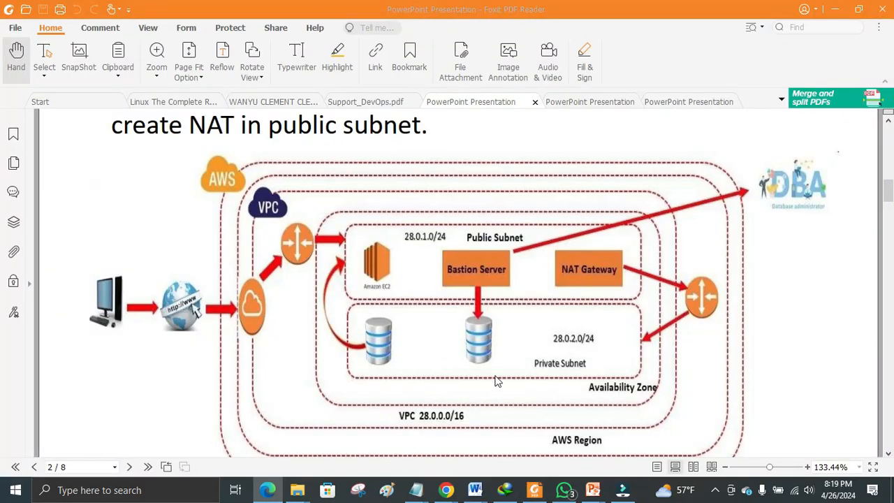
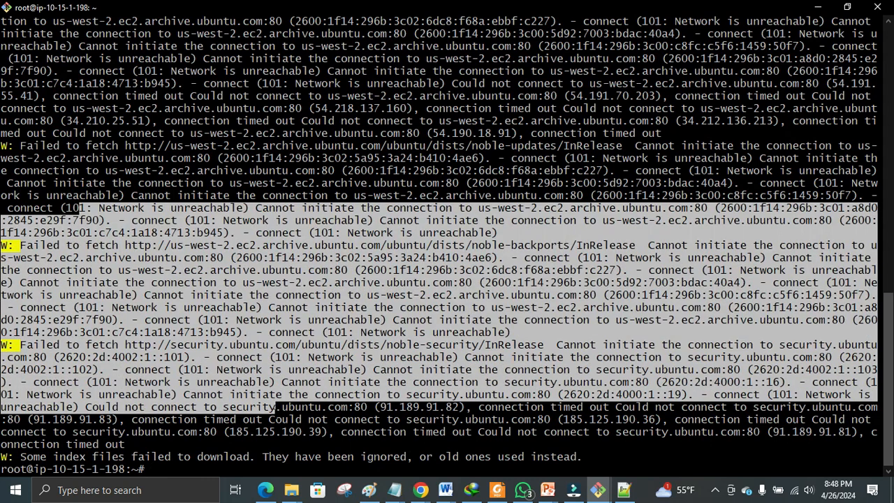
Deselect the highlighted output in the root terminal session and clear the screen with the clear command
left_click(276, 409)
type("clear")
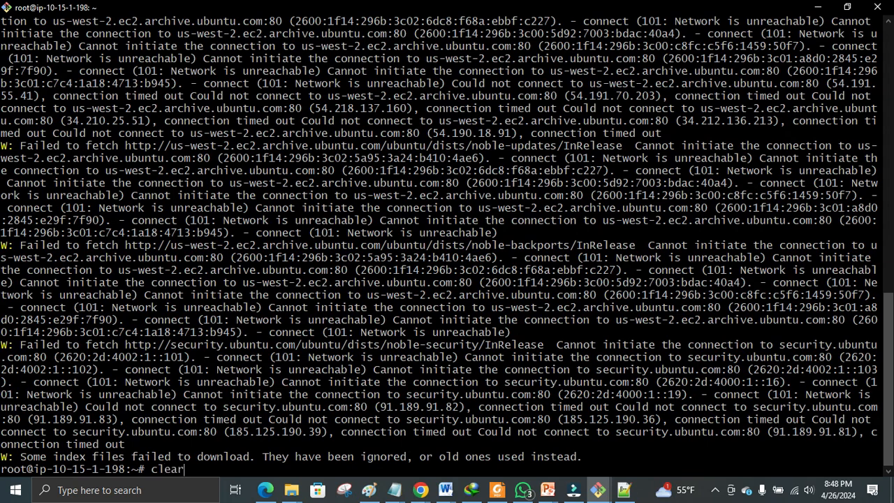
key("Return")
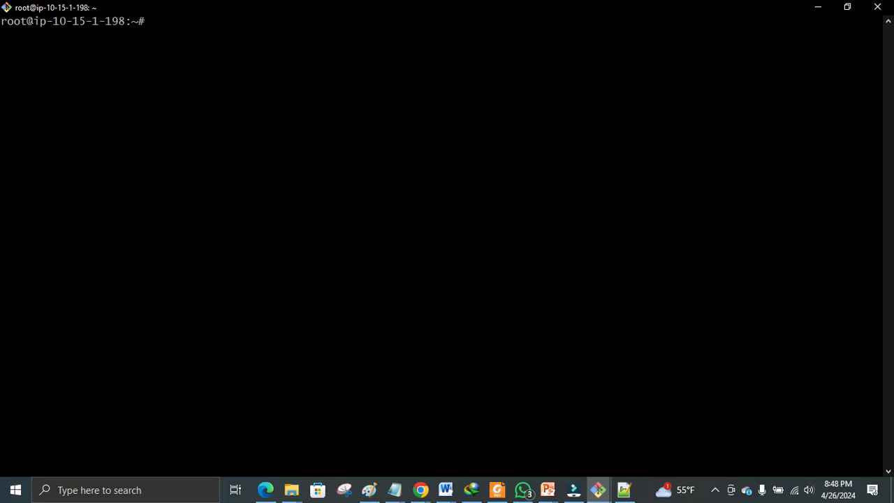
Switch to the Edge browser and open the NAT gateways list in the VPC console
left_click(265, 490)
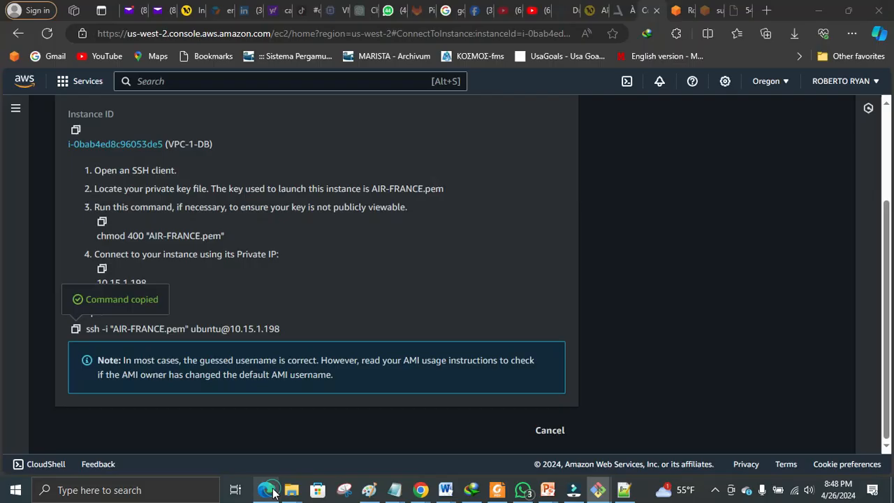
left_click(695, 175)
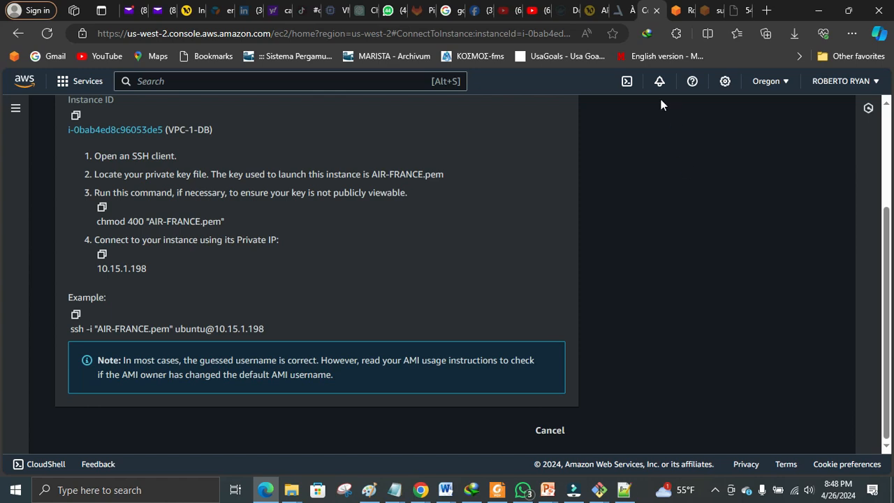
left_click(681, 10)
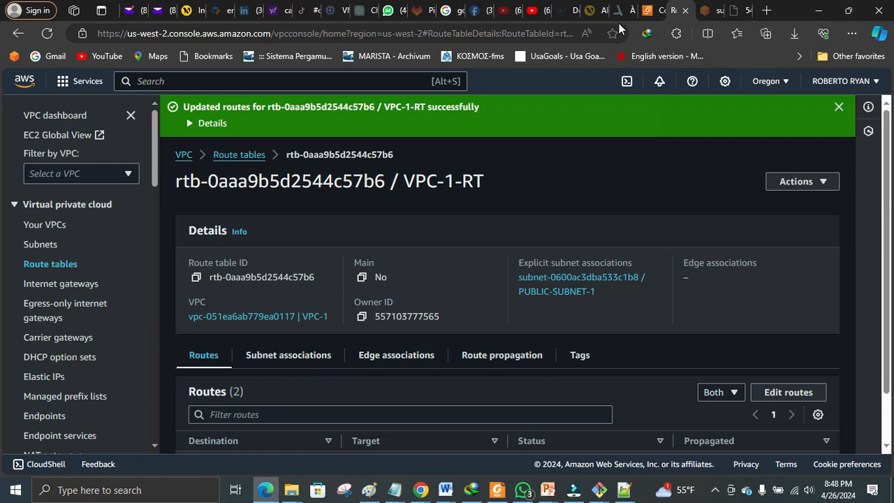
left_click(43, 244)
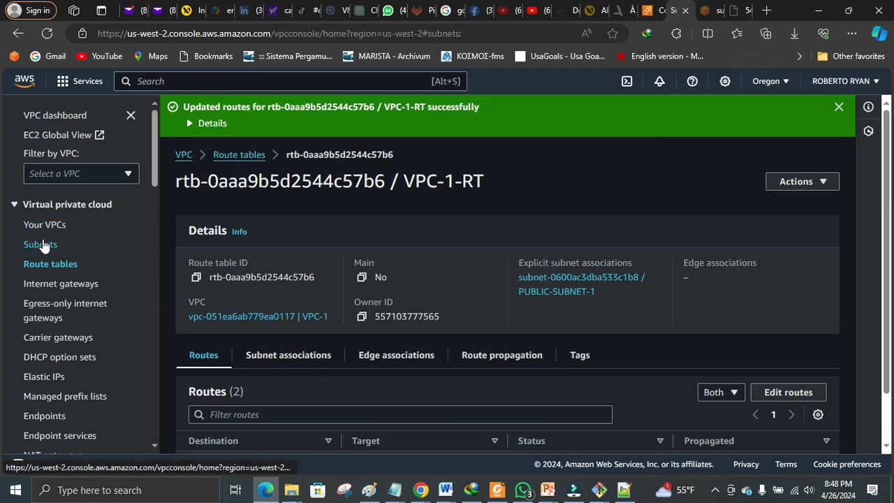
left_click_drag(155, 135, 160, 162)
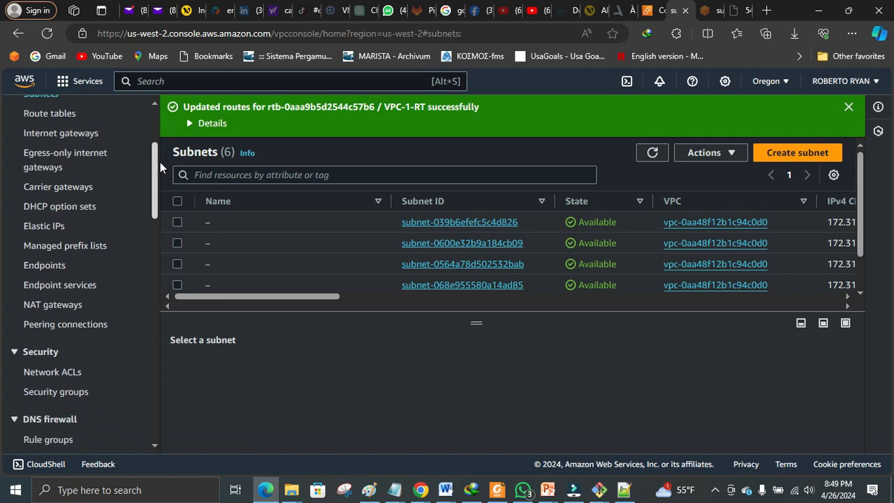
left_click(55, 306)
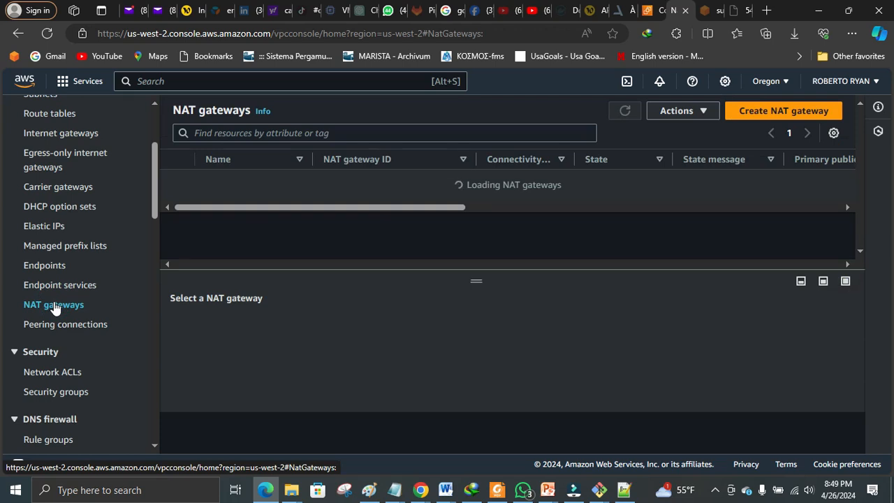
Start creating a new NAT gateway and name it VPC-1-NGW
left_click(760, 116)
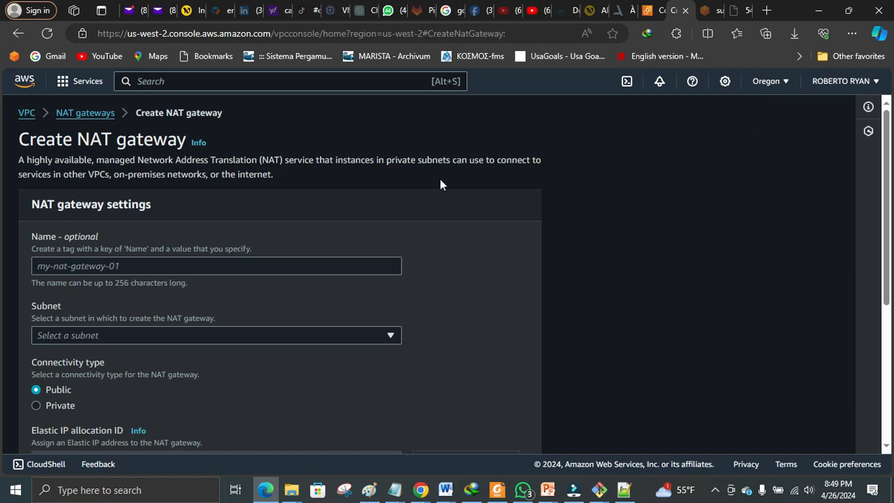
left_click(308, 266)
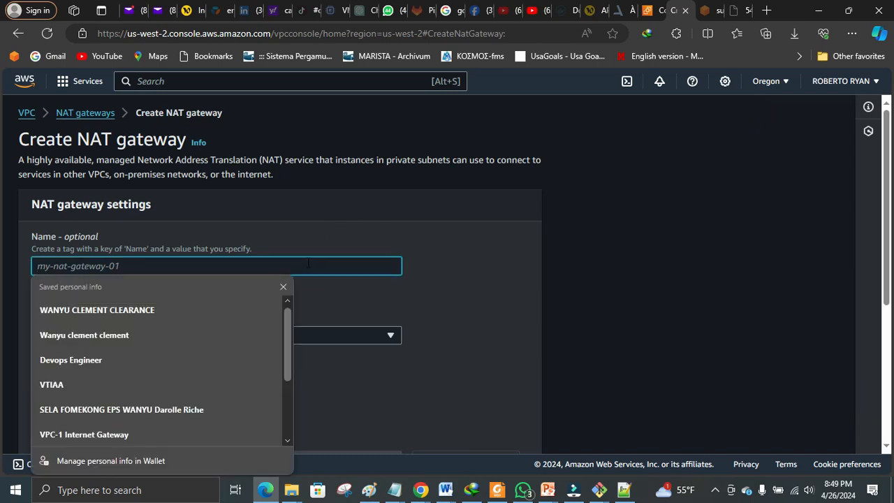
type("vpc-1")
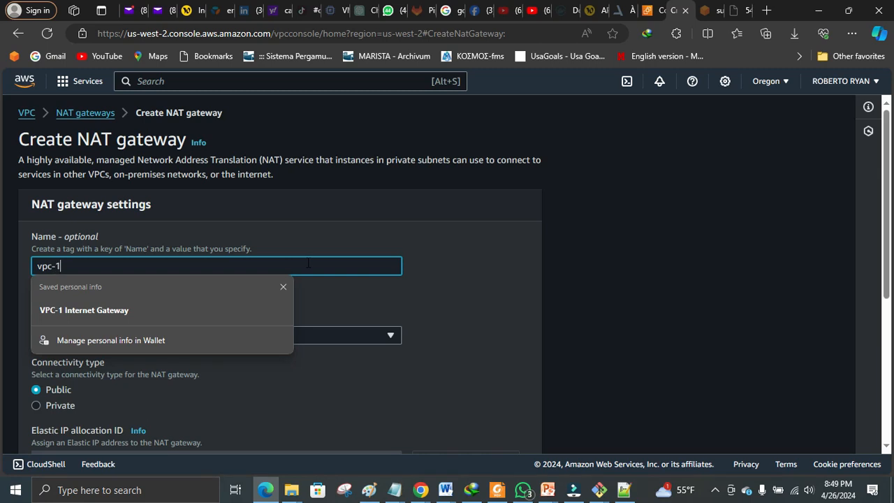
key("BackSpace")
key("BackSpace")
key("BackSpace")
key("BackSpace")
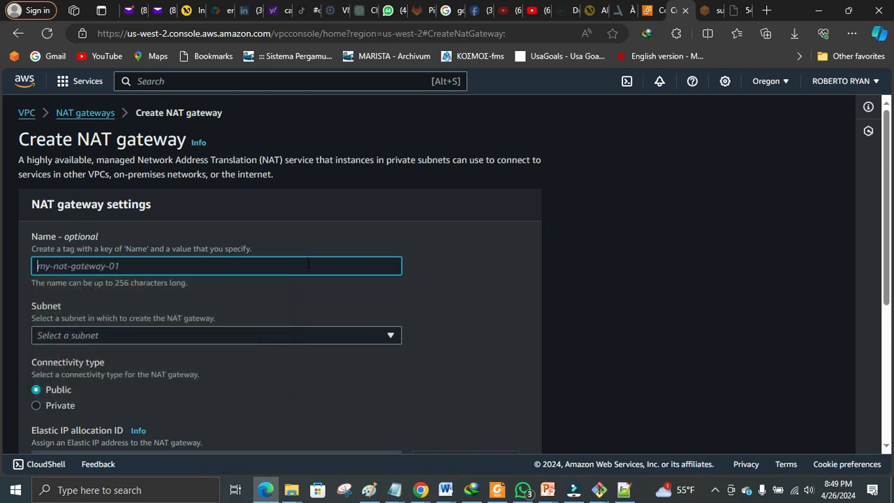
type("VPC-")
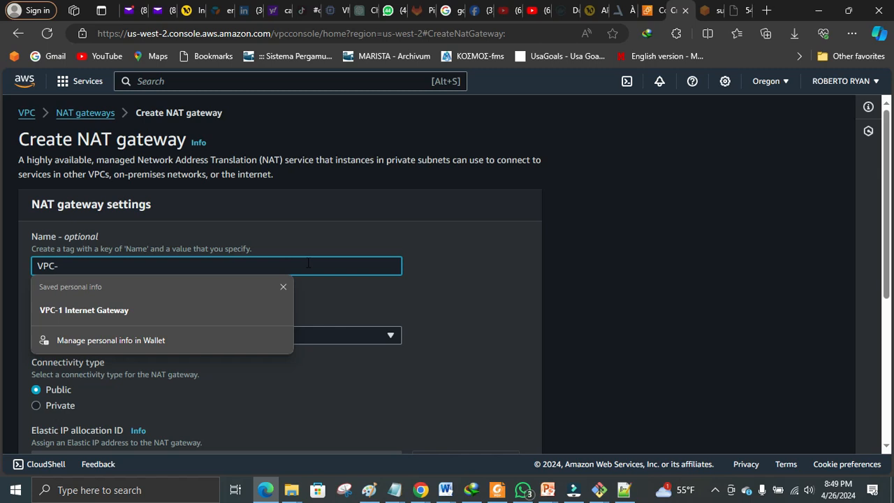
type("1-NGW")
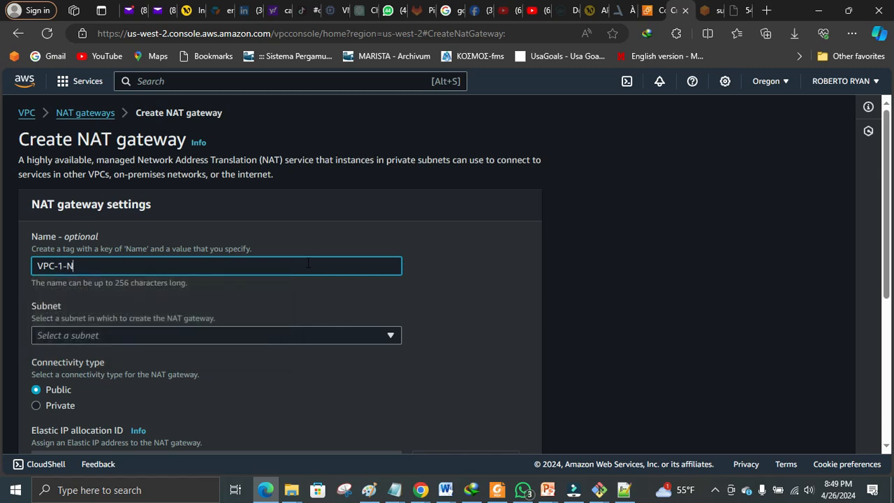
Choose PUBLIC-SUBNET-1 as the subnet for the NAT gateway
left_click(281, 338)
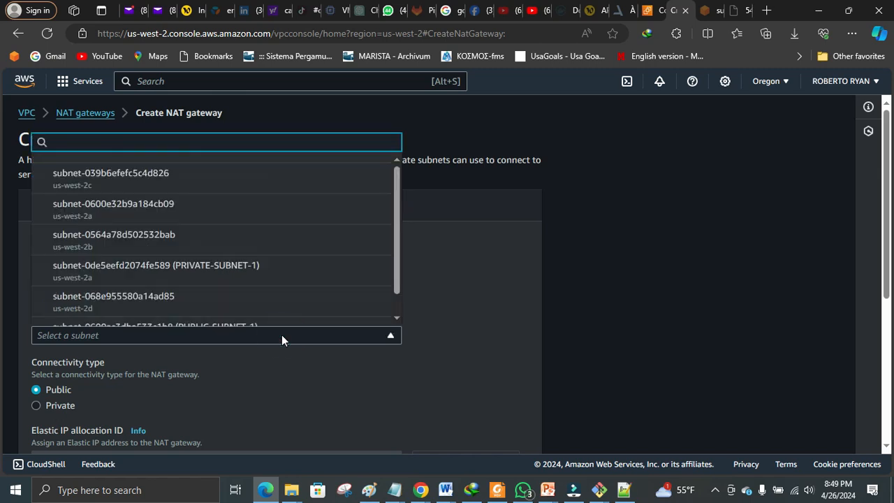
left_click_drag(396, 250, 393, 292)
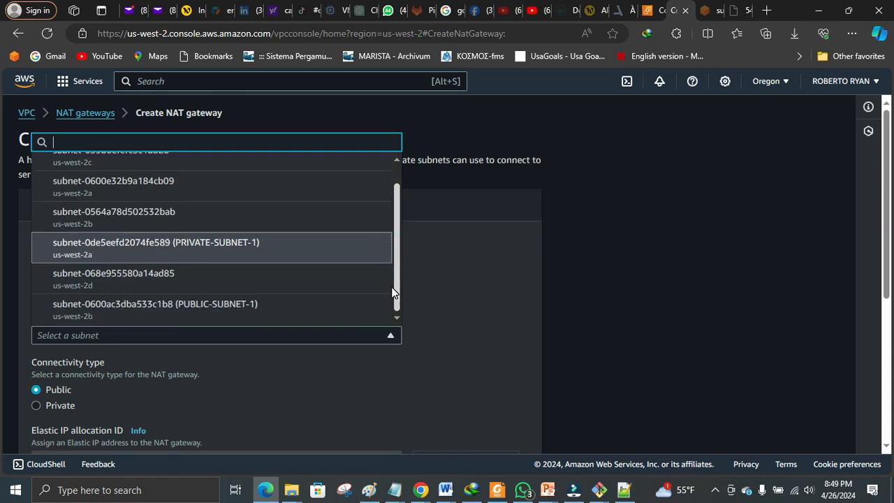
left_click(341, 310)
Create the NAT gateway with a newly allocated Elastic IP and return to the NAT gateways list
left_click_drag(884, 289, 888, 356)
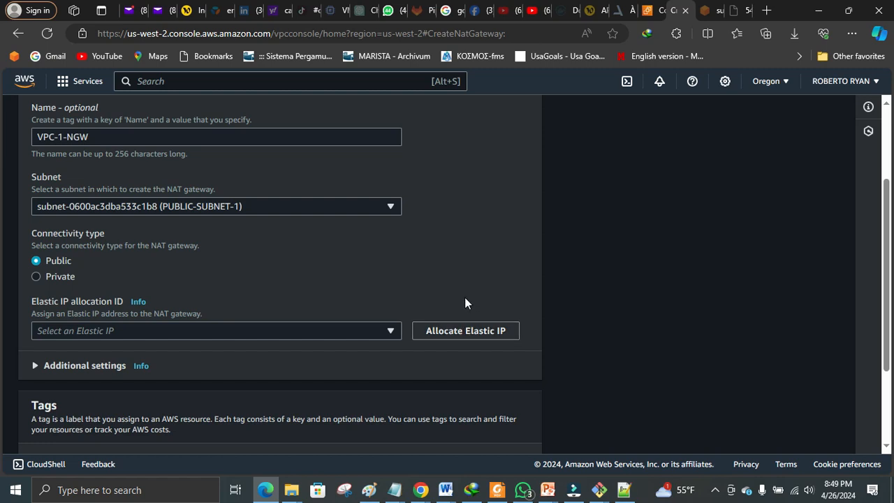
left_click(463, 333)
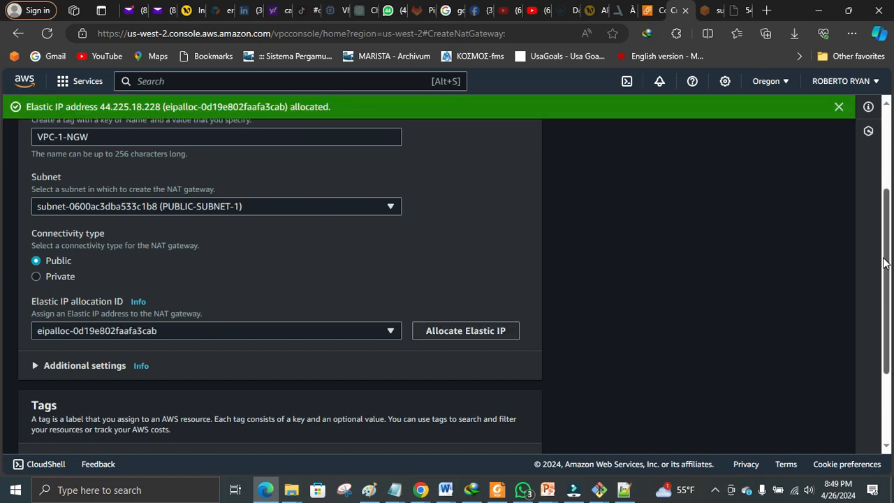
left_click_drag(886, 264, 885, 332)
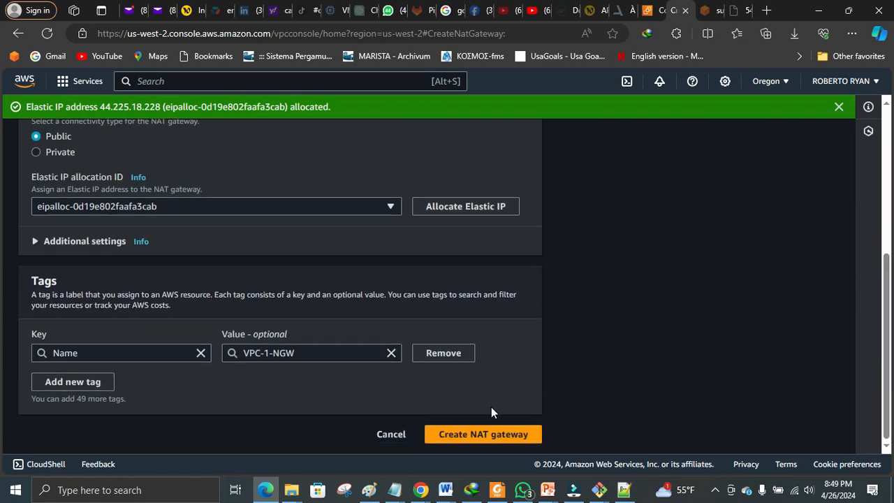
left_click(486, 435)
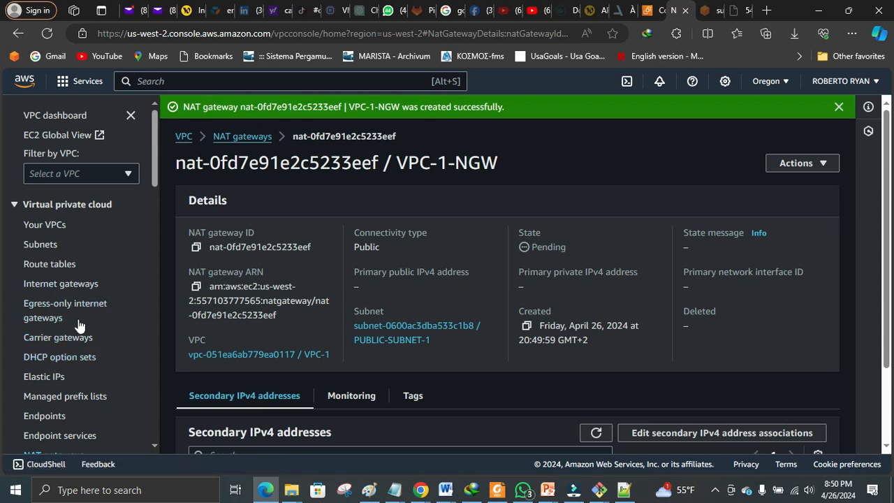
left_click(243, 137)
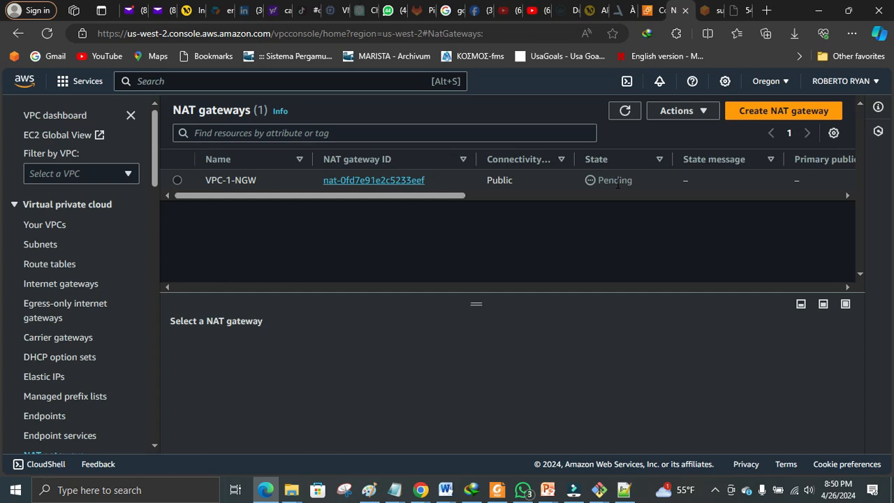
Create a route table named PRIVATE-SUBNET-RT-FOR NAT in the VPC-1 network
left_click(64, 270)
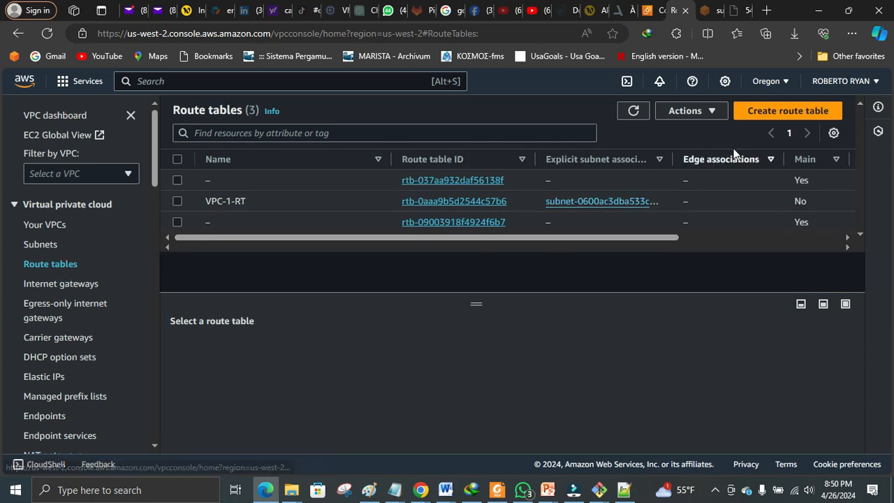
left_click(767, 116)
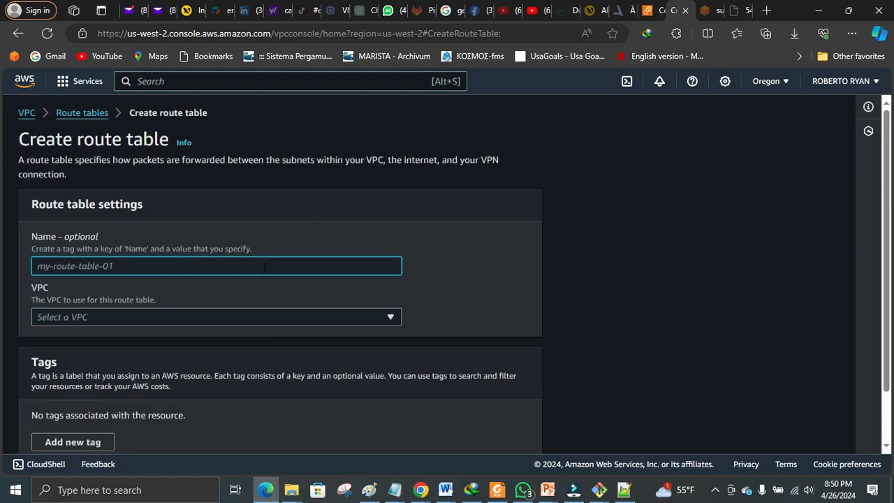
left_click(264, 267)
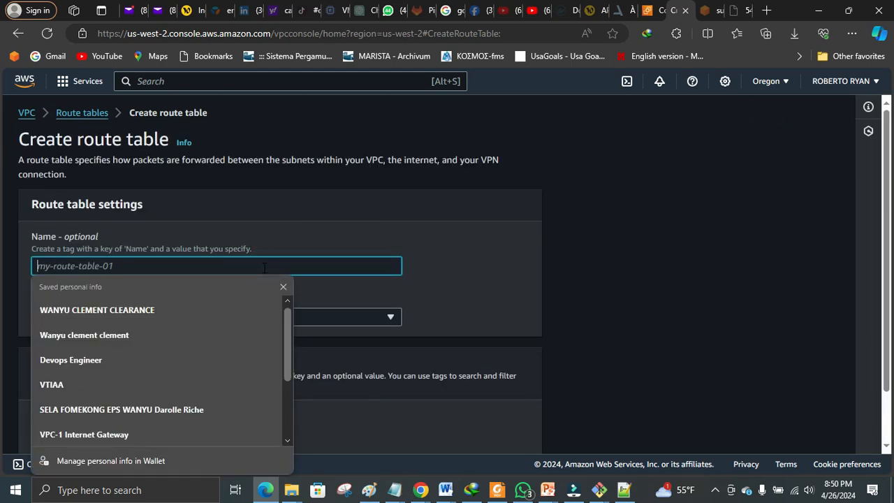
type("PRIVA")
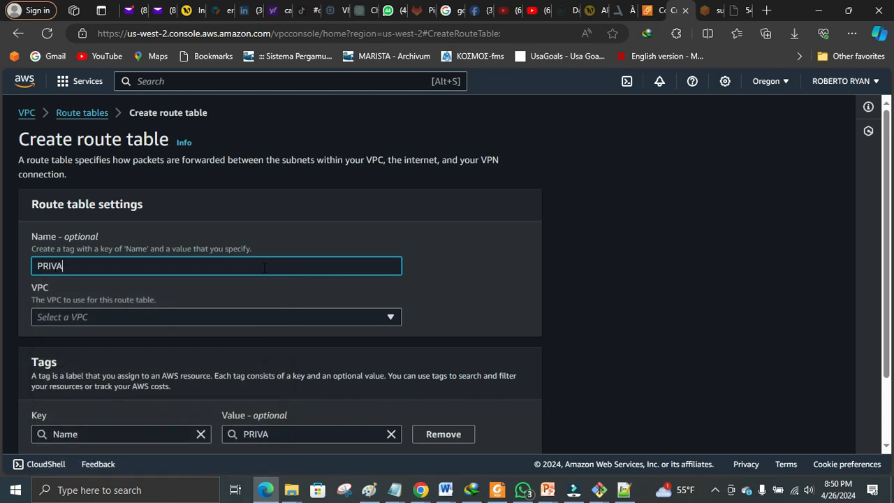
type("TE-SUBNET")
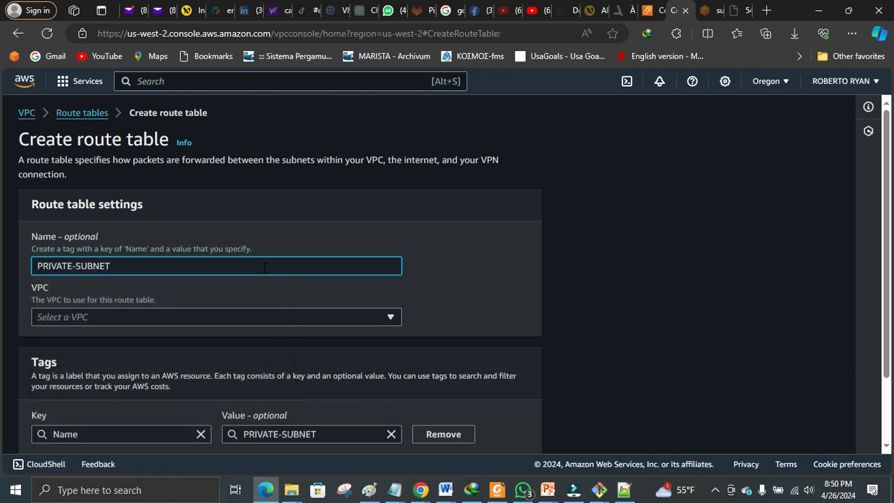
type("-RT-FOR NAT")
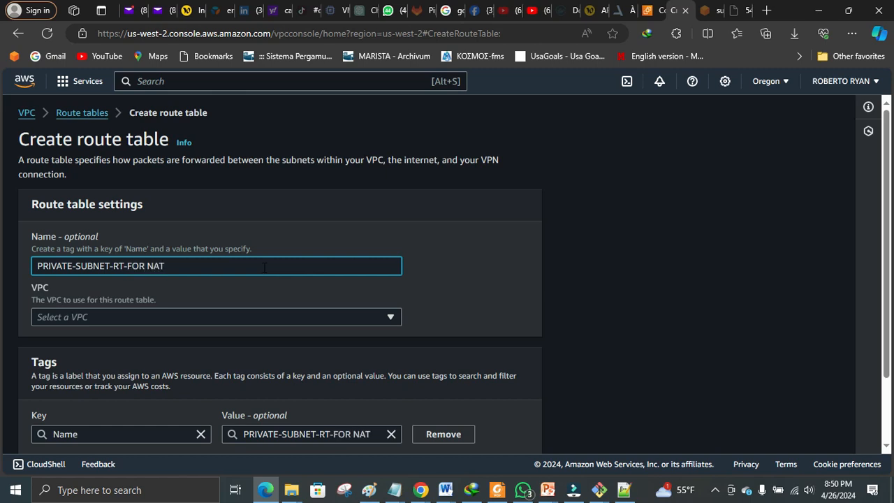
left_click(203, 317)
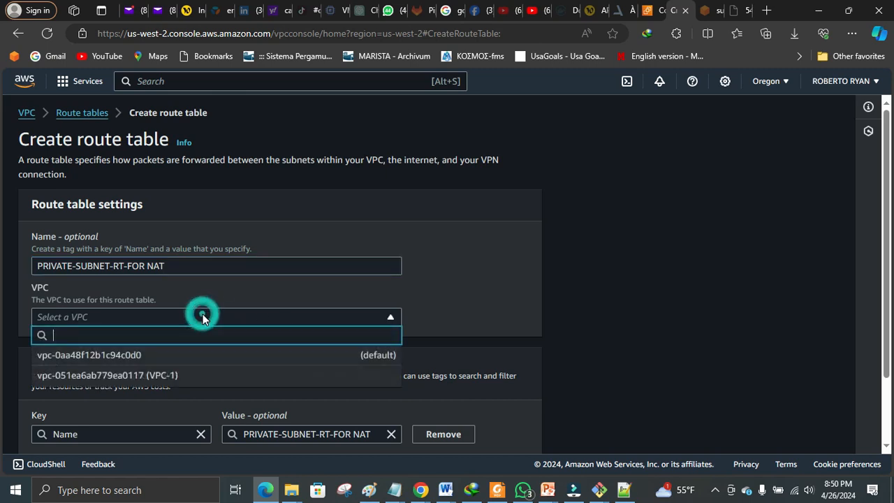
left_click(202, 375)
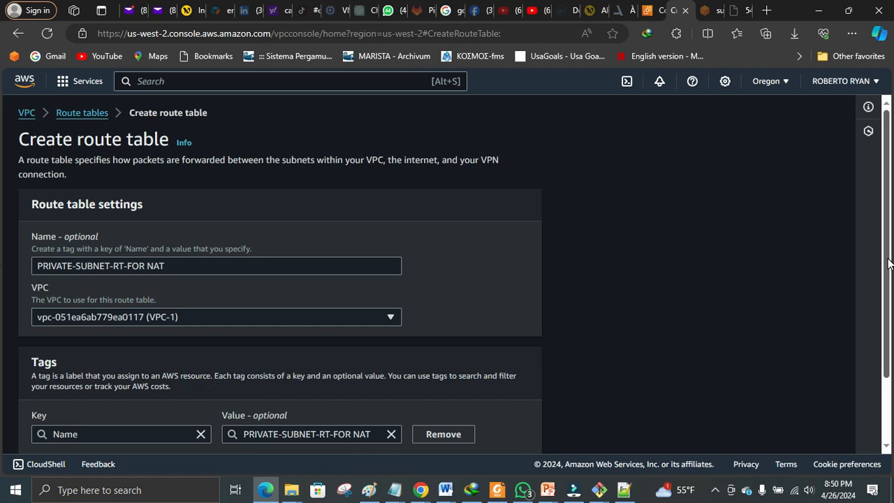
scroll(2, 279, "down", 2)
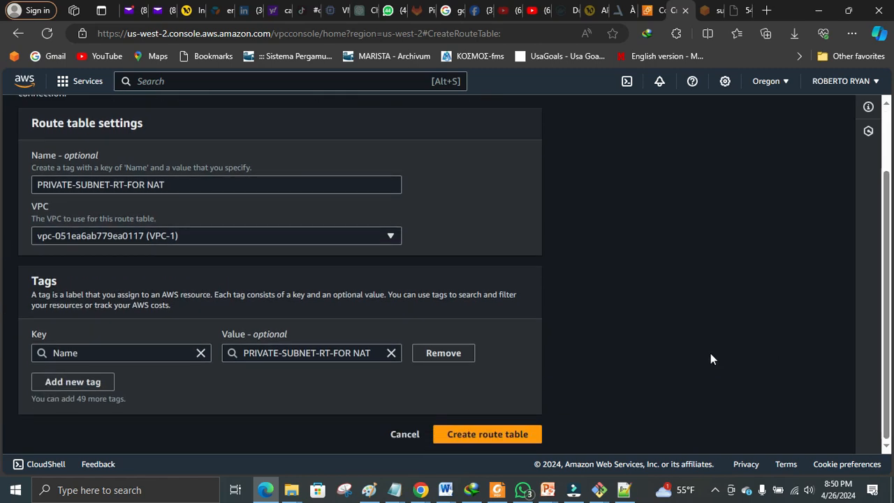
left_click(477, 434)
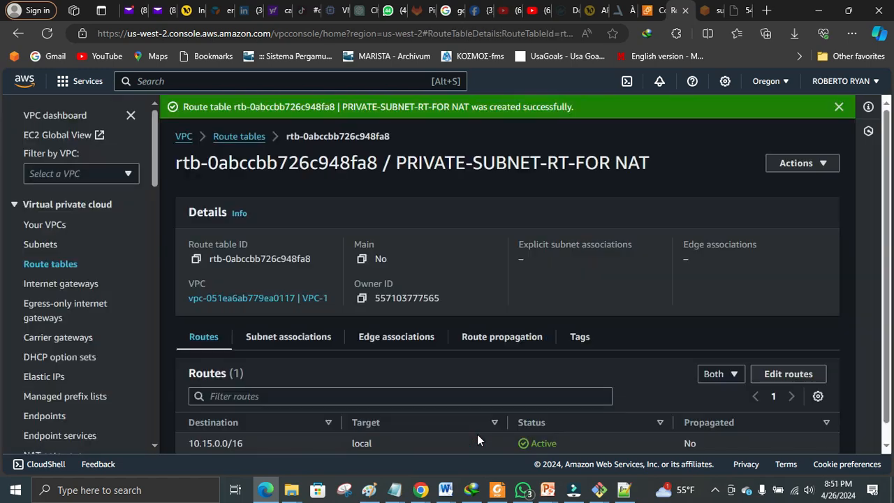
Associate PRIVATE-SUBNET-1 with the PRIVATE-SUBNET-RT-FOR NAT route table and save the association
left_click(800, 165)
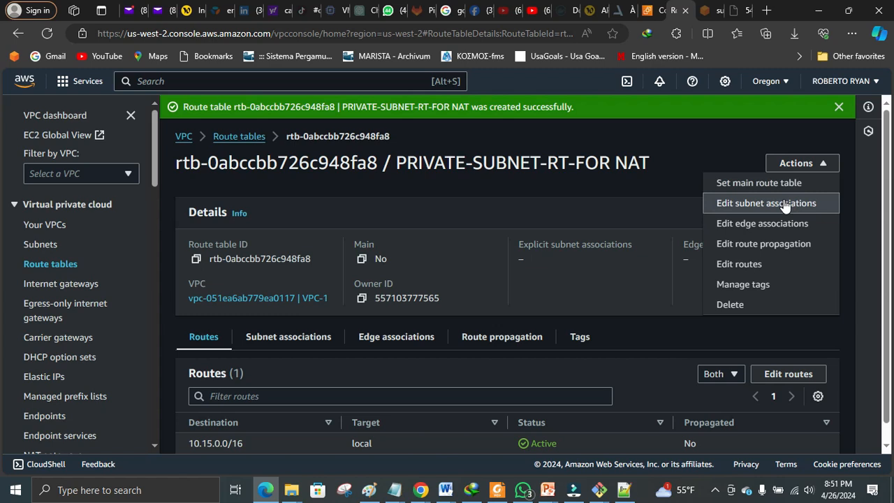
left_click(785, 203)
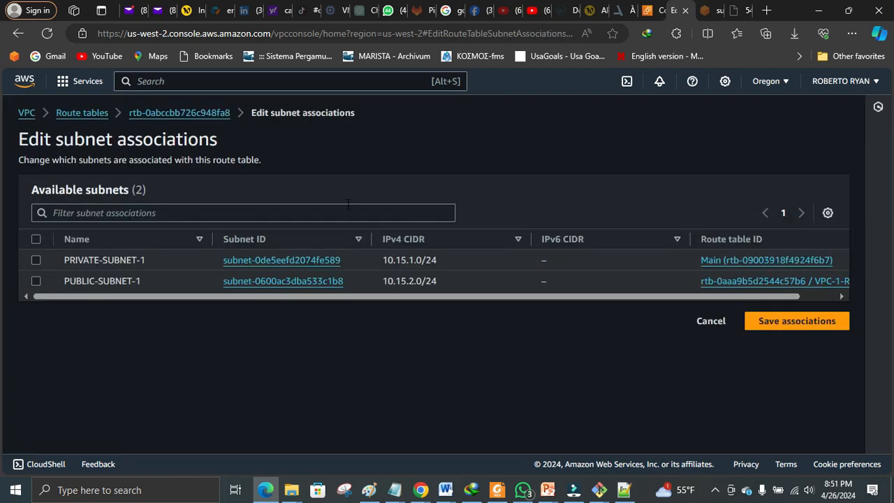
left_click(36, 260)
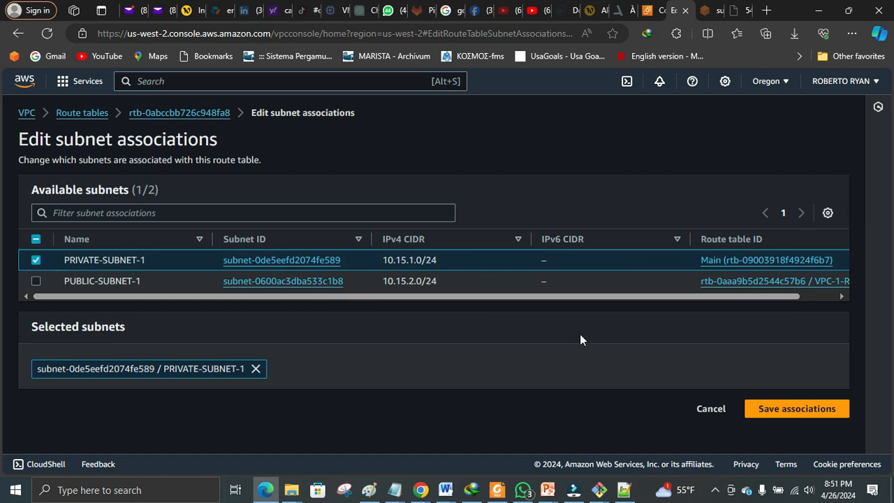
left_click(781, 408)
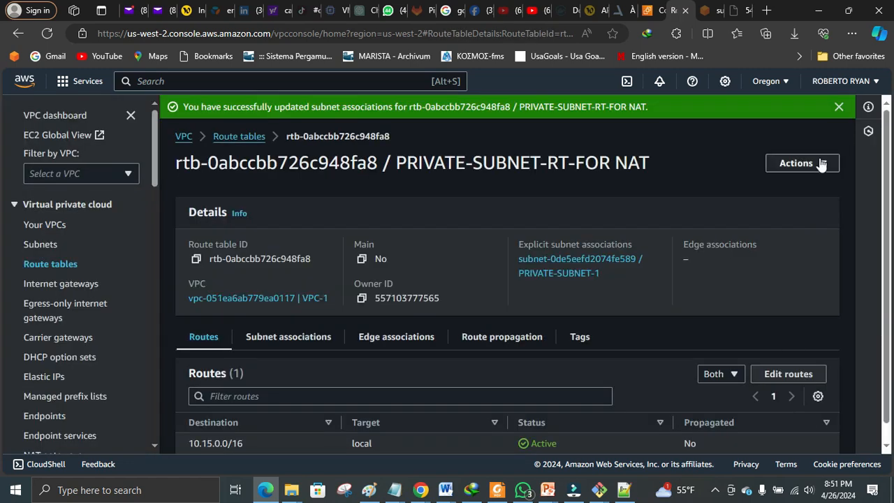
Add a route to the private route table with destination 0.0.0.0/0 and NAT gateway VPC-1-NGW as target, and save it
left_click(825, 163)
left_click(748, 265)
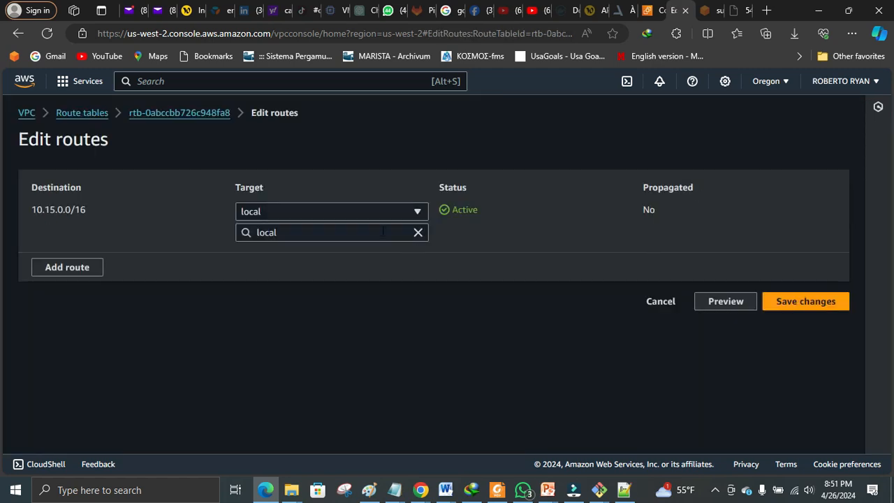
left_click(74, 270)
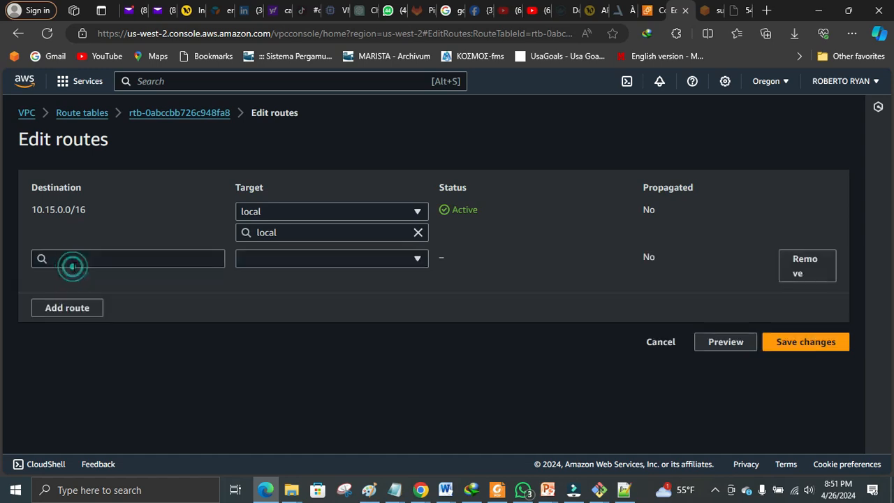
left_click(297, 259)
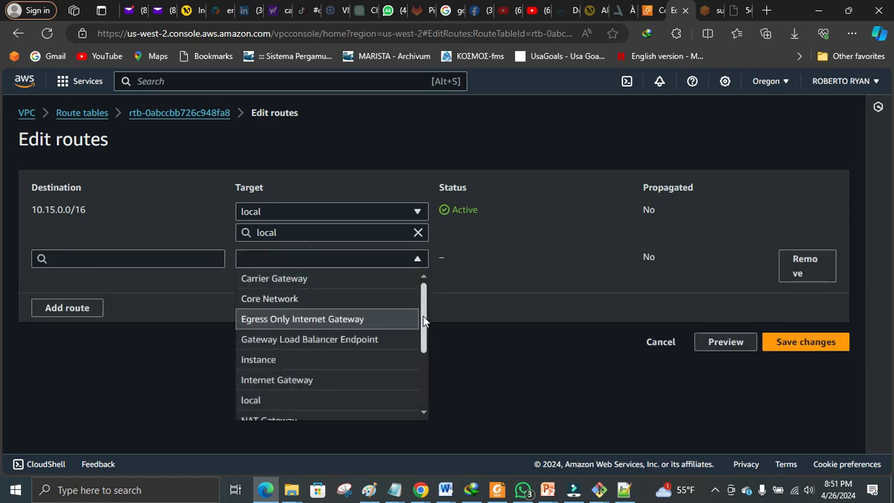
left_click_drag(425, 321, 427, 360)
left_click(363, 339)
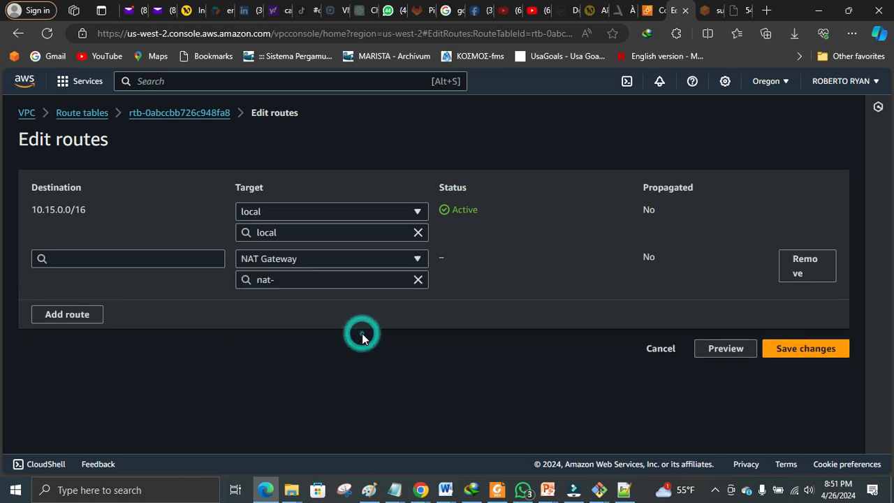
left_click(316, 279)
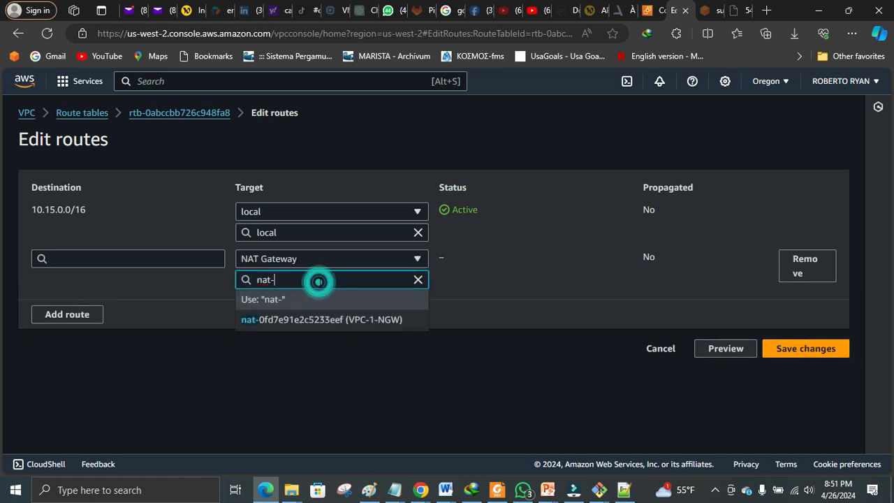
left_click(312, 318)
left_click(187, 260)
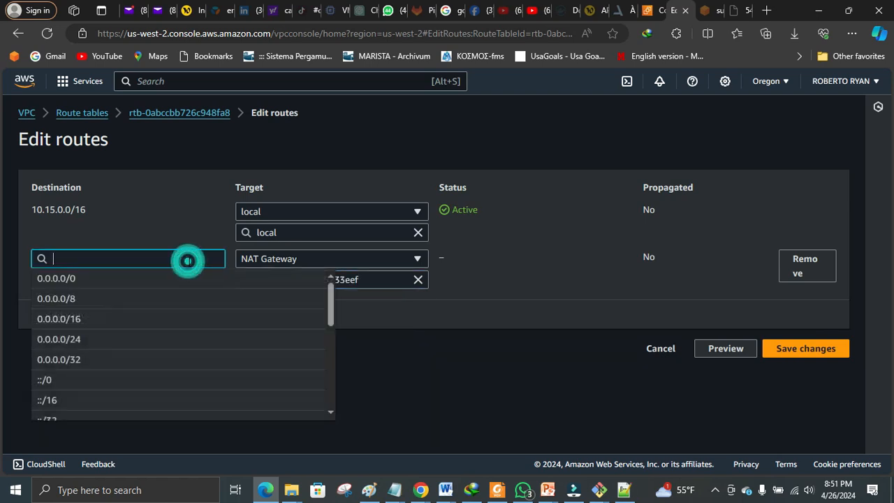
left_click(183, 280)
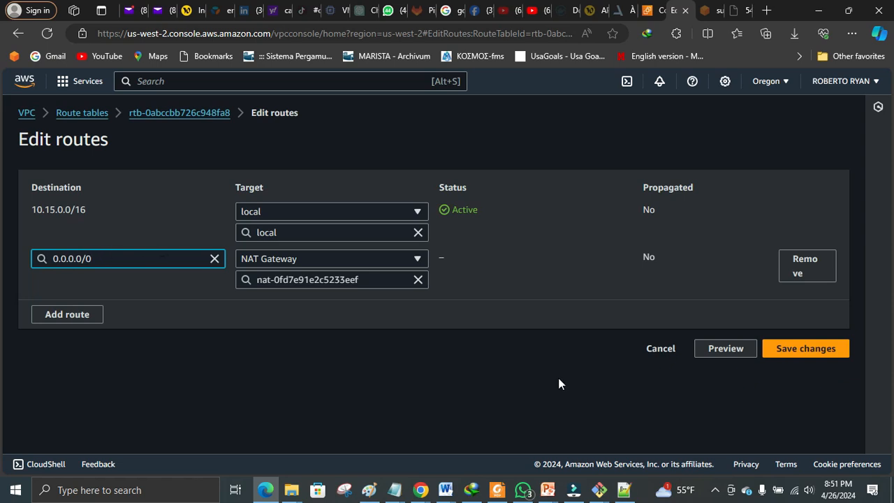
left_click(790, 350)
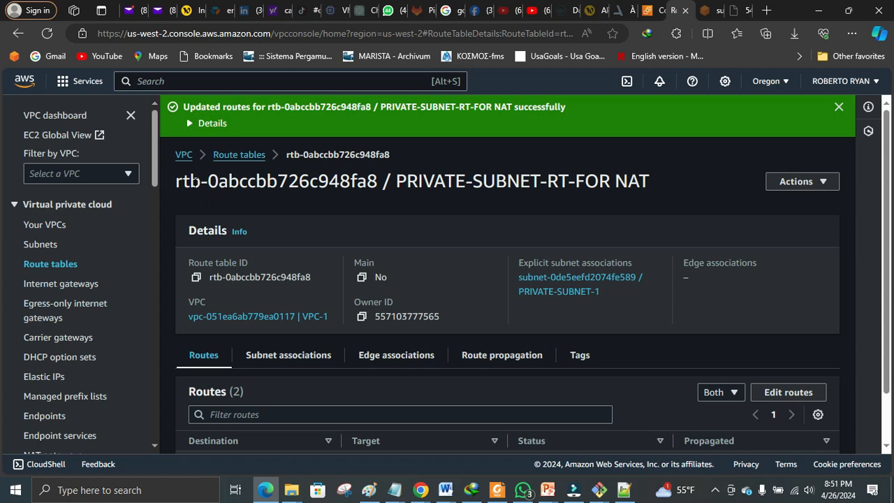
Check the NAT gateway's state, then run apt update in the root@ip-10-15-1-198 terminal of the private instance
left_click_drag(152, 176, 155, 216)
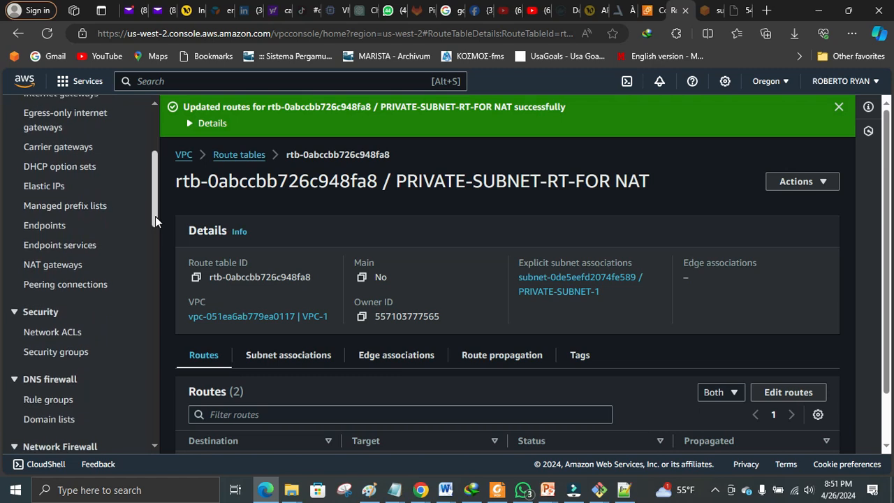
left_click(73, 266)
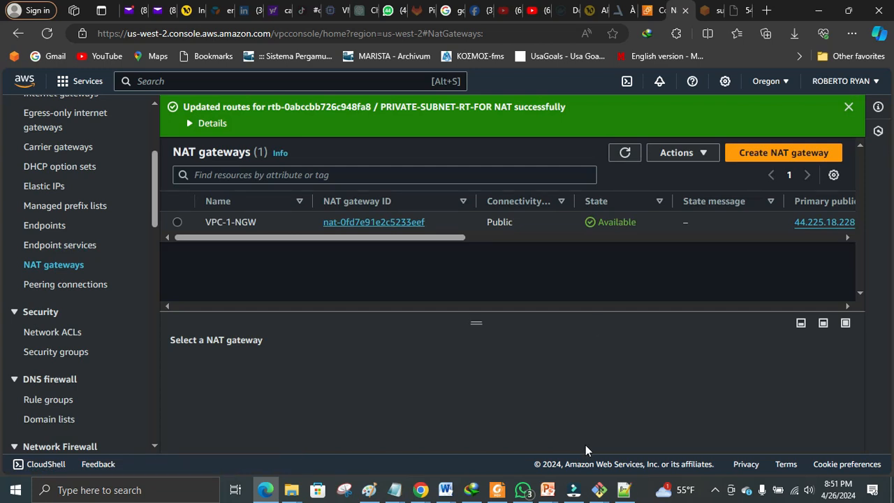
left_click(602, 493)
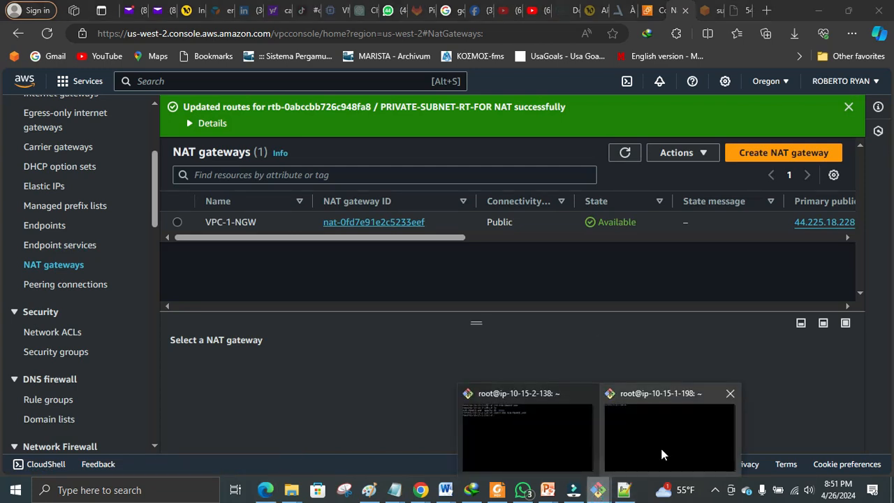
left_click(662, 448)
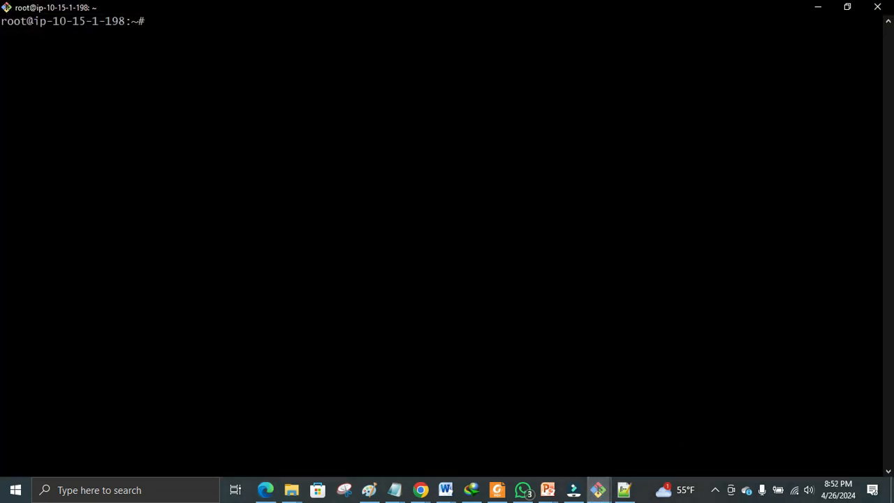
type("apt update")
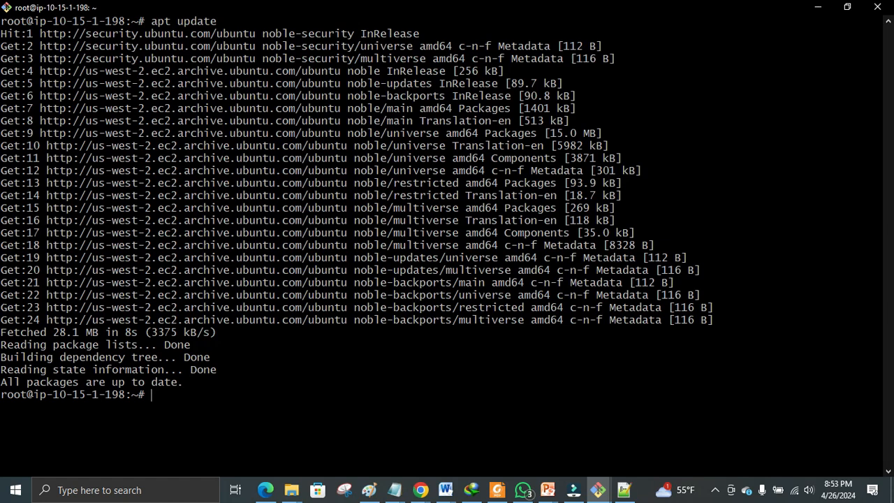
Switch to the DAY 25 VPC intro presentation in PowerPoint and highlight the Network Access Control List (NACL) agenda line
mouse_move(547, 489)
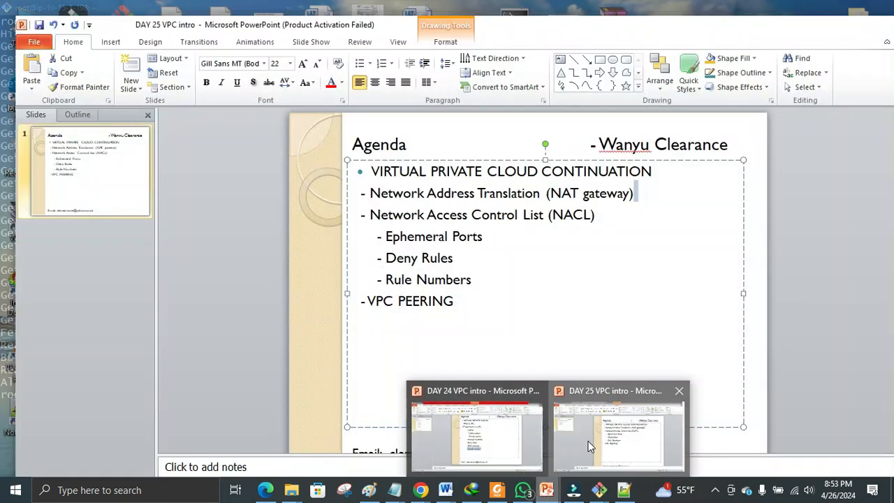
left_click(589, 445)
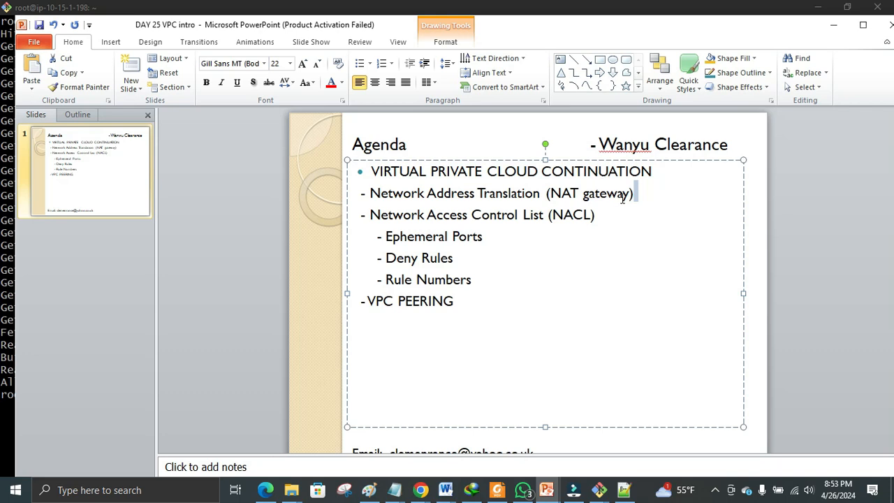
left_click_drag(599, 213, 375, 219)
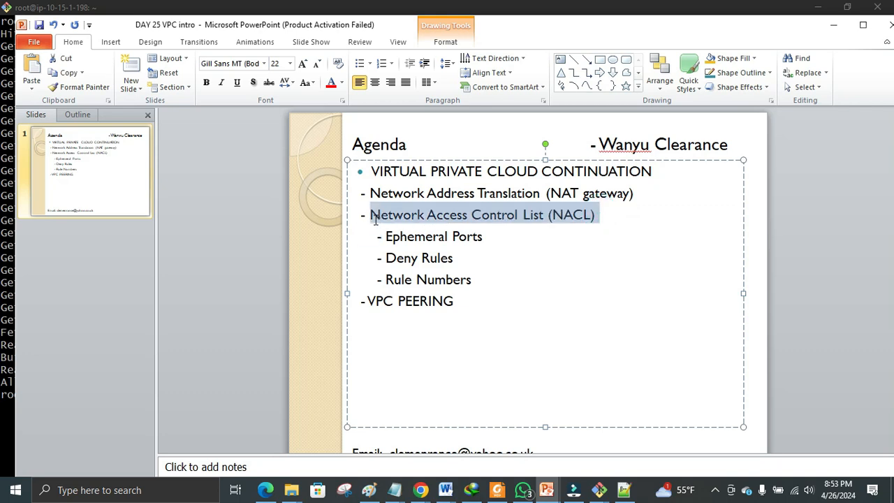
left_click_drag(375, 220, 377, 224)
mouse_move(546, 493)
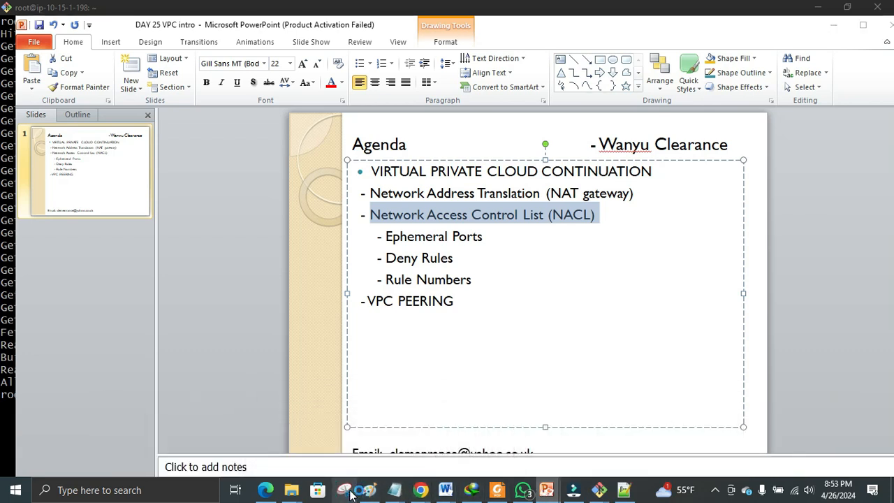
Switch to Paint and undo the entire laptop and EC2 connection drawing back to a blank canvas
left_click(369, 491)
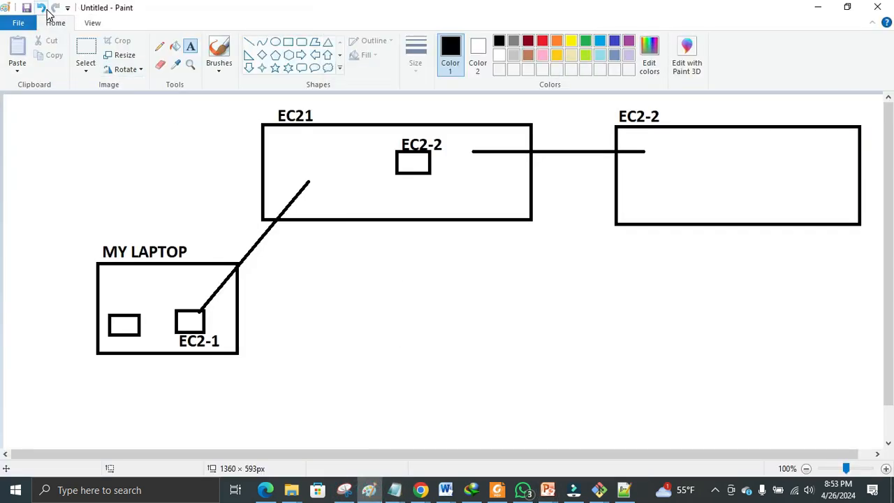
left_click(43, 8)
left_click(43, 9)
left_click(44, 8)
left_click(43, 9)
left_click(43, 8)
left_click(43, 9)
left_click(44, 8)
left_click(43, 9)
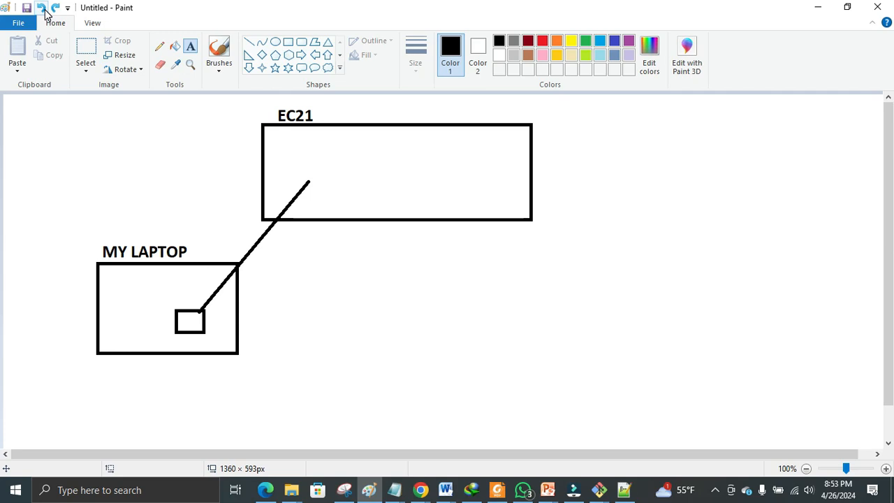
left_click(43, 8)
left_click(44, 9)
left_click(43, 8)
left_click(43, 9)
left_click(44, 8)
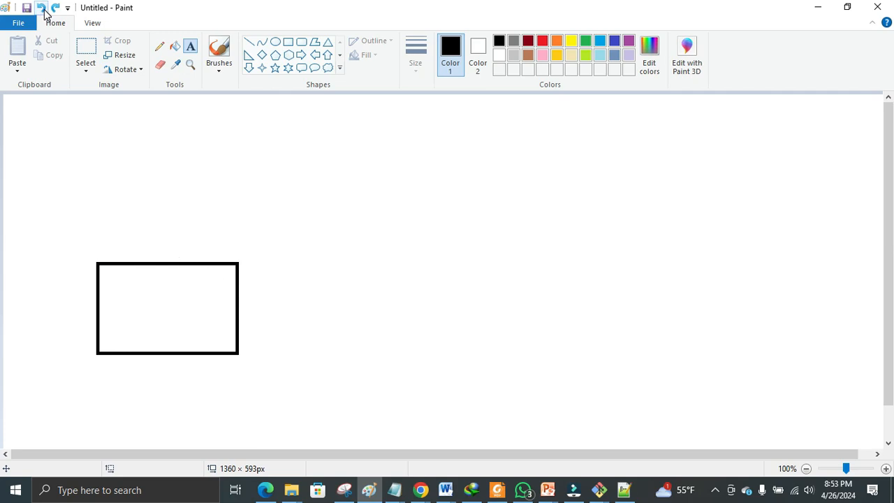
left_click(43, 8)
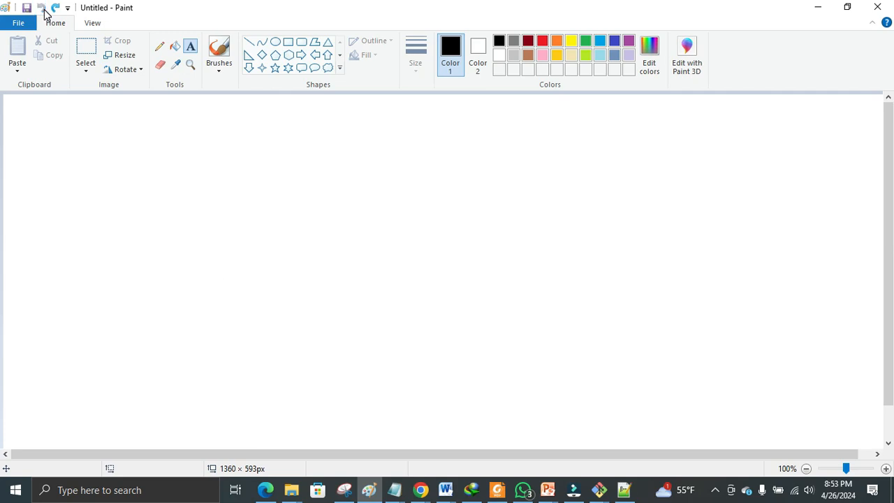
Draw a large rectangle of about 997 × 362 px across the canvas as the outer frame
left_click(288, 42)
mouse_move(123, 187)
left_mouse_down()
mouse_move(517, 290)
mouse_move(743, 379)
mouse_move(776, 422)
left_mouse_up()
left_click(574, 351)
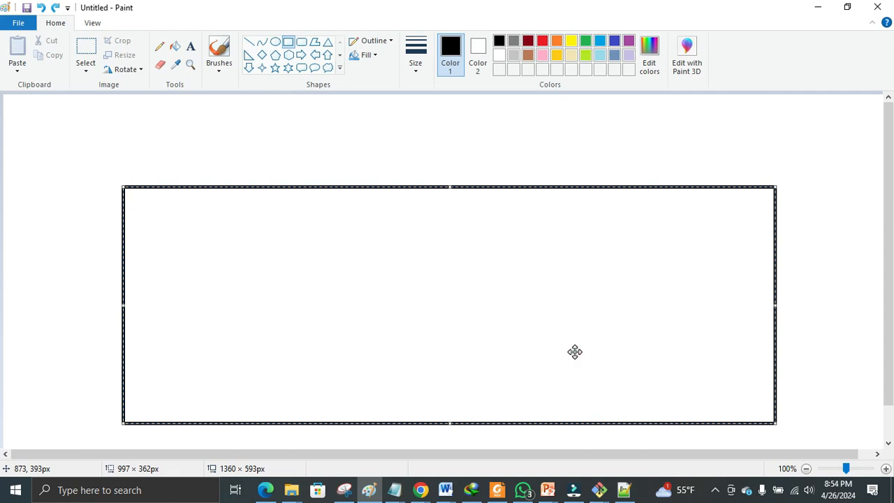
Draw two rounded rectangles of about 270 × 109 px and 275 × 107 px, one above the other inside the large rectangle
left_click(302, 43)
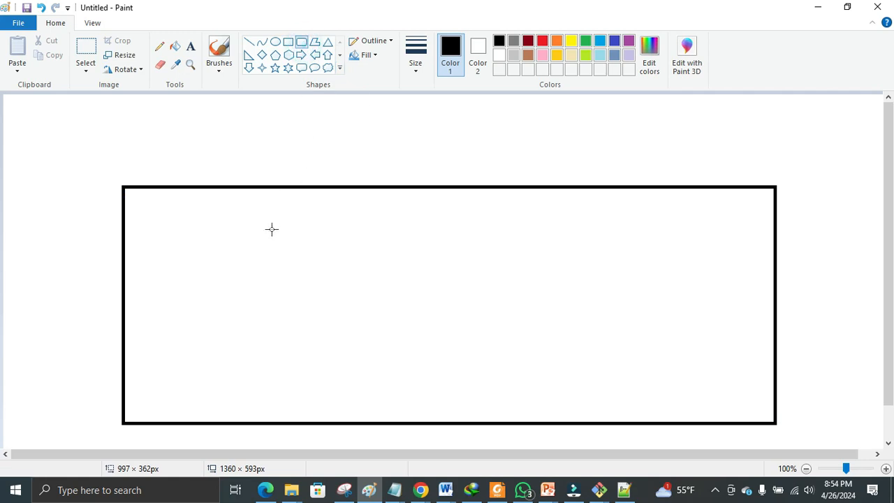
left_click_drag(262, 227, 439, 298)
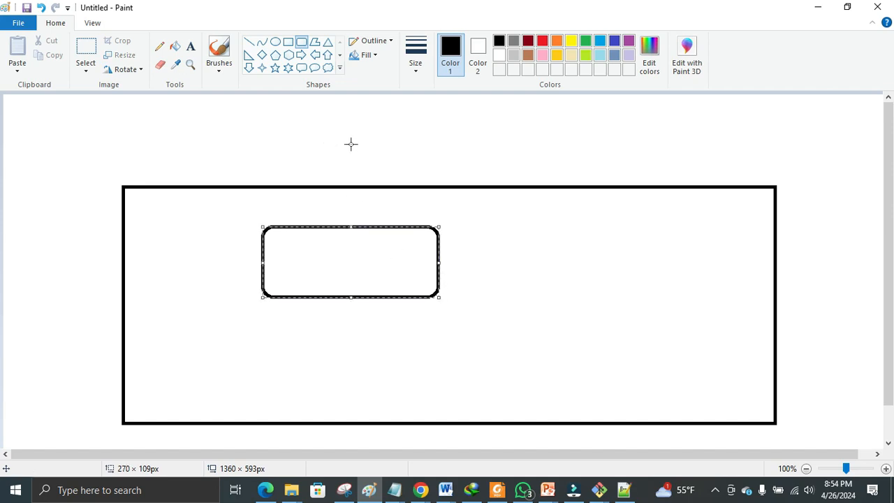
left_click(541, 227)
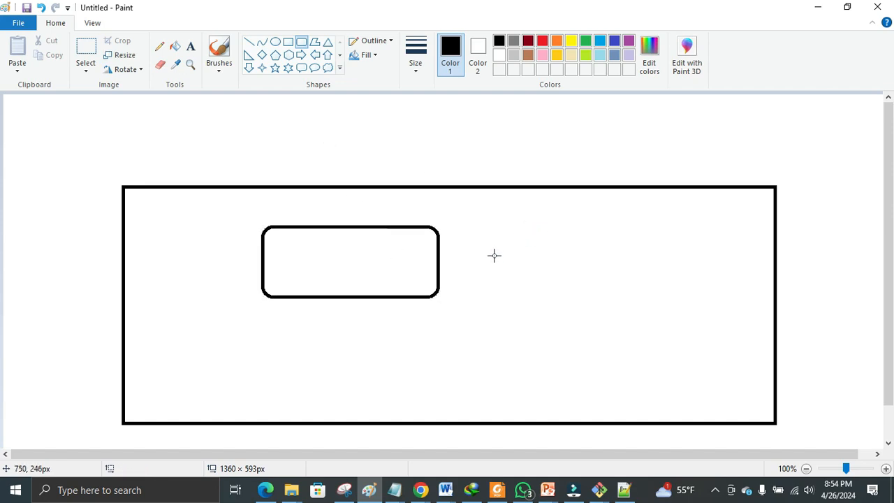
left_click_drag(260, 337, 440, 405)
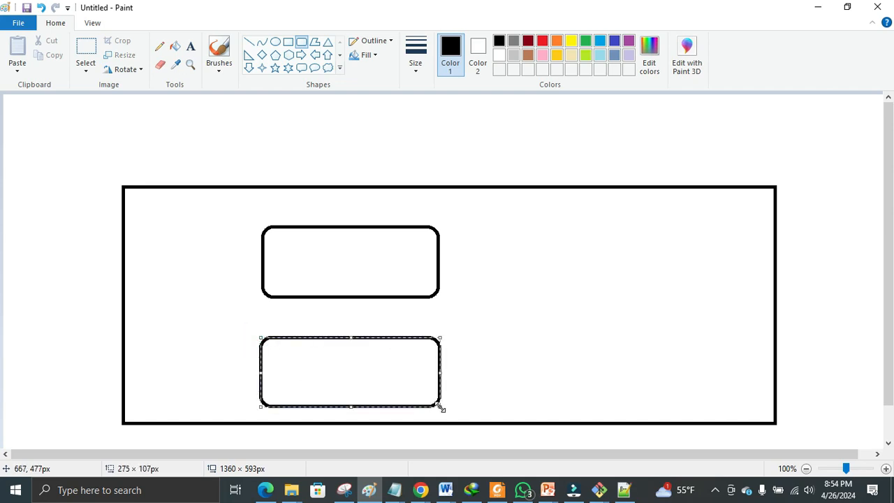
left_click(521, 348)
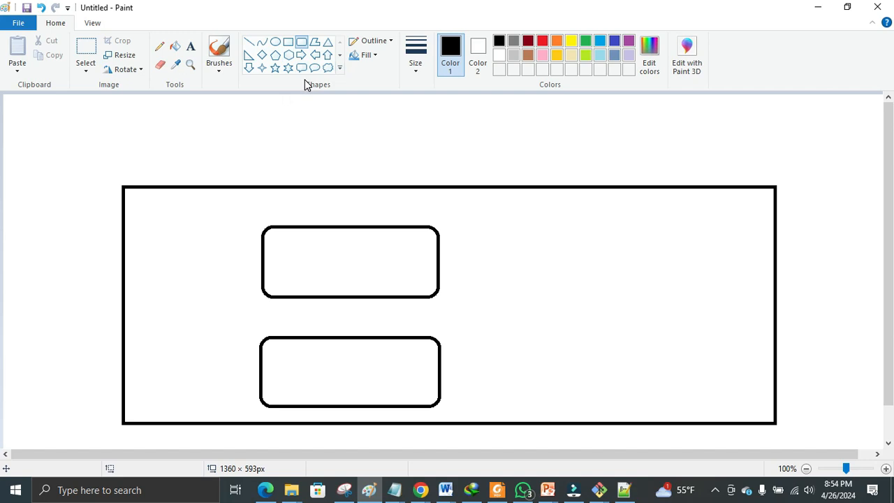
Draw a square-cornered rectangle closely enclosing the upper rounded rectangle
left_click(289, 42)
left_click_drag(241, 222, 461, 304)
left_click(467, 355)
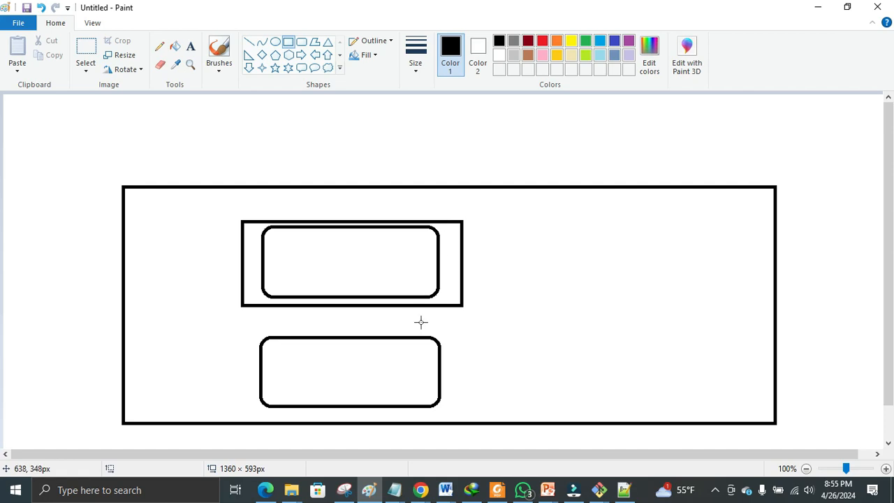
Switch to the AWS VPC console in Edge and open the list of network ACLs
left_click(265, 490)
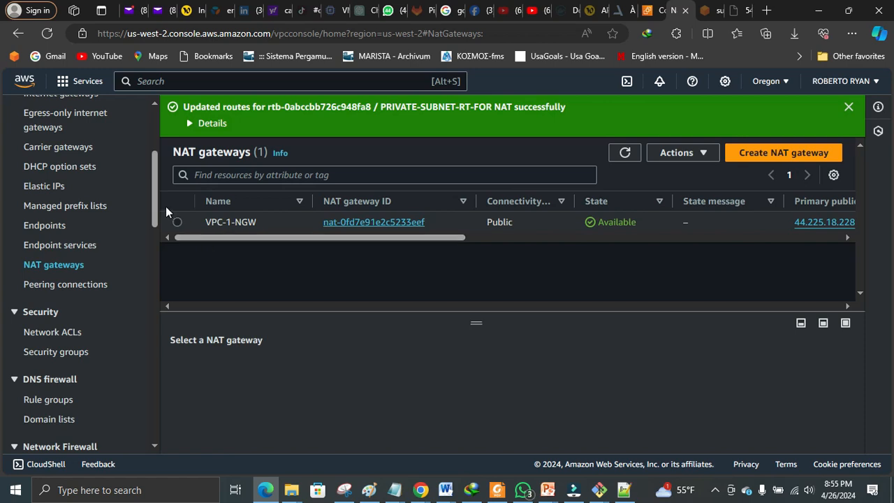
left_click_drag(154, 204, 152, 264)
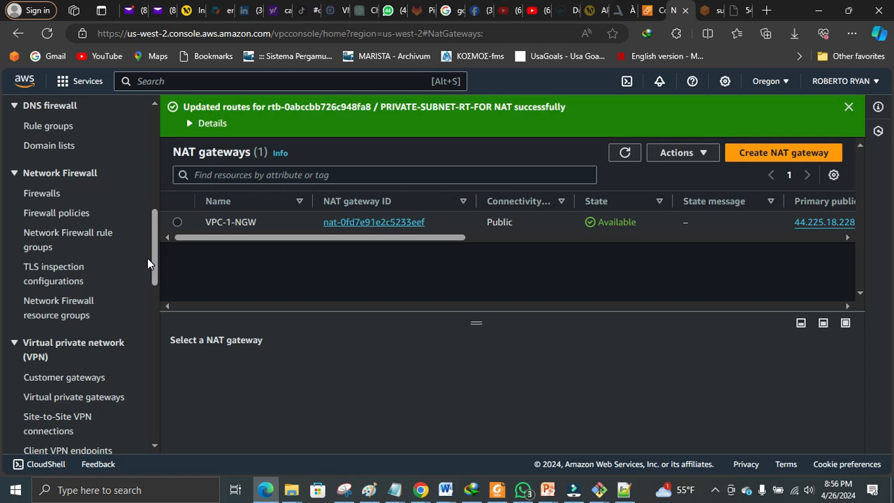
left_click_drag(151, 253, 152, 211)
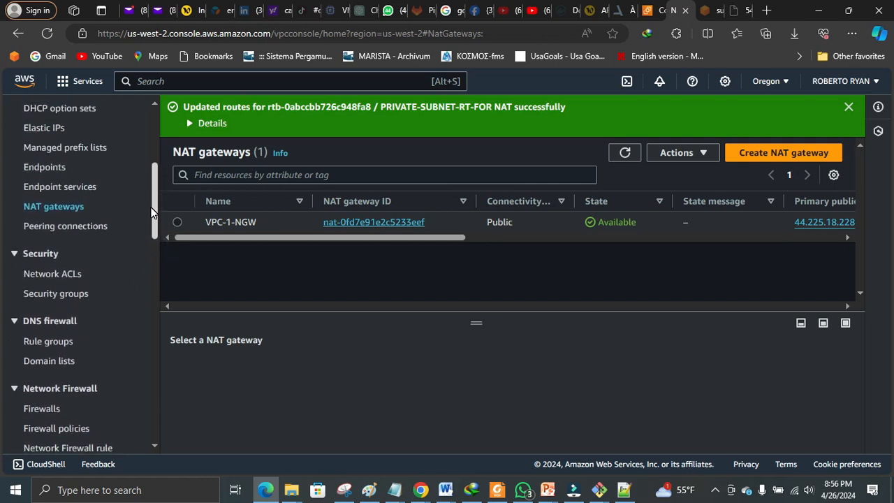
left_click(61, 275)
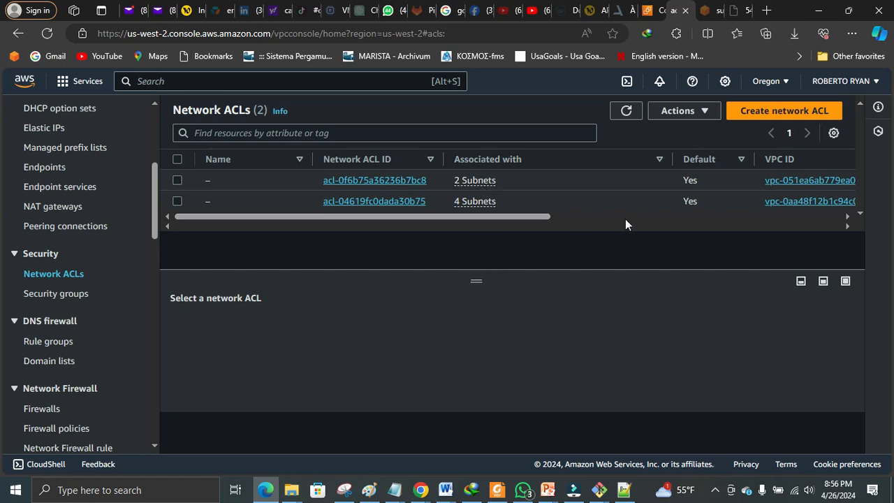
Reload the web page at 54.201.20.21 and examine the public and private subnet diagram in Foxit PDF Reader
left_click(742, 11)
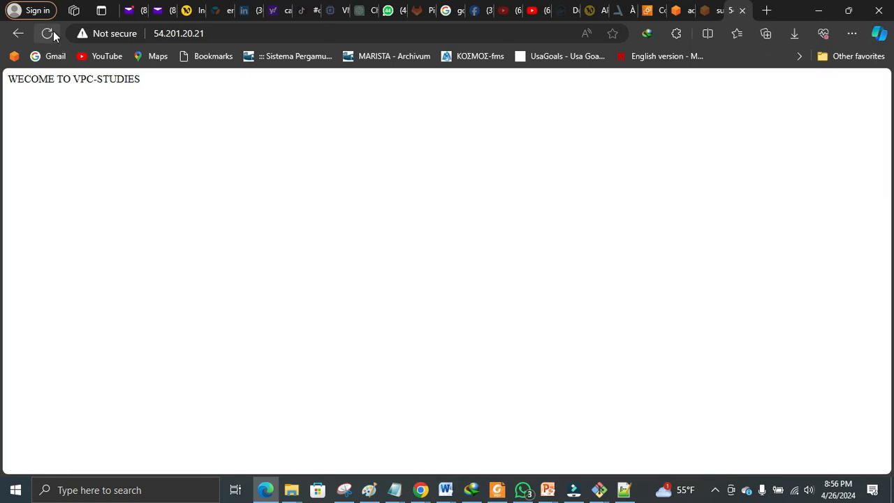
left_click(49, 33)
left_click(215, 35)
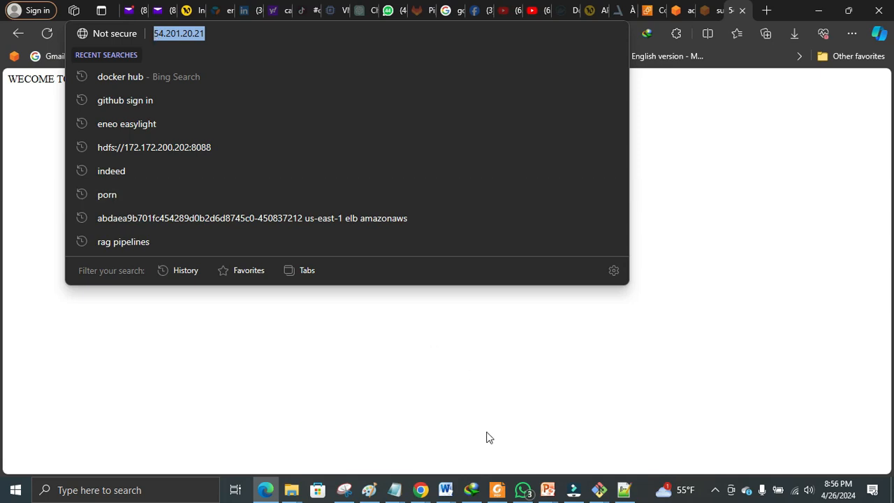
left_click(503, 497)
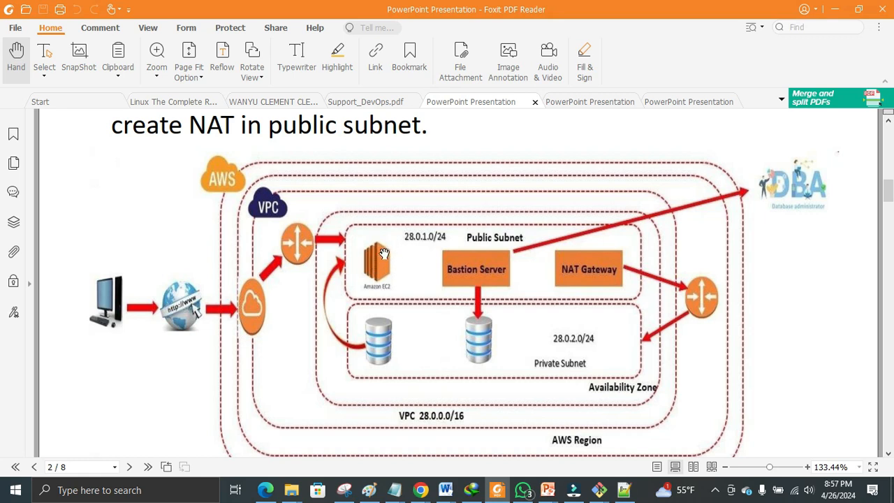
Switch to the AWS VPC console in Edge and start a new network ACL named vpc-NACL
left_click(265, 490)
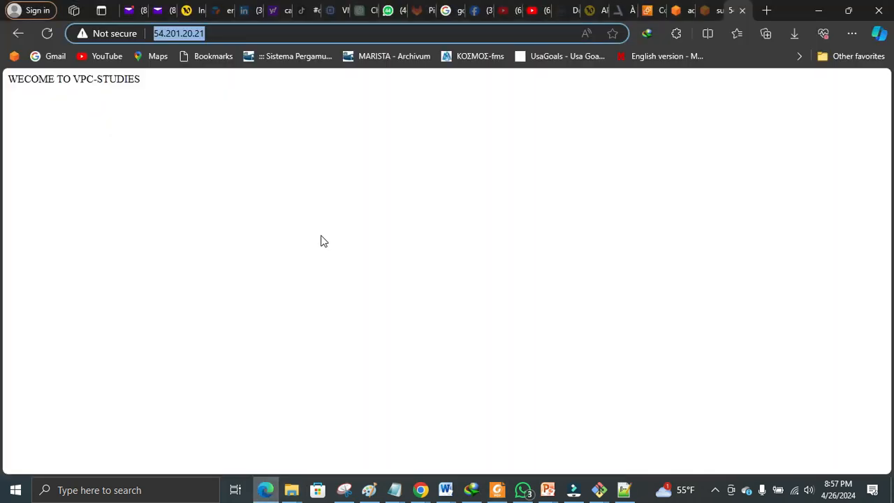
left_click(648, 11)
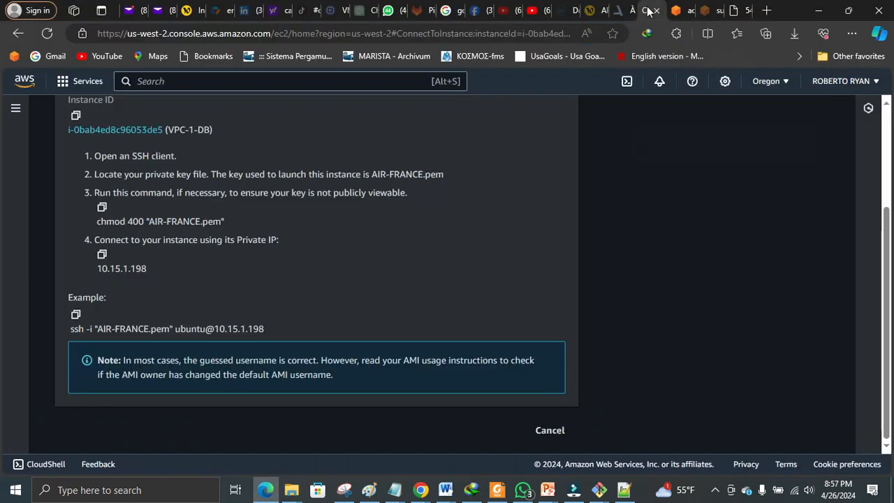
left_click(684, 11)
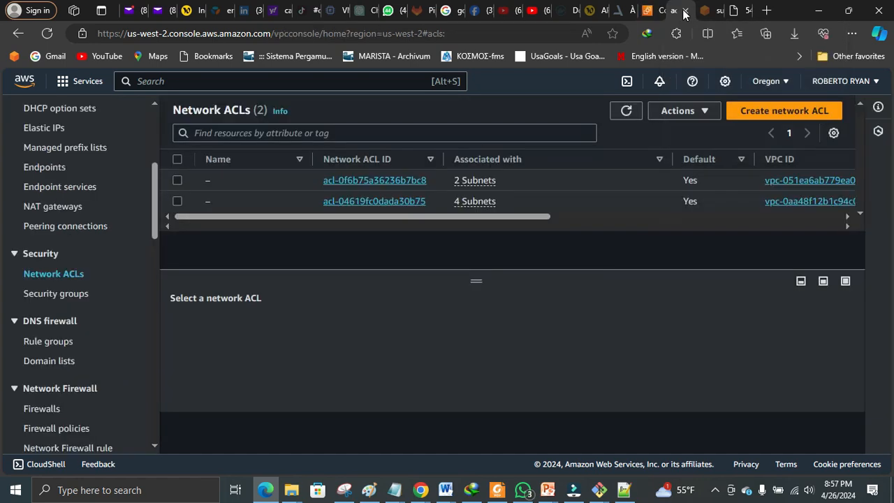
left_click(761, 110)
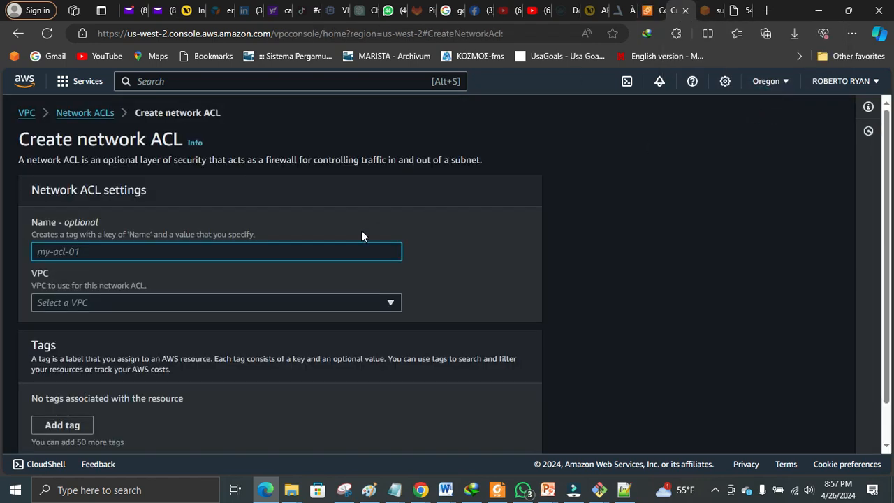
left_click(327, 251)
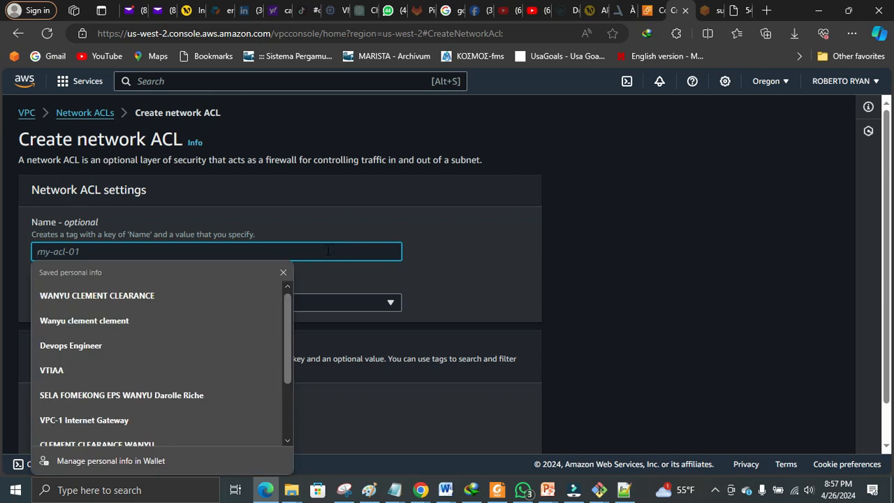
type("vpc-na")
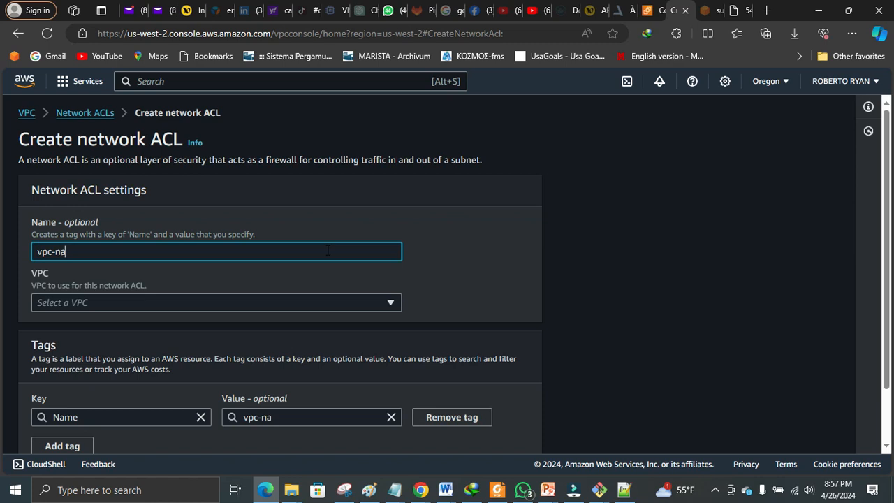
type("cle")
key("BackSpace")
key("BackSpace")
key("BackSpace")
key("BackSpace")
key("BackSpace")
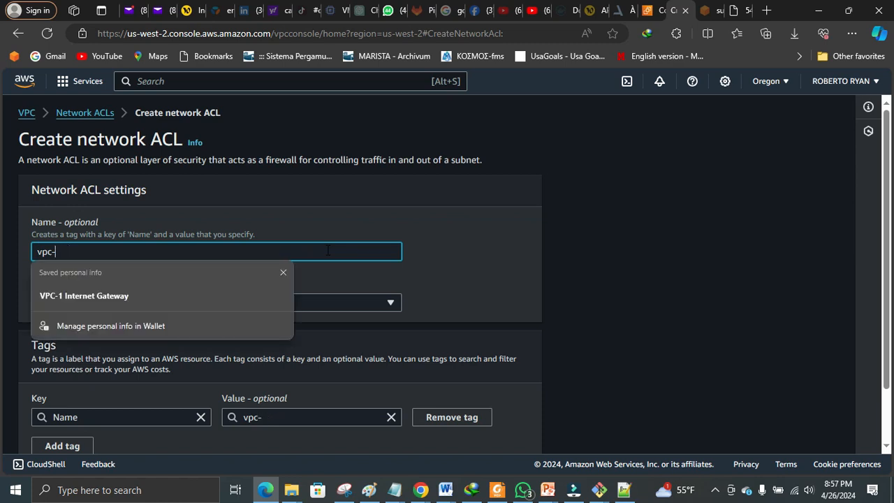
type("NACL")
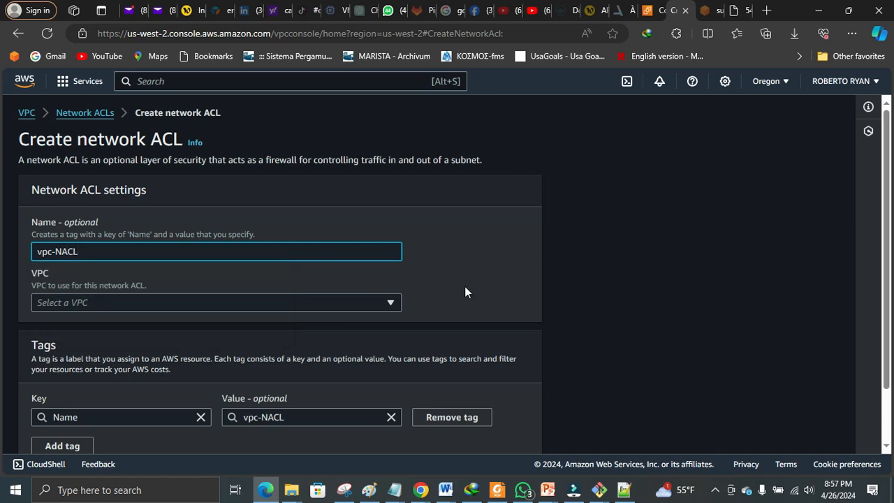
Assign the new network ACL to VPC-1 and create it
left_click(381, 301)
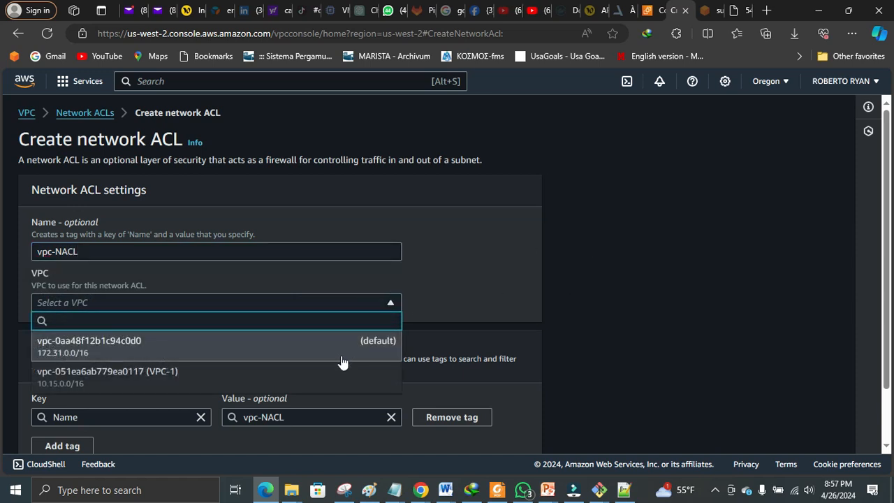
left_click(337, 378)
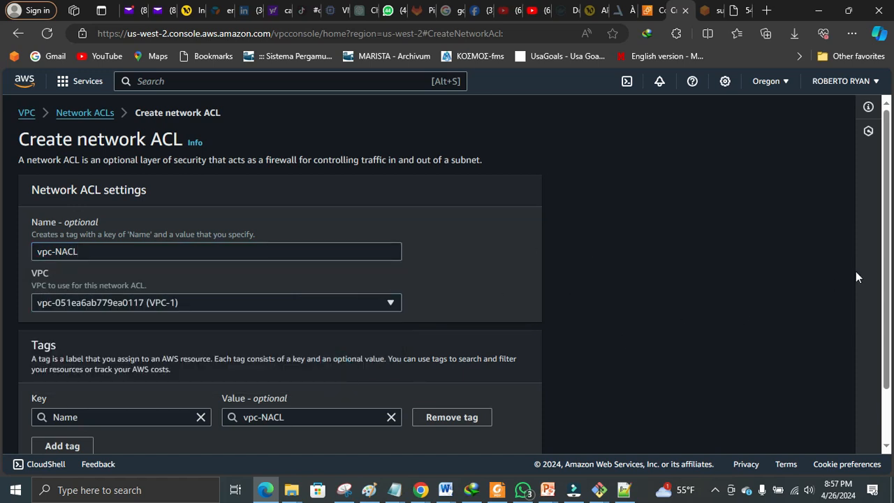
scroll(888, 223, "down", 1)
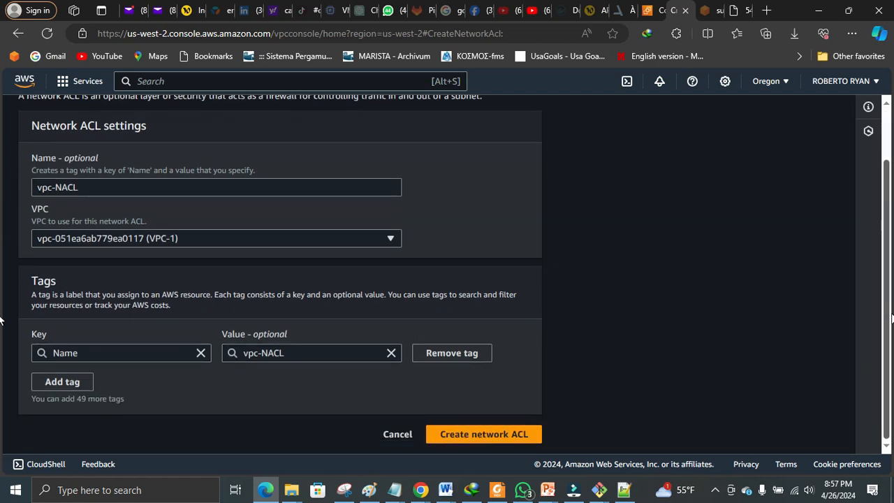
left_click(482, 436)
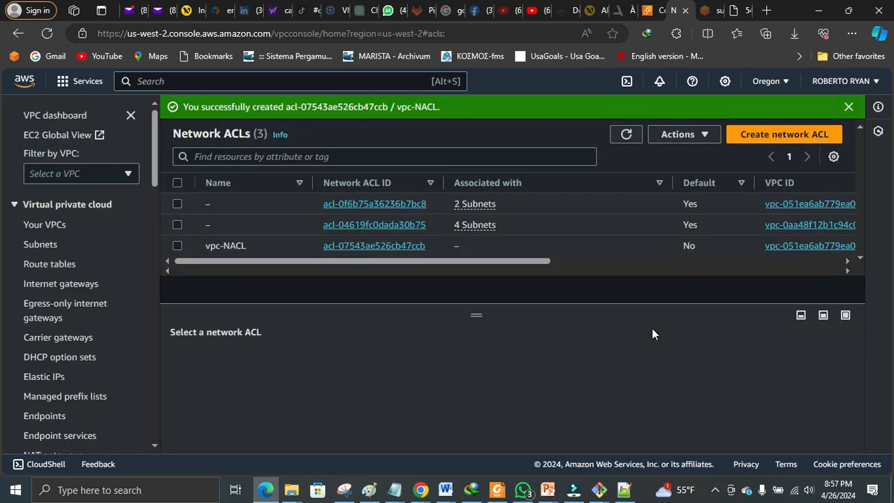
Associate the vpc-NACL network ACL with PUBLIC-SUBNET-1 and save the subnet association
left_click(176, 246)
left_click(691, 137)
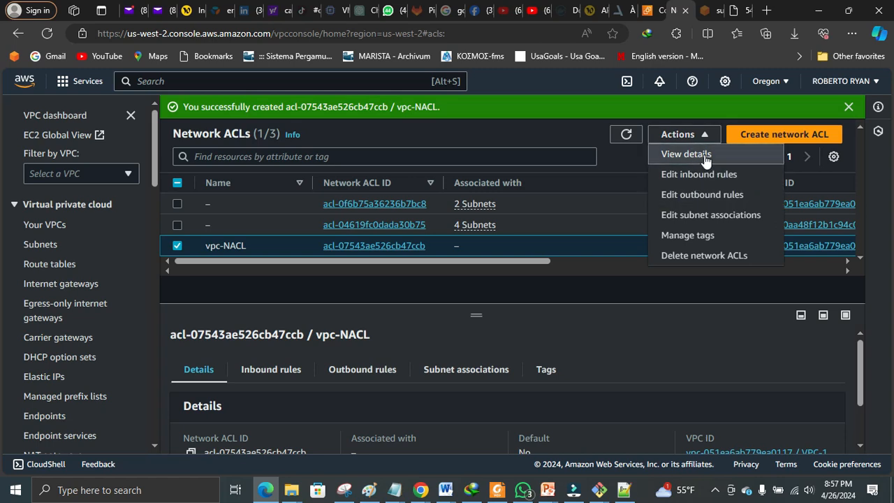
left_click(701, 218)
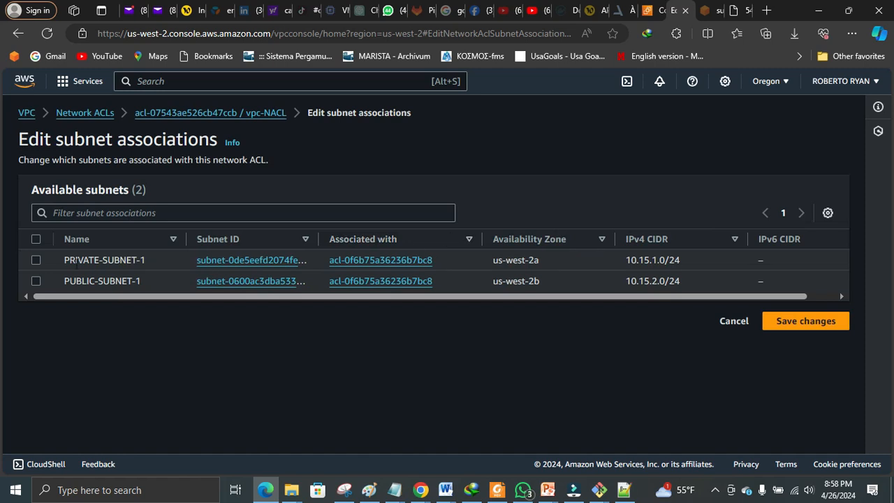
left_click(35, 282)
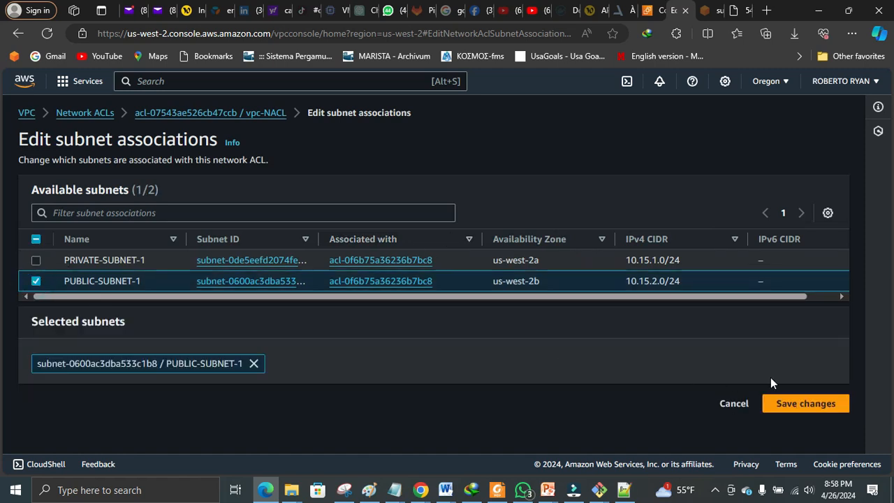
left_click(807, 404)
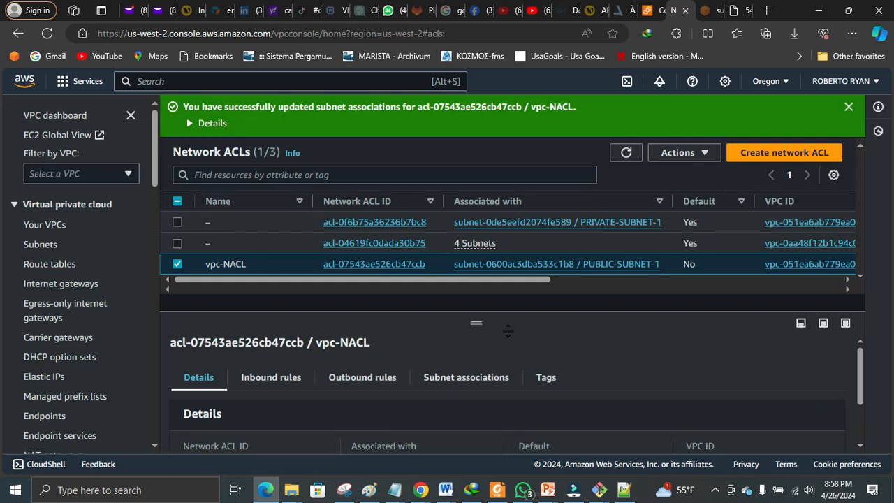
Review the inbound rules of vpc-NACL and reload the web page at 54.201.20.21
left_click(393, 265)
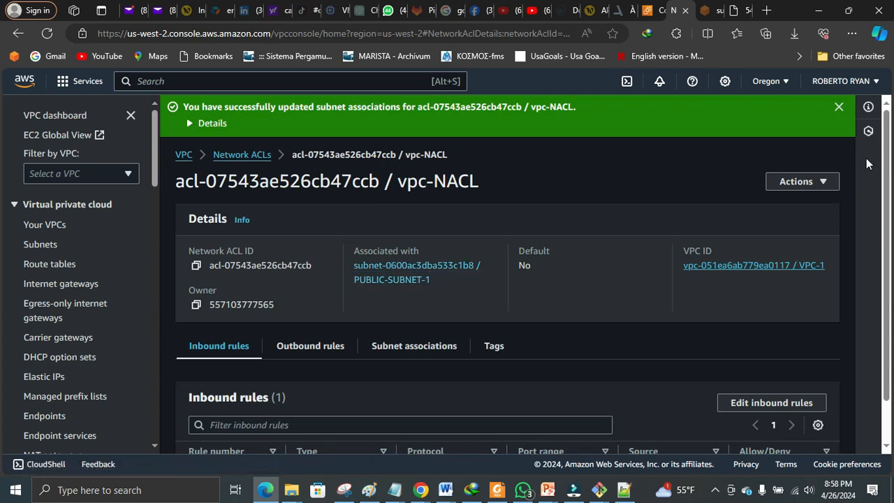
scroll(888, 209, "down", 2)
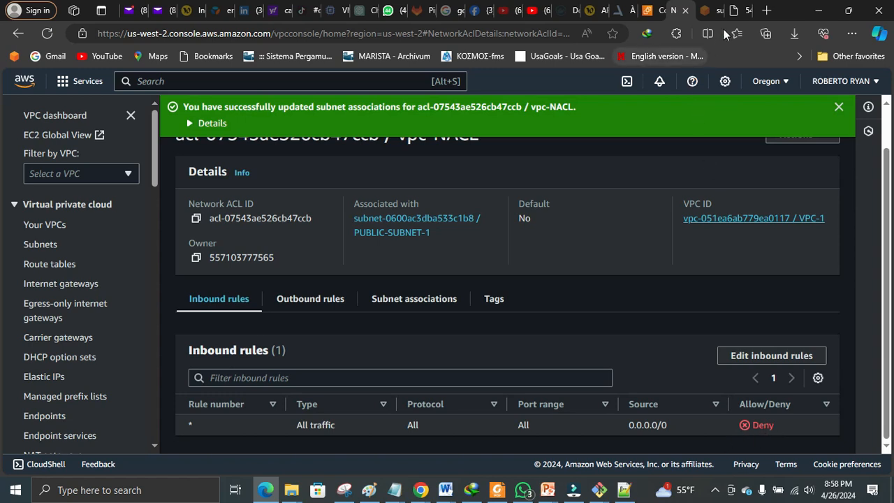
left_click(738, 9)
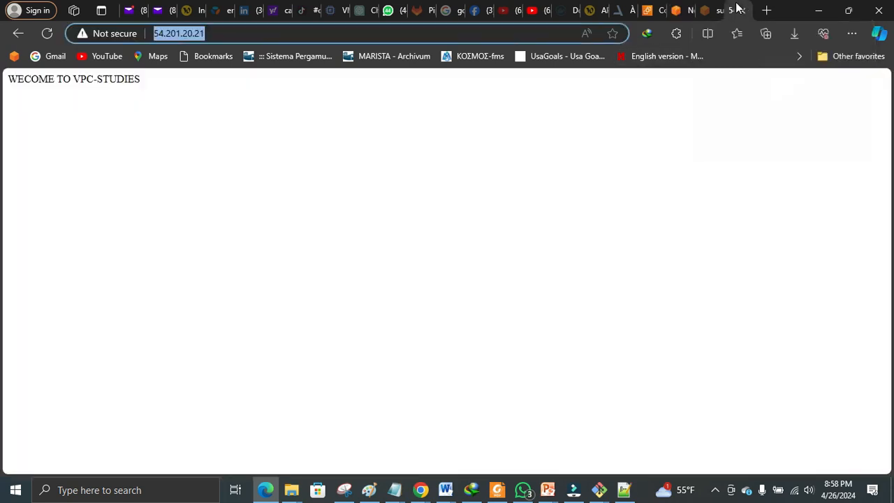
left_click(50, 33)
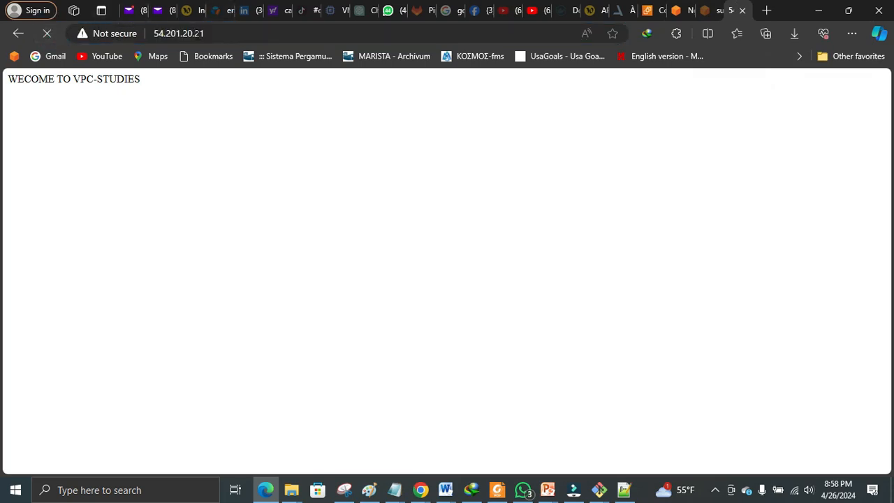
Copy the web page's address, load 54.201.20.21 in a new browser tab and compare it with the reloaded tab
left_click_drag(207, 35, 155, 35)
key("ctrl+c")
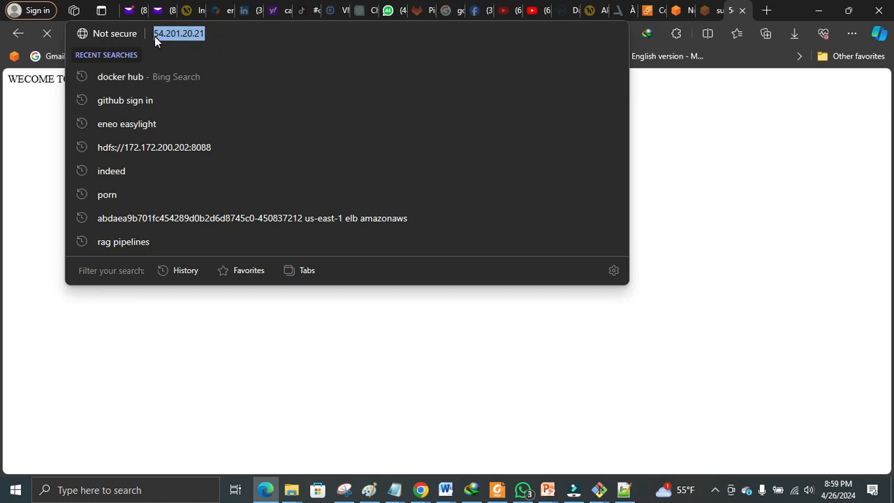
left_click(713, 88)
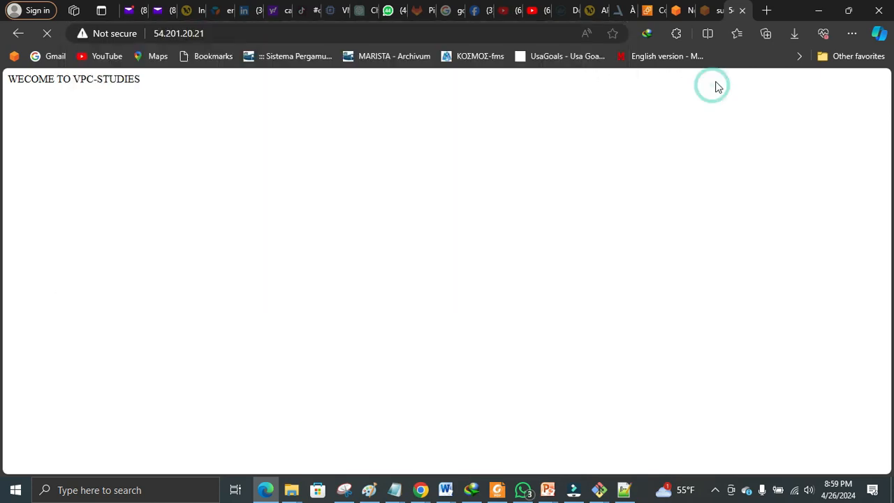
left_click(767, 10)
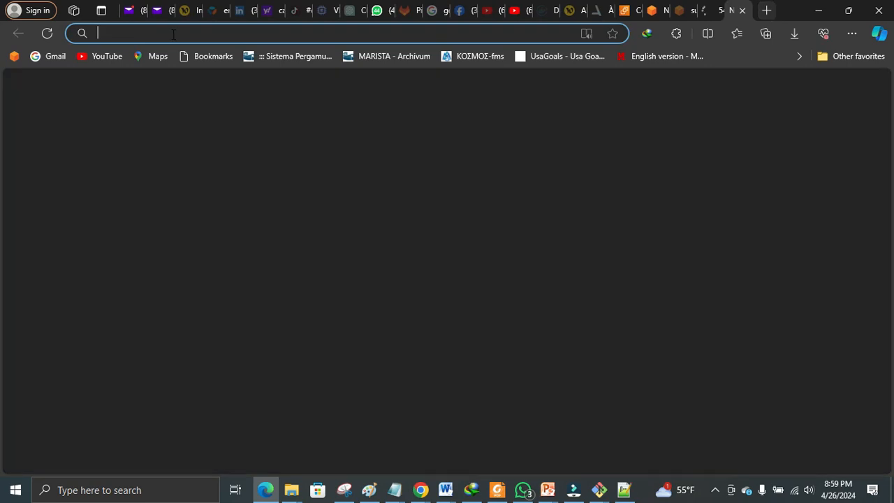
left_click(173, 34)
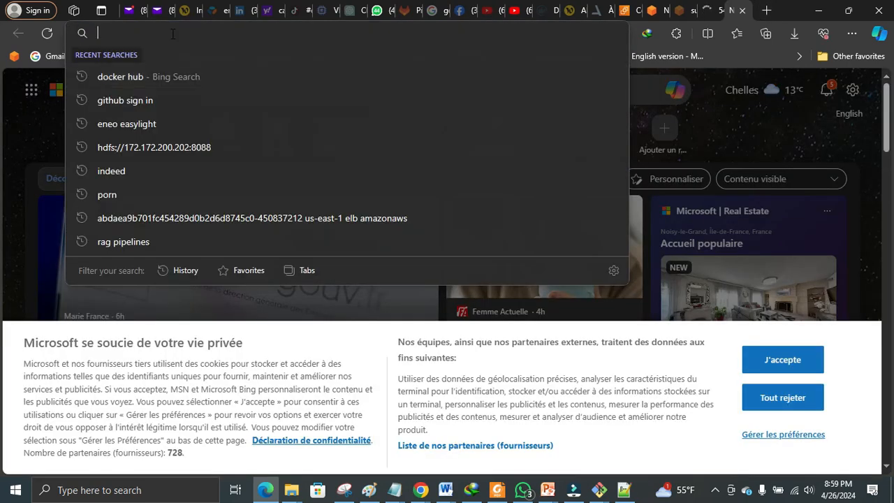
key("ctrl+v")
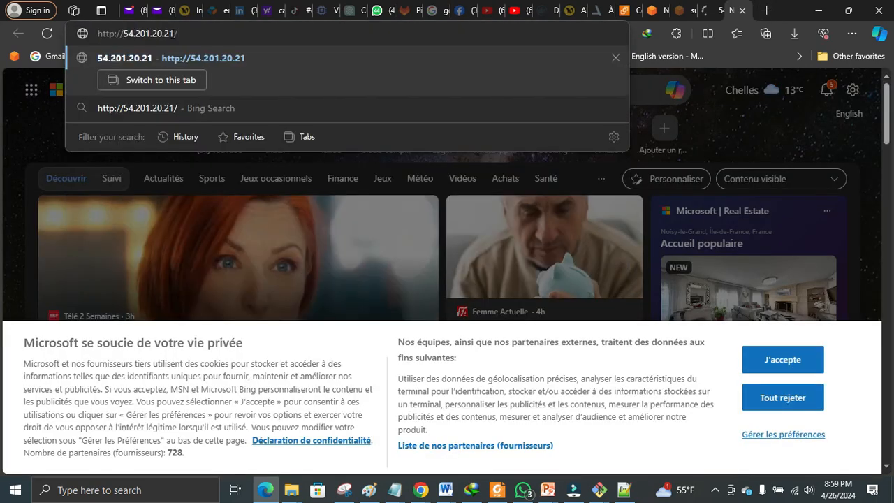
key("Return")
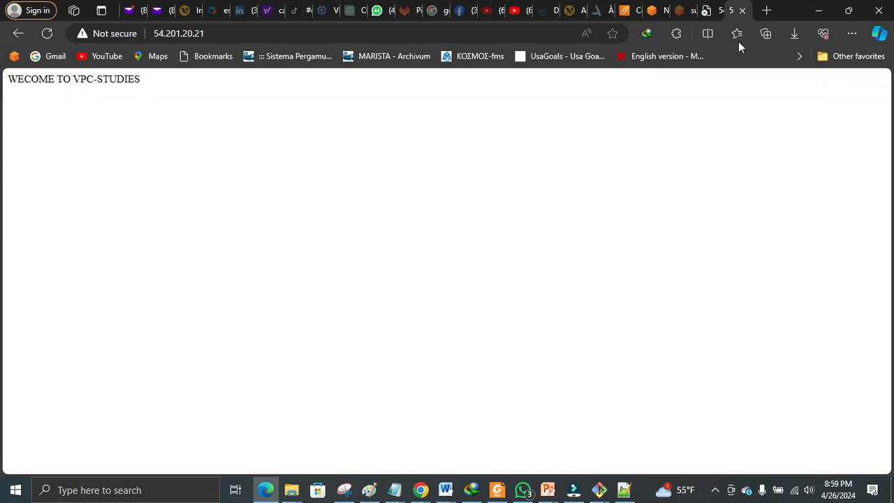
left_click(713, 20)
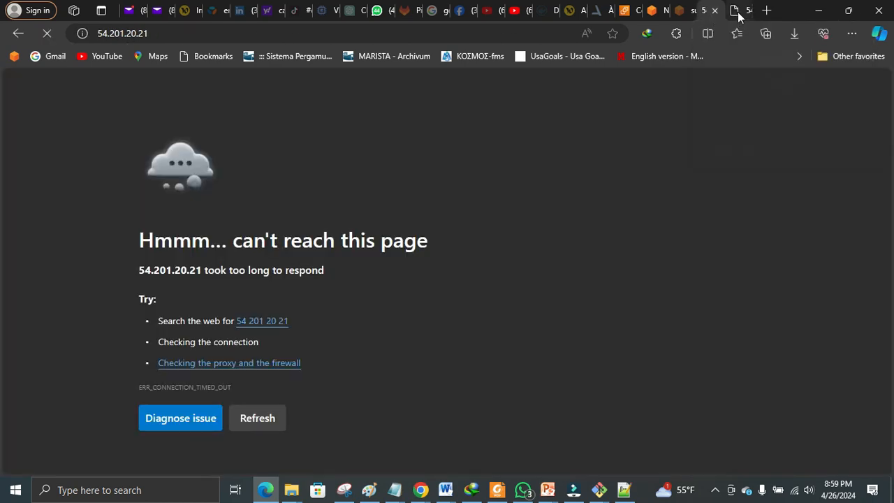
left_click(738, 16)
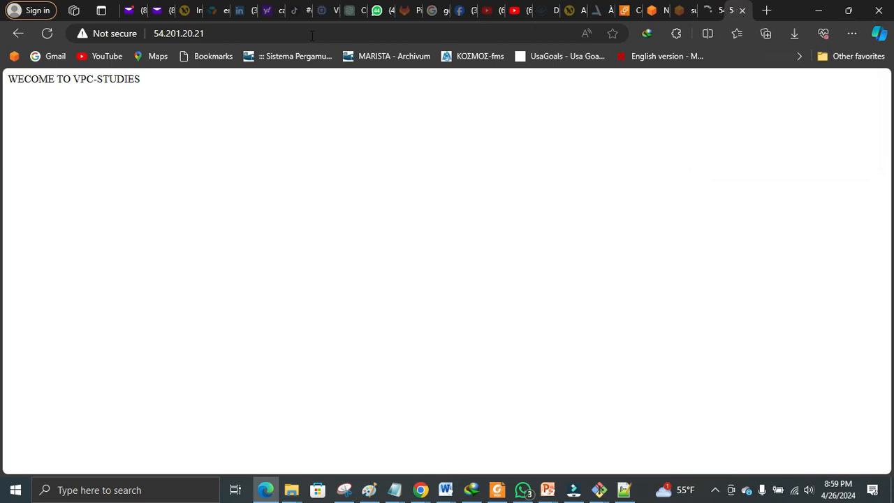
Close the duplicate page tab and test access to 54.201.20.21 again in a fresh browser tab
left_click(742, 12)
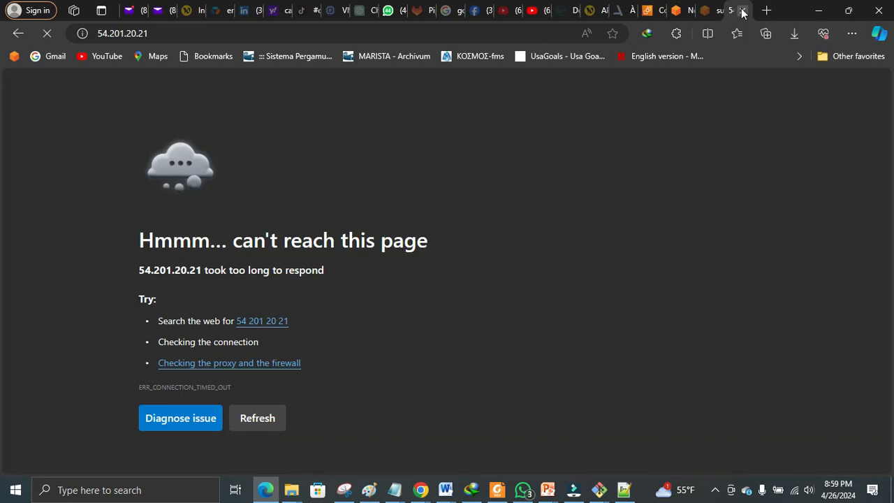
left_click(767, 12)
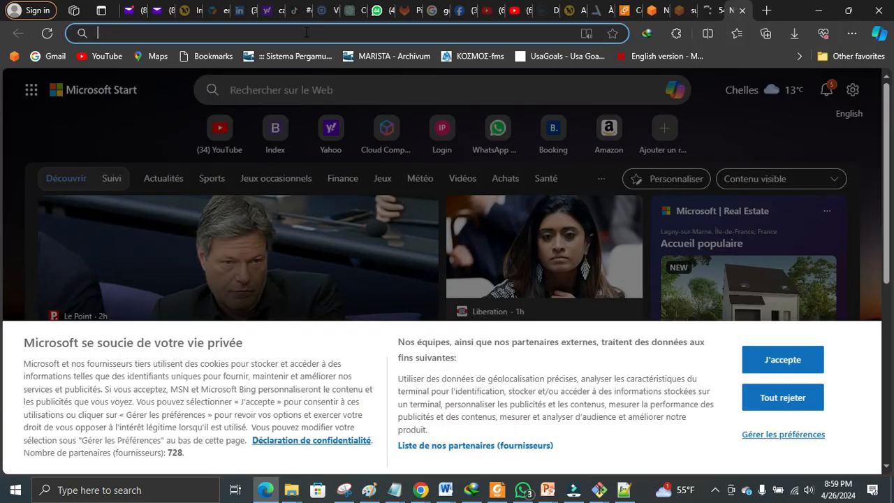
key("ctrl+v")
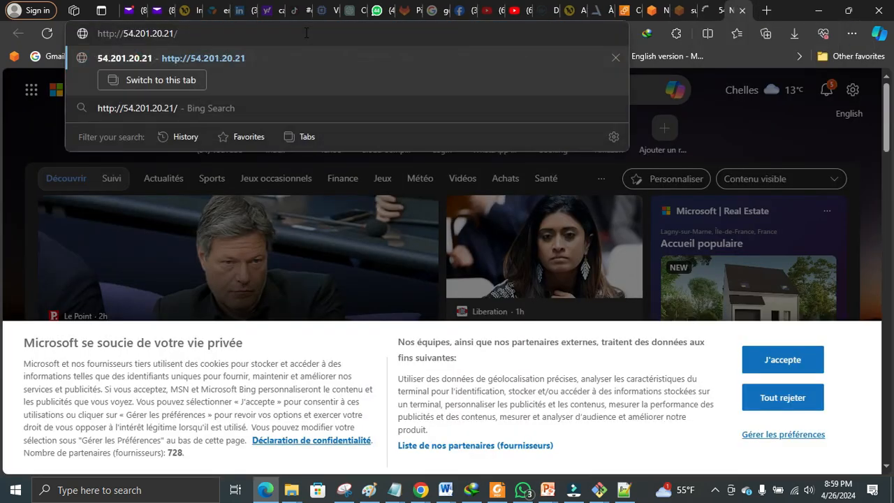
key("Return")
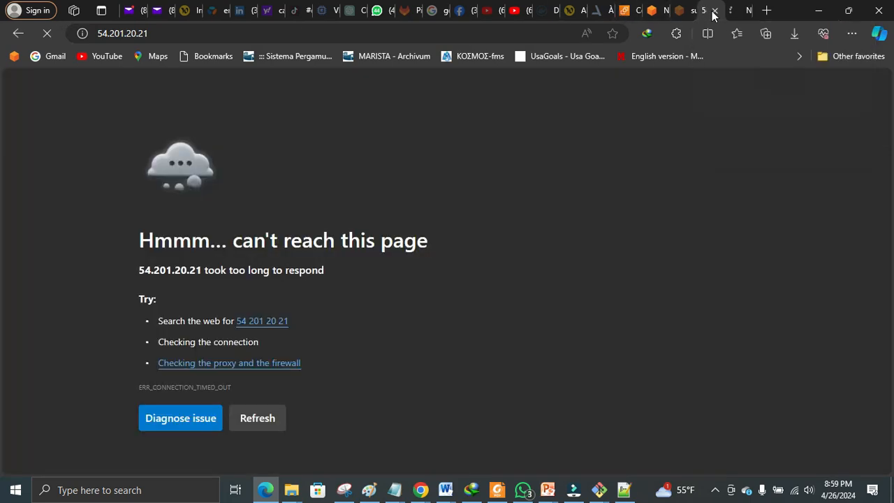
left_click(738, 14)
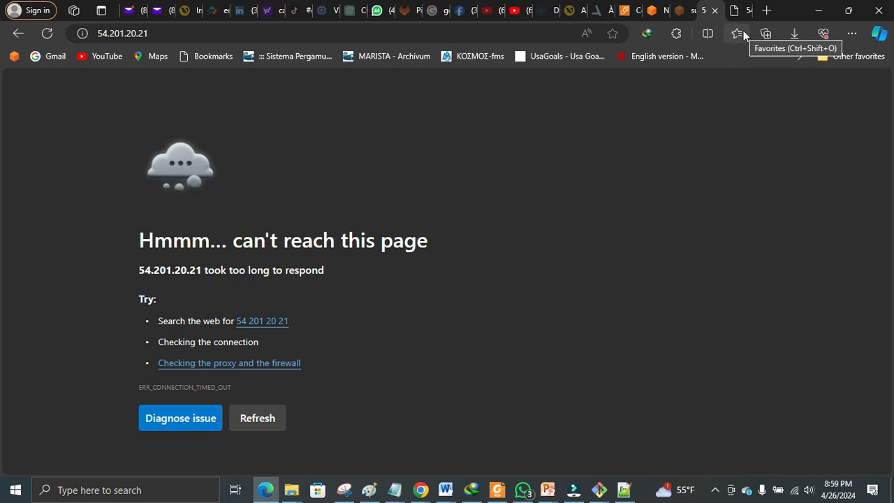
left_click_drag(181, 33, 100, 36)
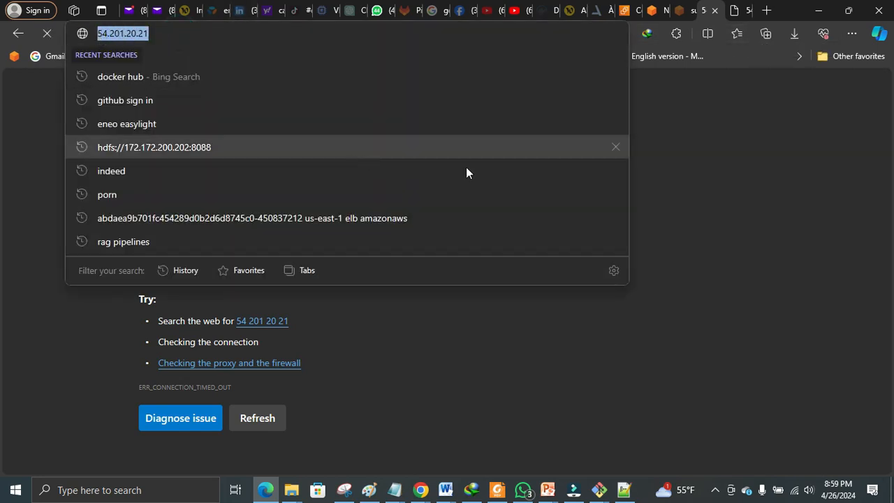
left_click(732, 186)
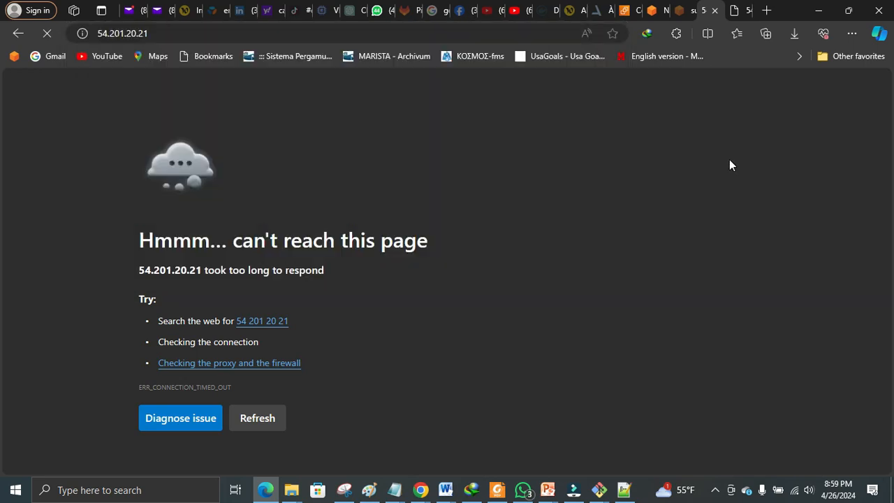
Copy the address from the loaded VPC-STUDIES page and load 54.201.20.21 in a new browser tab
left_click(735, 11)
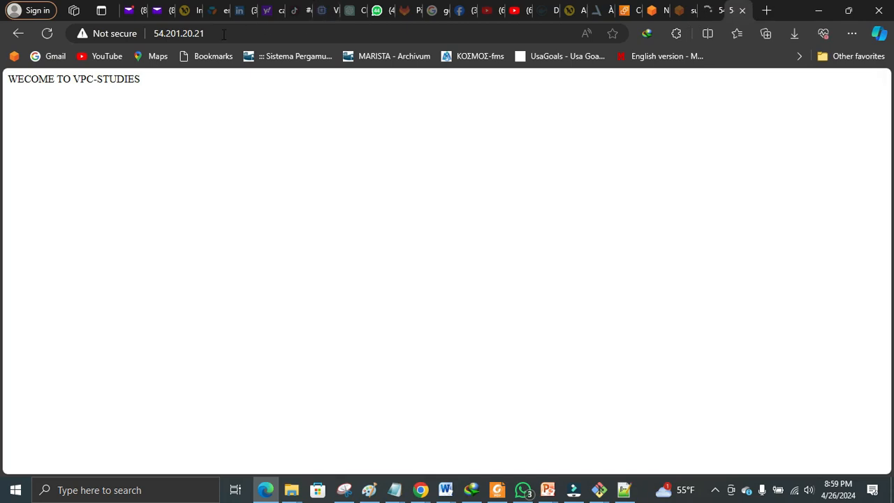
left_click(221, 34)
left_click_drag(221, 33, 156, 36)
key("ctrl+c")
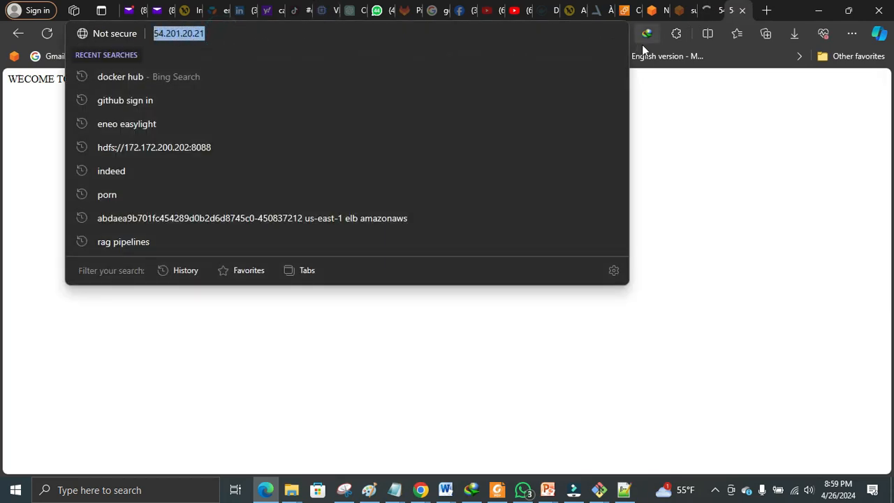
left_click(767, 11)
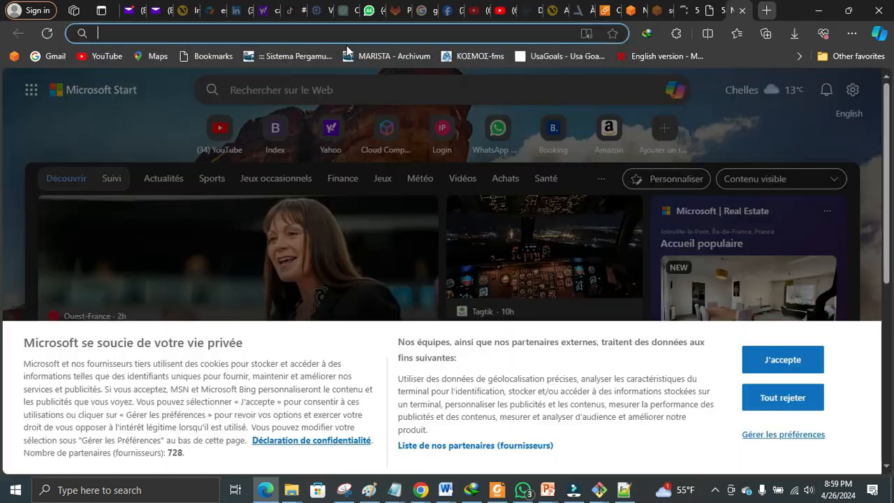
right_click(228, 35)
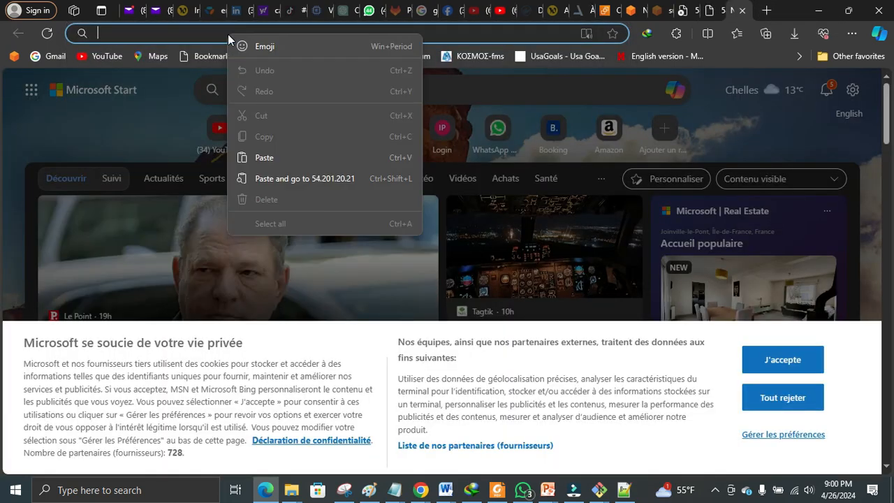
left_click(256, 165)
key("Return")
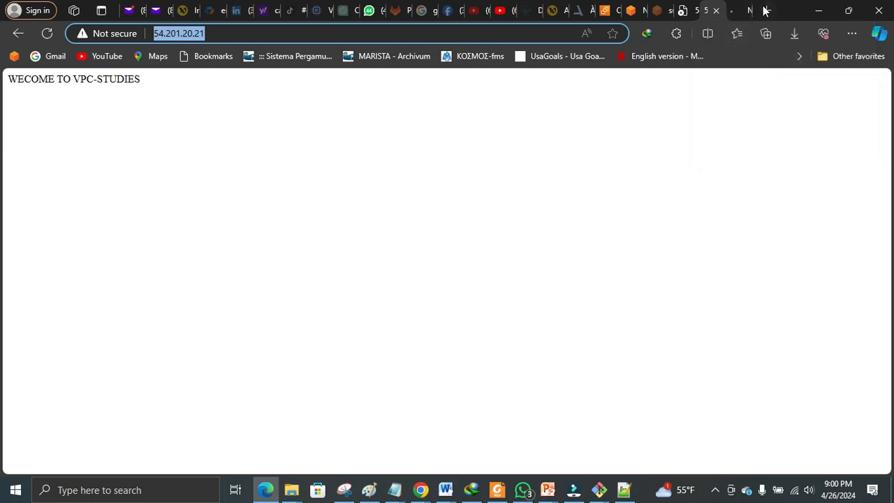
Reload the older VPC-STUDIES page, compare it with the new 54.201.20.21 tab and close the older page's tab
left_click(738, 10)
left_click(741, 11)
left_click(739, 15)
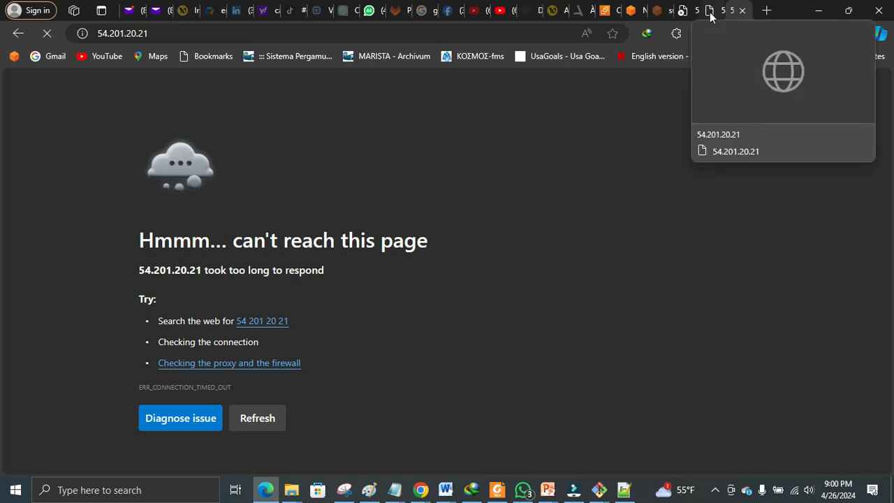
left_click(712, 15)
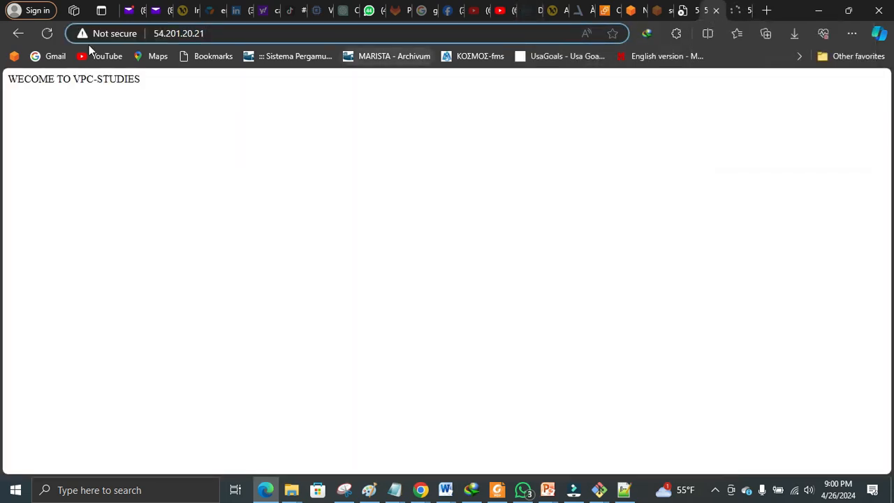
left_click(47, 34)
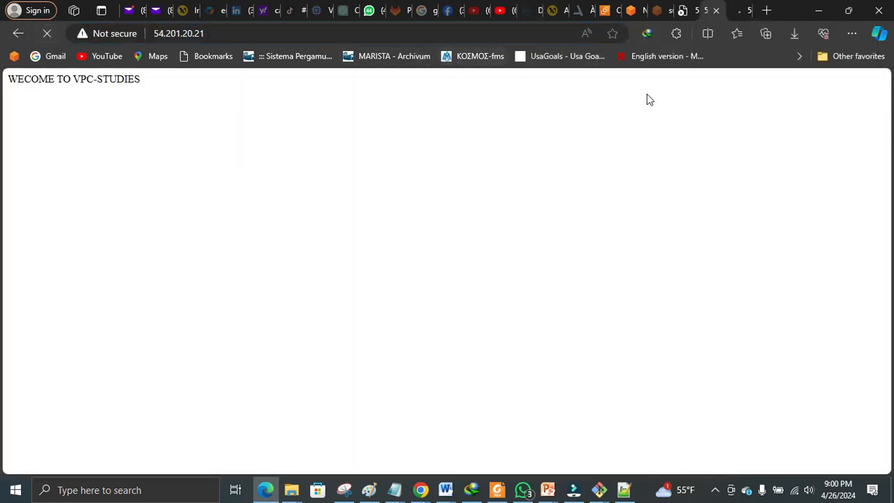
left_click(737, 14)
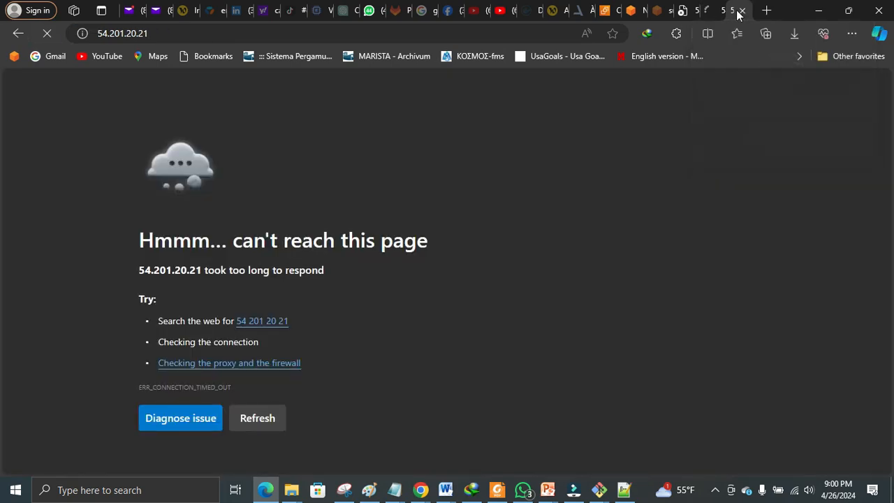
left_click(692, 15)
left_click(712, 18)
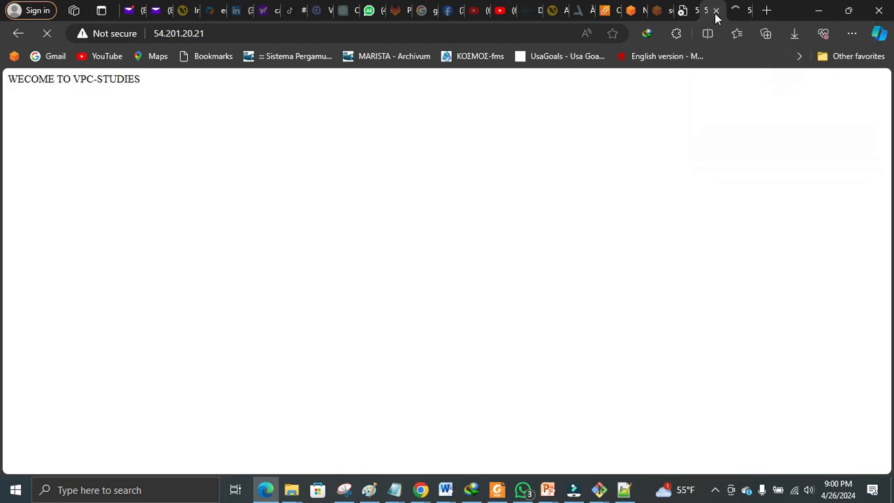
left_click(716, 12)
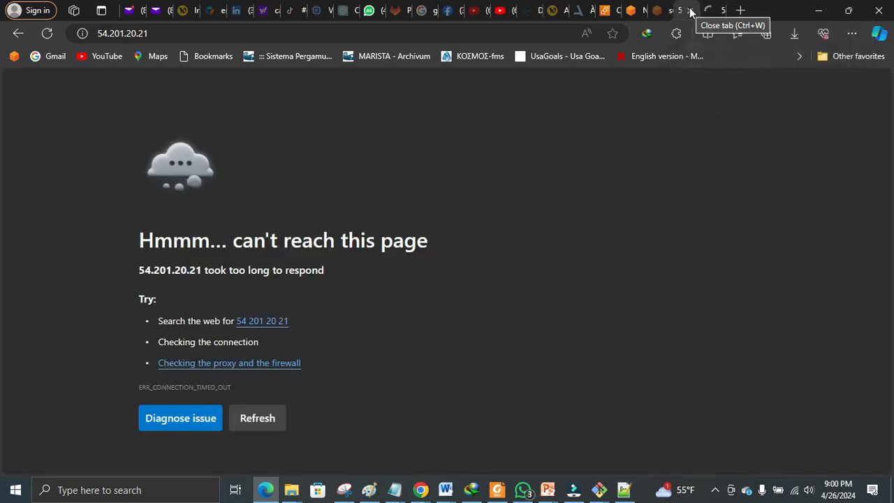
Retry loading 54.201.20.21 and examine both remaining tabs to check whether the web page is reachable
left_click(709, 14)
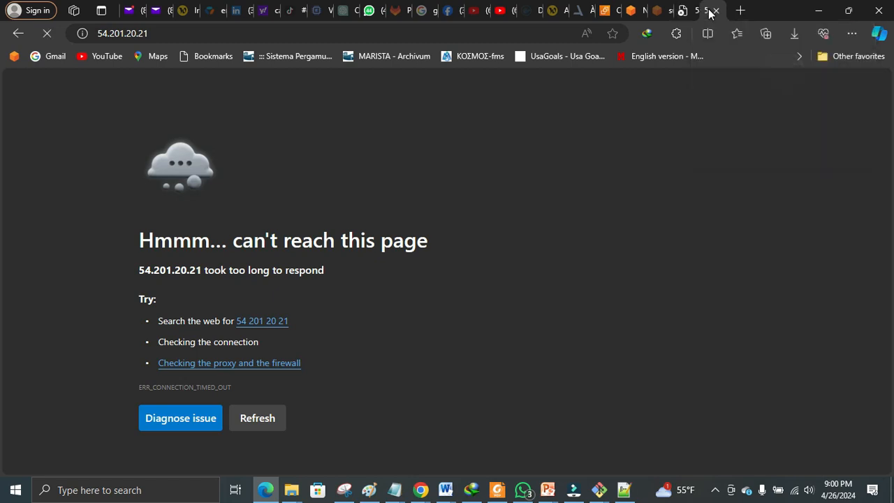
left_click(686, 12)
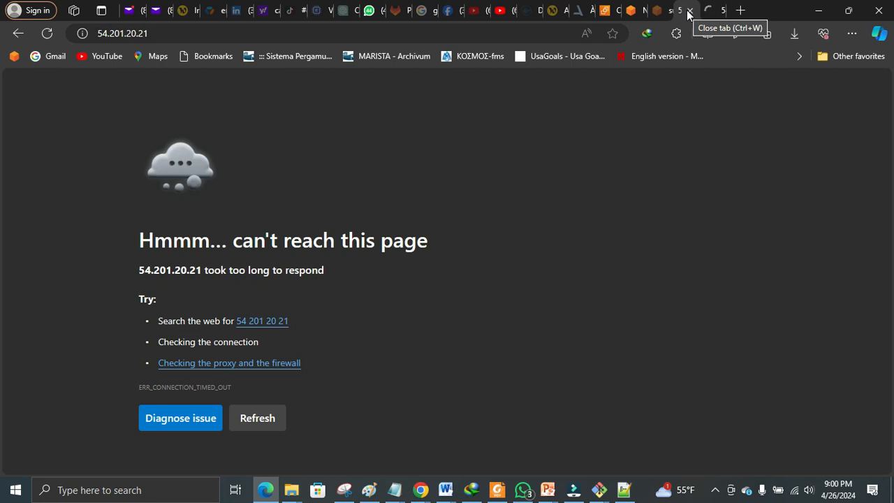
left_click(688, 12)
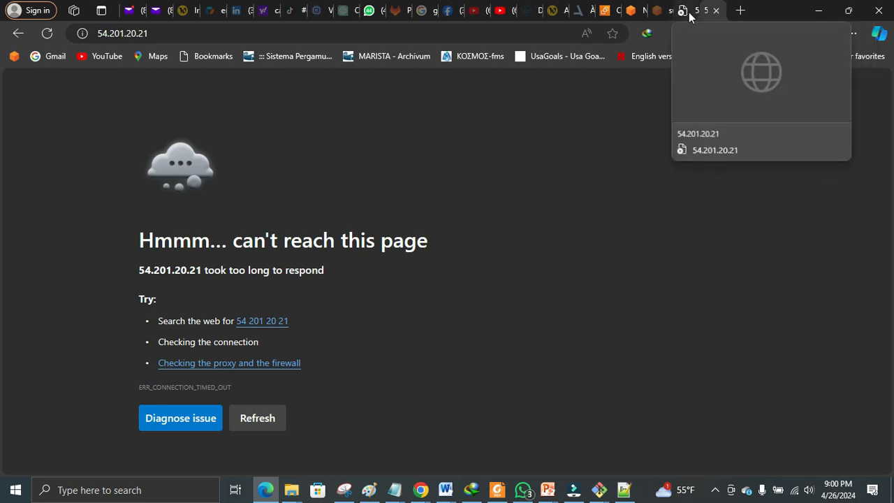
left_click(684, 15)
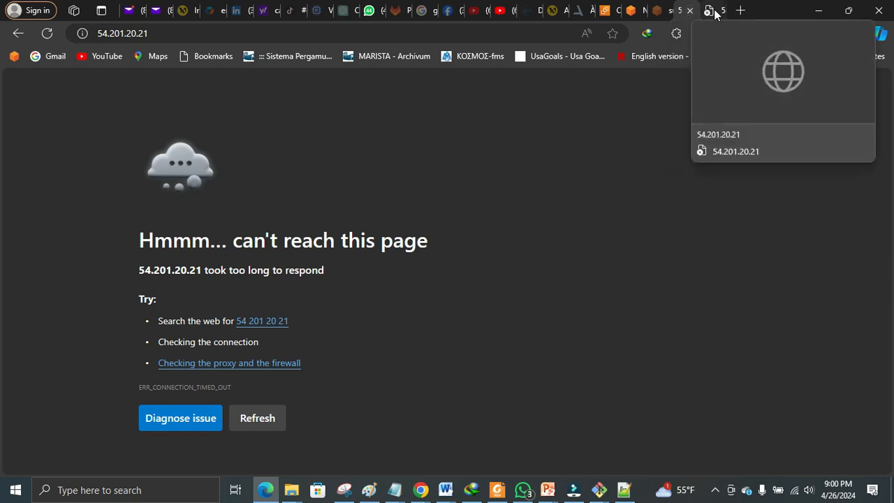
left_click(708, 12)
left_click(48, 33)
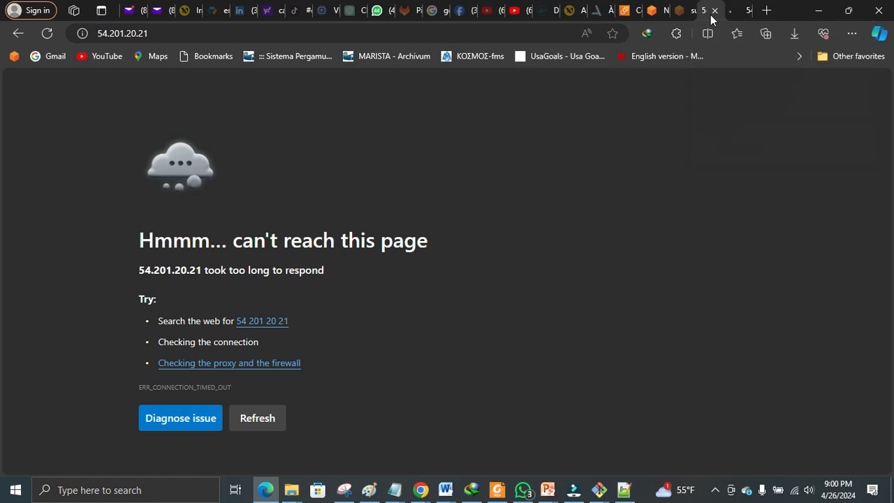
left_click(742, 11)
left_click(741, 10)
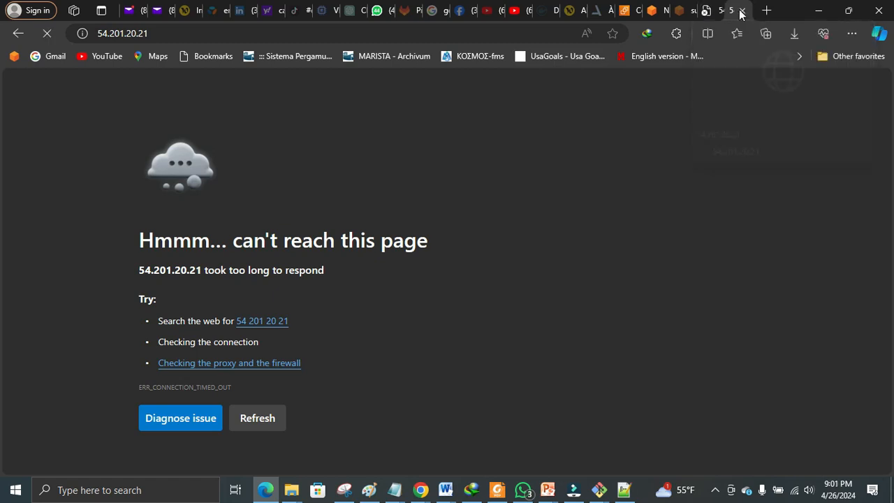
left_click(191, 32)
key("Escape")
left_click(710, 11)
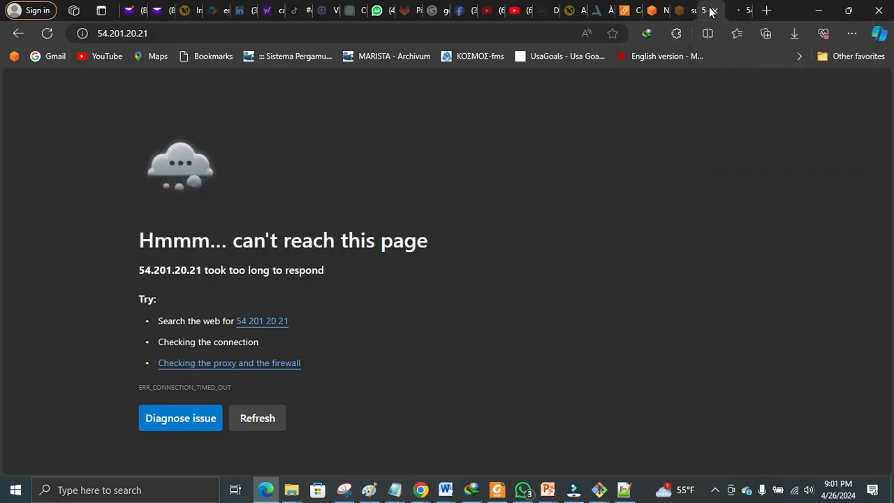
left_click(735, 13)
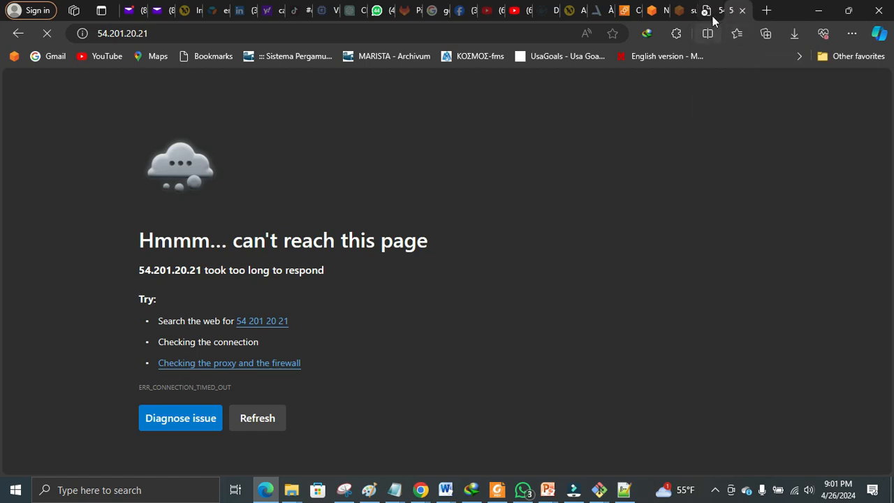
mouse_move(712, 14)
Switch to the DAY 25 VPC intro presentation in PowerPoint and review the NACL subtopics Ephemeral Ports, Deny Rules and Rule Numbers
left_click(547, 489)
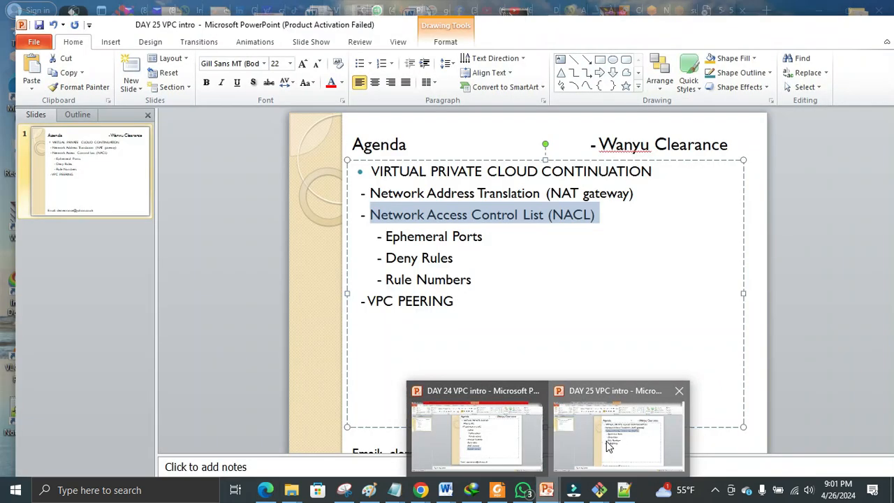
left_click(598, 452)
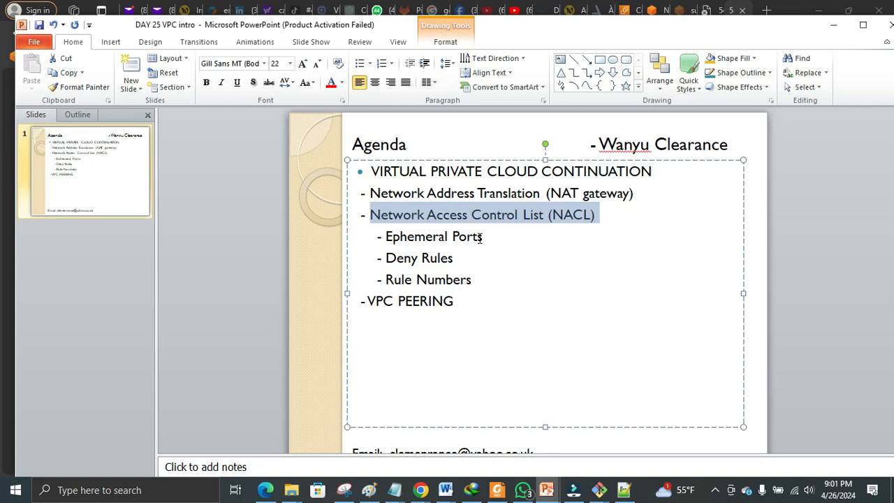
left_click_drag(483, 238, 402, 245)
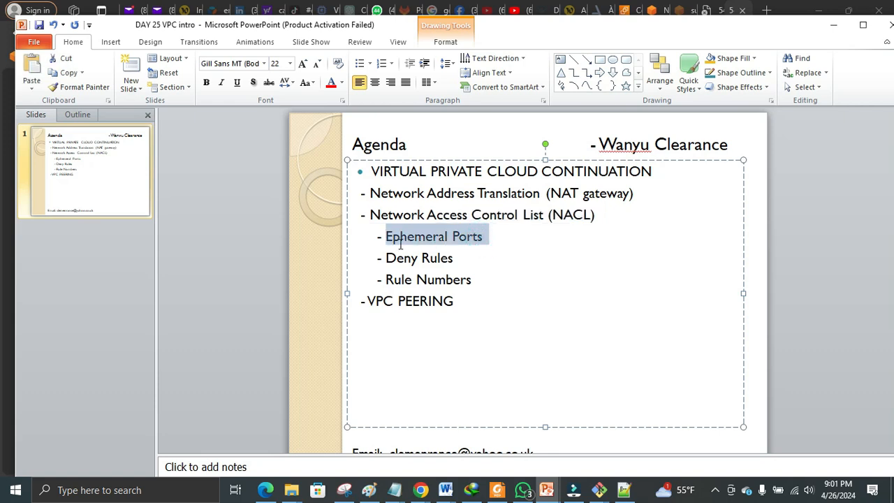
left_click_drag(456, 261, 408, 266)
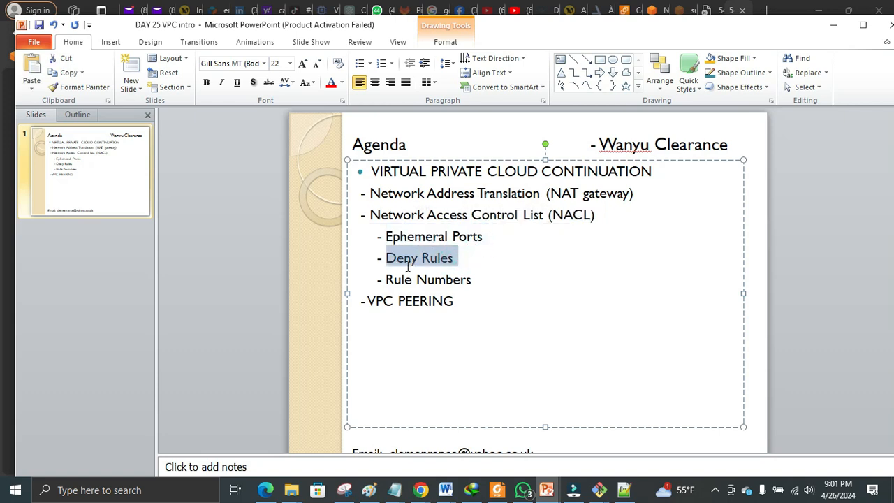
left_click_drag(472, 279, 371, 239)
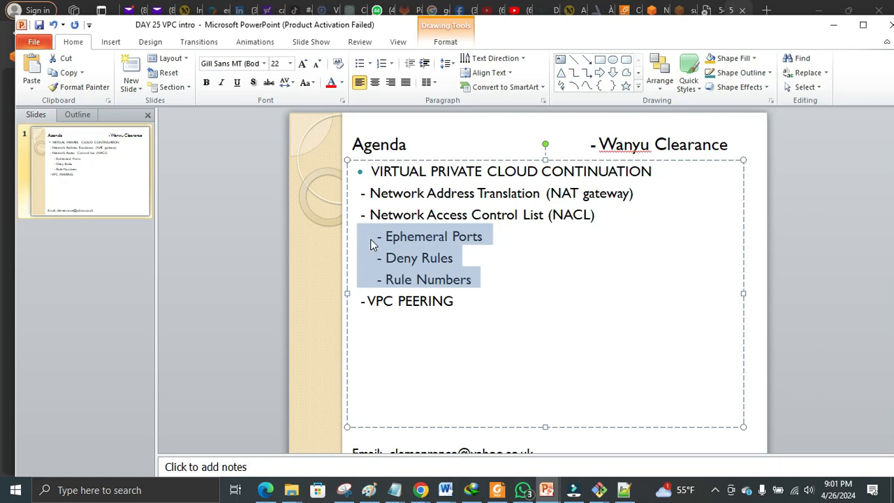
left_click(476, 318)
left_click(476, 318)
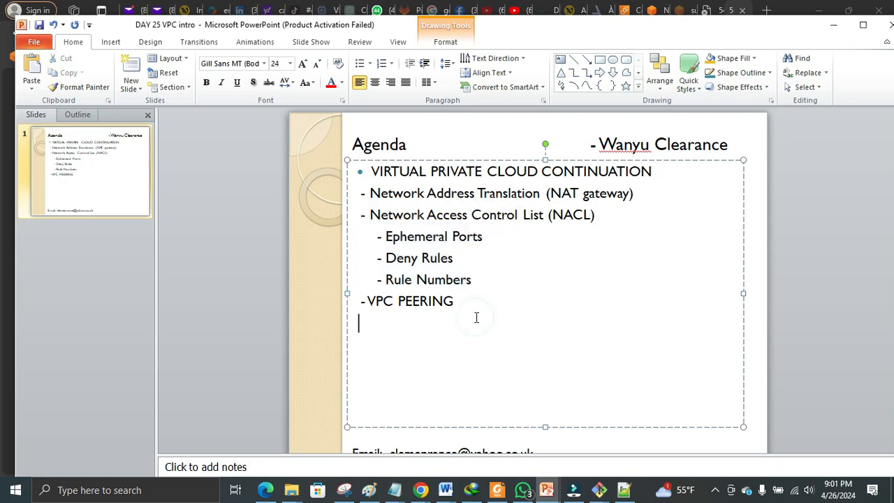
Return to the vpc-NACL details page in Edge, dismiss the notification banner and examine the inbound rules
left_click(265, 489)
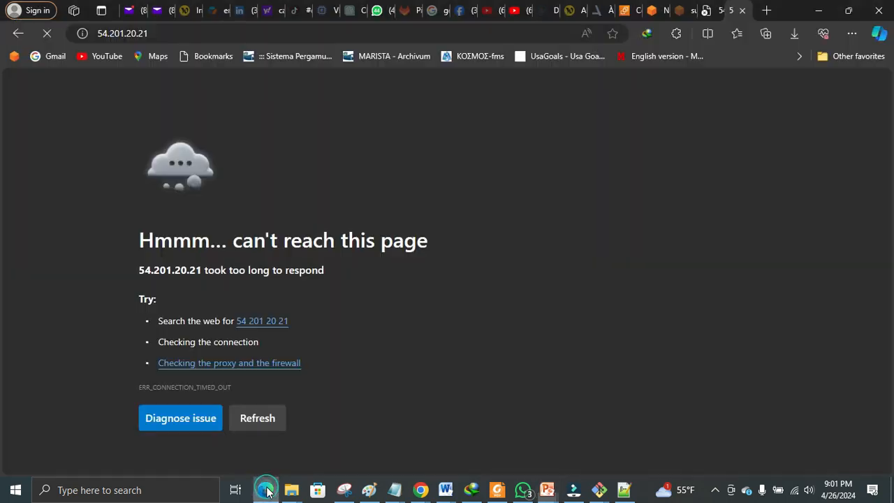
left_click(657, 15)
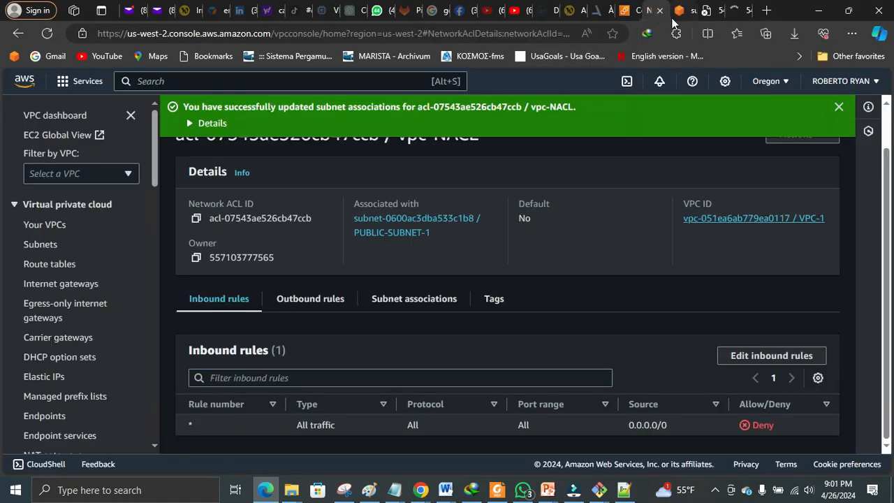
left_click(681, 9)
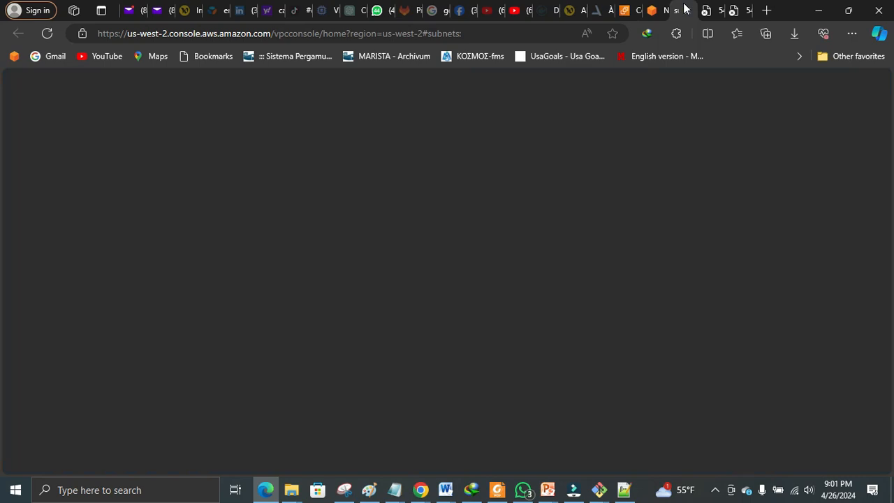
left_click(653, 10)
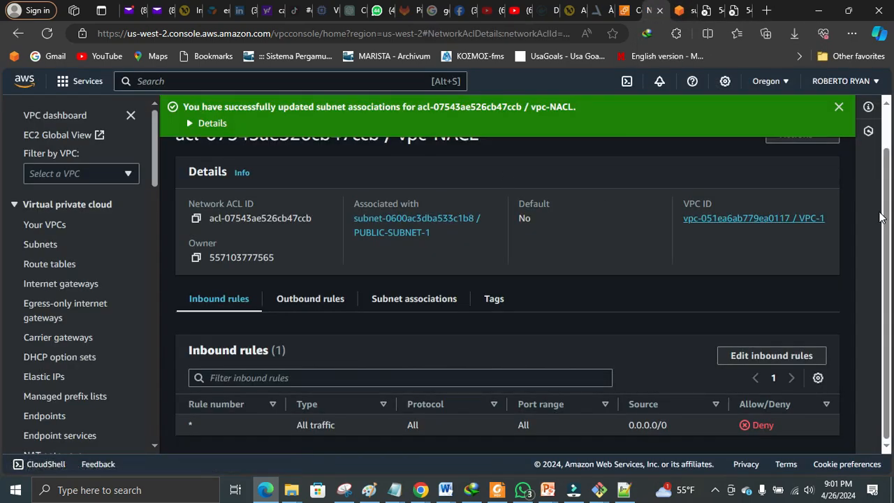
scroll(886, 218, "up", 1)
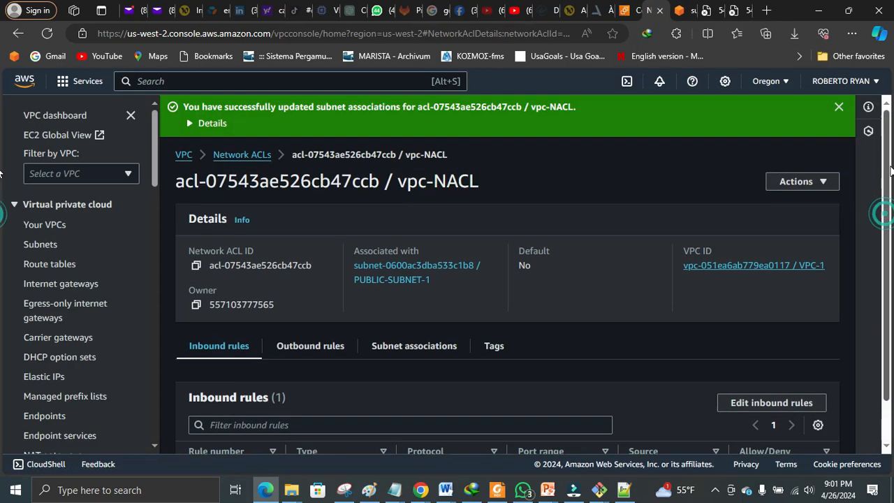
left_click(839, 110)
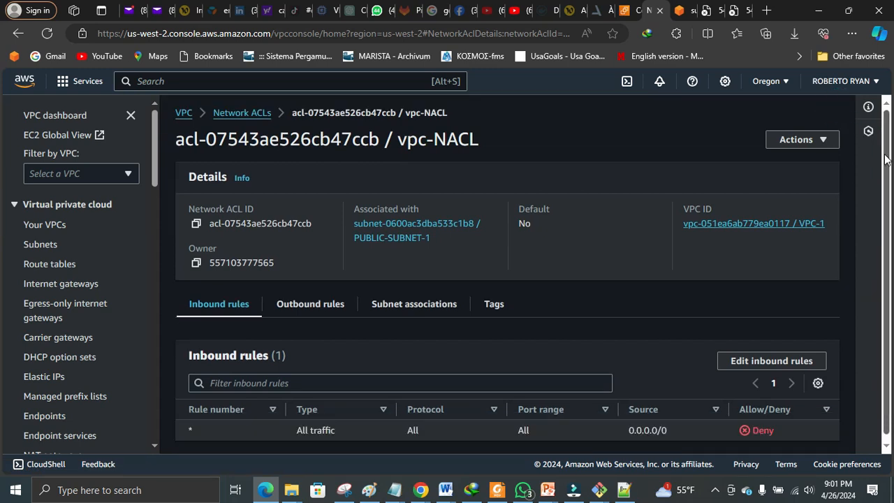
left_click_drag(885, 161, 886, 182)
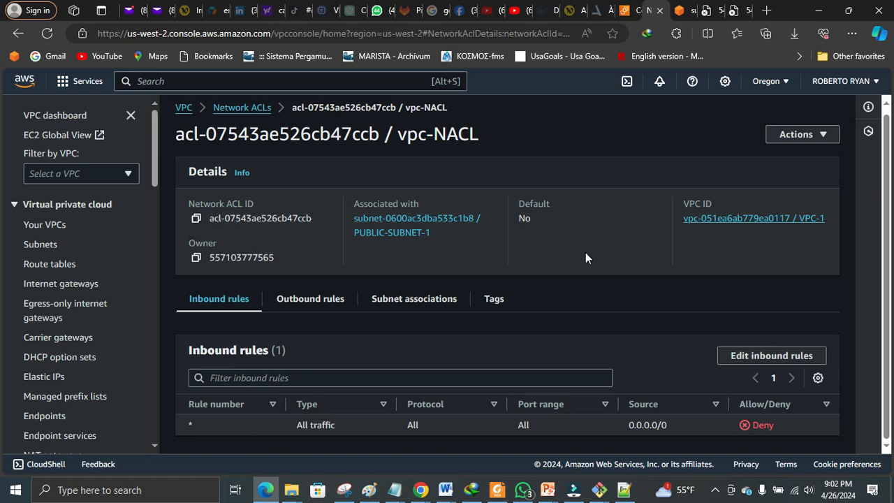
Open the inbound rules of vpc-NACL for editing
left_click(823, 139)
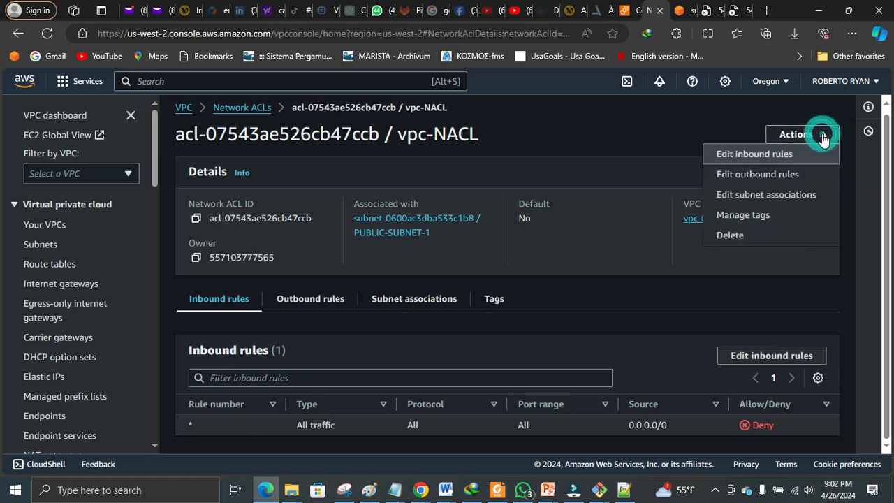
left_click(772, 154)
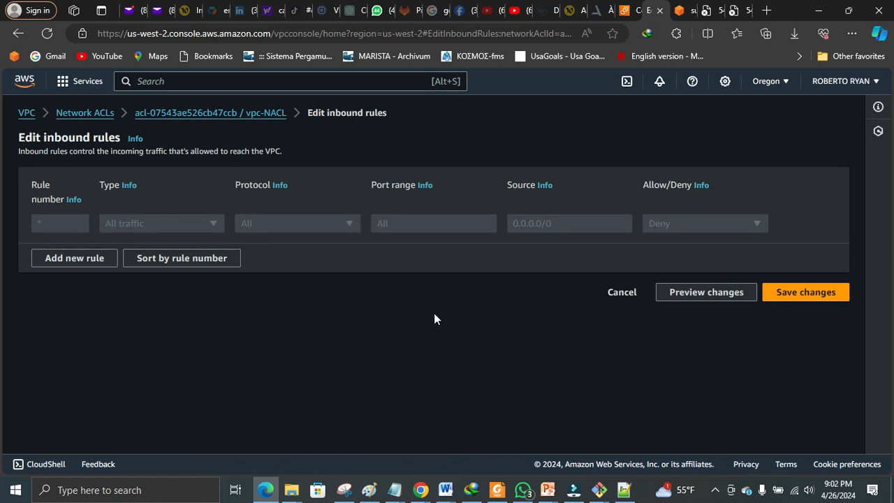
mouse_move(598, 489)
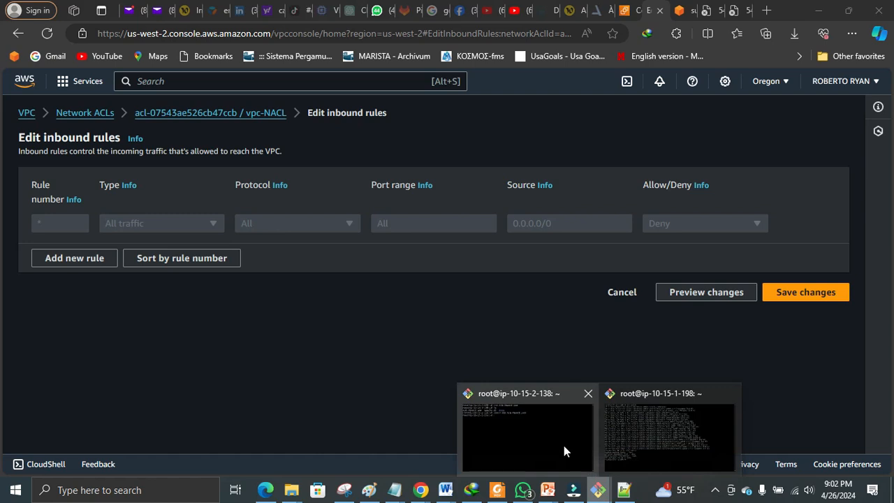
Switch to the root@ip-10-15-2-138 terminal session, view its command history and return to the inbound rules editor in Edge
left_click(564, 445)
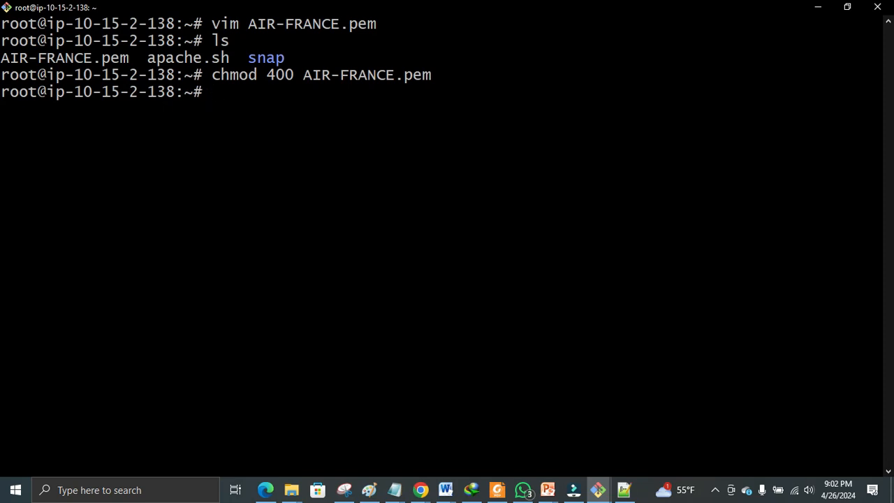
left_click(817, 9)
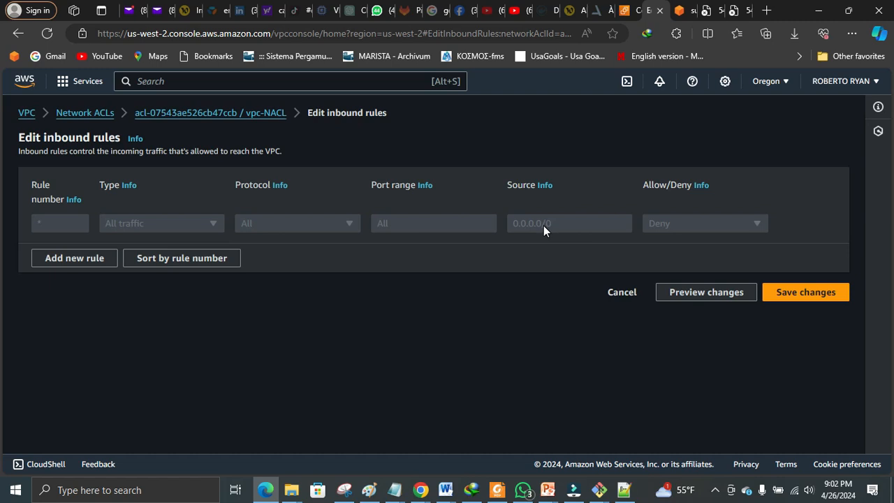
Add an inbound rule of type SSH (22) with source 0.0.0.0/0, keeping its action on Allow
left_click(79, 257)
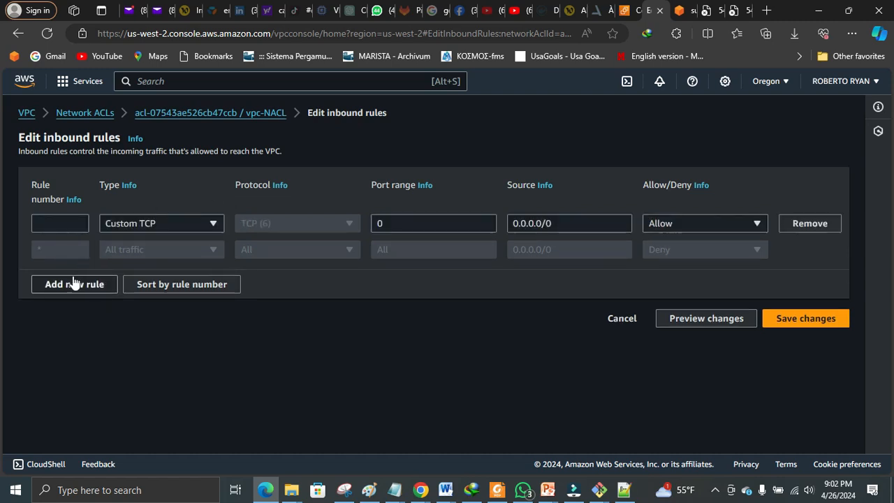
left_click(175, 223)
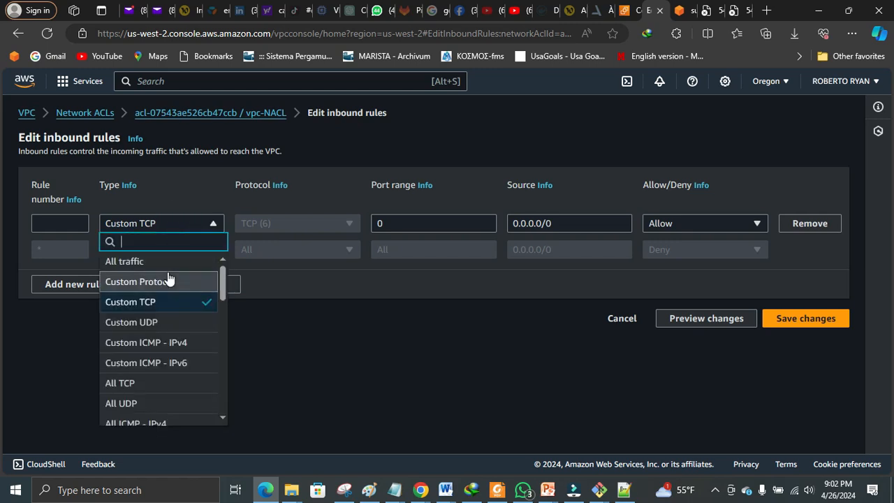
type("S")
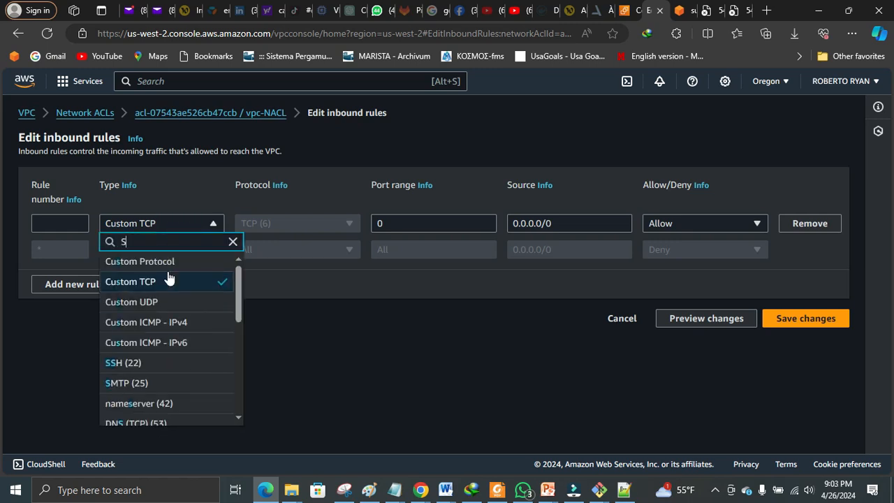
left_click(152, 362)
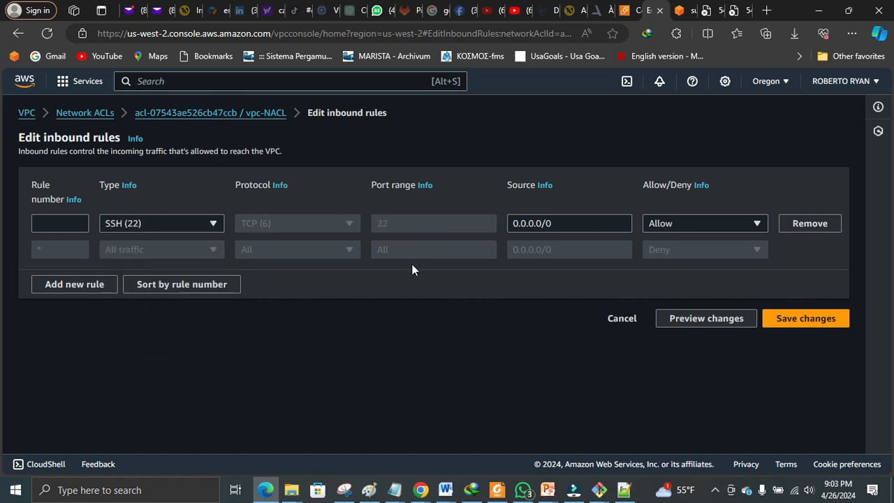
left_click(558, 223)
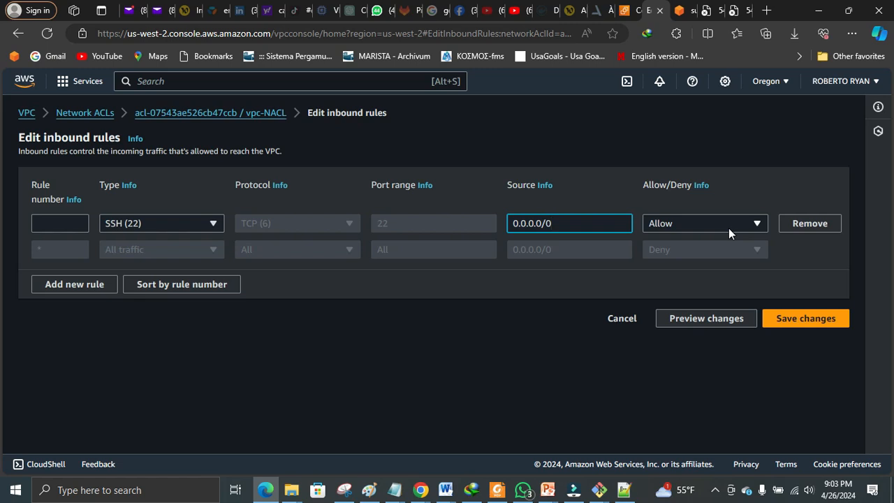
left_click(682, 226)
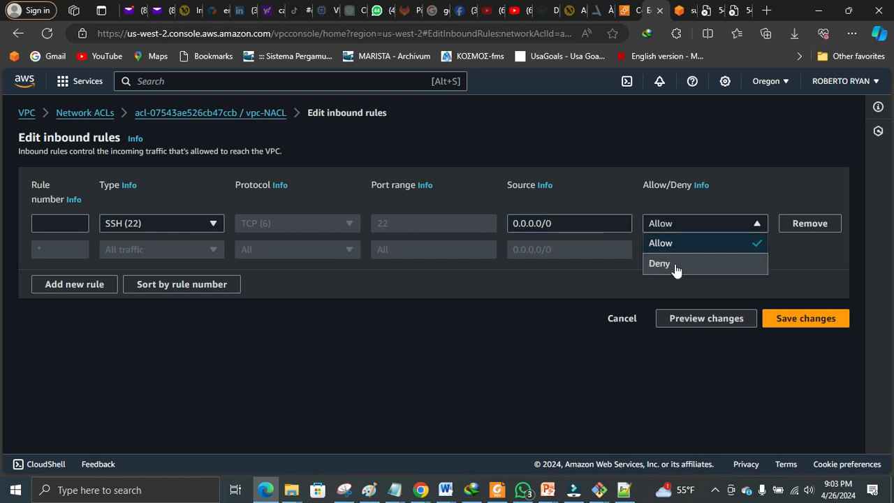
left_click(681, 221)
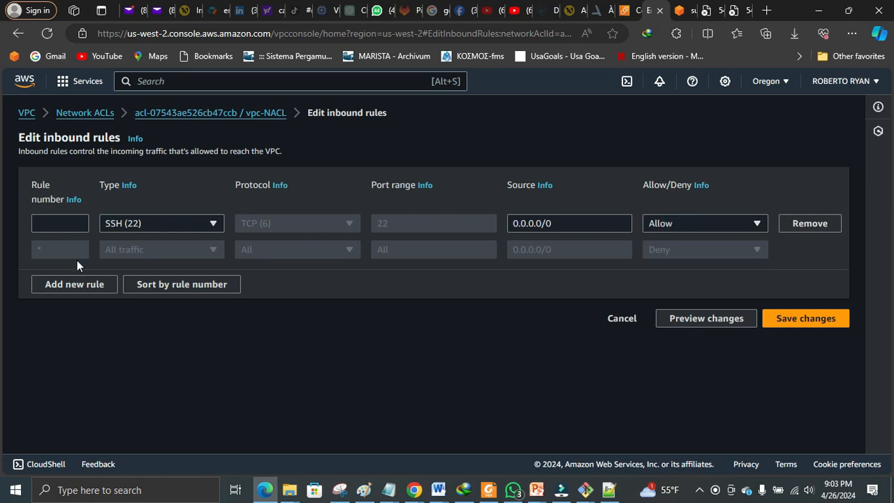
Add a second inbound rule of type HTTP (80)
left_click(74, 284)
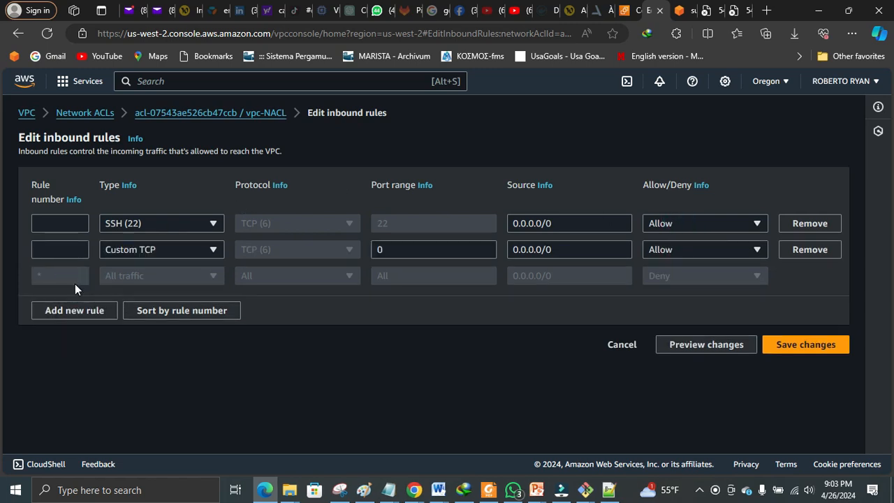
left_click(174, 251)
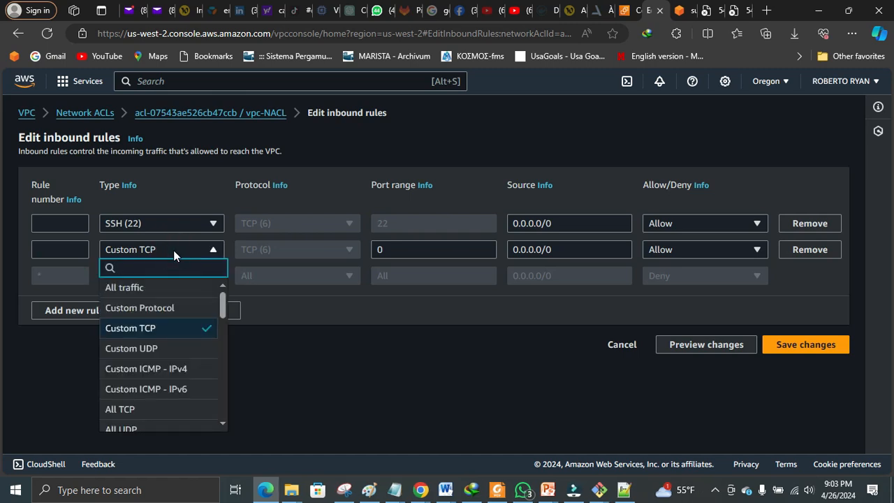
type("HT")
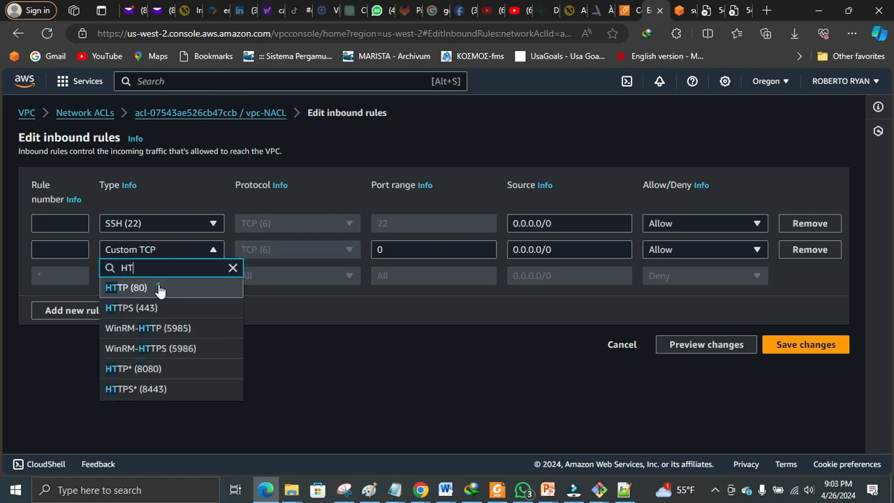
left_click(160, 288)
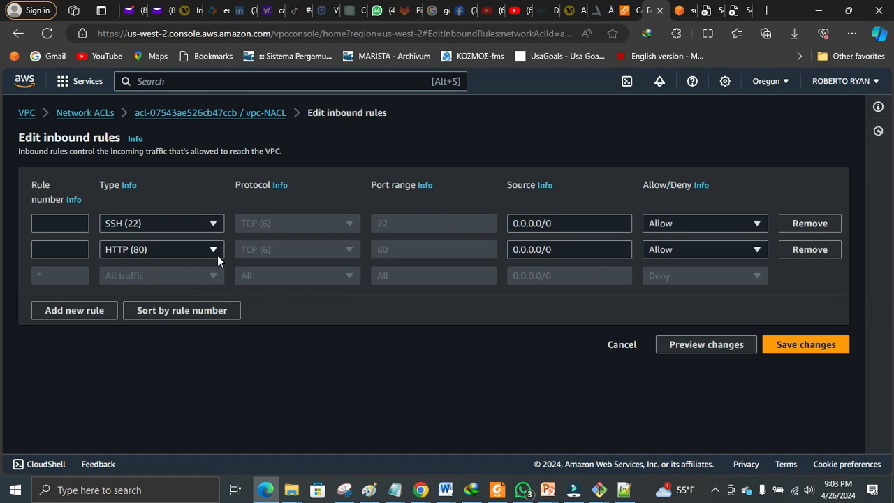
Number the SSH rule 100 and the HTTP rule 200
left_click(70, 221)
type("100")
left_click(56, 246)
type("200")
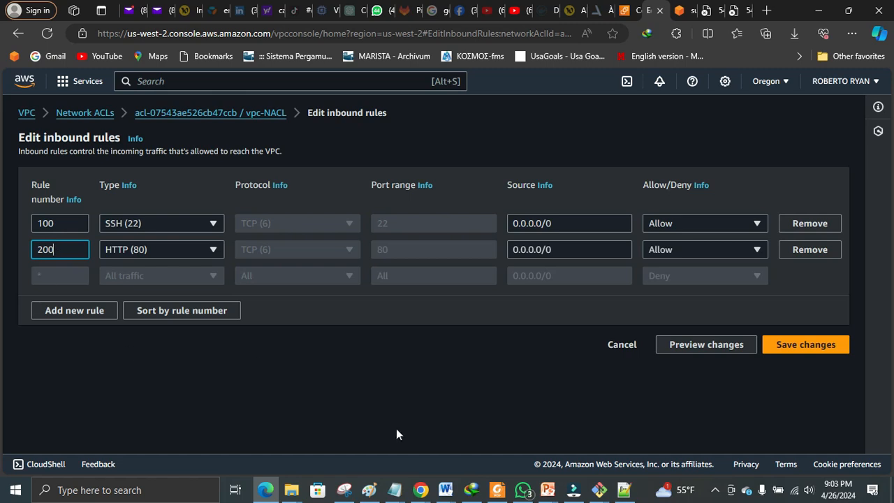
Switch to the VPC slides in Foxit PDF Reader, review the NACL diagram and Network ACL rule-numbering notes, and return to Edge
mouse_move(551, 493)
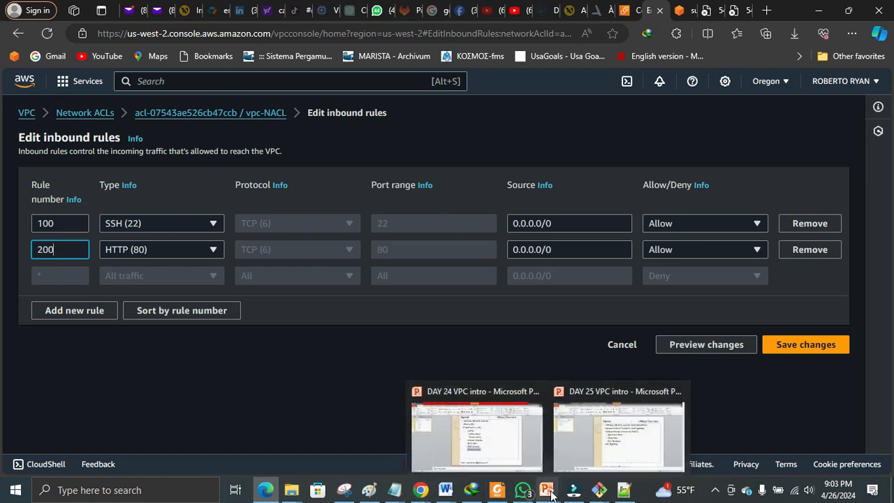
left_click(498, 491)
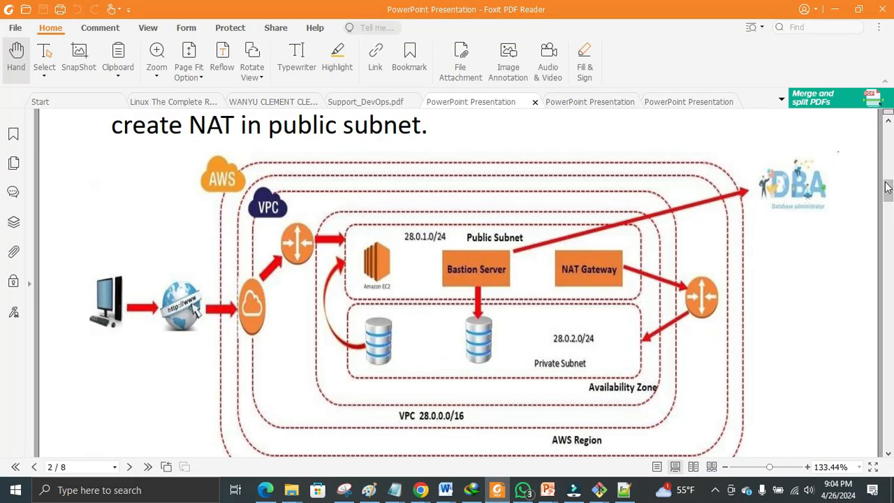
scroll(889, 211, "down", 1)
left_click(889, 211)
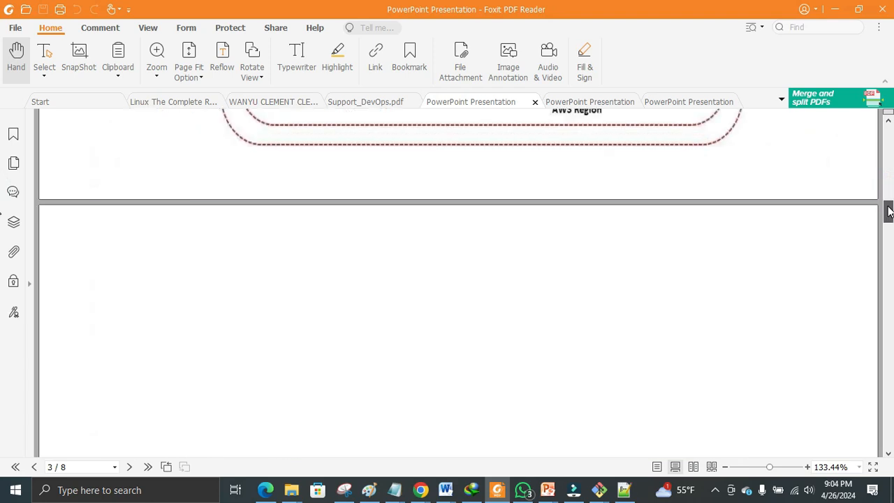
left_click_drag(889, 211, 869, 323)
left_click(595, 104)
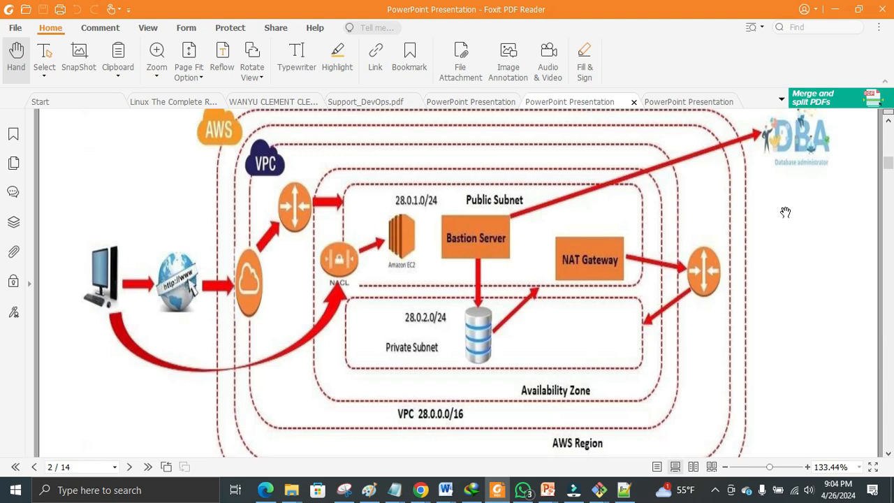
left_click_drag(889, 167, 886, 197)
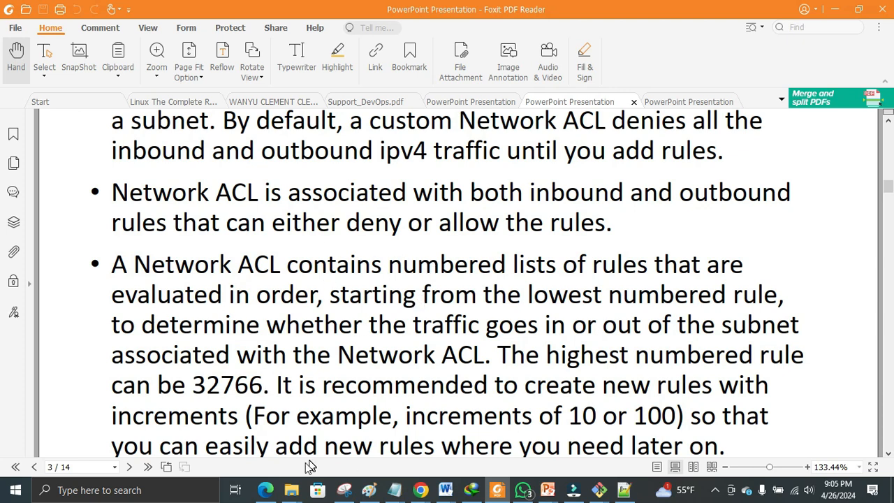
left_click(265, 491)
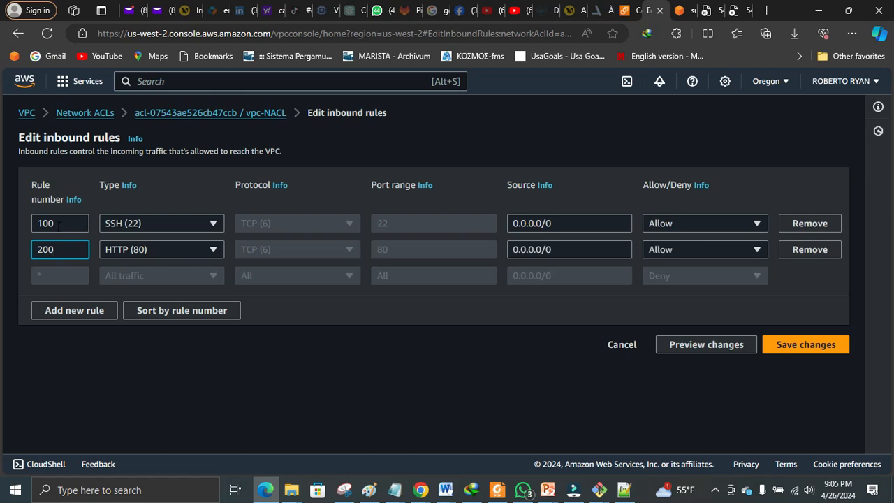
Review the rule numbers 100 for SSH (22) and 200 for HTTP (80), then save the inbound rules of vpc-NACL
left_click_drag(58, 223, 40, 223)
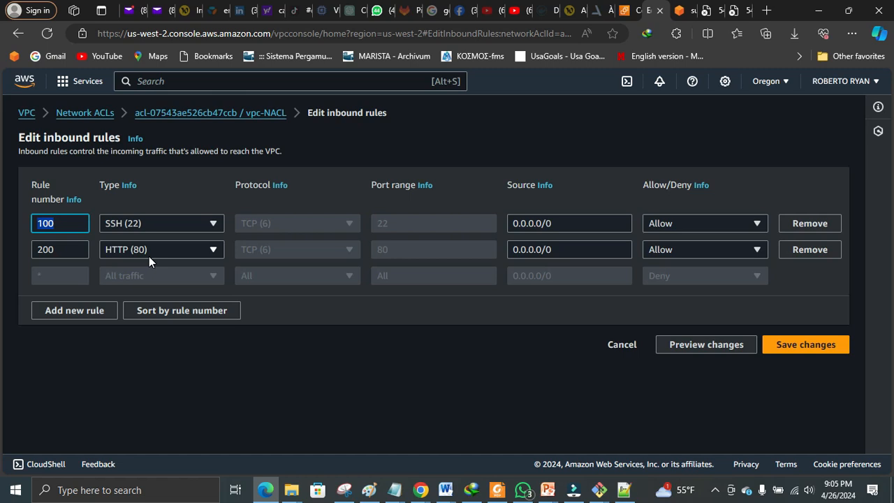
left_click(61, 223)
left_click(55, 249)
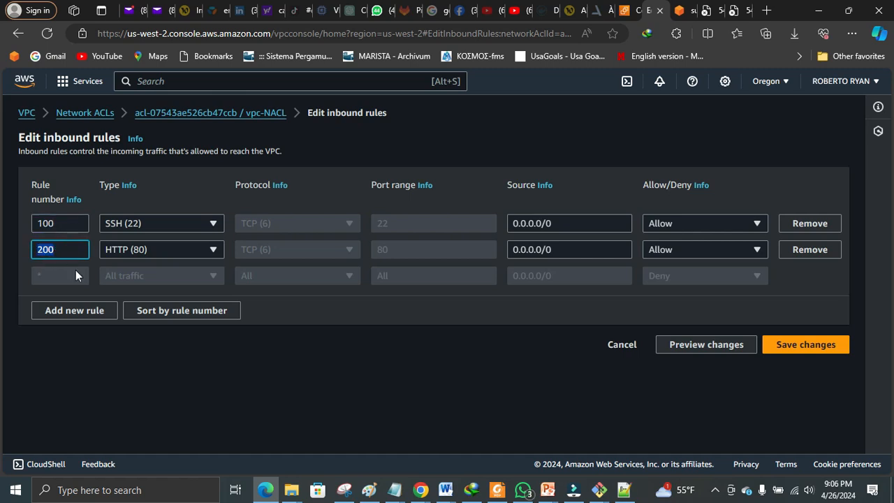
left_click(75, 262)
left_click_drag(90, 137, 811, 390)
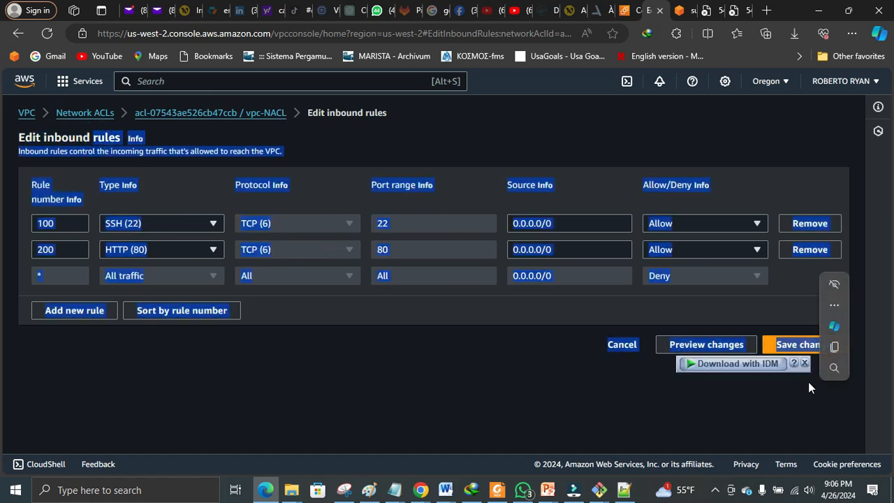
left_click(778, 440)
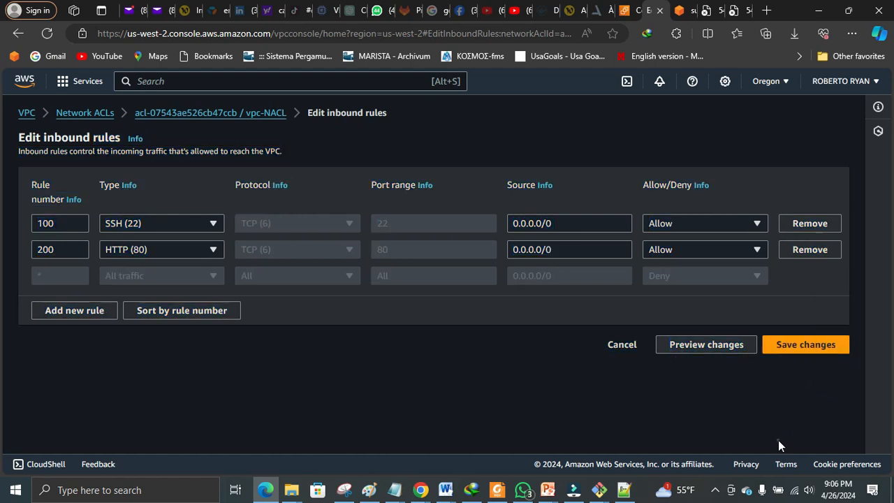
left_click(789, 342)
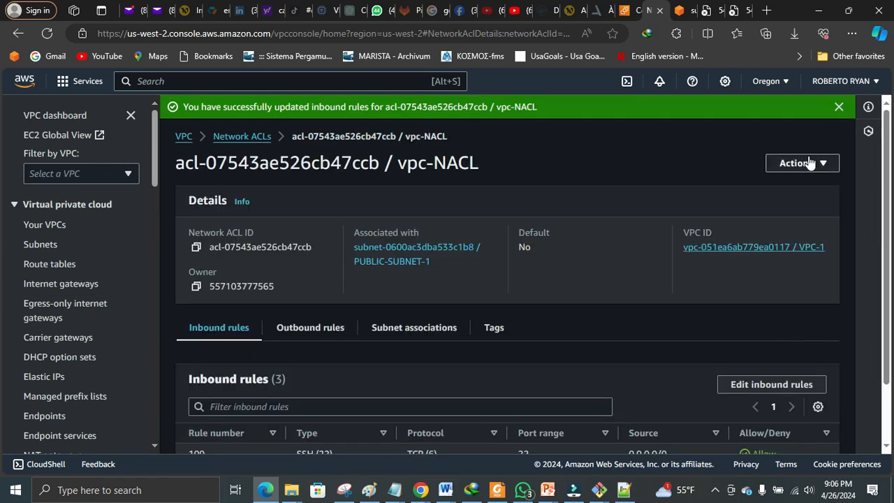
Add outbound rule 100 to vpc-NACL, allowing SSH (22) traffic to destination 0.0.0.0/0
left_click(805, 162)
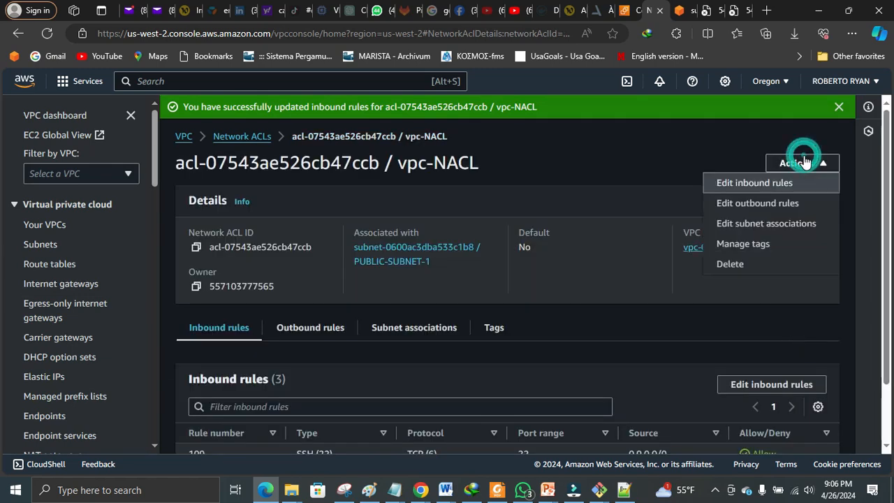
left_click(775, 204)
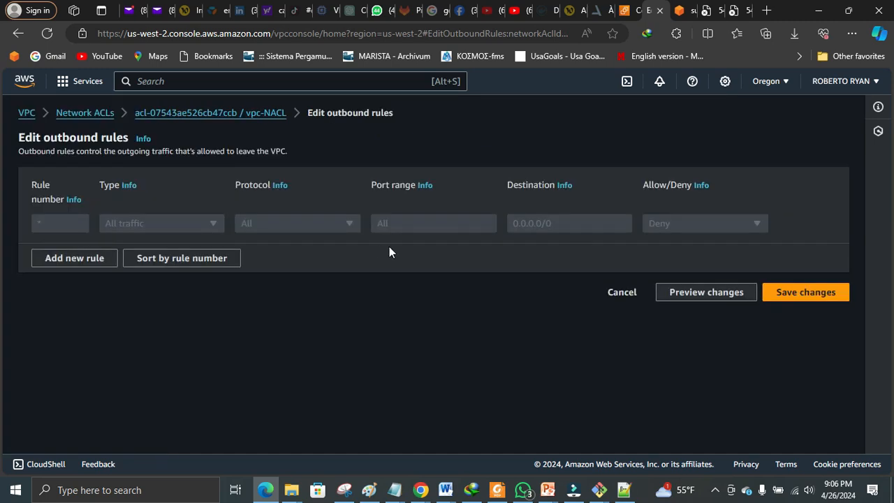
left_click(61, 257)
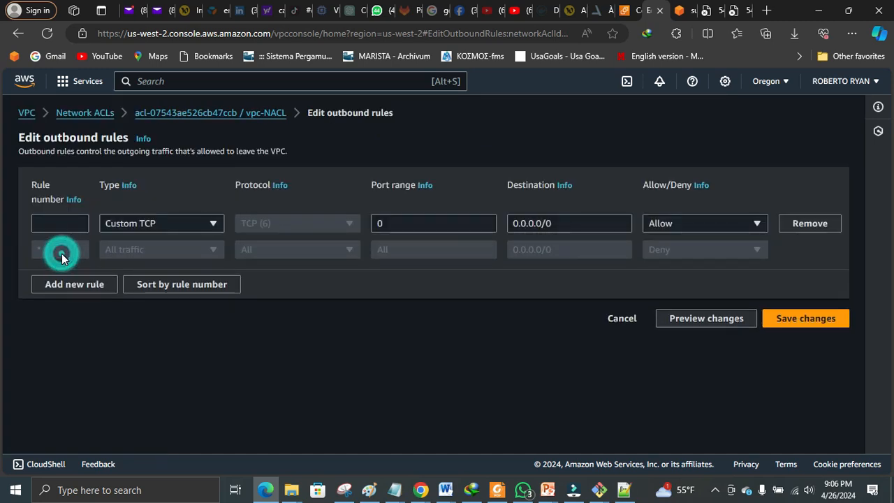
left_click(114, 225)
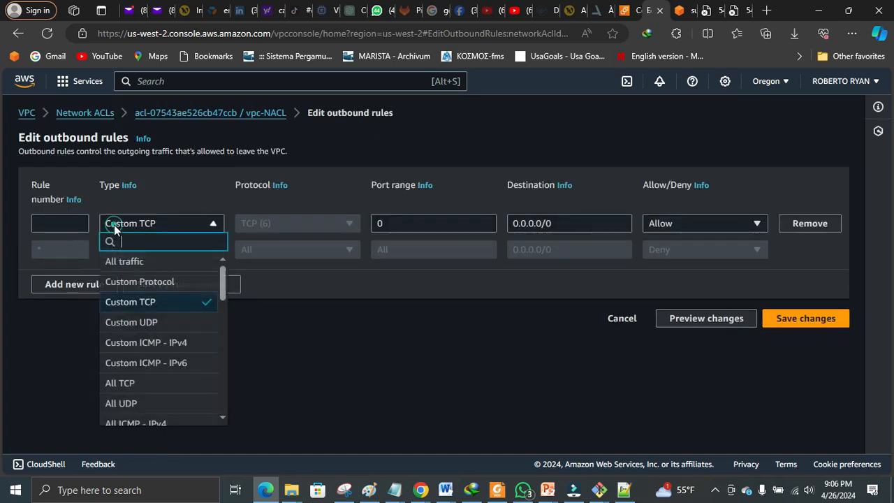
left_click(70, 220)
type("100")
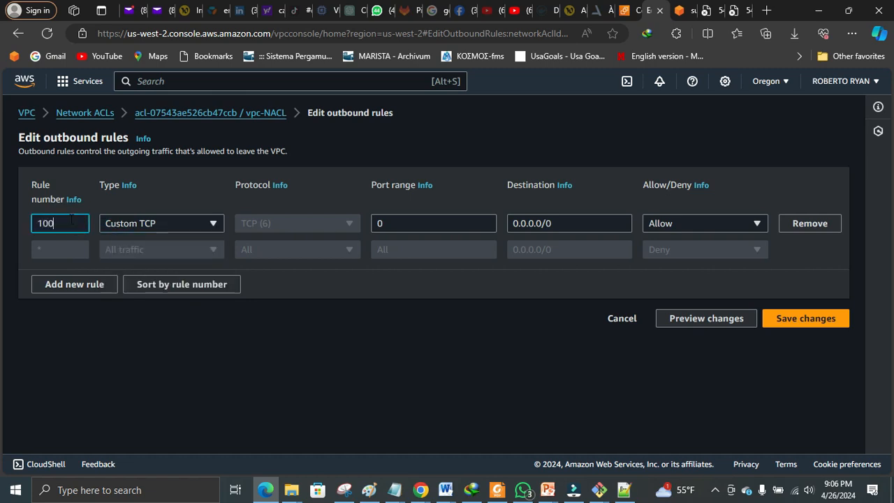
left_click(135, 221)
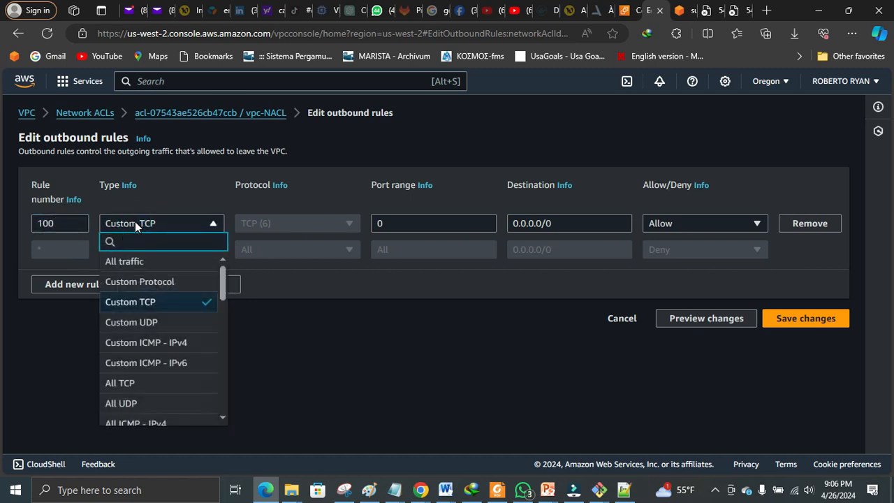
type("S")
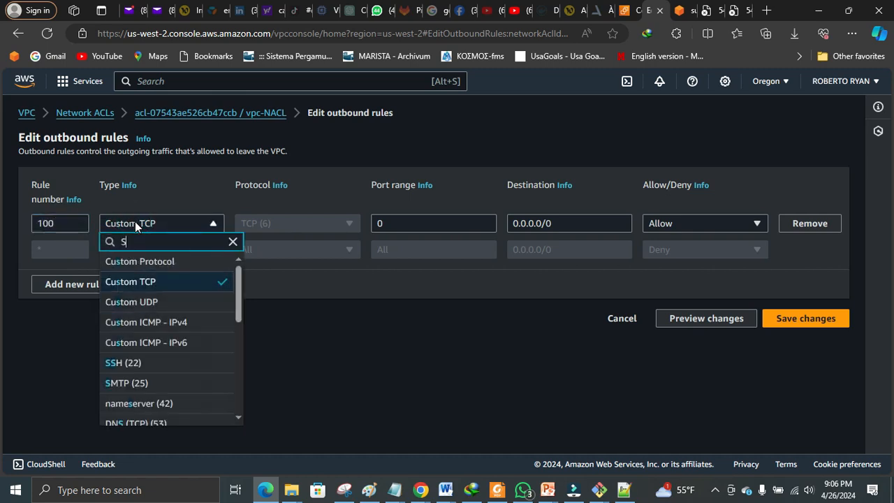
left_click(141, 360)
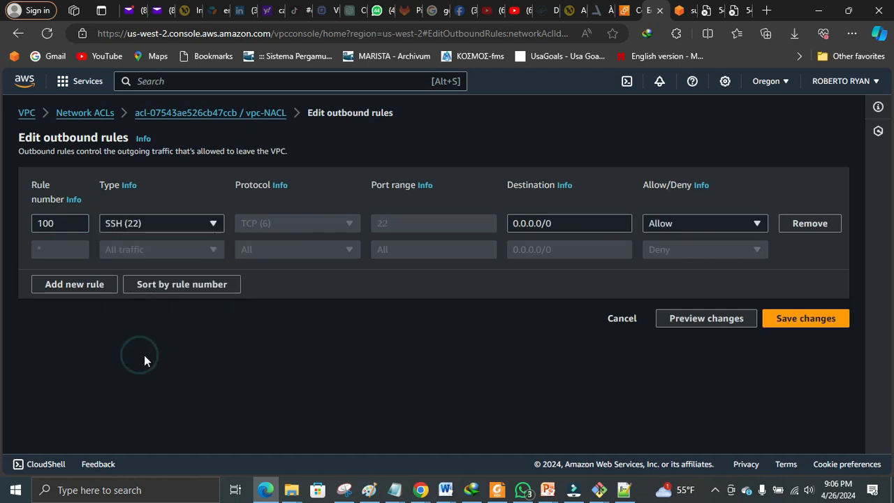
left_click(682, 225)
left_click(692, 220)
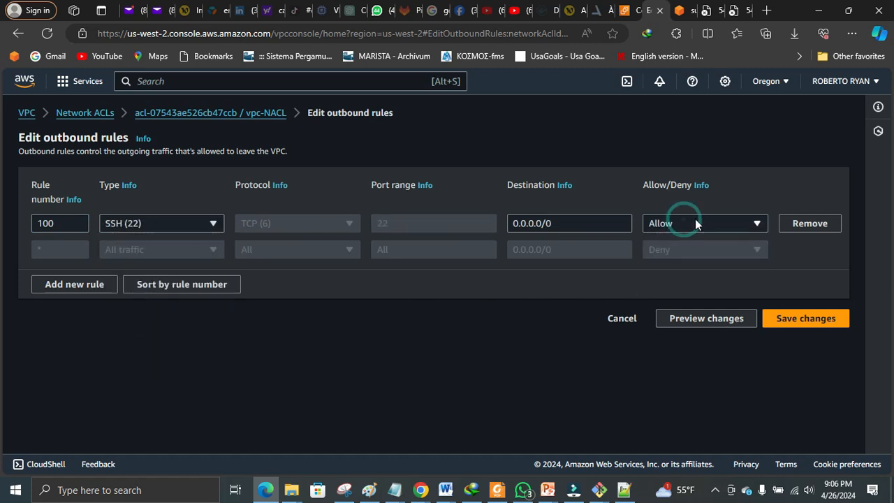
Add outbound rule 200 allowing HTTP (80) to destination 0.0.0.0/0 and save the outbound rules
left_click(75, 289)
left_click(64, 250)
type("200")
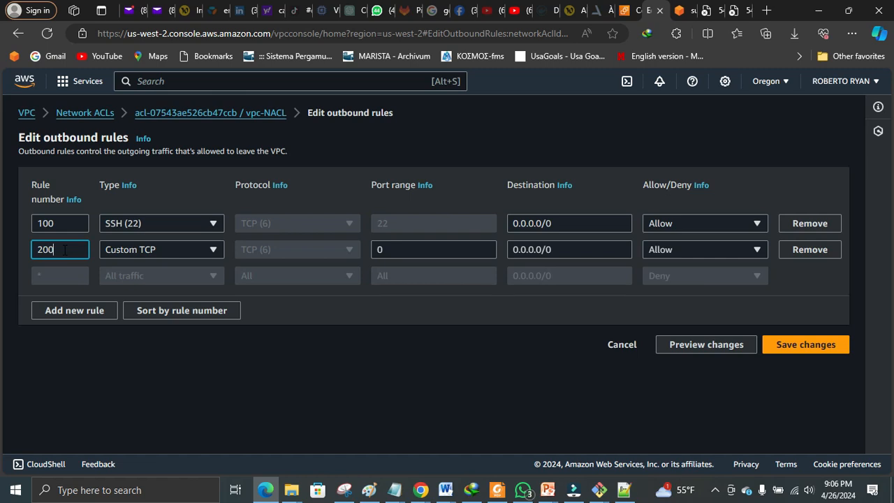
left_click(149, 249)
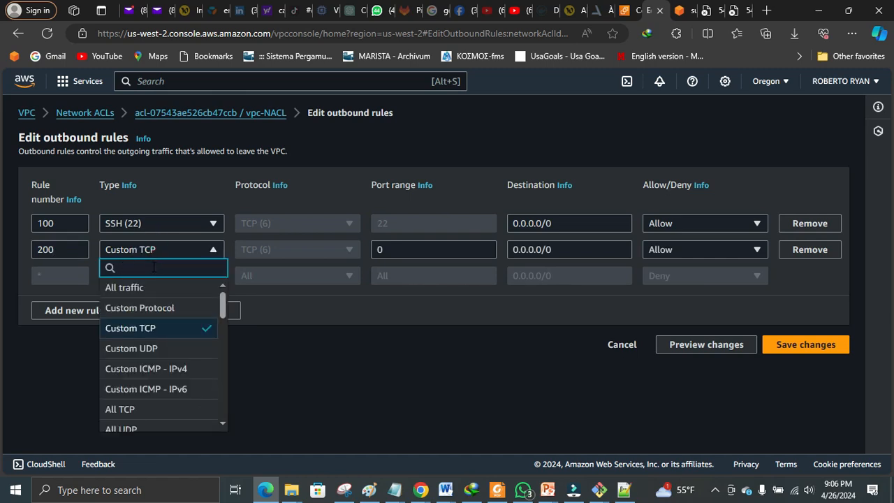
type("H")
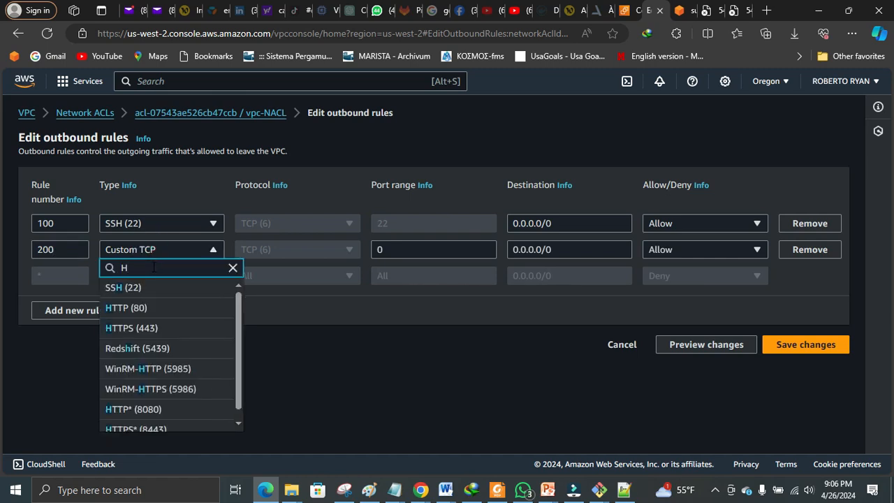
left_click(139, 308)
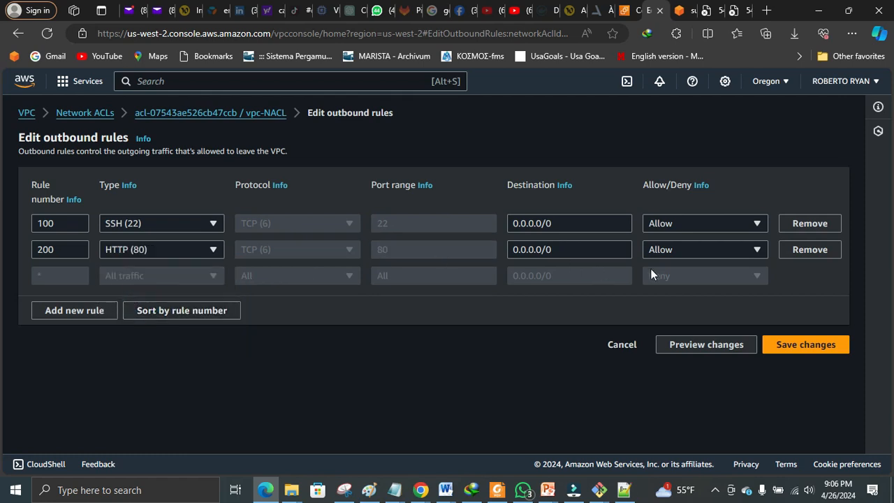
left_click(784, 347)
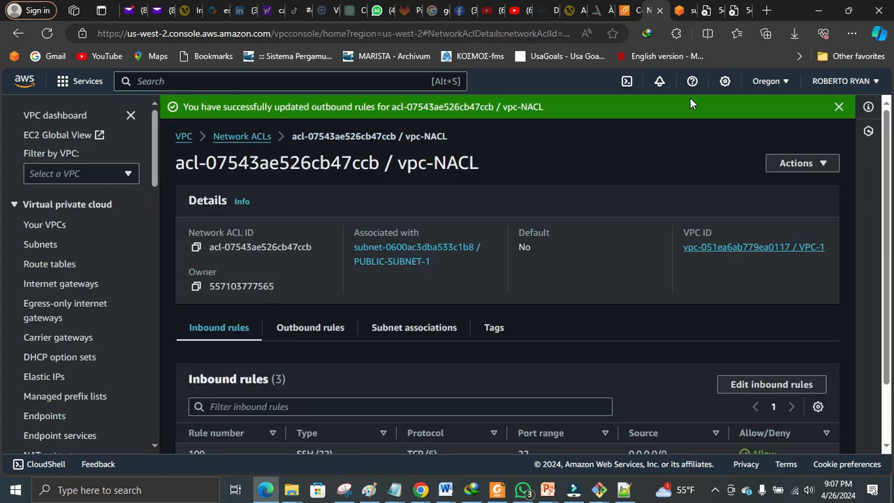
Reload the web page at 54.201.20.21 and check whether the server responds, comparing both open copies of the page
left_click(709, 13)
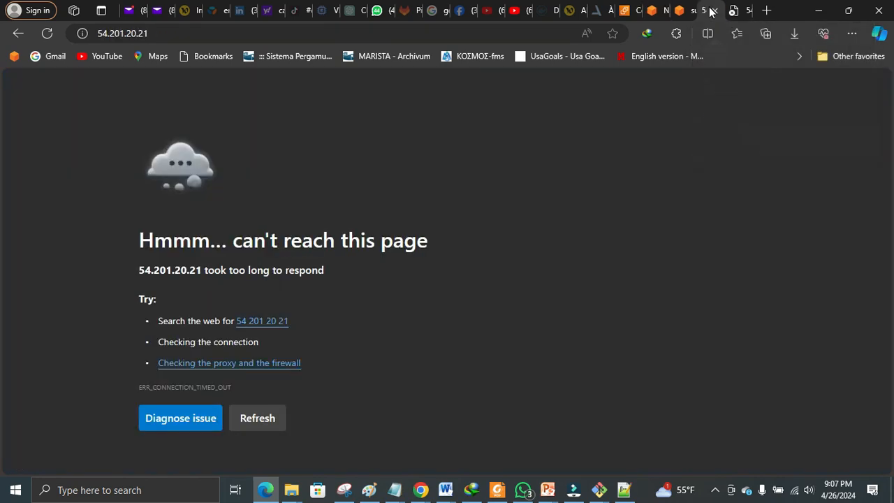
left_click(48, 35)
left_click(744, 16)
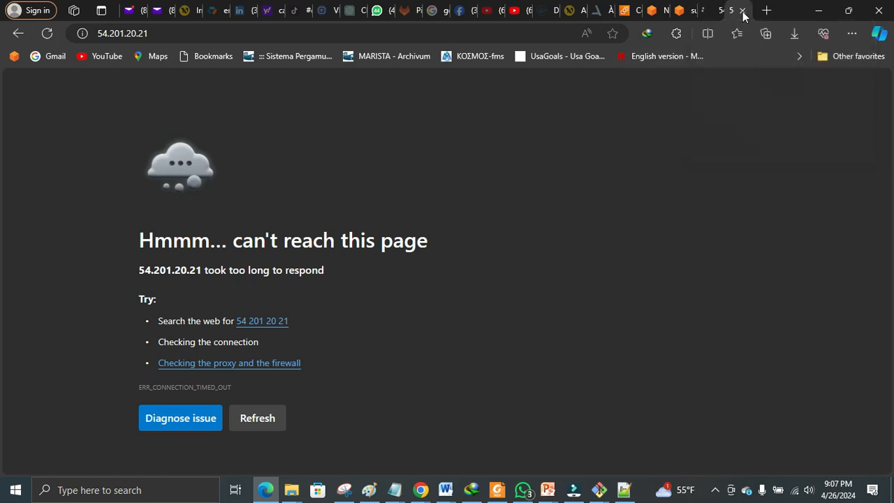
left_click(711, 14)
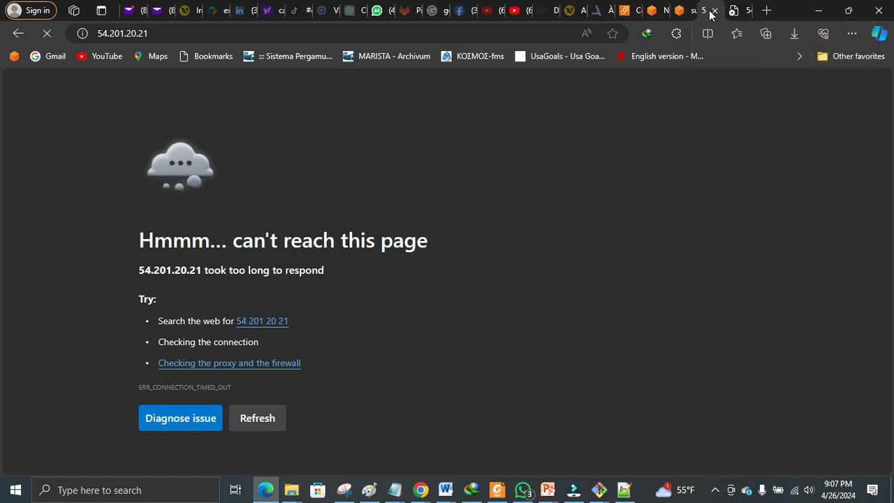
left_click(744, 14)
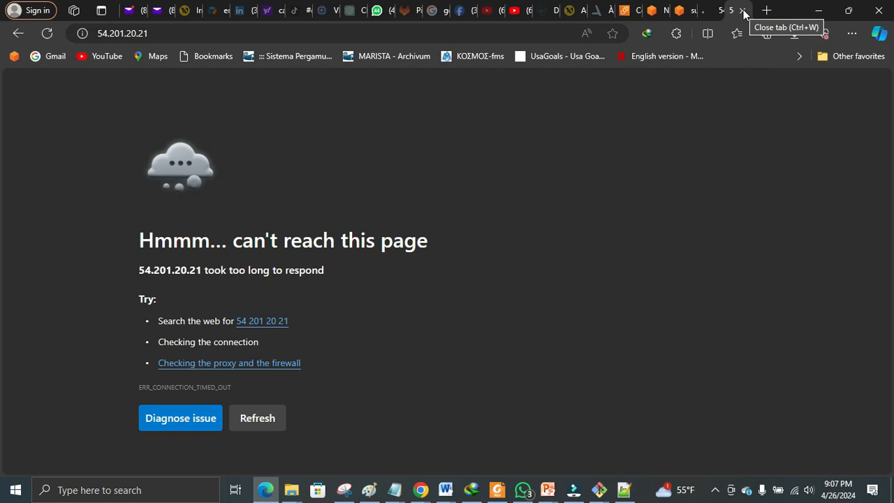
left_click(710, 14)
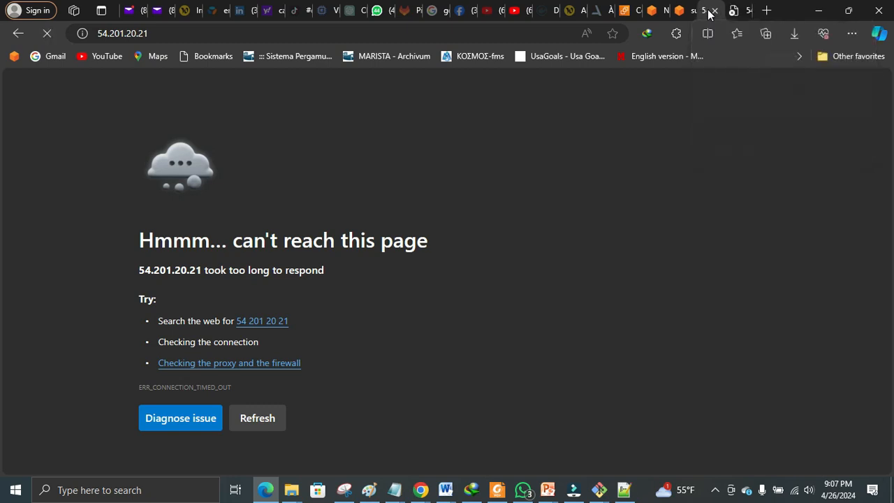
left_click(737, 14)
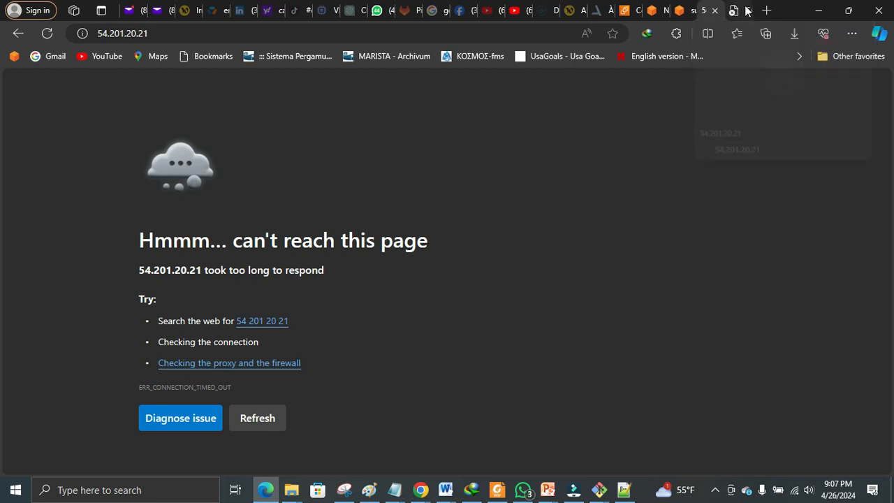
left_click(49, 38)
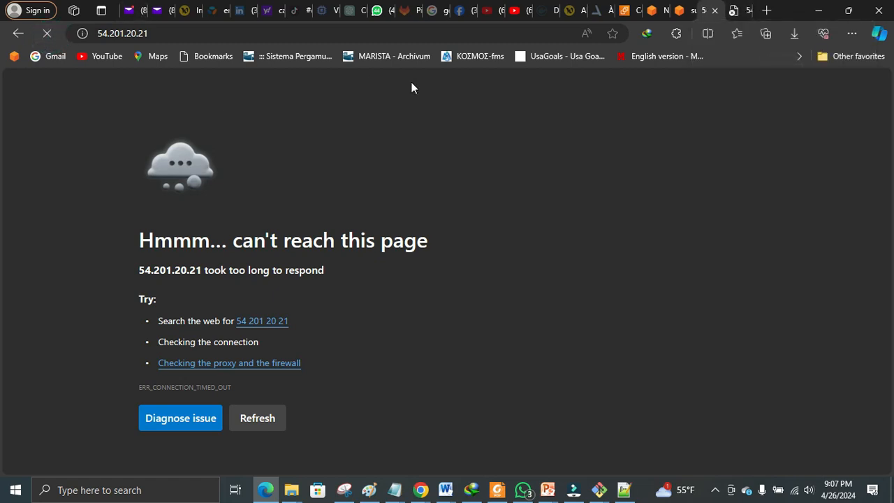
left_click(735, 11)
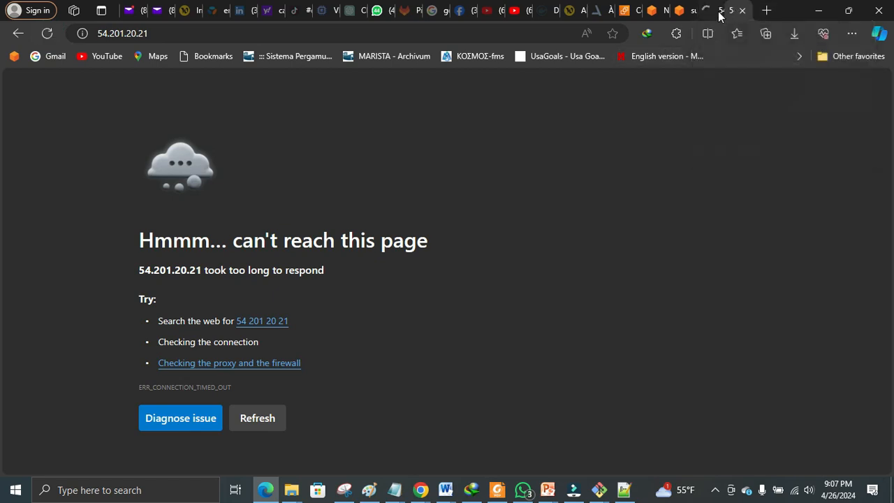
left_click(711, 12)
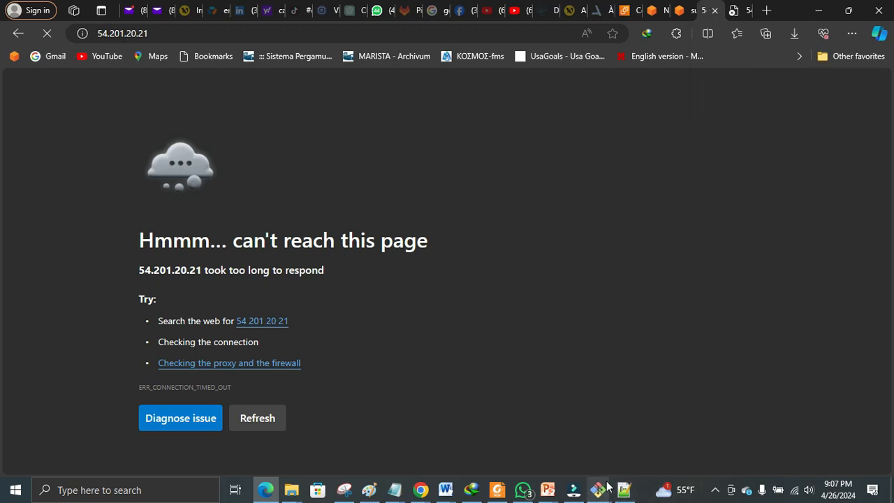
mouse_move(599, 489)
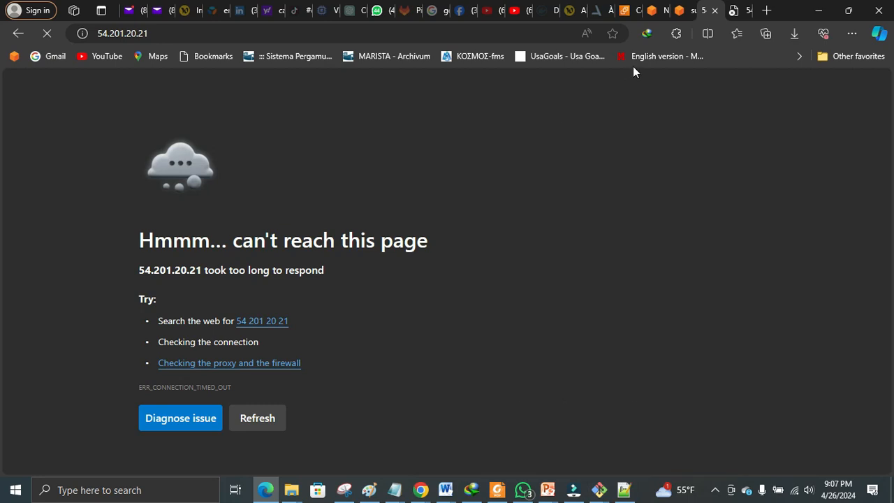
Switch to Foxit PDF Reader and examine the VPC architecture diagram showing the NACL in front of the public subnet
left_click(659, 10)
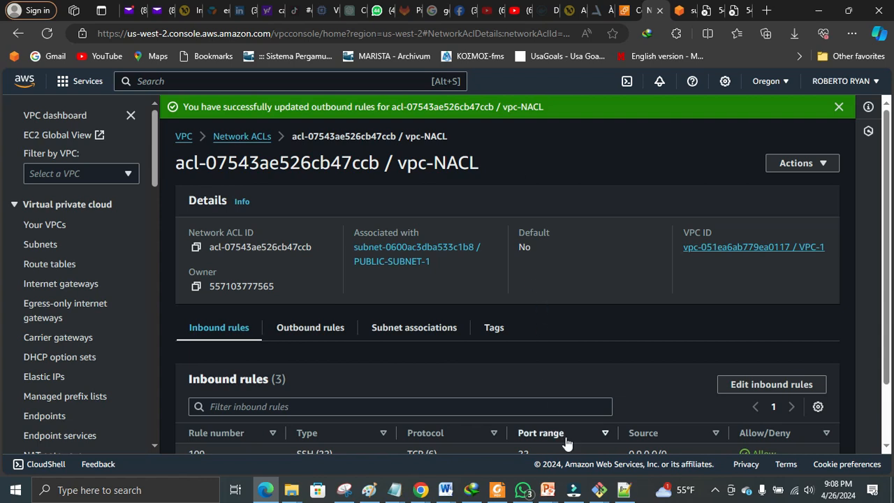
left_click(498, 489)
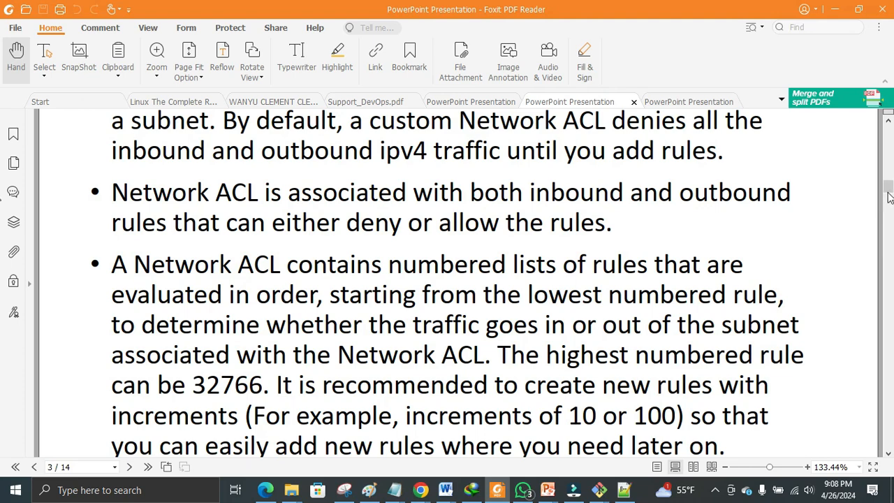
left_click_drag(892, 188, 892, 166)
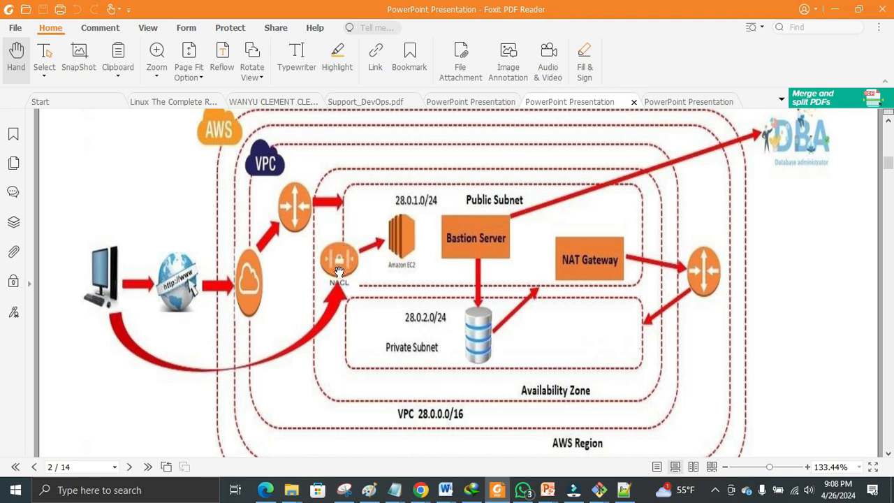
Switch back to the AWS console in Edge and add inbound rule 99 of type SSH (22) to vpc-NACL
left_click(275, 491)
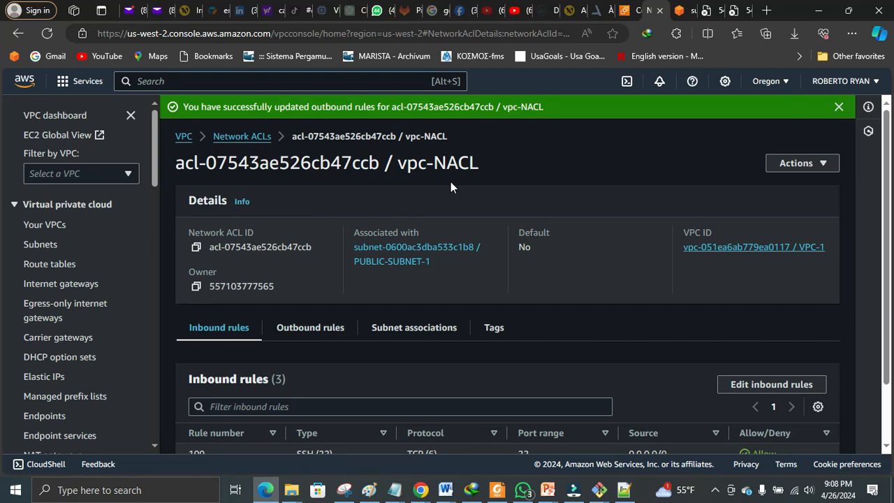
left_click(800, 168)
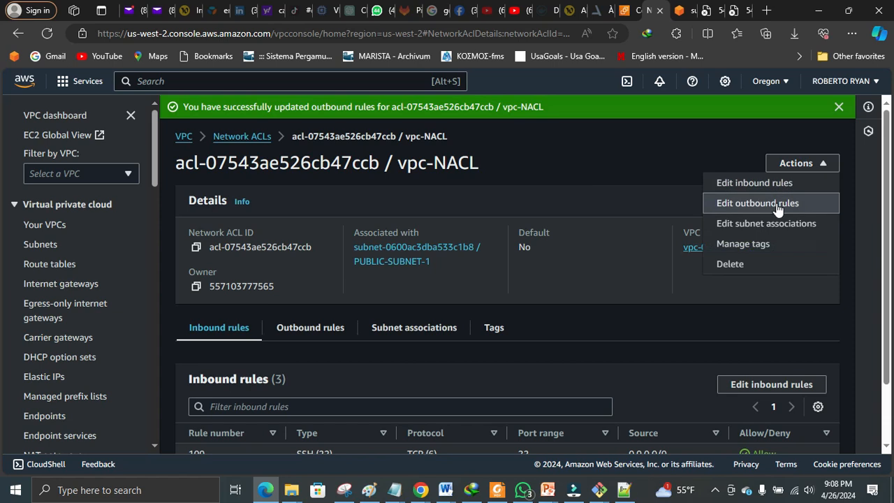
left_click(770, 188)
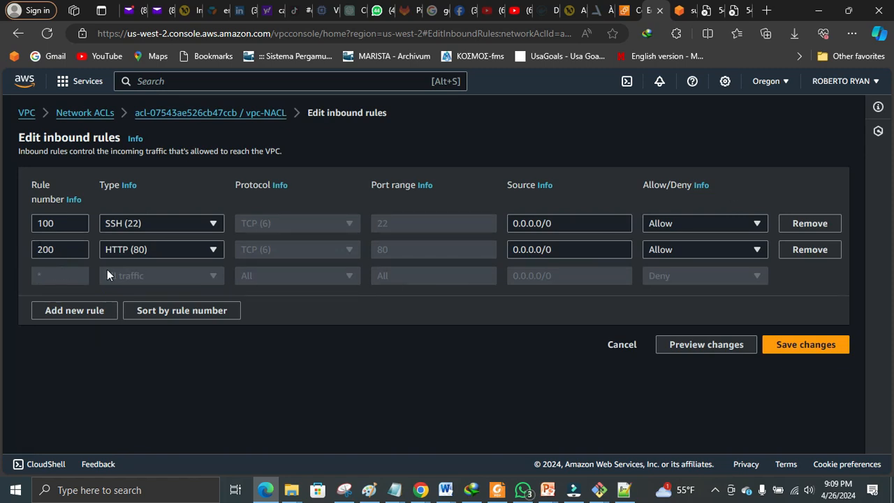
left_click(77, 312)
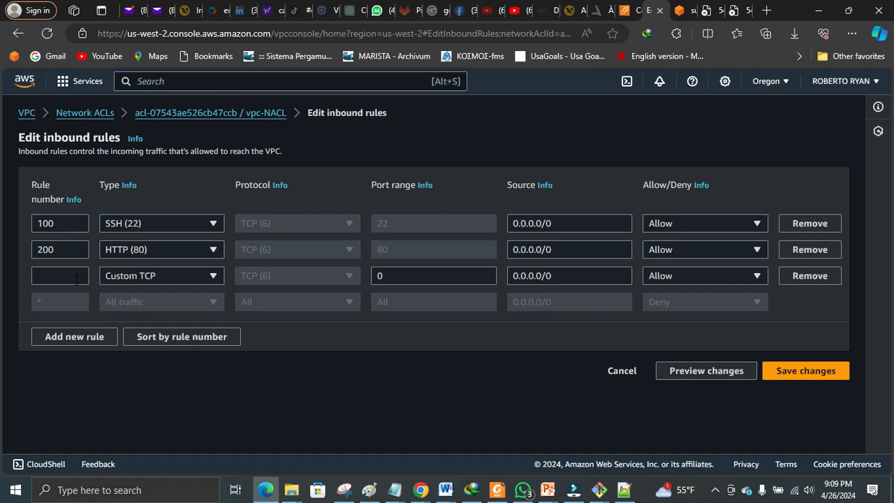
left_click(77, 279)
type("99")
left_click(209, 281)
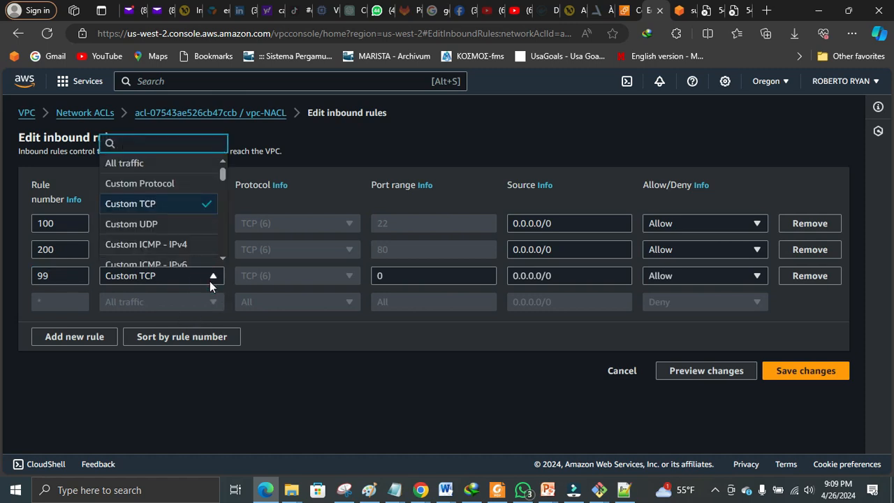
type("S")
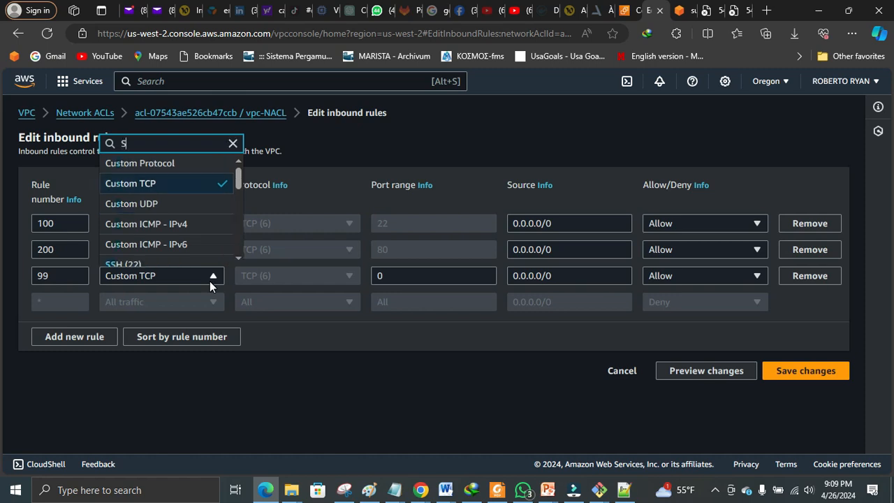
left_click(181, 266)
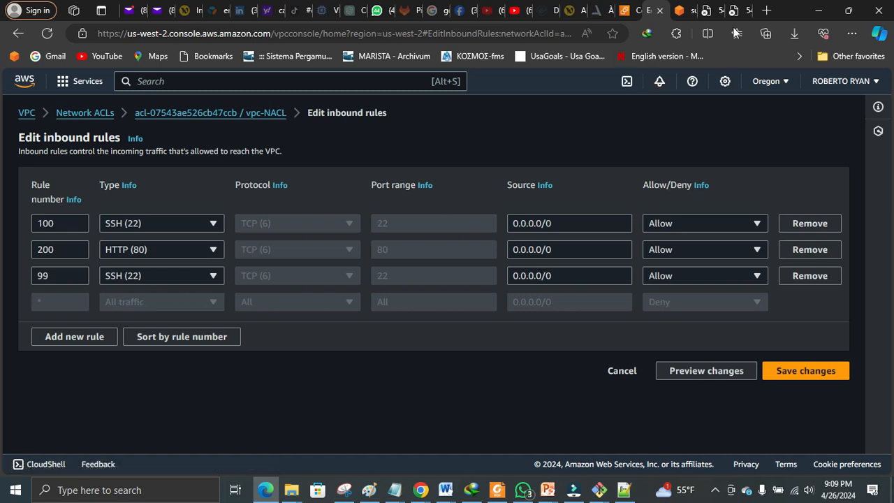
Search Google for "my ip" in a separate browser page, open whatismyipaddress.com and copy the computer's public IPv4 address
left_click(766, 12)
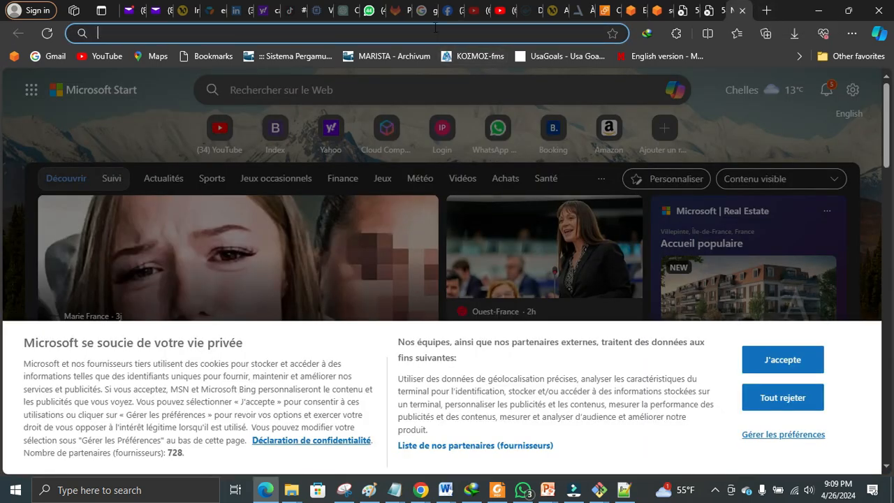
type("g")
key("Return")
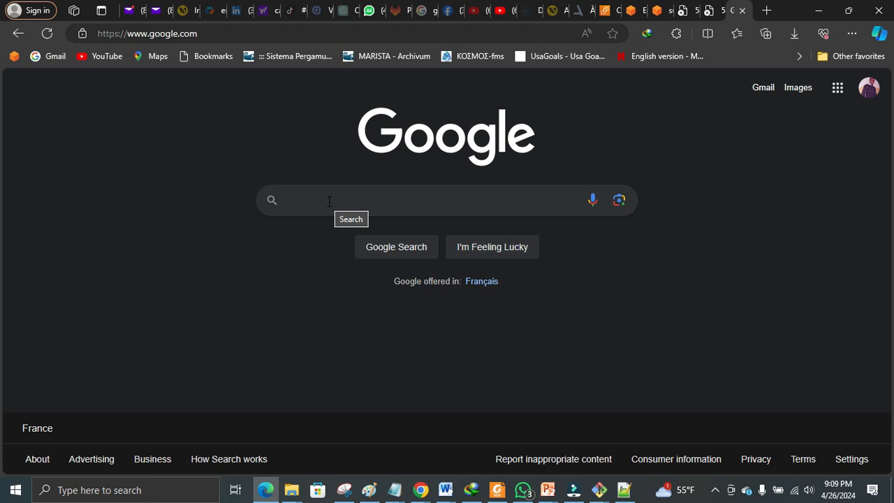
type("MY")
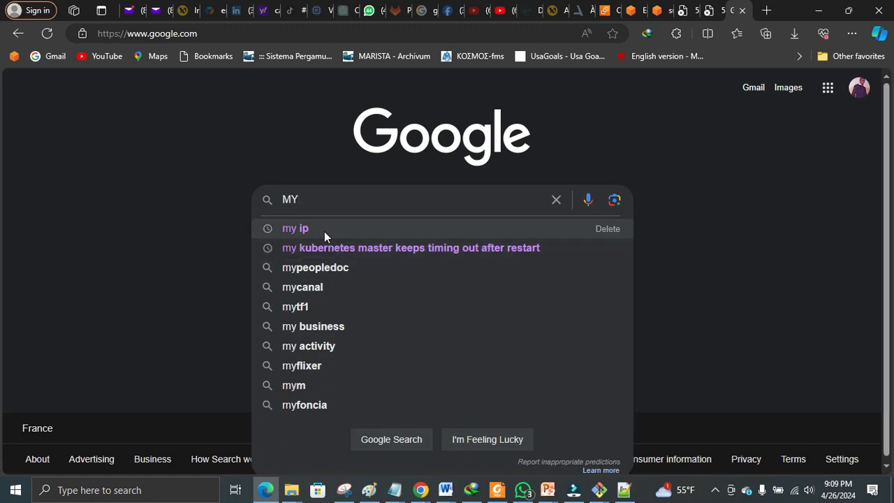
left_click(324, 229)
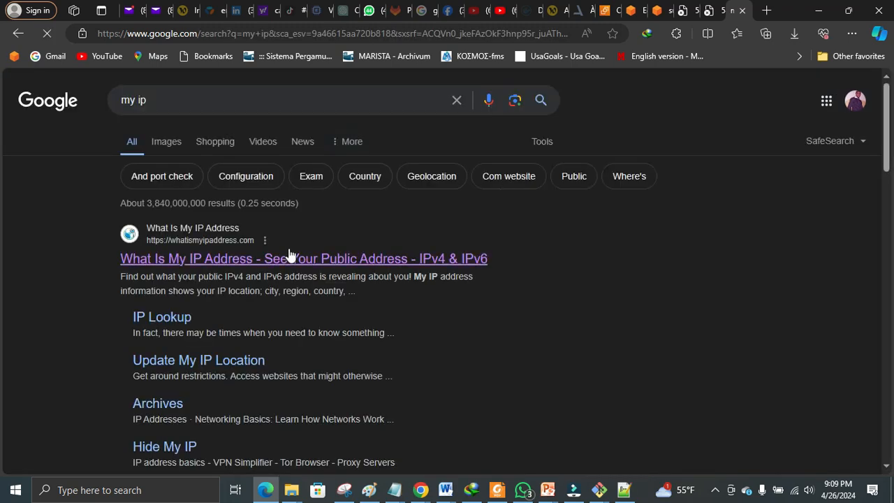
left_click(272, 269)
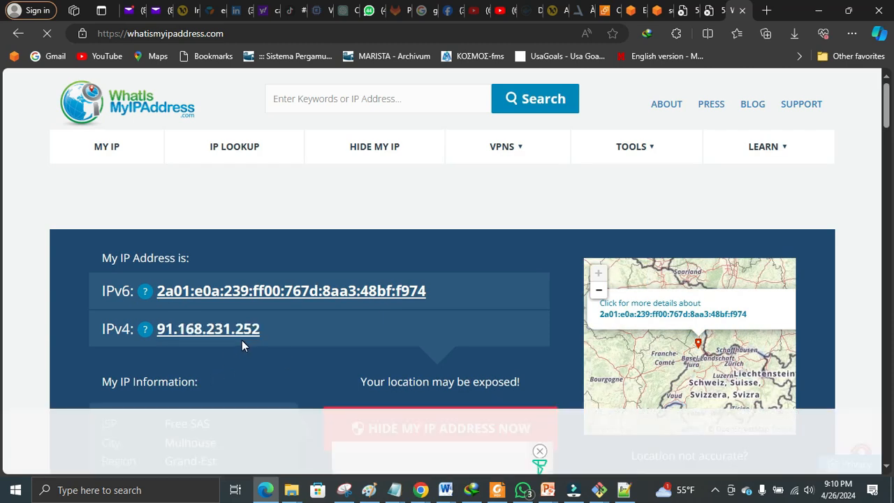
left_click_drag(263, 327, 160, 332)
key("ctrl+c")
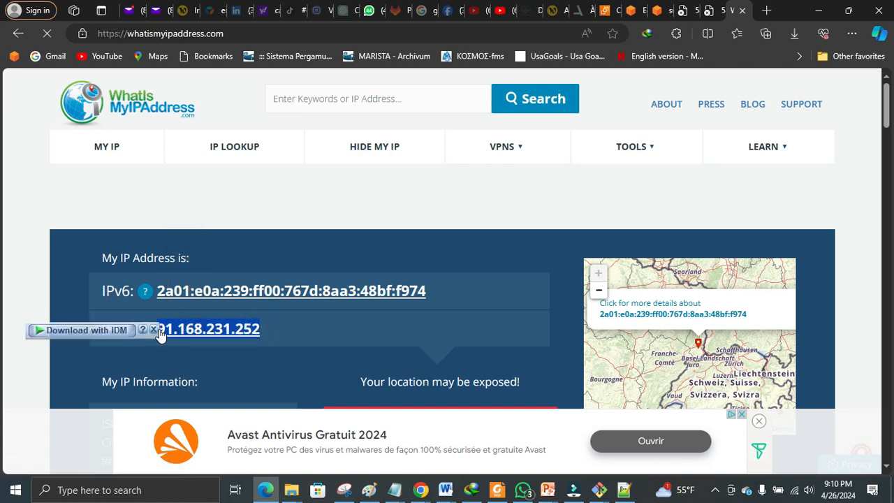
Set the source of inbound rule 99 to the copied public IPv4 address with a /32 suffix
left_click(644, 17)
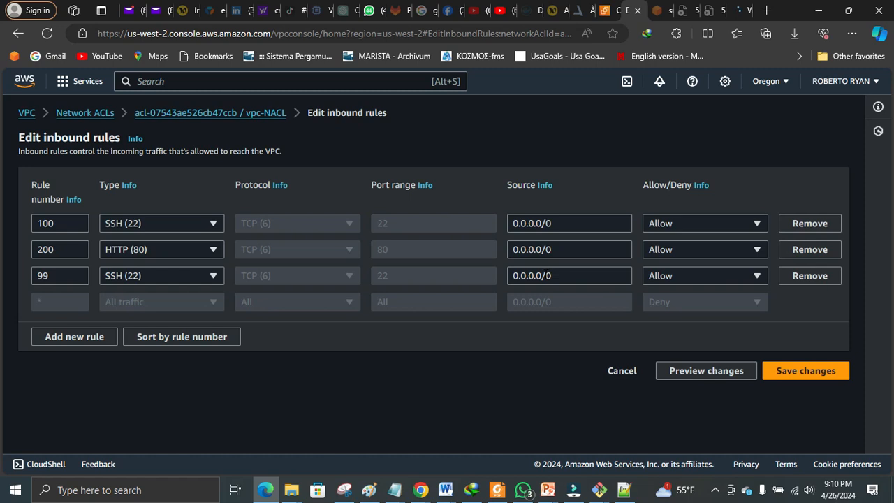
left_click(544, 277)
left_click_drag(543, 276, 513, 276)
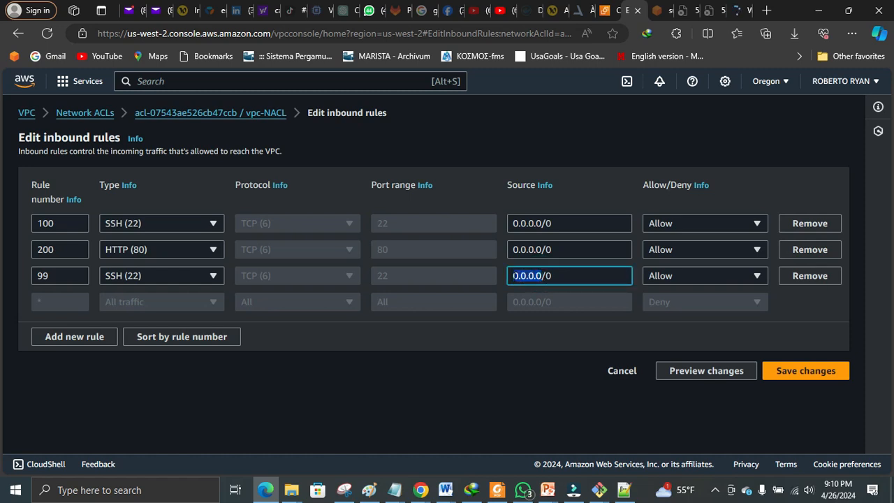
key("ctrl+v")
left_click(595, 276)
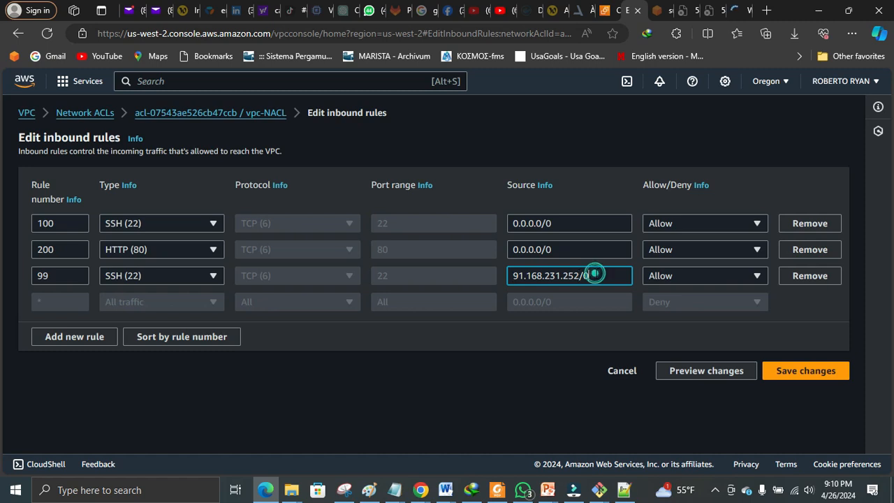
key("BackSpace")
type("32")
Set inbound rule 99 to Deny and save the inbound rule changes
left_click(698, 276)
left_click(688, 317)
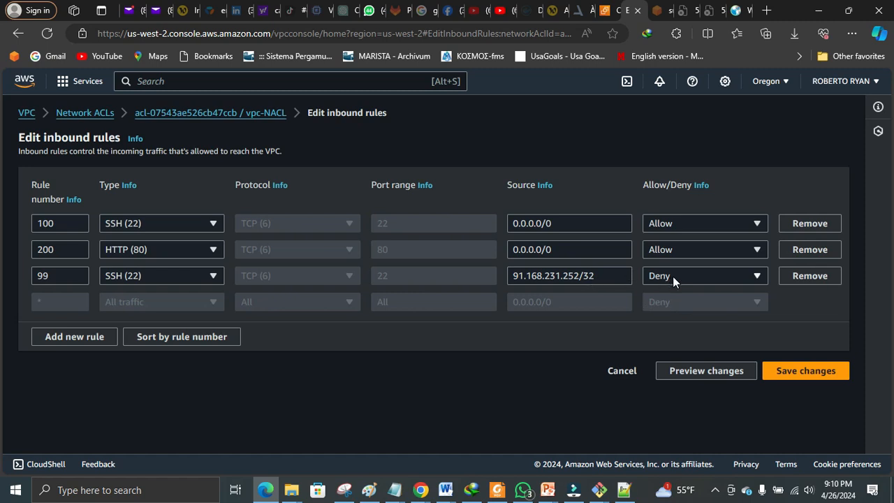
left_click(790, 370)
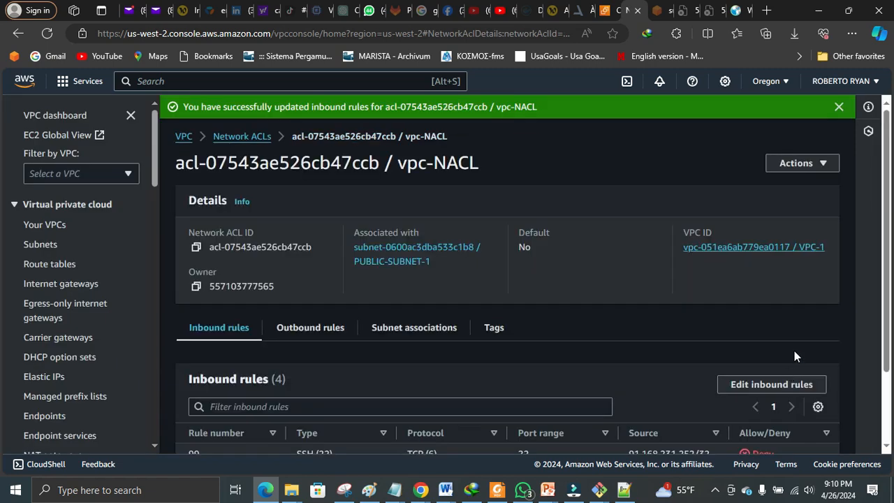
Open the outbound rules of vpc-NACL for editing and add rule 99 of type SSH (22)
left_click(811, 164)
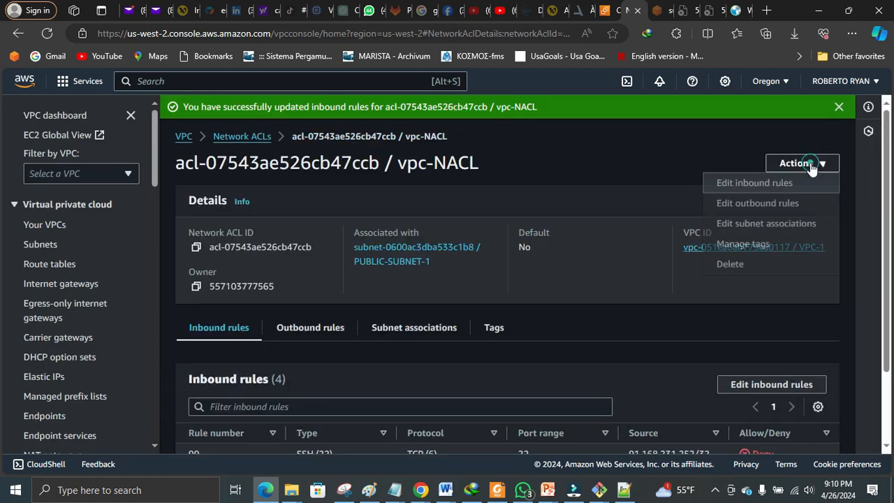
left_click(791, 203)
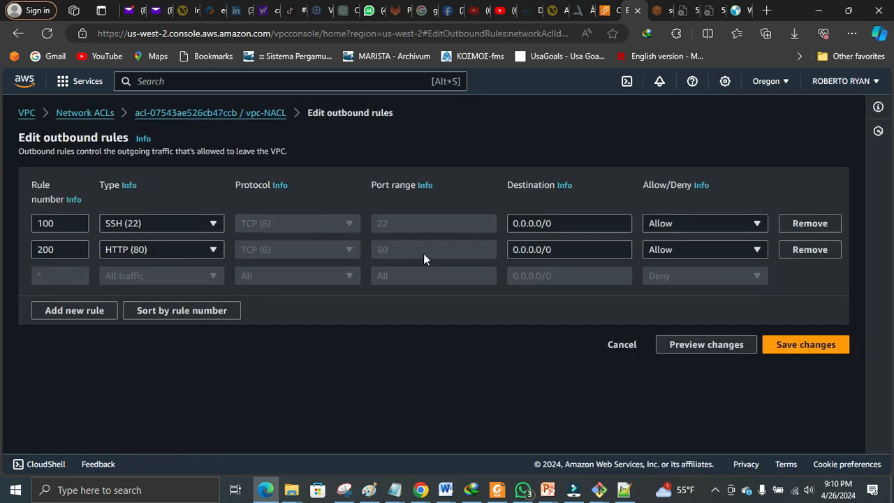
left_click(62, 310)
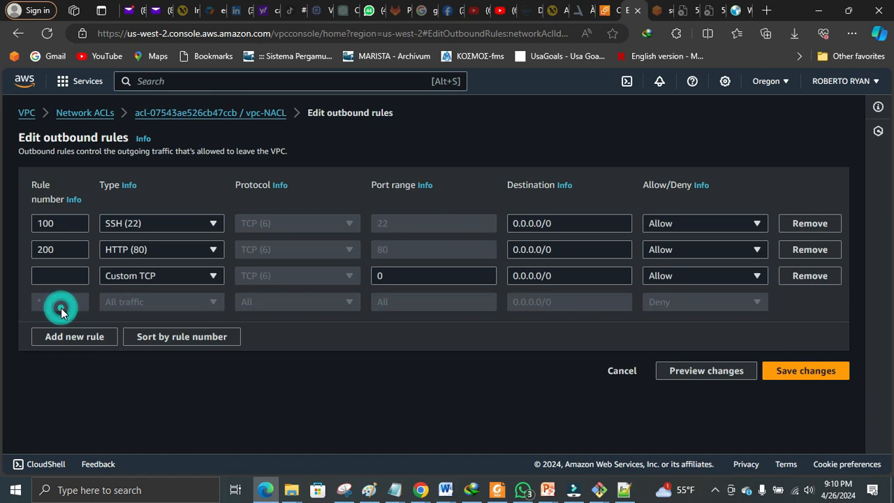
left_click(64, 275)
type("99")
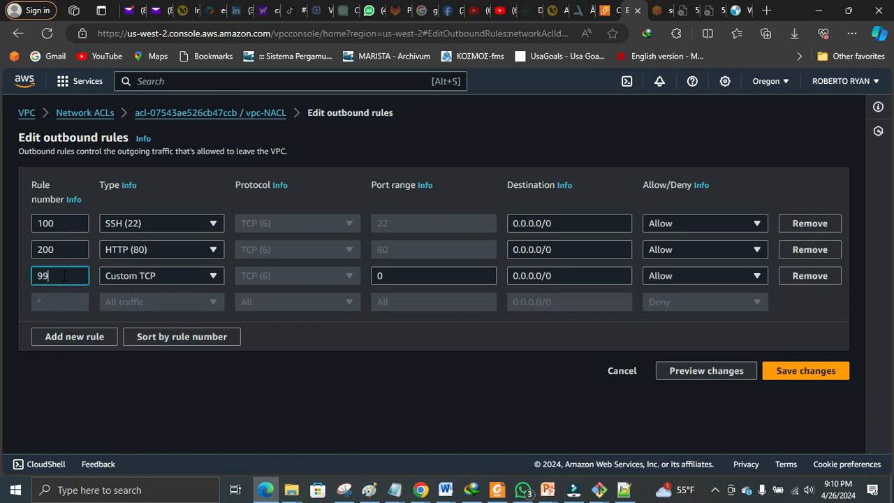
left_click(125, 276)
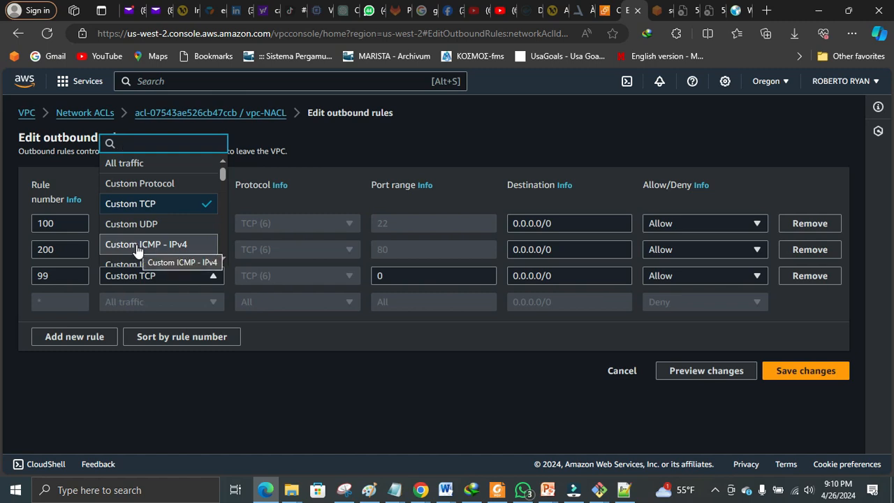
type("H")
key("BackSpace")
type("S")
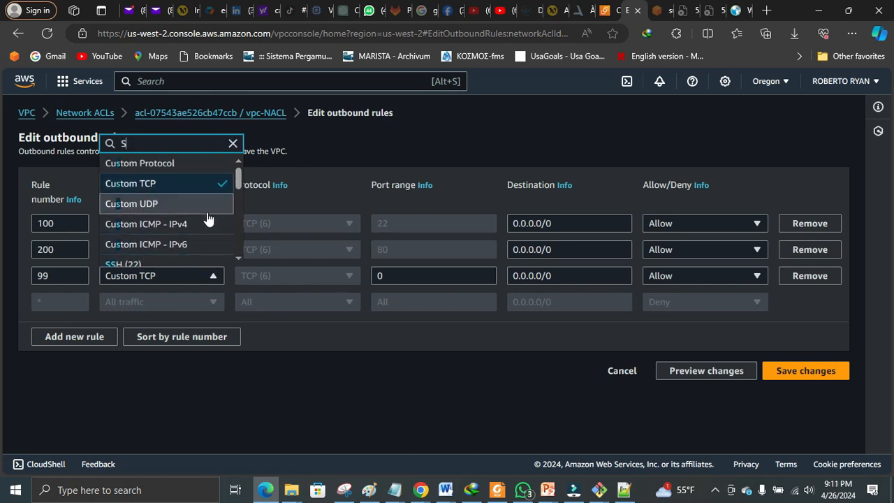
left_click(170, 263)
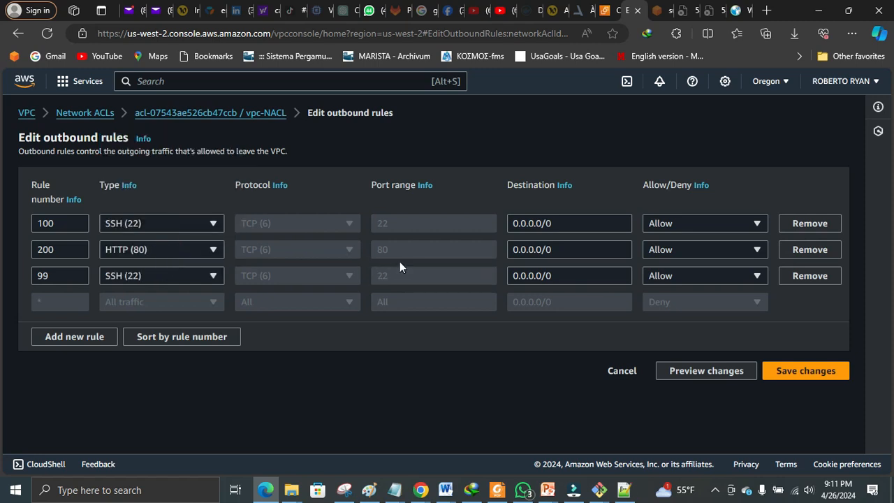
Set the destination of outbound rule 99 to the copied public IPv4 address with a /32 suffix
left_click_drag(542, 277, 514, 277)
key("ctrl+v")
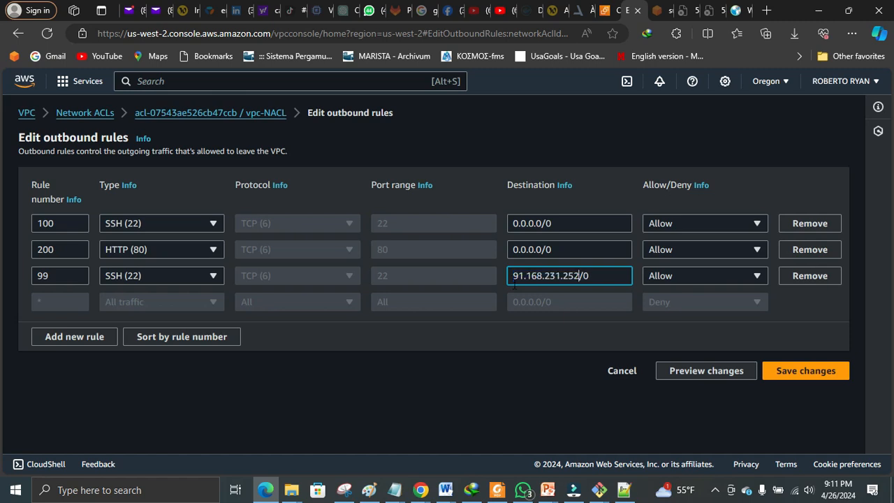
left_click(618, 274)
key("BackSpace")
type("32")
Set outbound rule 99 to Deny and save the outbound rule changes
left_click(697, 275)
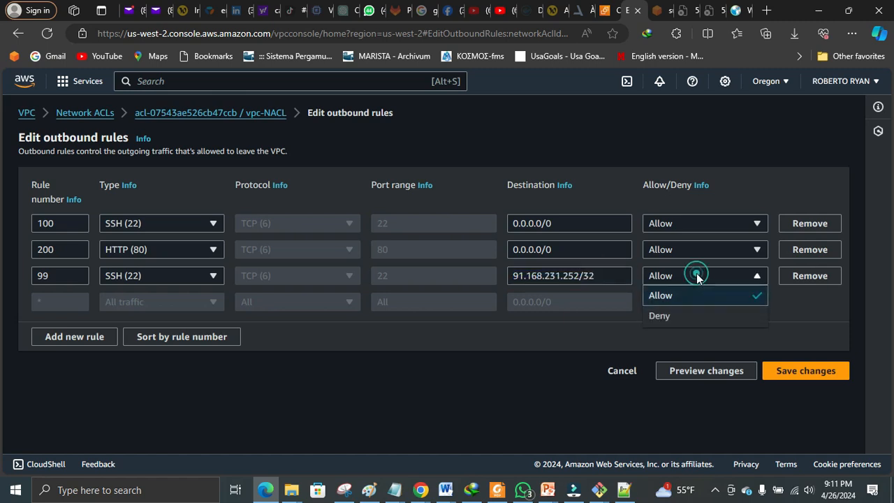
left_click(673, 316)
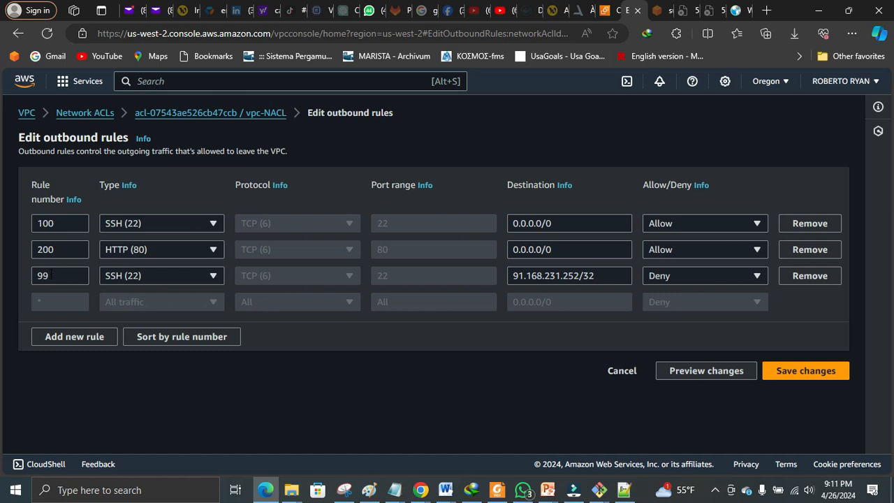
double_click(50, 275)
left_click(57, 277)
left_click(793, 371)
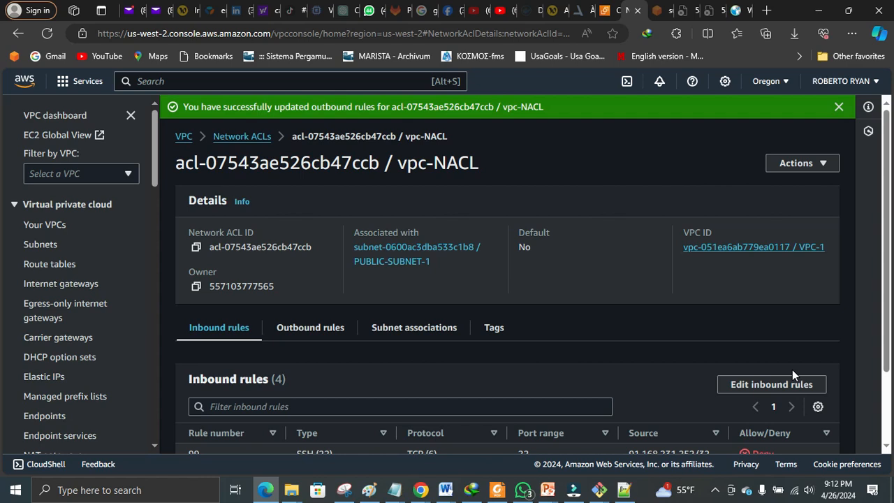
Review the order and the allow or deny settings of the inbound rules listed for vpc-NACL
left_click(883, 191)
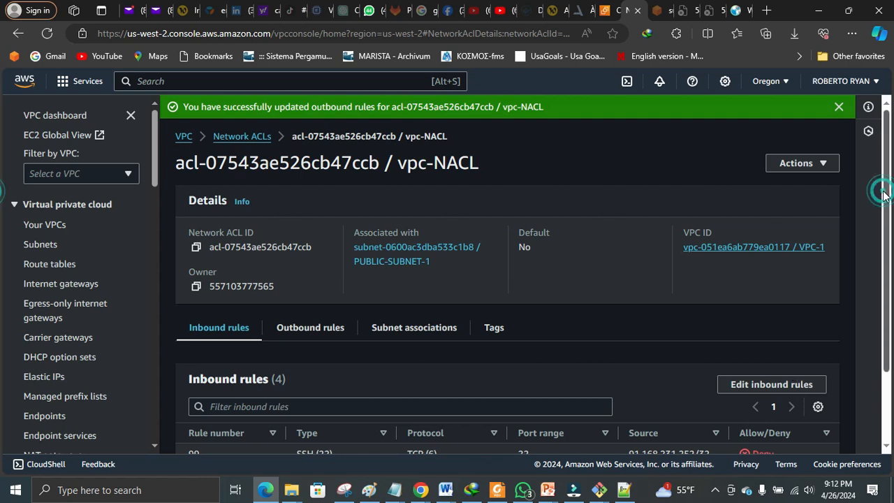
left_click_drag(886, 195, 876, 319)
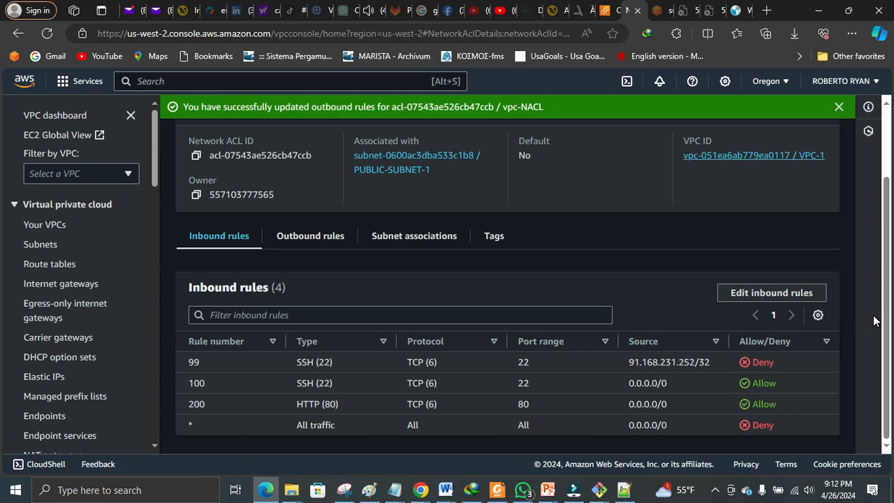
left_click_drag(886, 211, 886, 140)
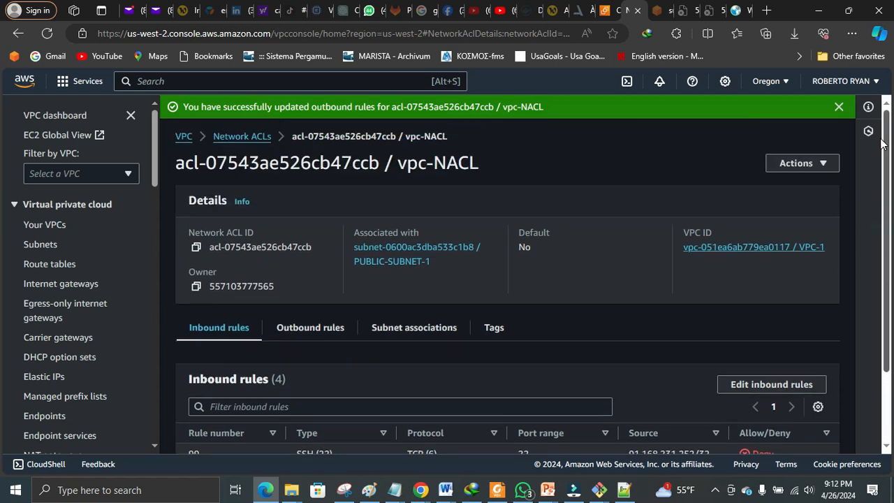
Reload the web page at 54.201.20.21, then switch to PowerPoint and view the agenda in the DAY 25 VPC intro presentation
left_click(682, 11)
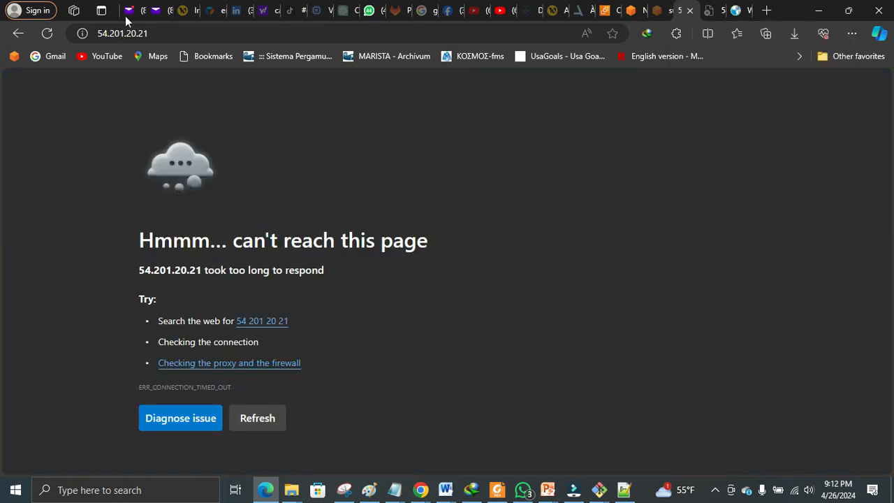
left_click(46, 35)
left_click(547, 492)
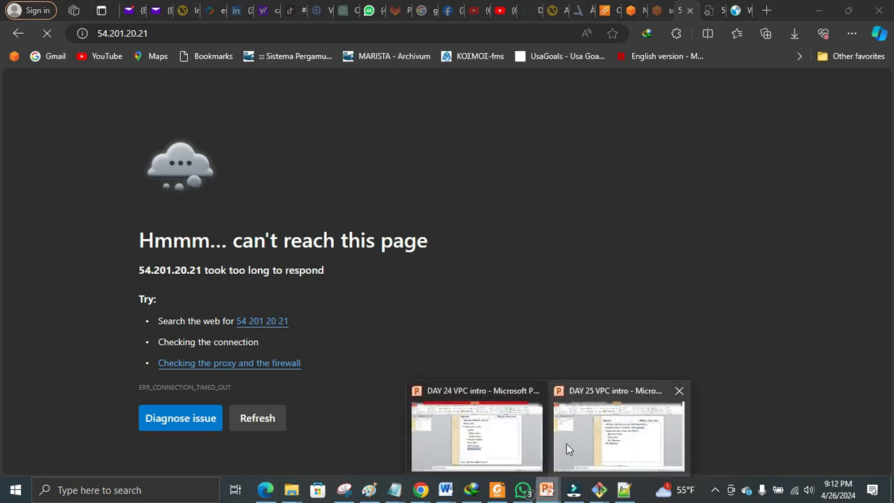
left_click(621, 433)
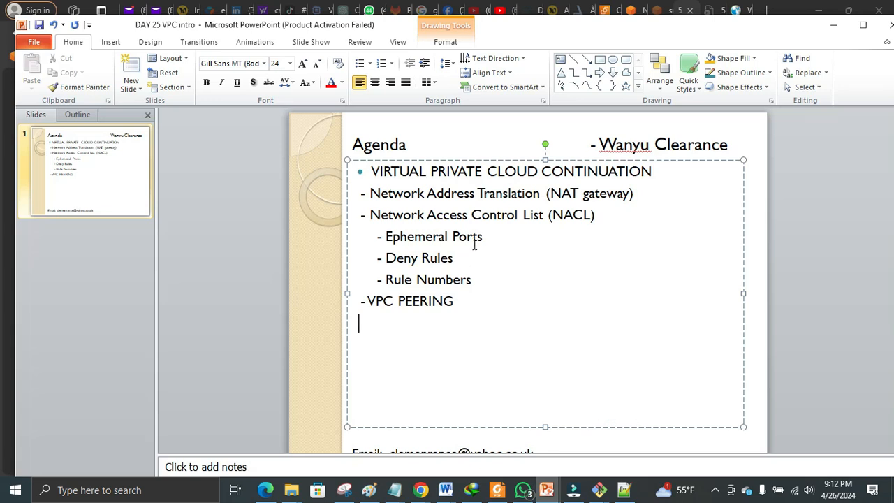
Highlight Ephemeral Ports in the presentation agenda, and switch to Microsoft Edge to view the vpc-NACL details page
left_click_drag(482, 238, 390, 238)
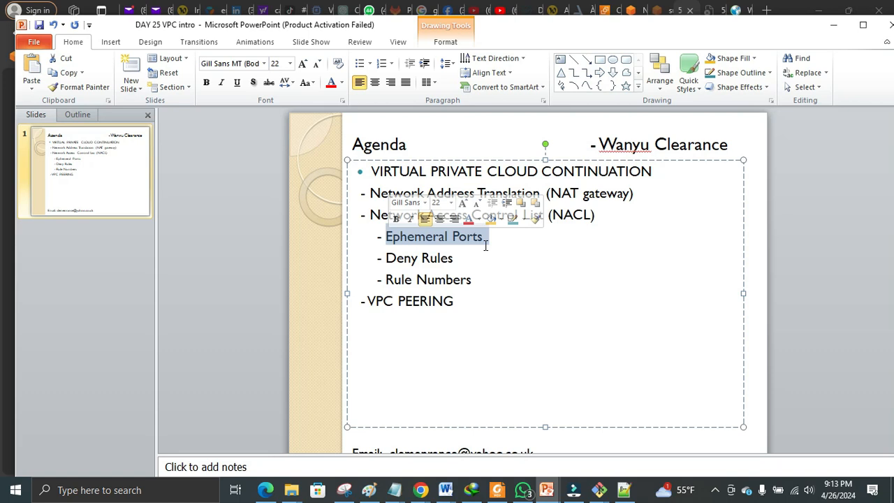
left_click(490, 247)
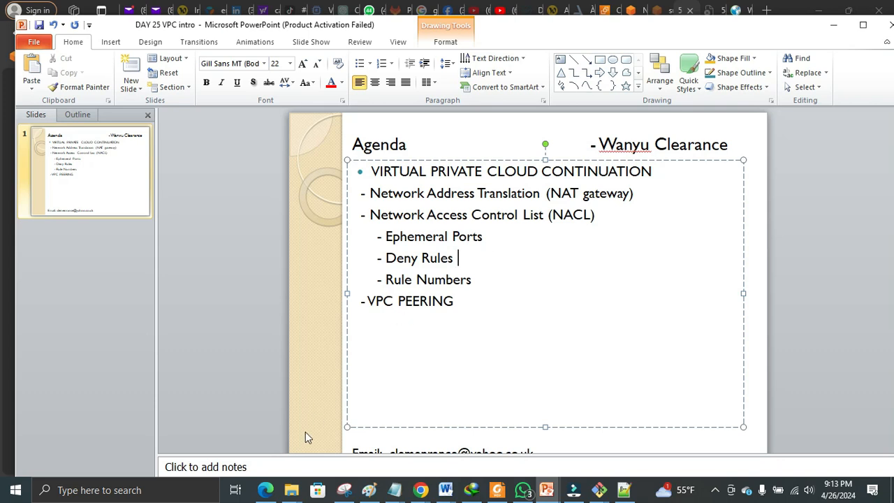
left_click(266, 492)
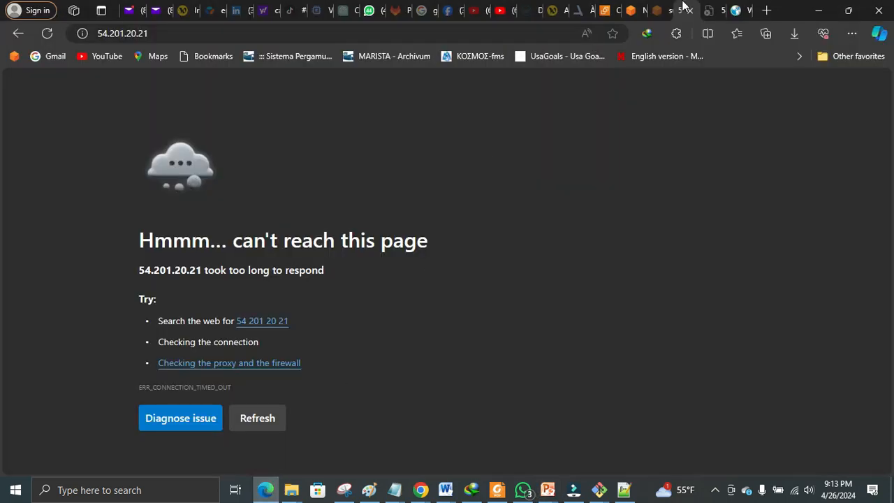
left_click(608, 11)
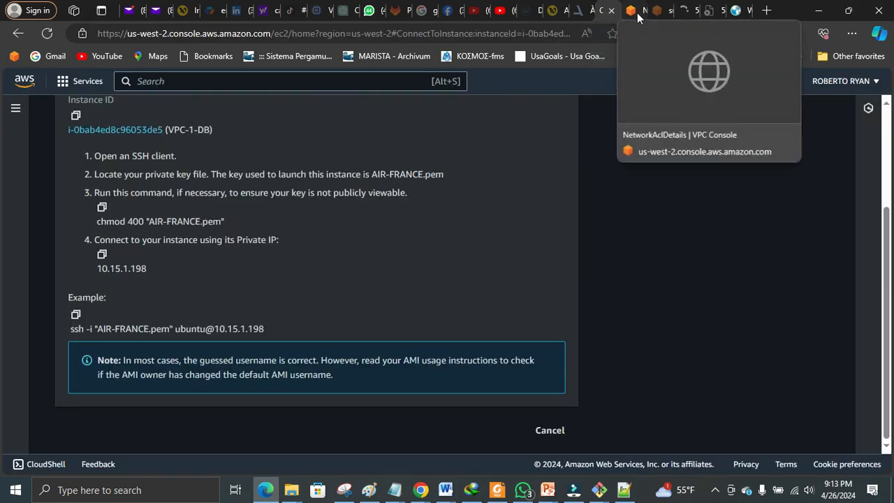
left_click(638, 13)
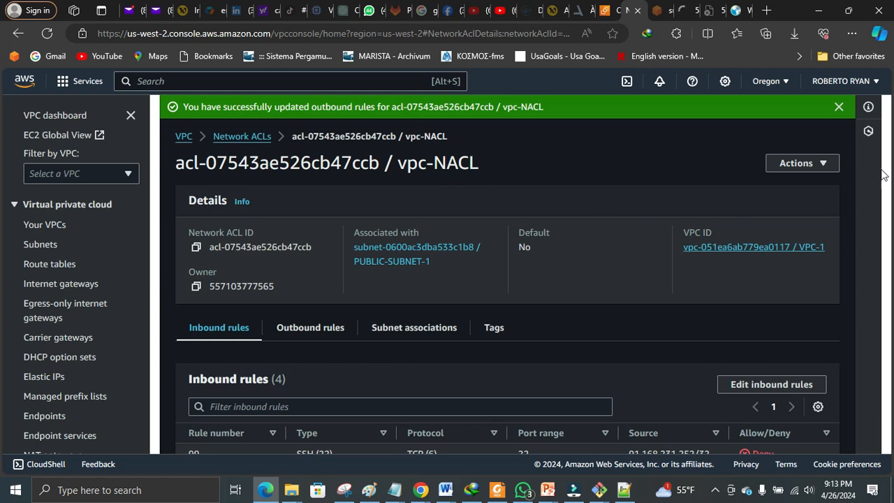
left_click_drag(887, 177, 888, 177)
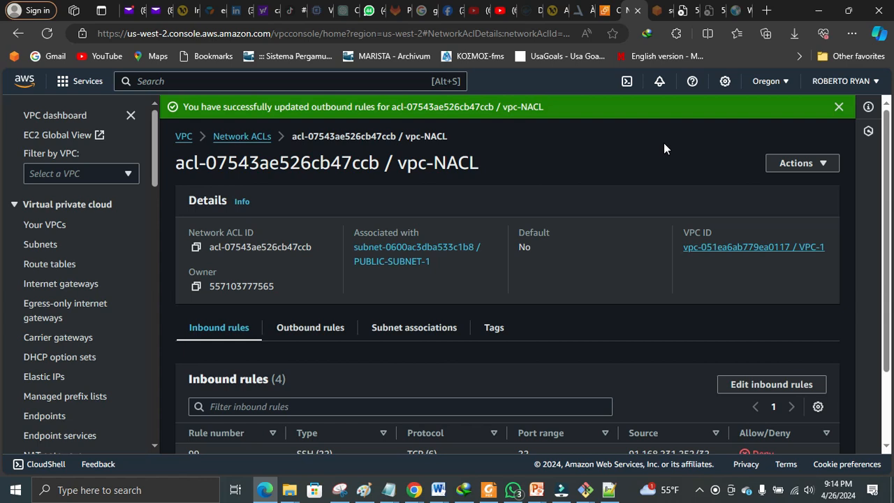
Open the inbound rules of vpc-NACL for editing and add a new rule numbered 80
left_click(785, 164)
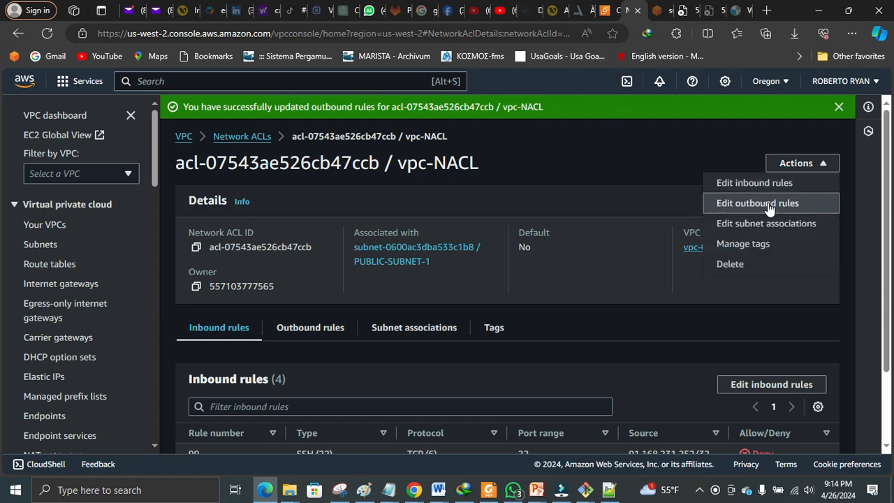
left_click(768, 183)
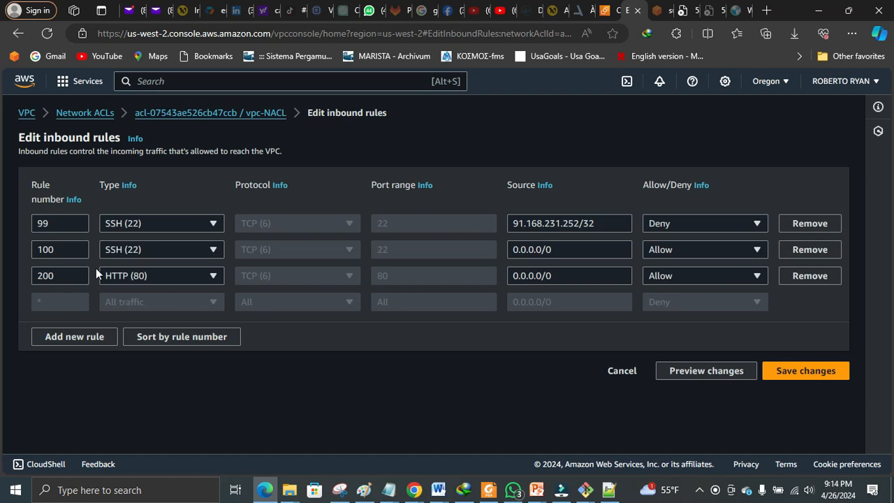
left_click(63, 337)
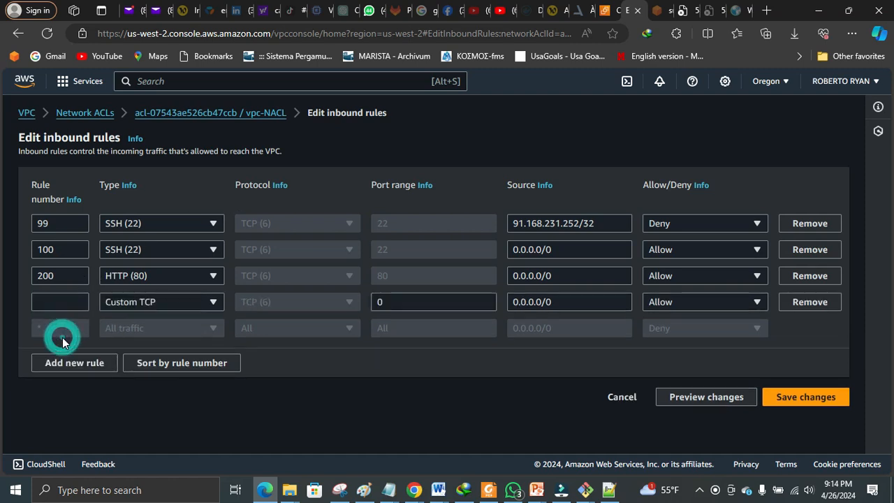
left_click(79, 301)
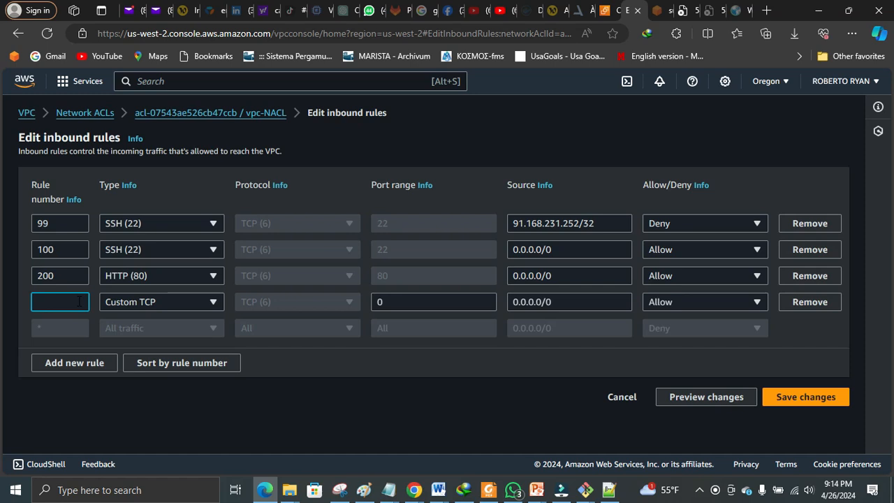
type("80")
Set the port range of inbound rule 80 to 1024-65535 and save the inbound rule changes
left_click(400, 301)
key("BackSpace")
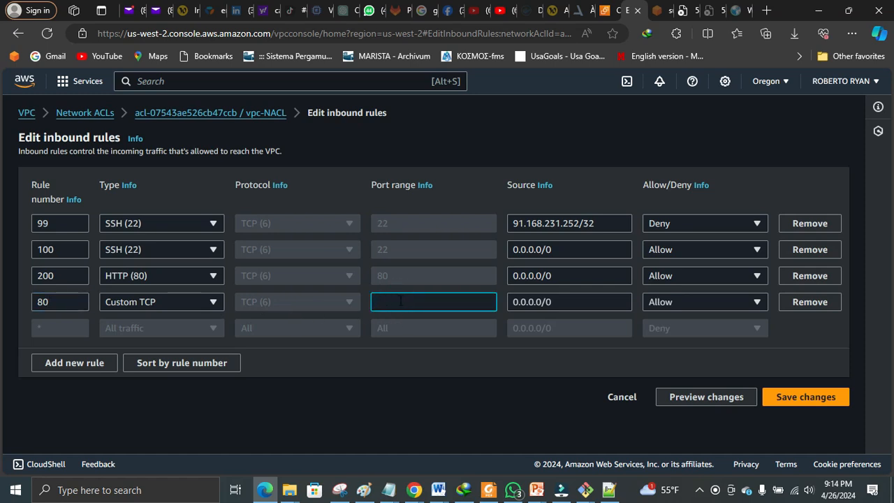
type("1024-65535")
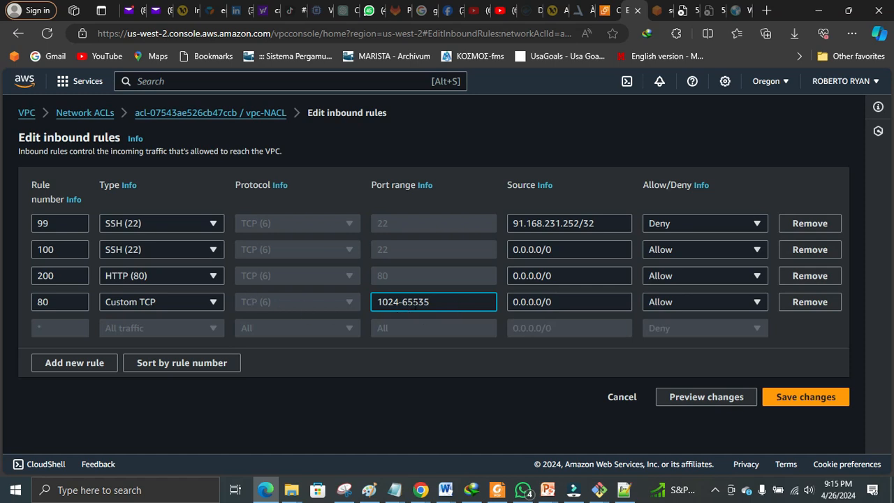
left_click(787, 398)
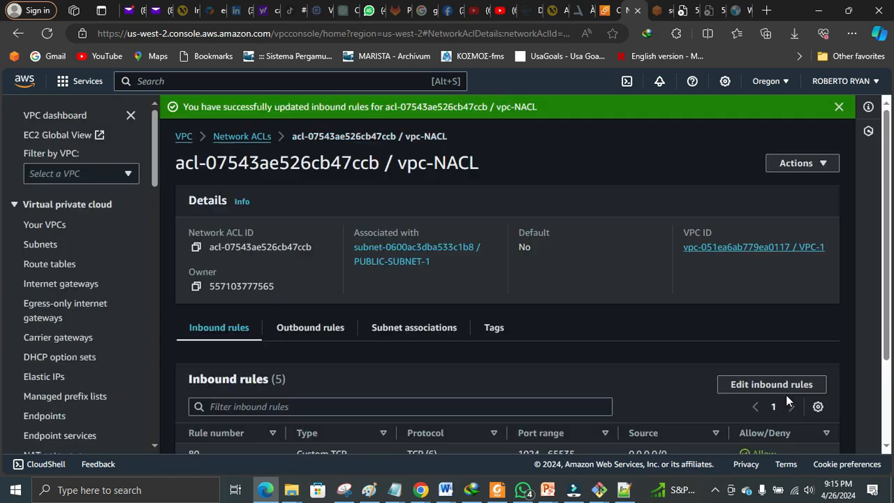
Open the outbound rules of vpc-NACL for editing and add a new rule numbered 80
left_click(803, 168)
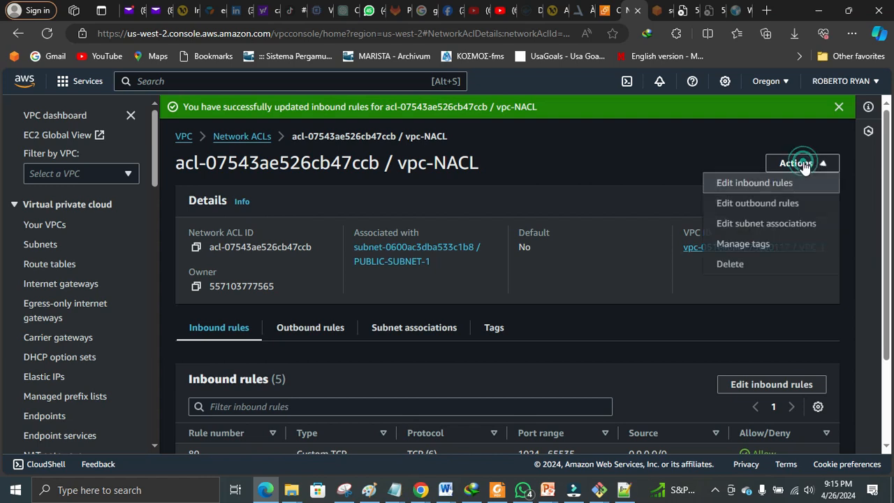
left_click(789, 202)
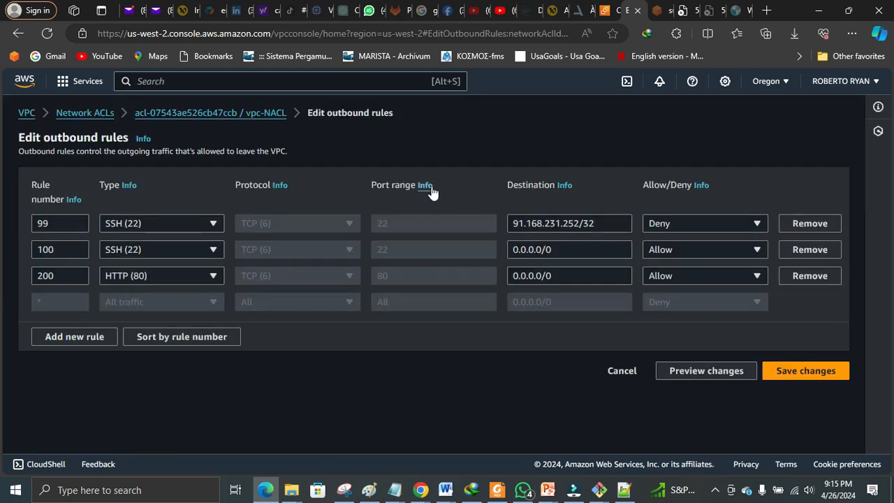
left_click(71, 338)
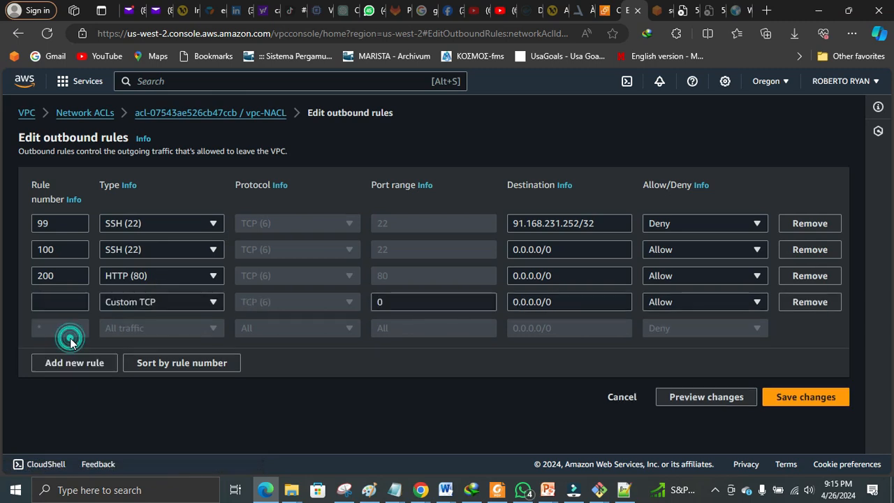
left_click(76, 300)
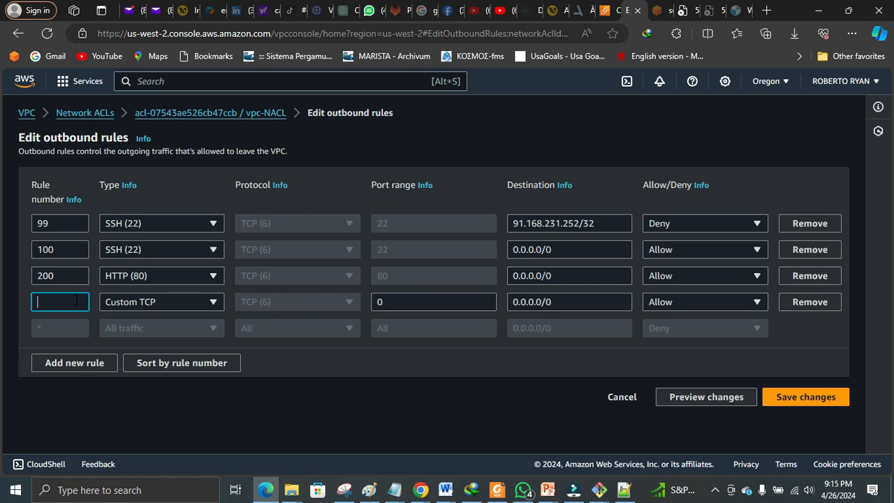
type("80")
Set the port range of outbound rule 80 to 1024-65535 and save the outbound rule changes
left_click(390, 302)
type("0")
key("BackSpace")
type("1024")
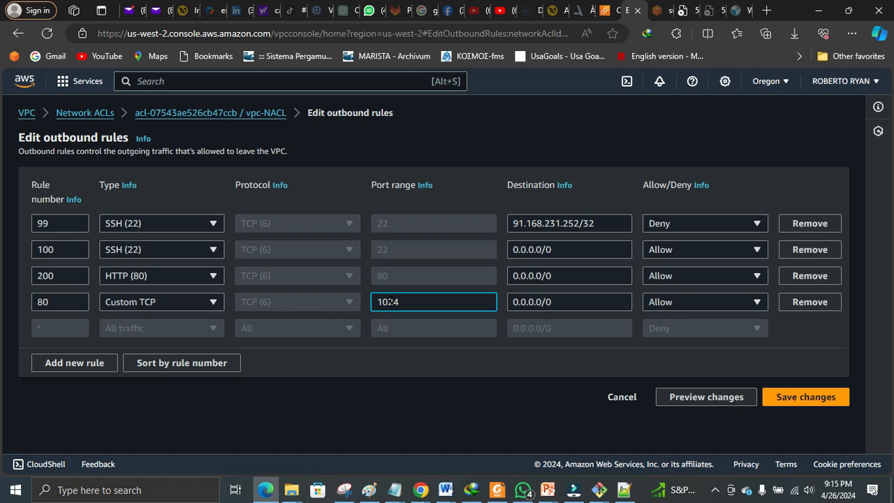
type("-65535")
left_click(786, 396)
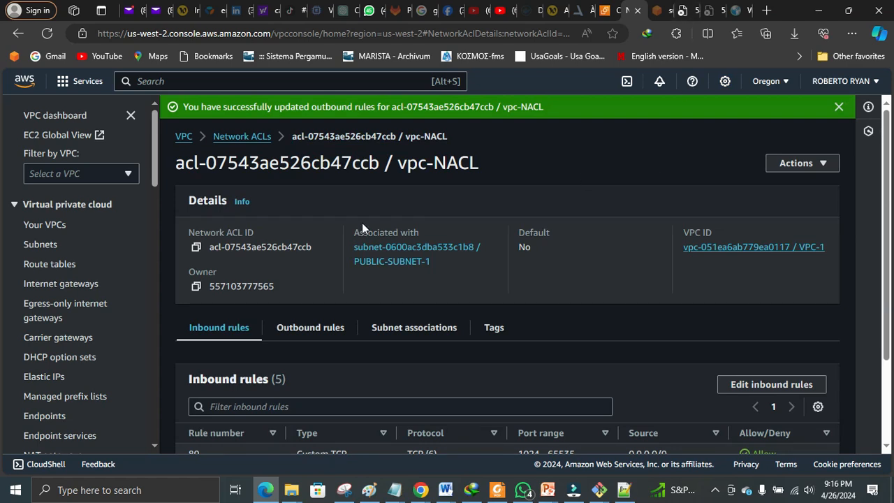
Reload the web page at 54.201.20.21 to test access to the web server
left_click(689, 8)
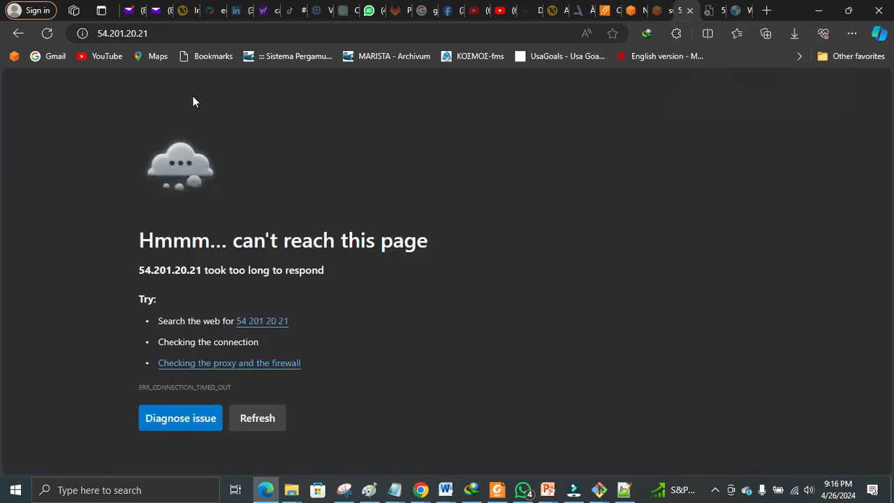
left_click(47, 35)
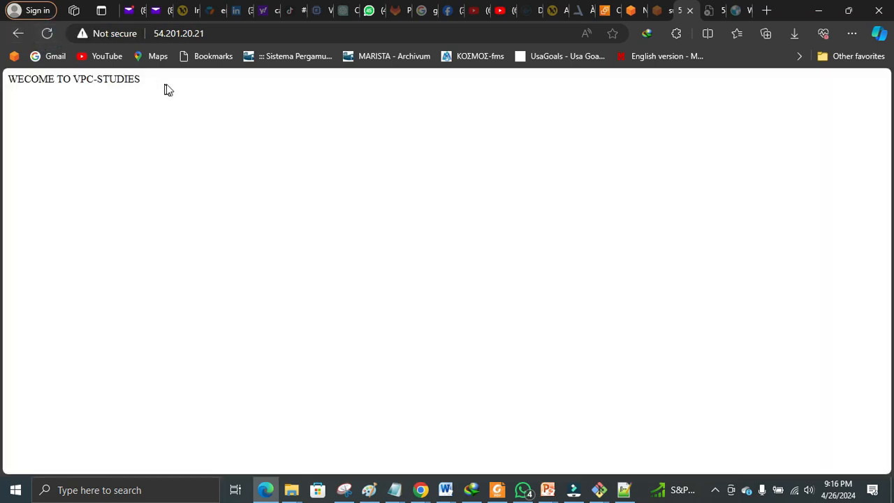
left_click(714, 10)
left_click(47, 33)
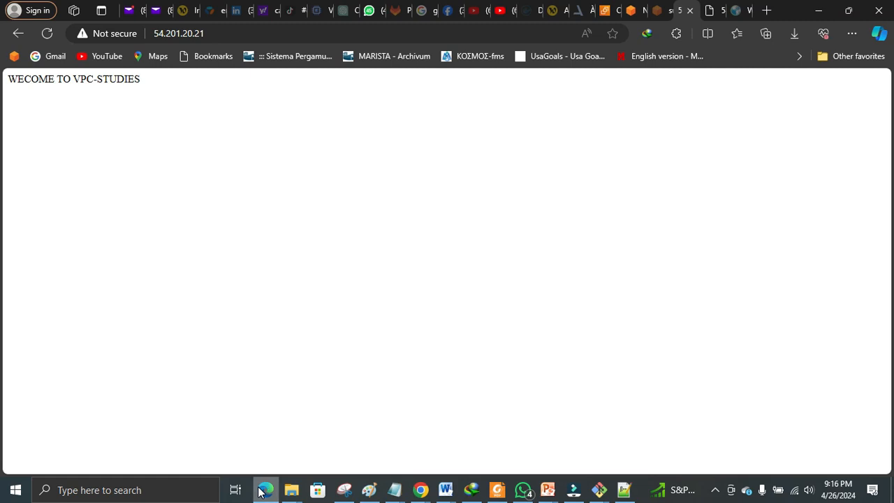
Switch to the DAY 25 VPC intro presentation in PowerPoint and highlight the Ephemeral Ports, Deny Rules and Rule Numbers agenda items
left_click(262, 490)
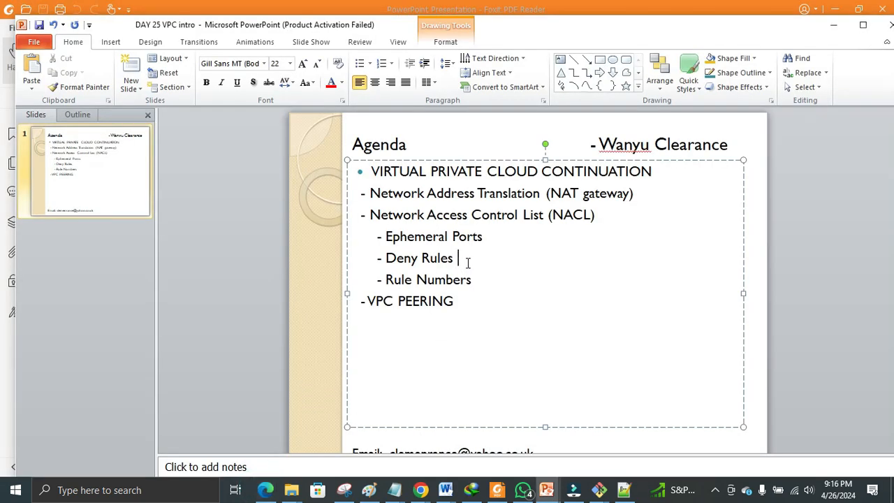
left_click_drag(489, 236, 400, 241)
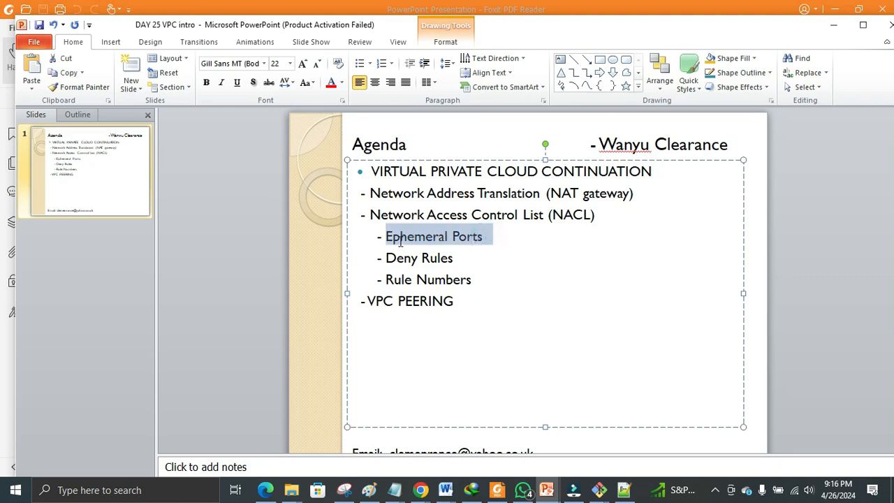
left_click_drag(461, 257, 404, 259)
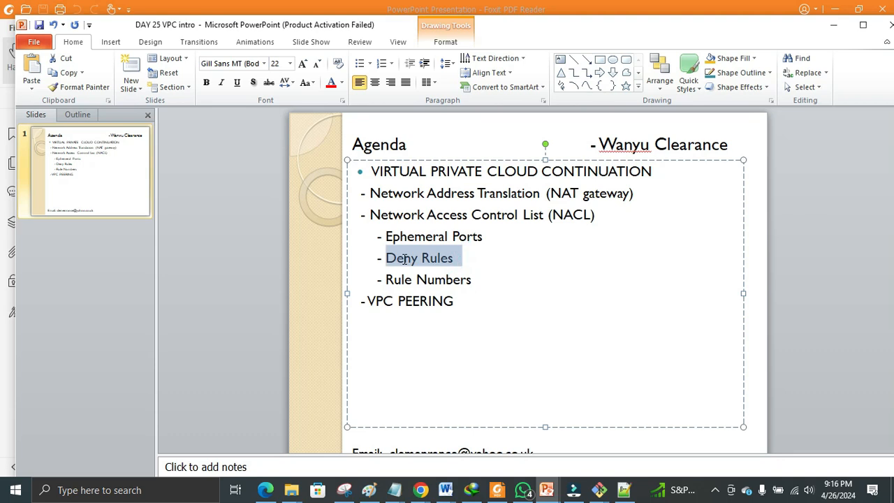
left_click_drag(475, 278, 372, 242)
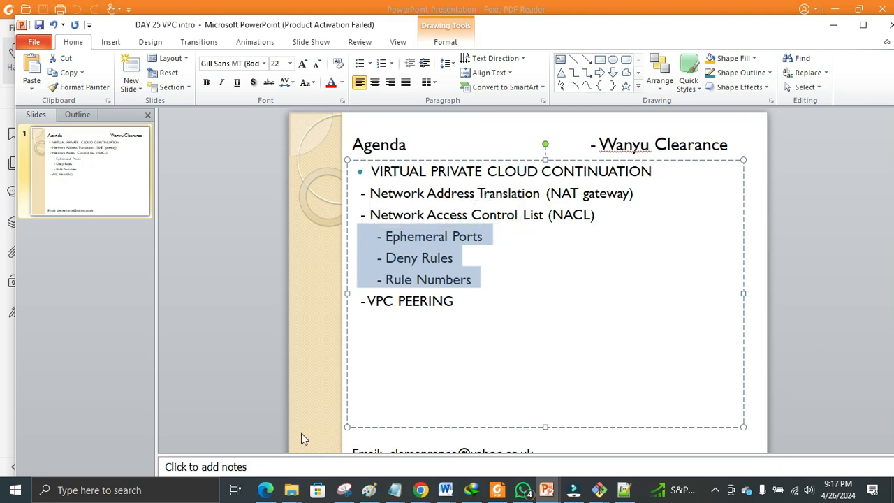
View the VPC-1-DB connection page in the browser, then return to PowerPoint and highlight the VPC PEERING agenda item
left_click(266, 489)
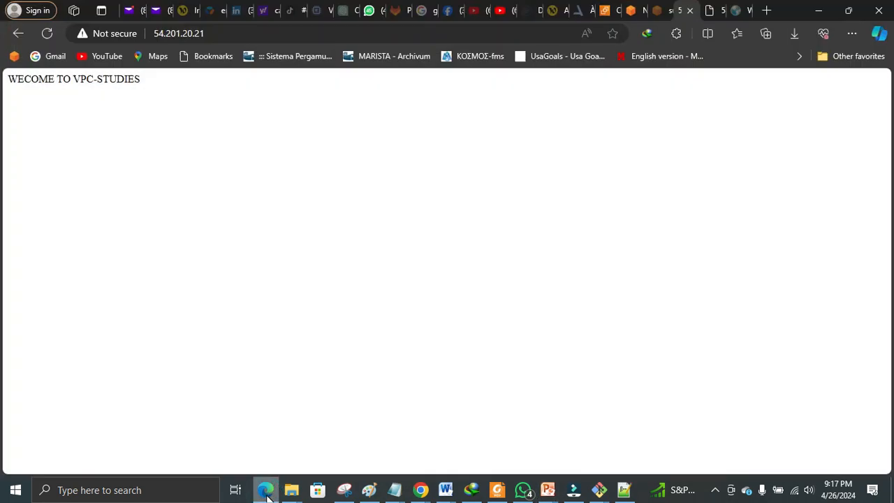
left_click(604, 11)
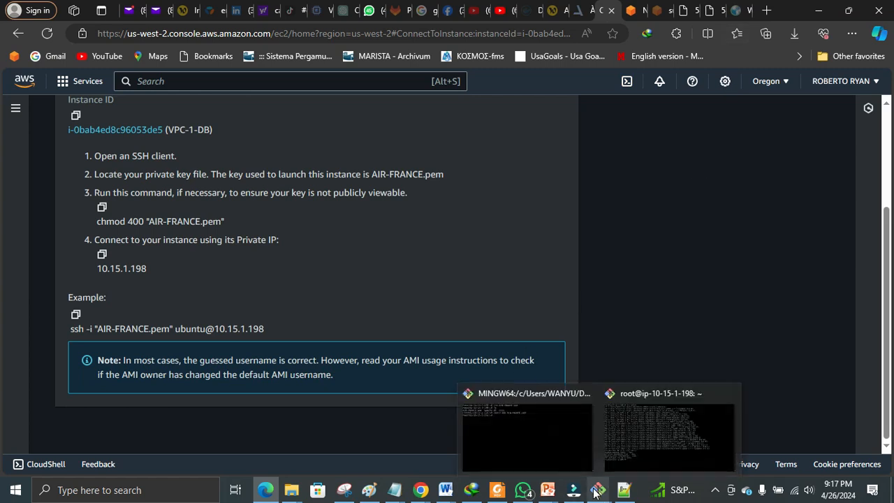
mouse_move(558, 494)
left_click(609, 449)
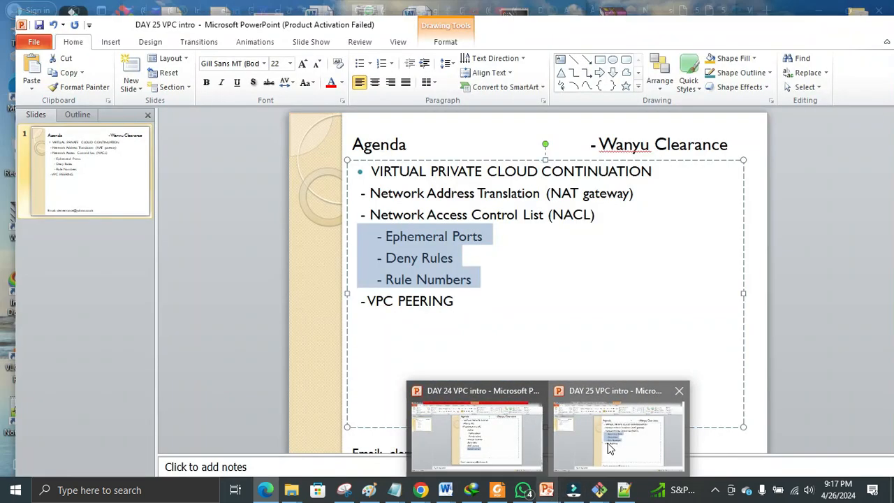
left_click_drag(461, 305, 364, 300)
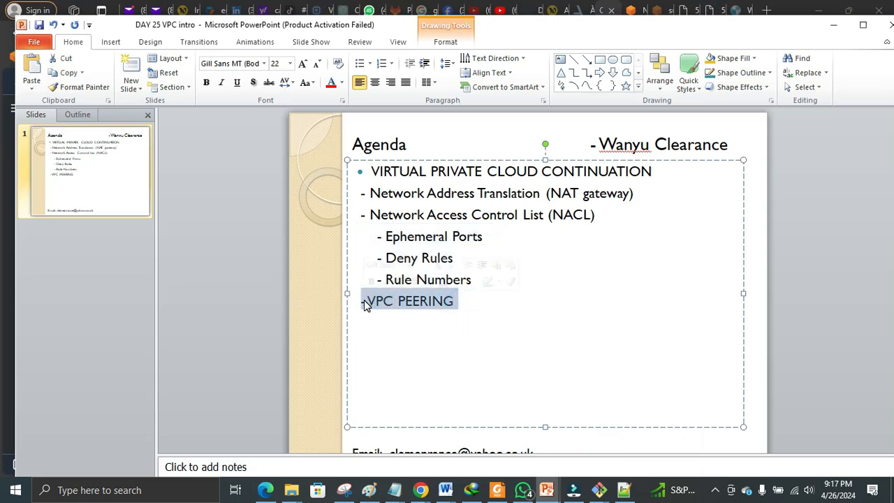
Switch to Foxit PDF Reader and display the VPC peering diagram in the last open PowerPoint Presentation document
left_click(266, 490)
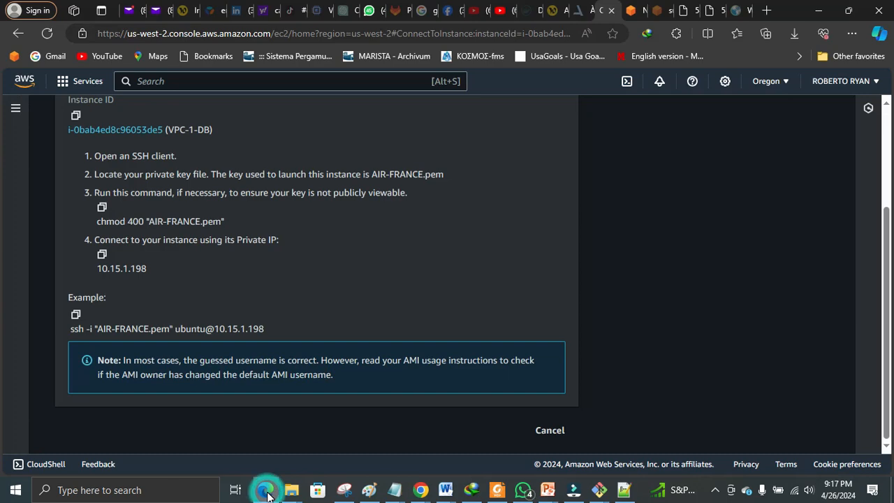
left_click(496, 491)
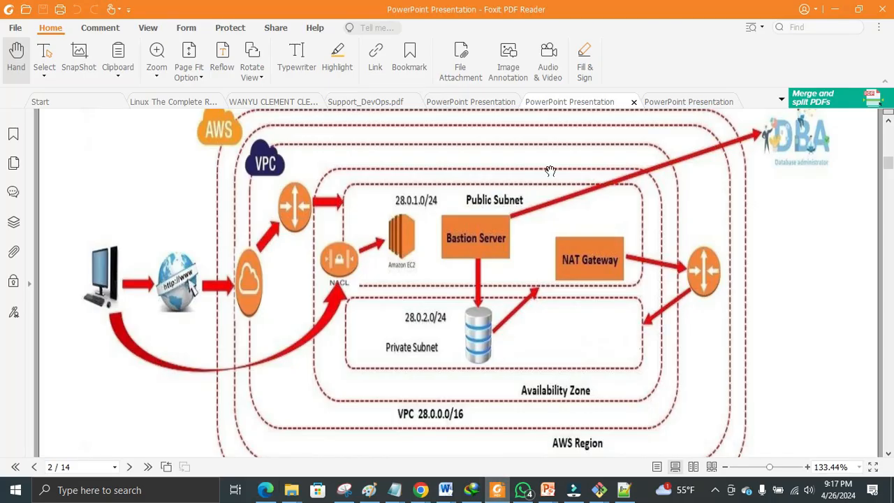
left_click(667, 102)
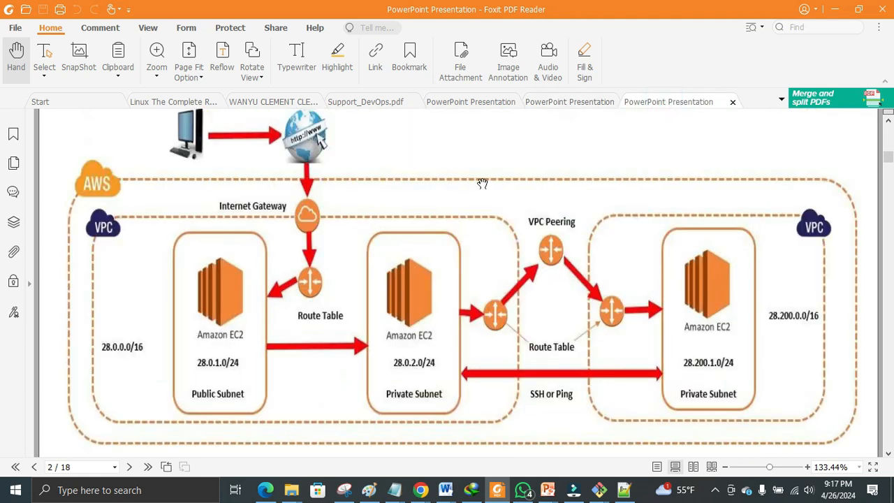
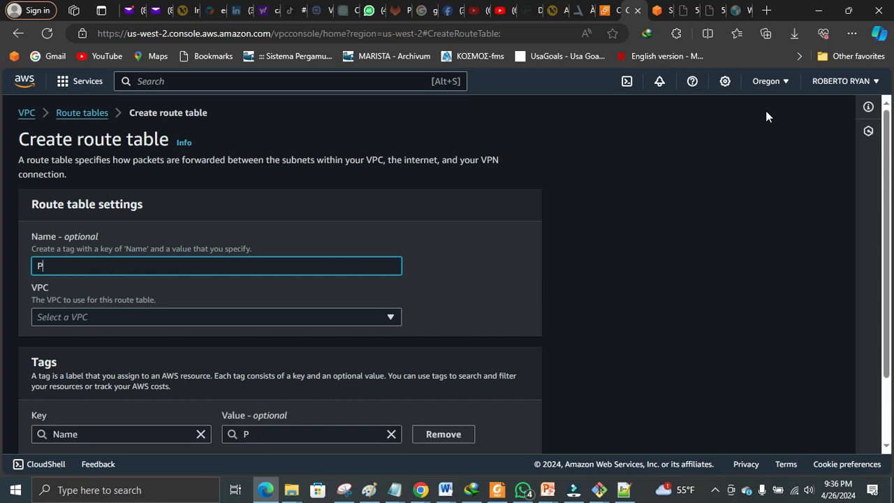
Create a route table named VPC-1-PEERING-RT for VPC-1
key("BackSpace")
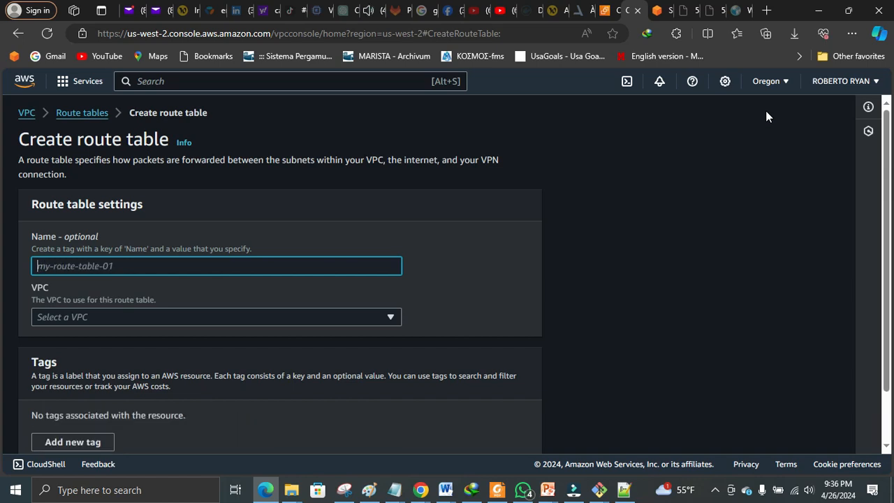
type("VPC")
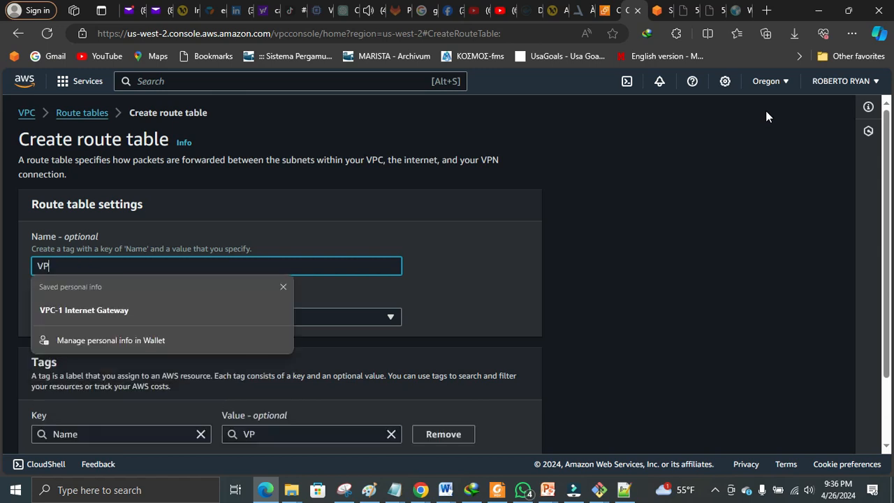
key("BackSpace")
key("BackSpace")
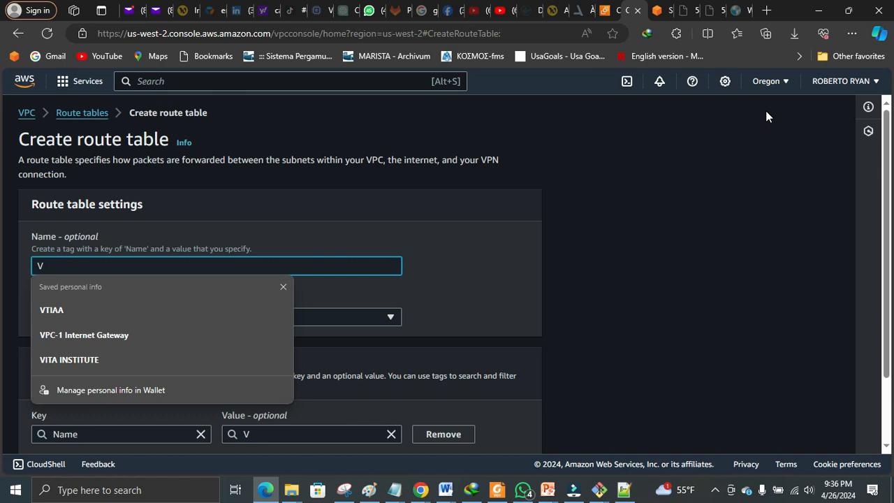
type("PC")
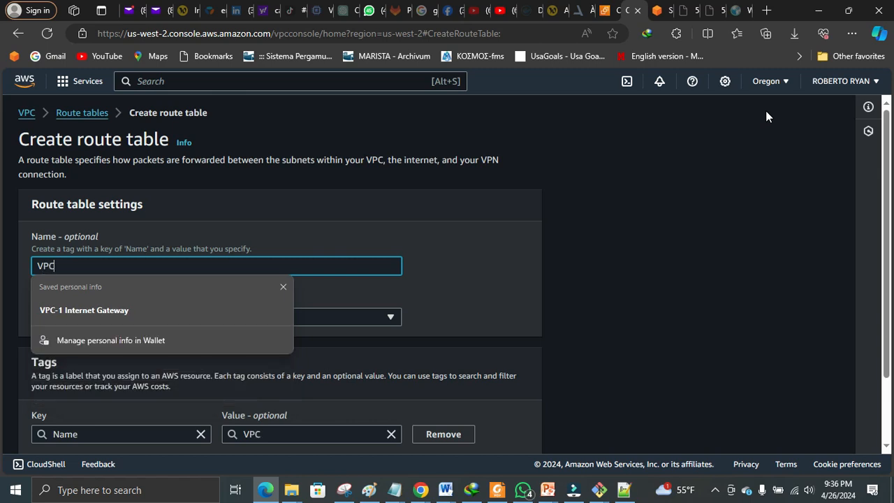
type("-1-PEE")
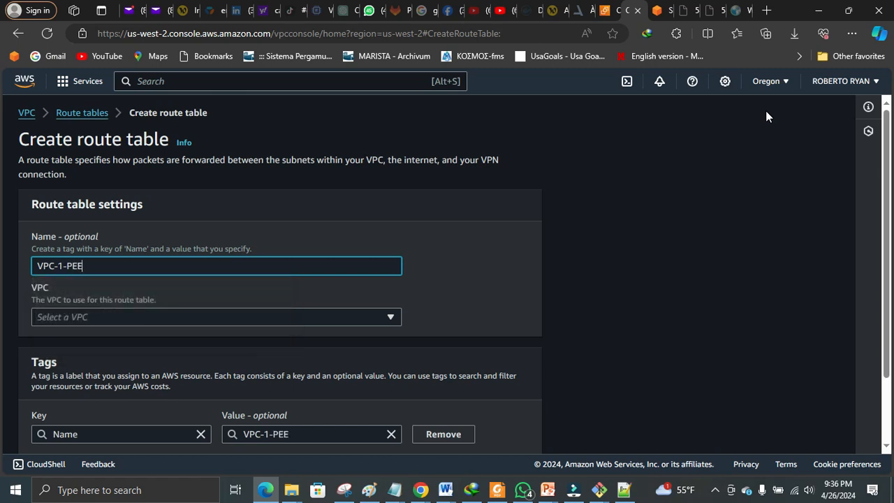
type("RING-RT")
left_click(390, 319)
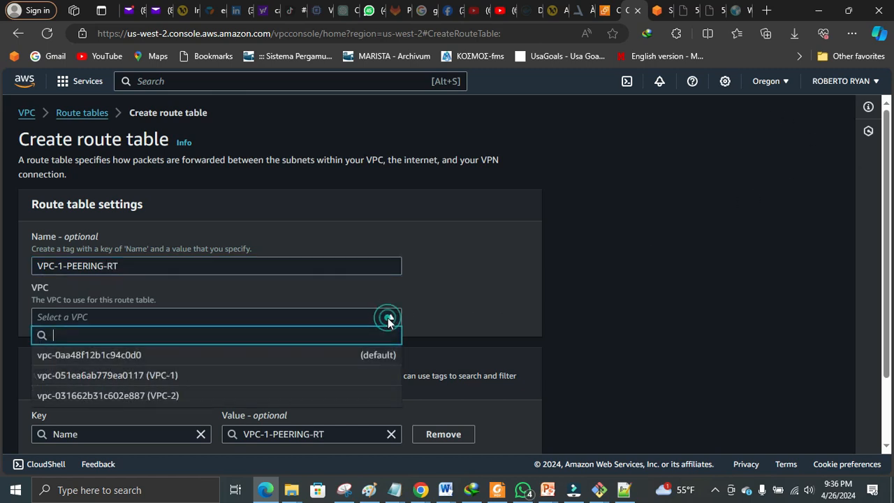
left_click(359, 376)
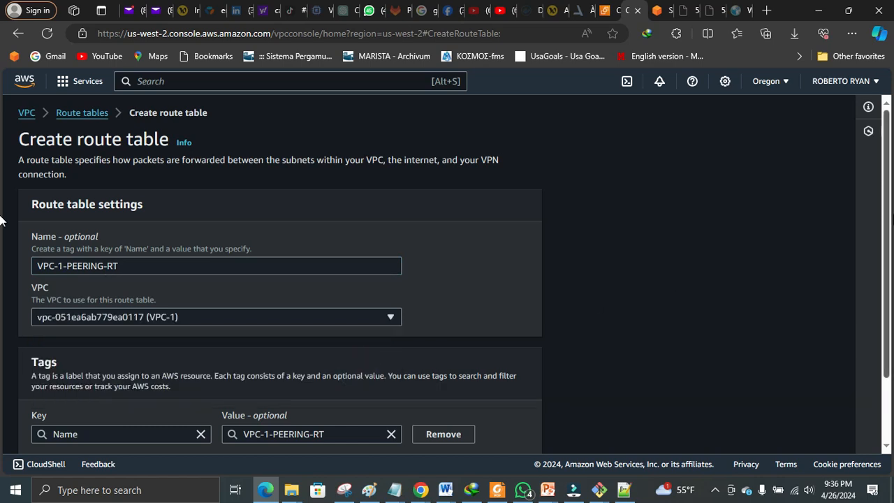
scroll(890, 312, "down", 2)
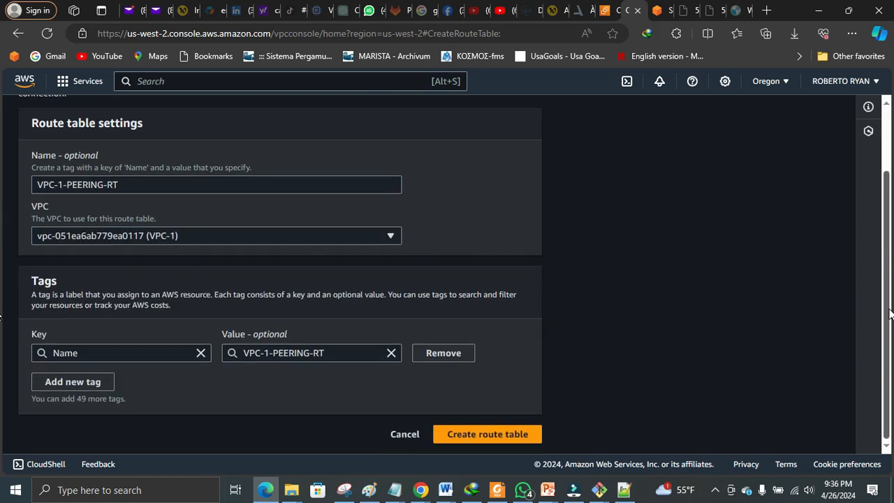
left_click(477, 434)
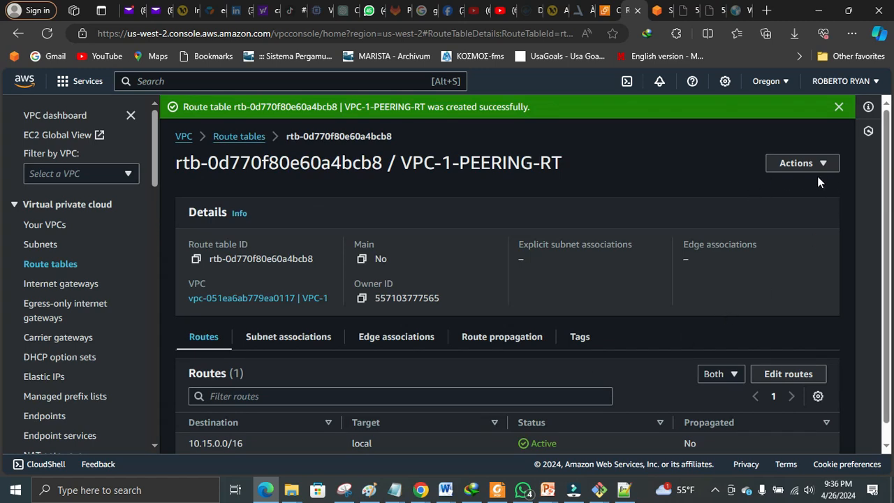
Associate PRIVATE-SUBNET-1 with the VPC-1-PEERING-RT route table and save the association
left_click_drag(886, 158, 887, 179)
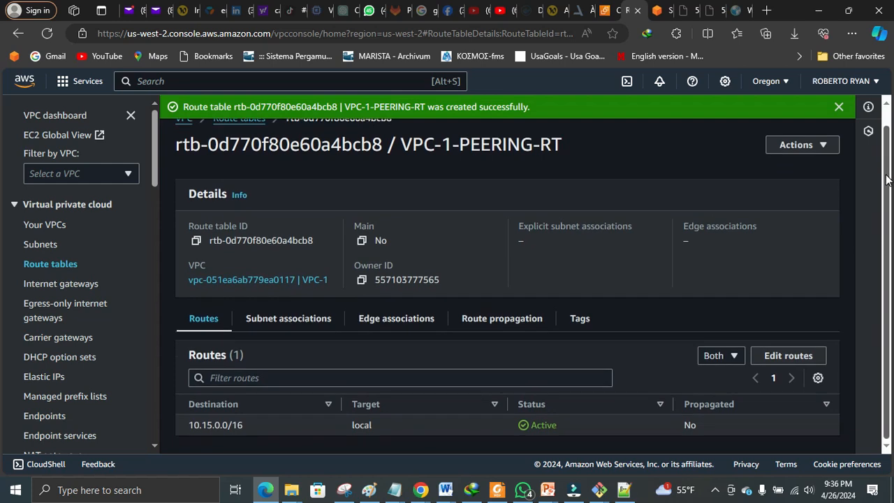
left_click(821, 146)
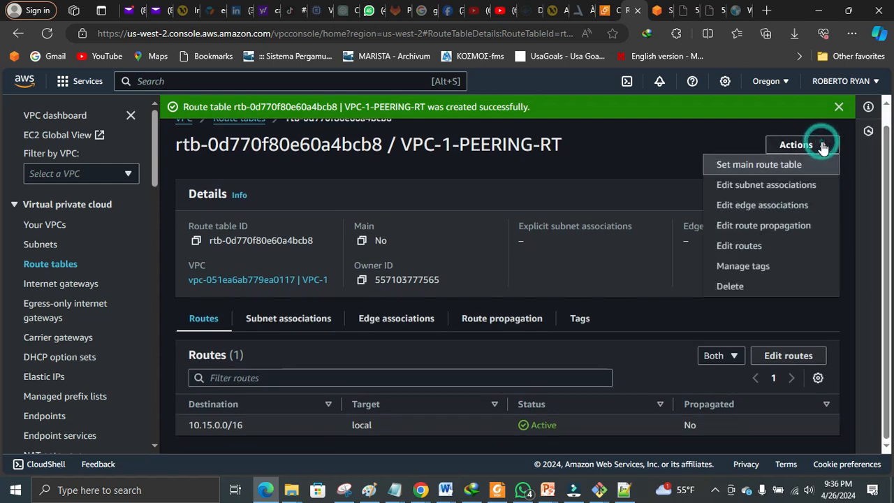
left_click(800, 186)
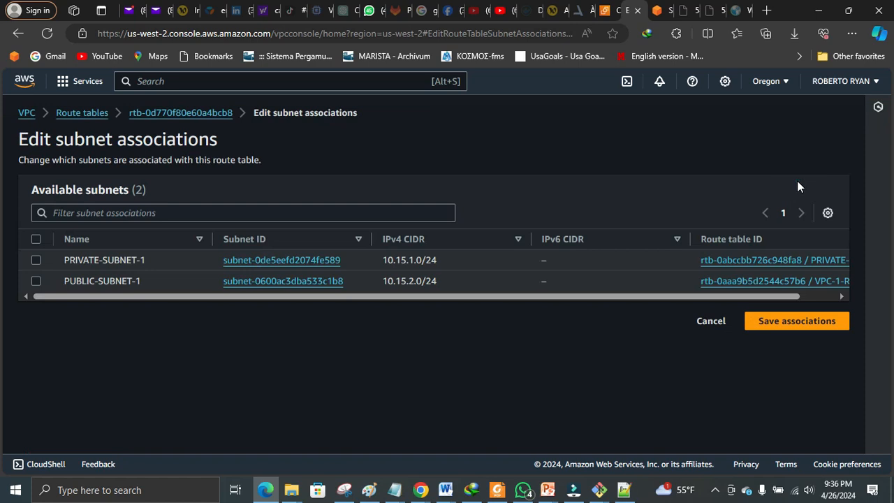
left_click(35, 259)
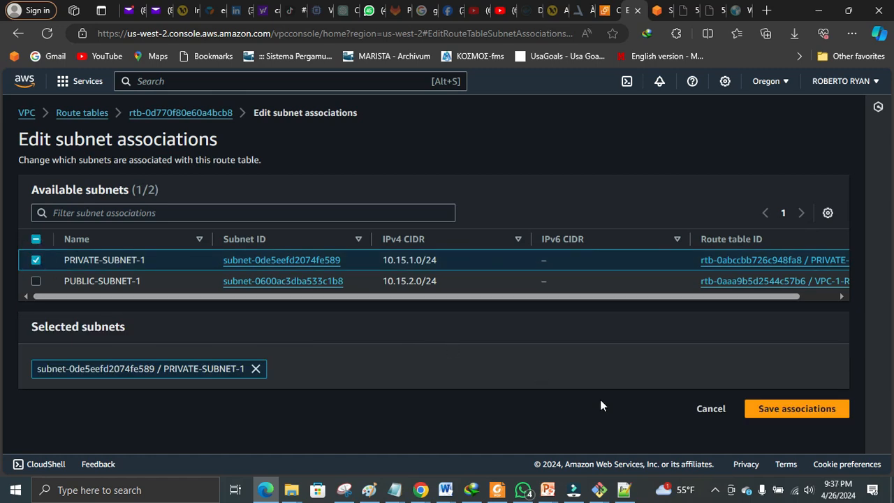
left_click(780, 410)
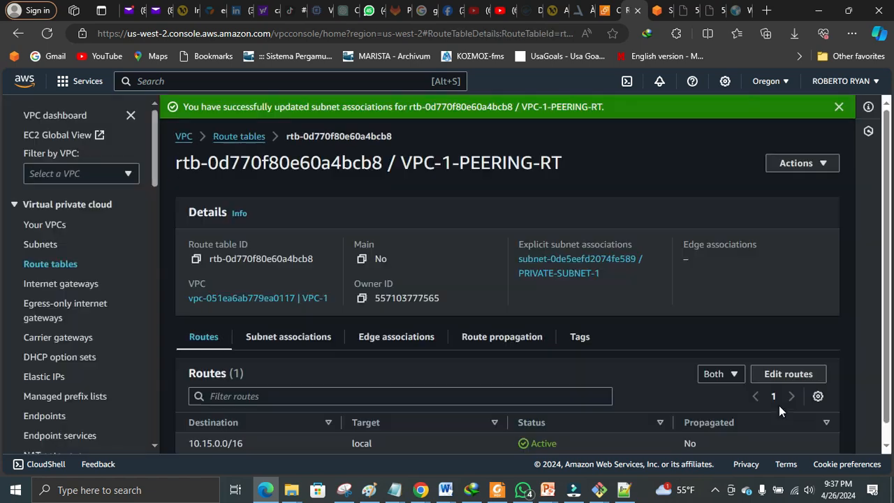
Add a route to VPC-1-PEERING-RT with the VPC-1-TO-VPC-2 peering connection as its target
left_click(802, 165)
left_click(736, 266)
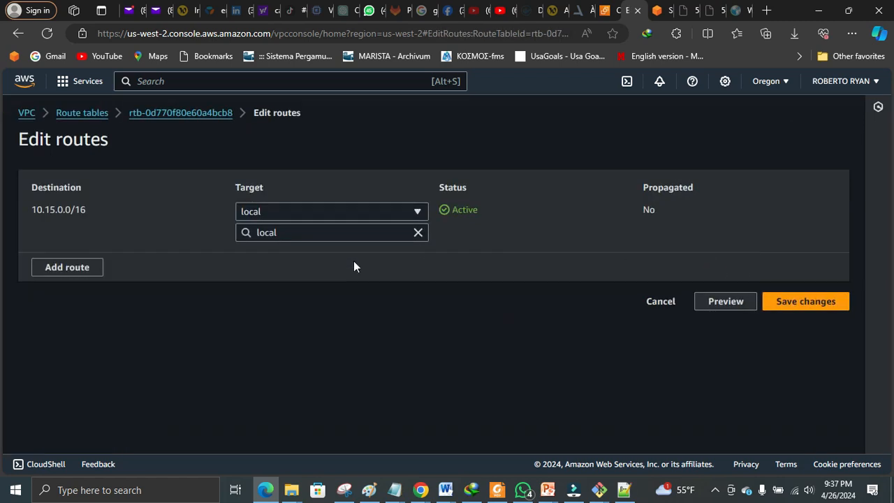
left_click(74, 269)
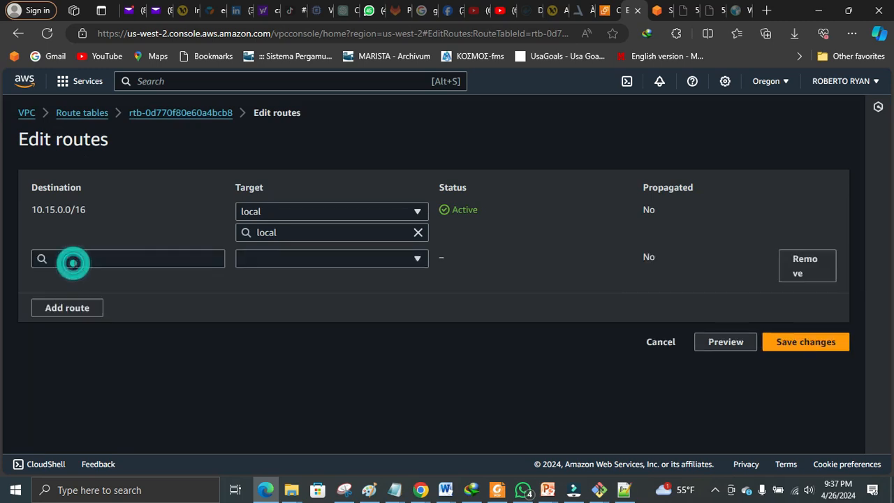
left_click(292, 258)
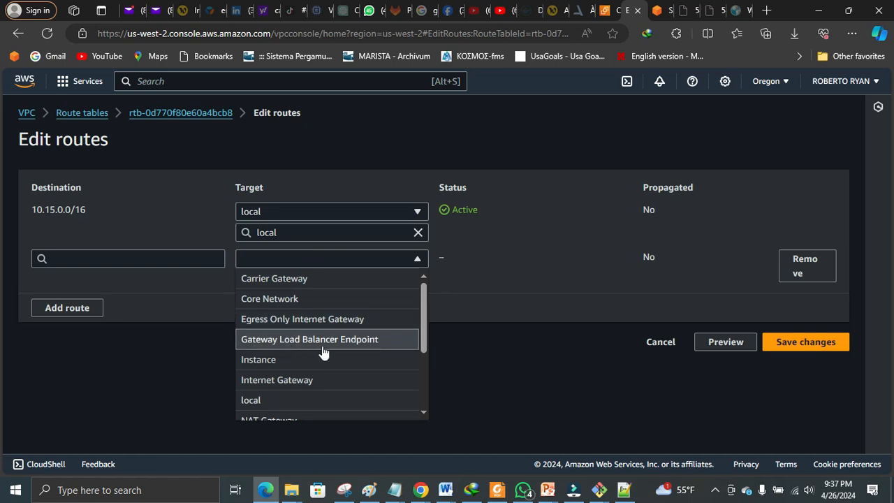
left_click_drag(422, 327, 425, 382)
left_click(381, 377)
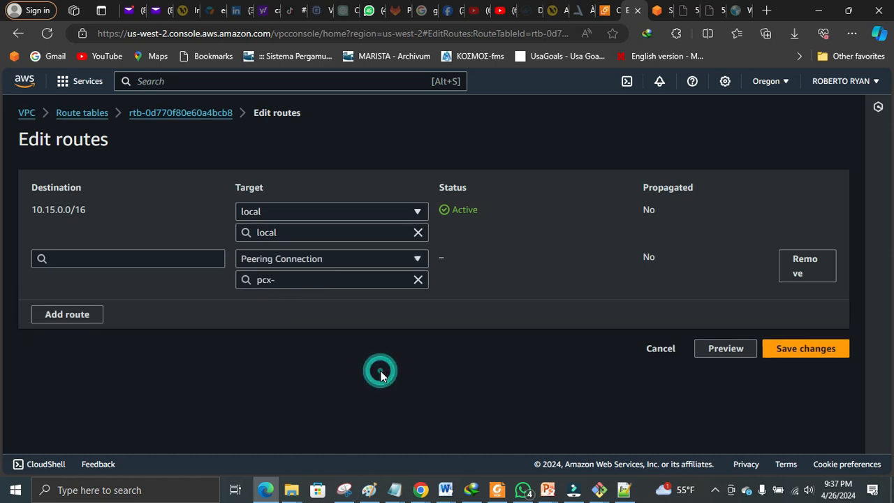
left_click(330, 281)
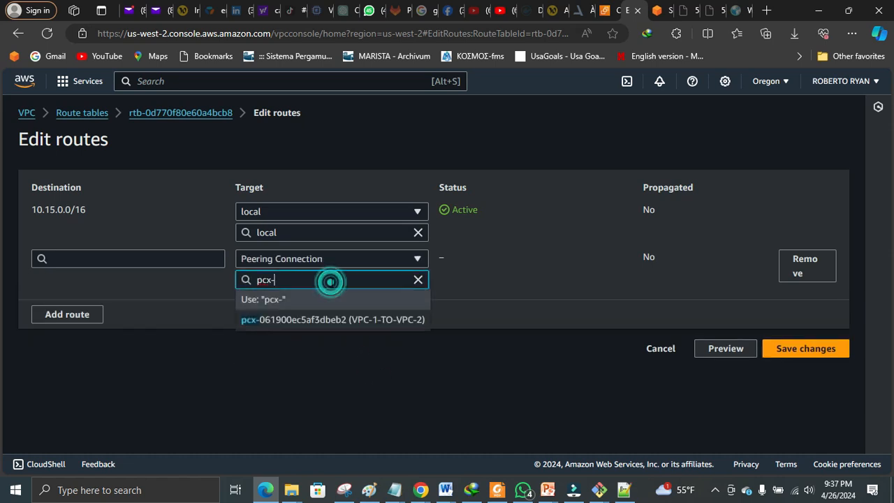
left_click(325, 318)
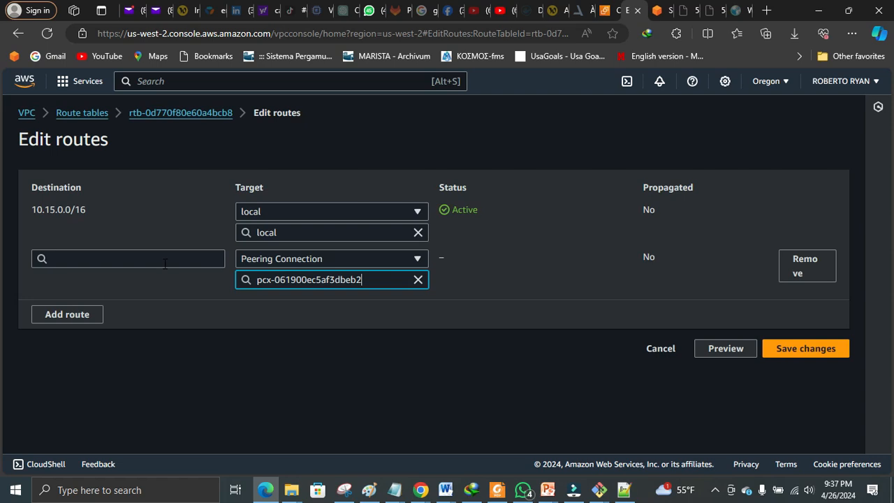
Set the new route's destination to PRIVATE SUBNET 2's range 10.20.1.0/24, copied from the Notepad notes, and save the route changes
left_click(394, 490)
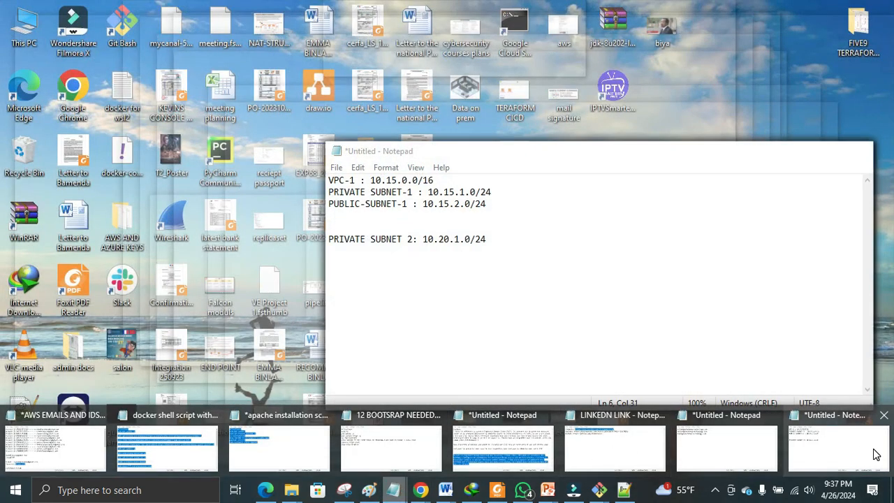
left_click(838, 447)
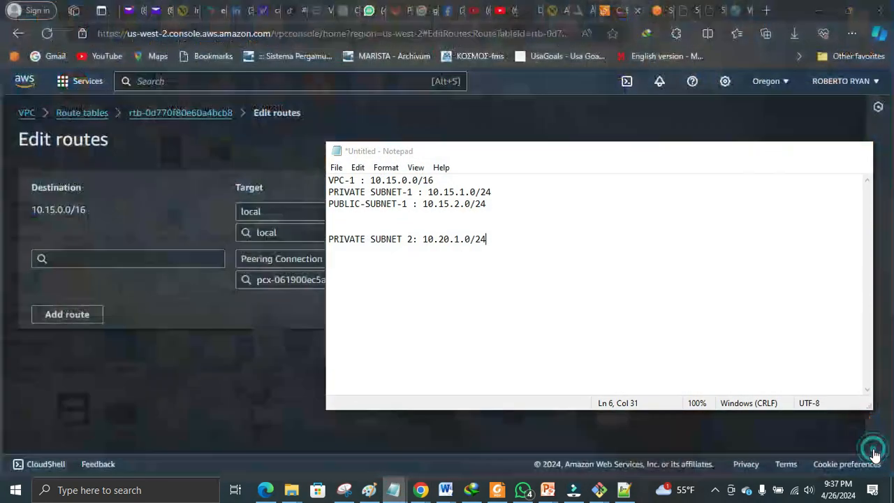
left_click_drag(487, 239, 424, 241)
key("ctrl+c")
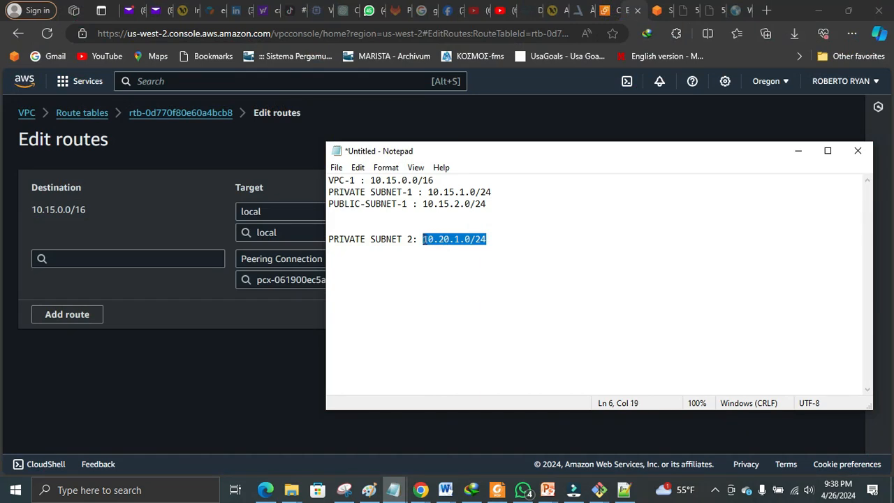
left_click(163, 260)
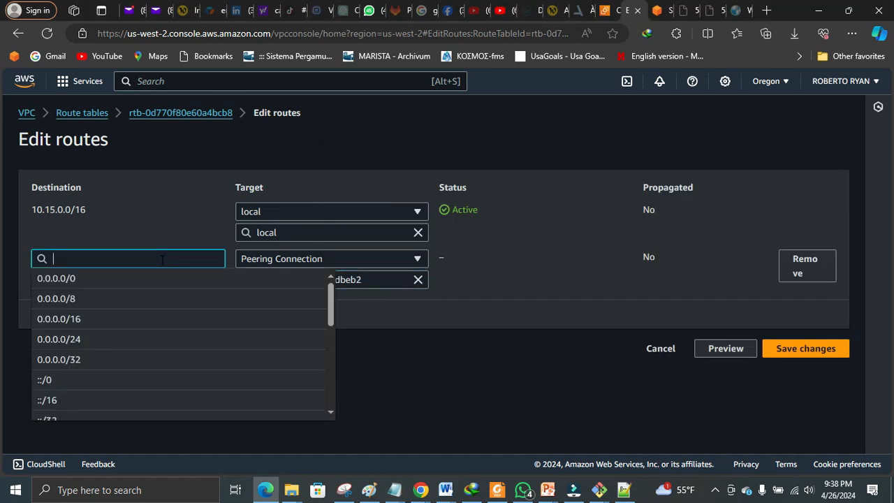
key("ctrl+v")
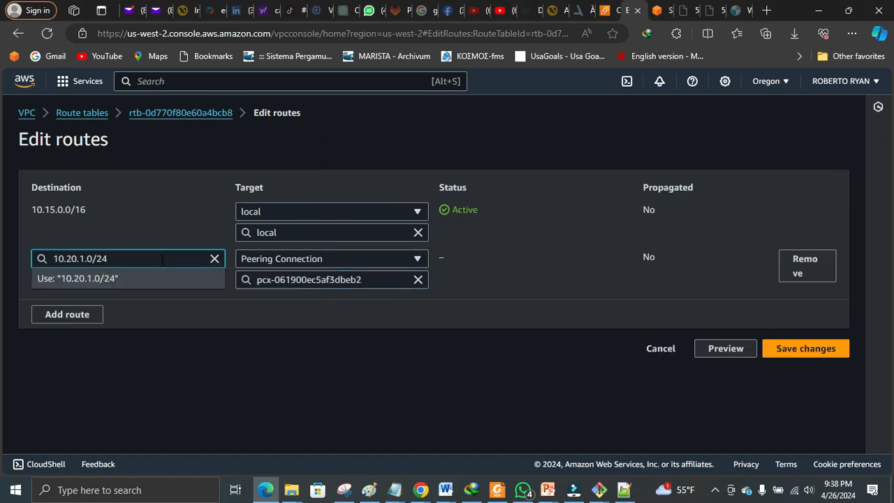
left_click(160, 278)
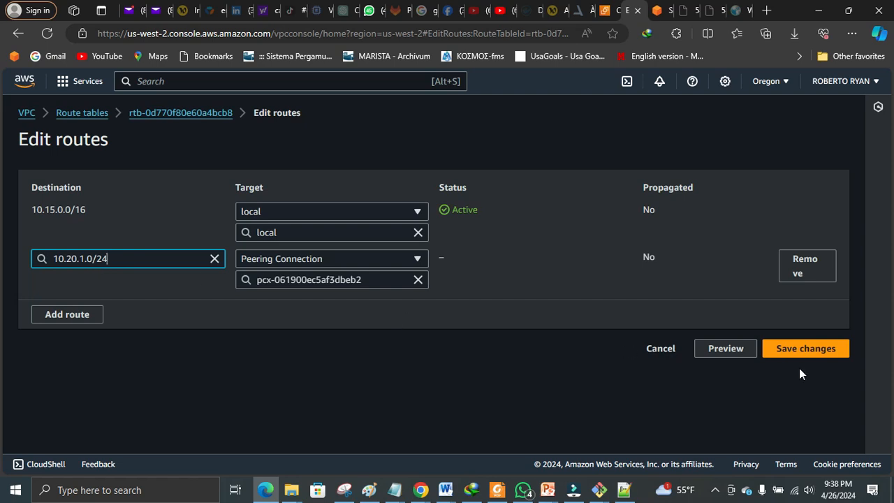
left_click(811, 353)
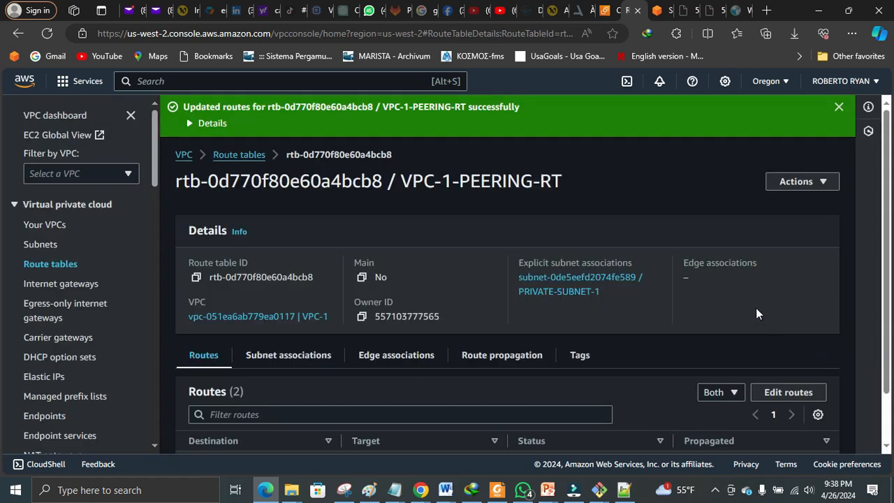
left_click(788, 181)
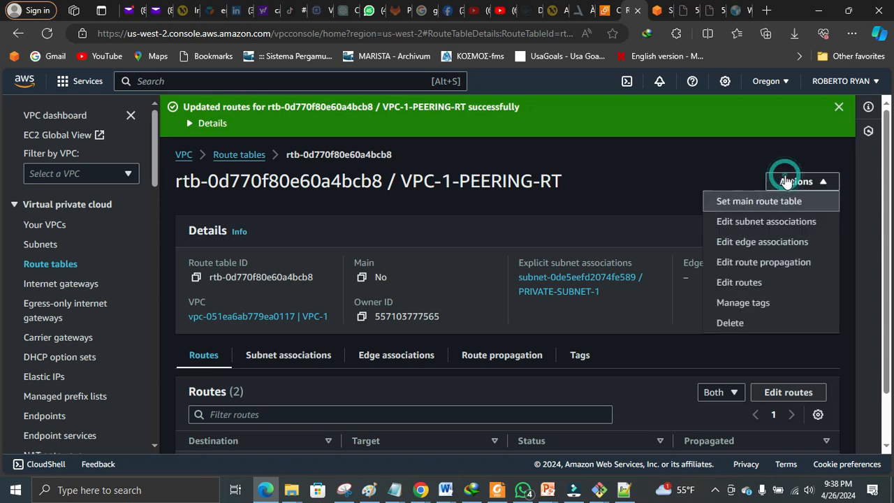
left_click(670, 154)
Create a route table named VPC-2-RT-PEERING for VPC-2
left_click(53, 263)
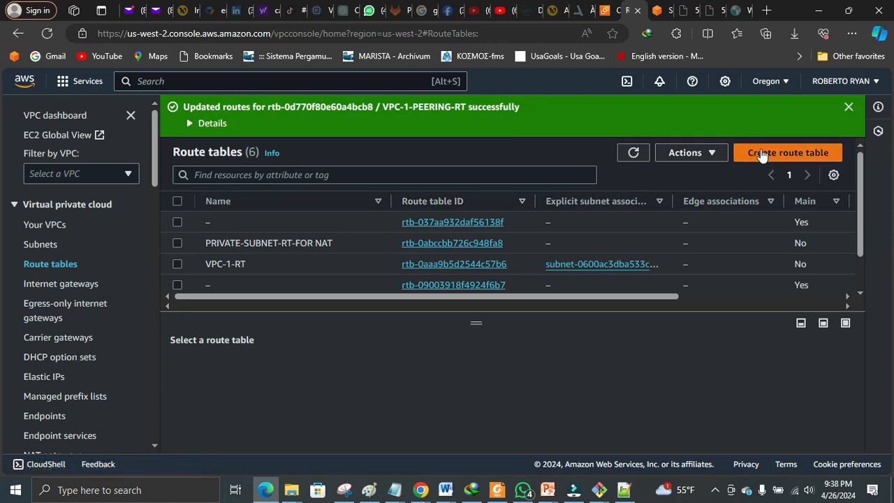
left_click(761, 154)
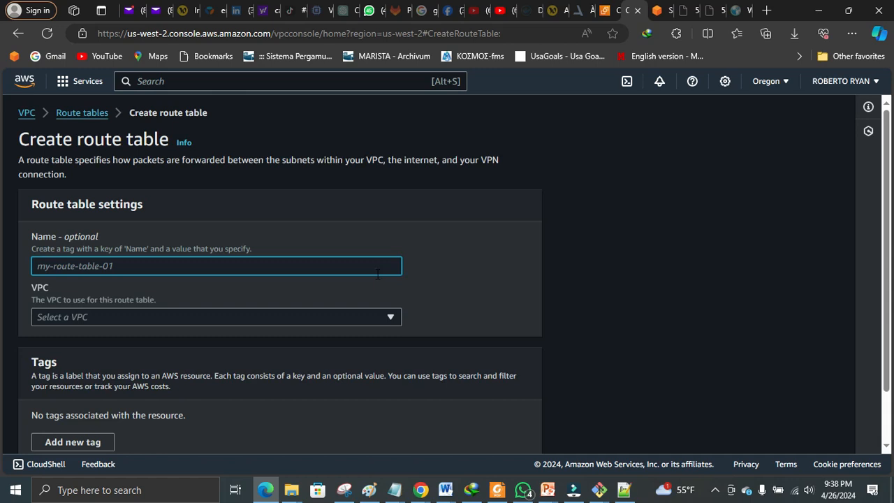
type("V")
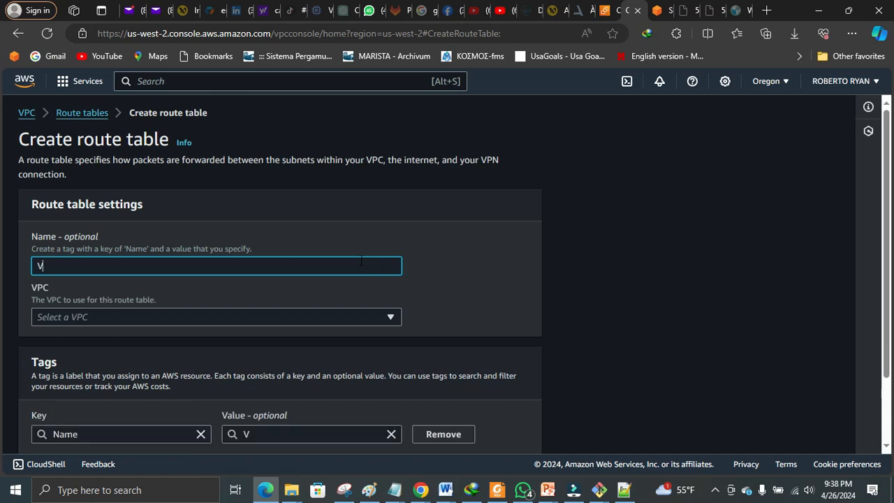
type("PC-")
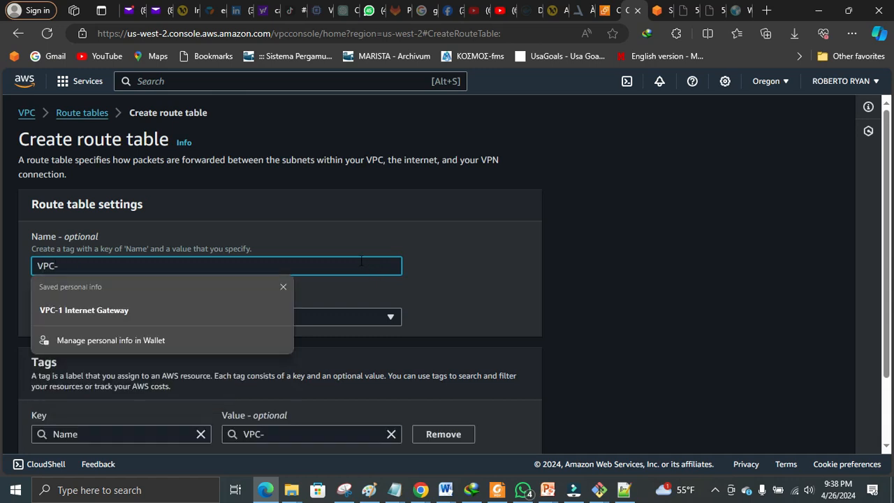
type("E")
key("BackSpace")
type("2")
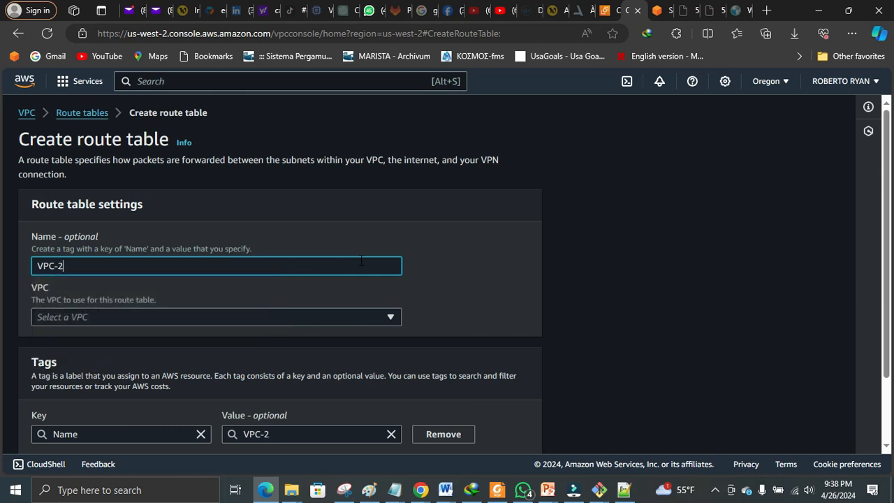
type("-RT-PEERING")
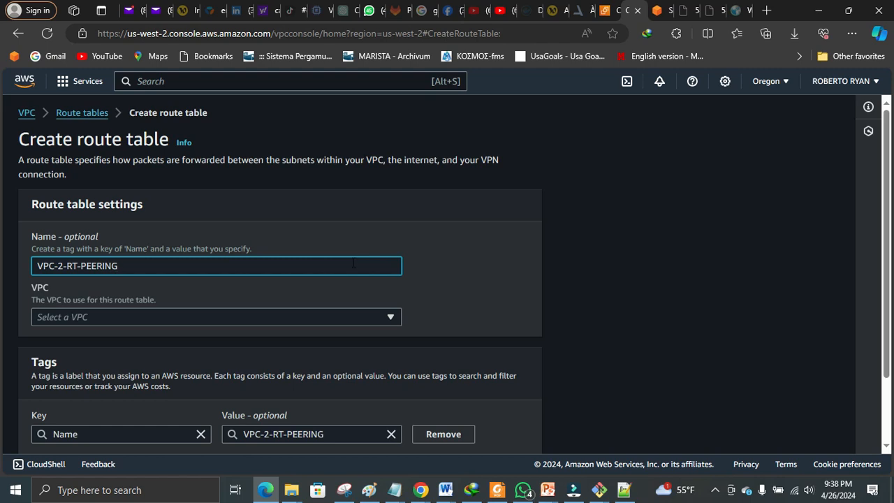
left_click(673, 270)
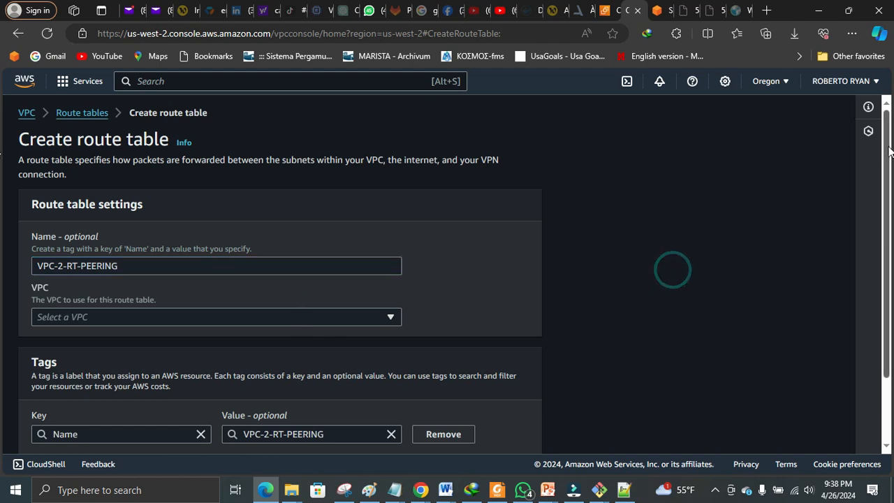
left_click_drag(890, 152, 893, 196)
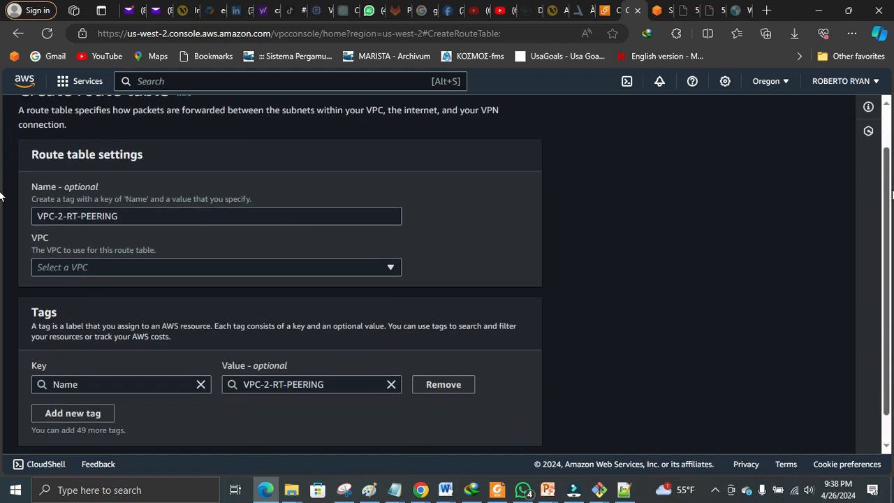
left_click(346, 268)
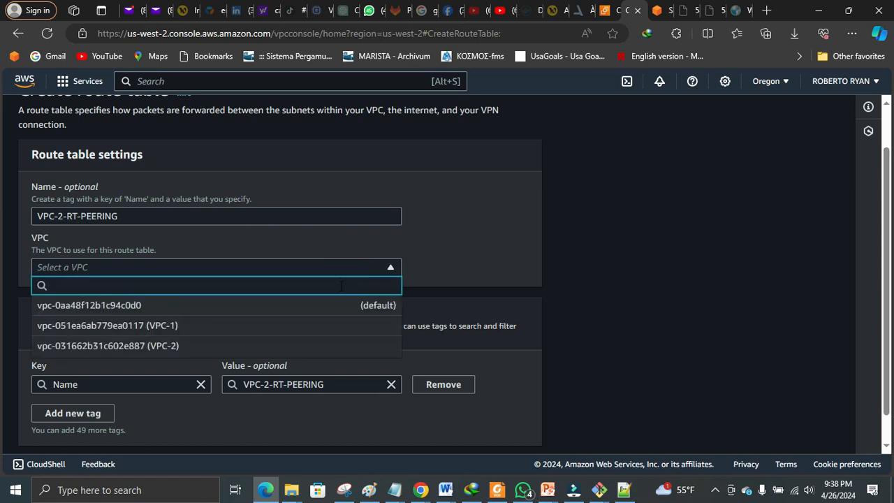
left_click(319, 346)
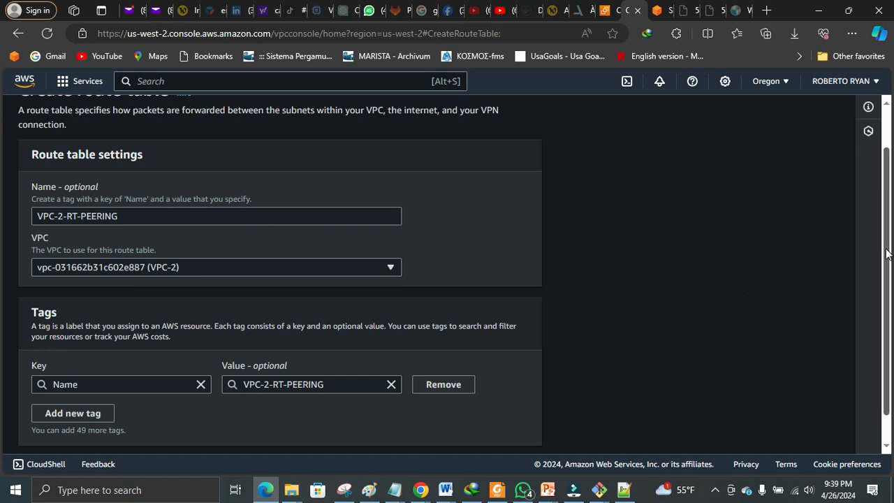
scroll(772, 373, "down", 2)
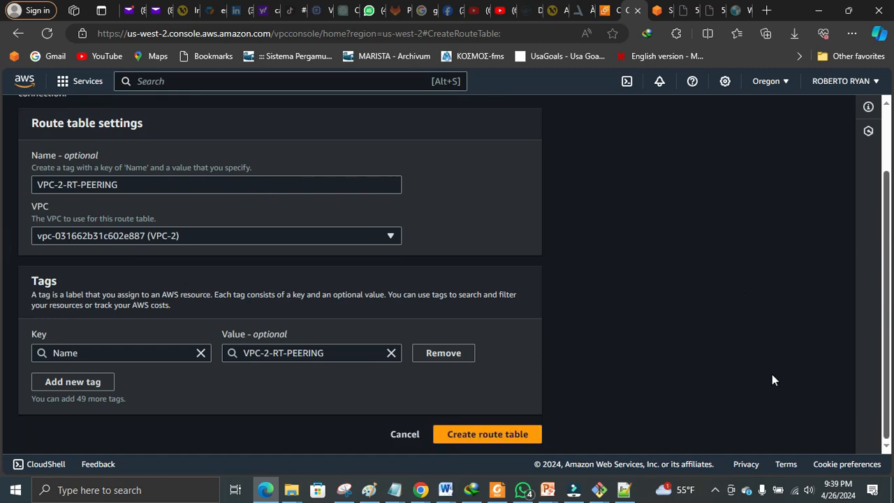
left_click(498, 436)
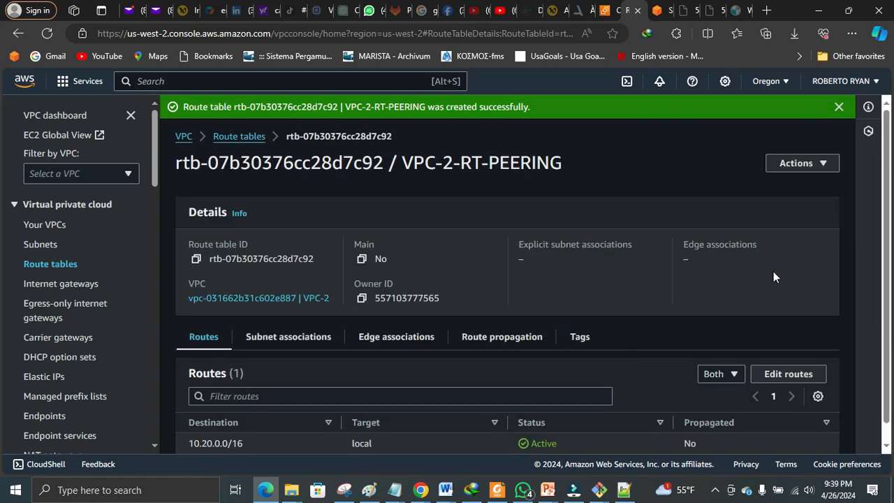
Associate PRIVATE-SUBNET-2 with the VPC-2-RT-PEERING route table and save the association
left_click(810, 166)
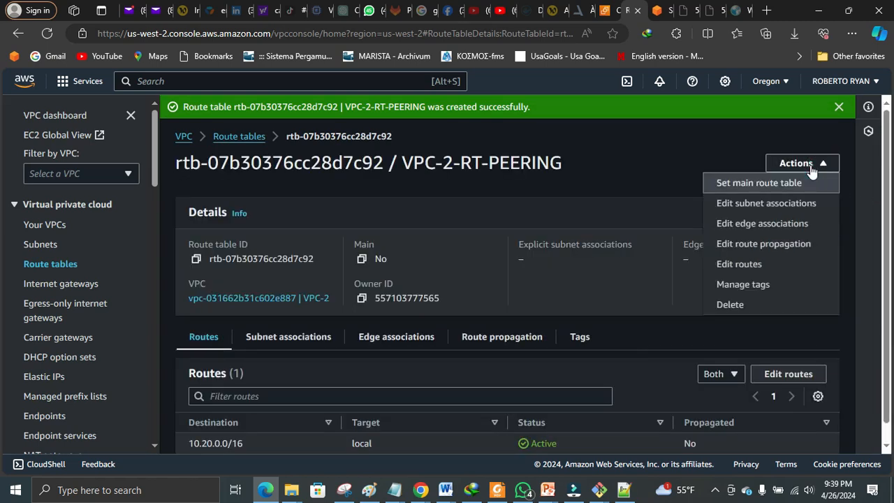
left_click(794, 203)
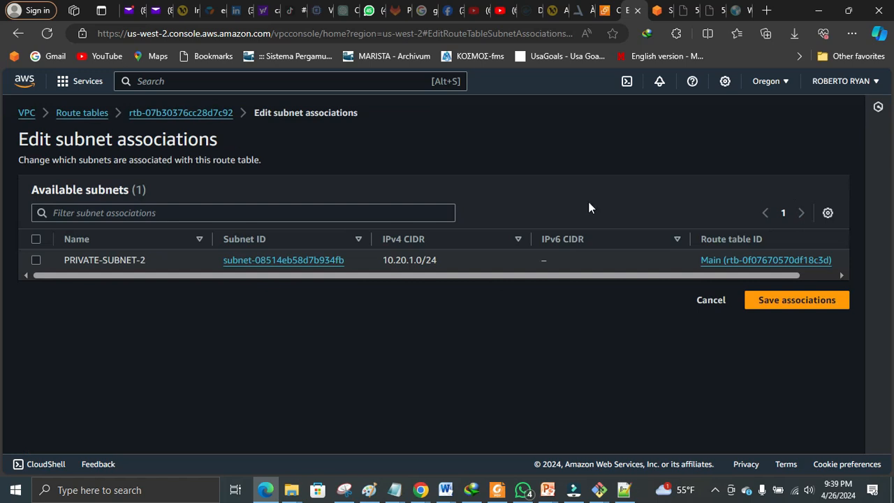
left_click(36, 260)
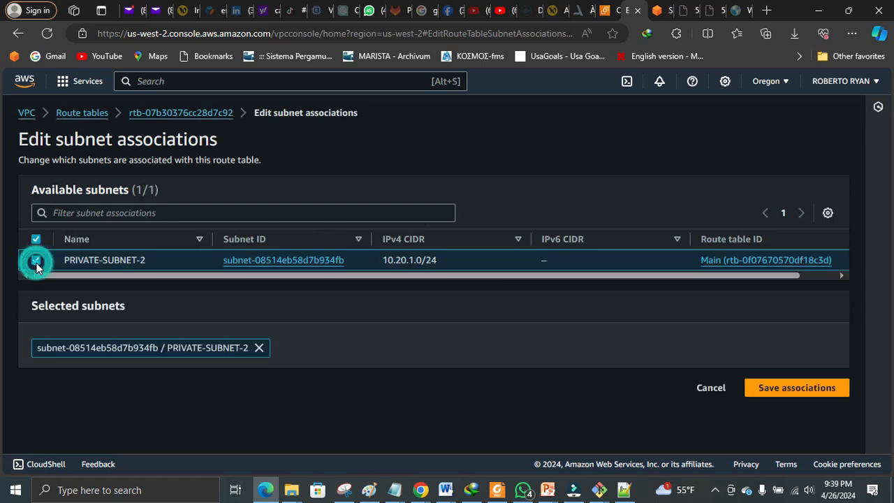
left_click(784, 389)
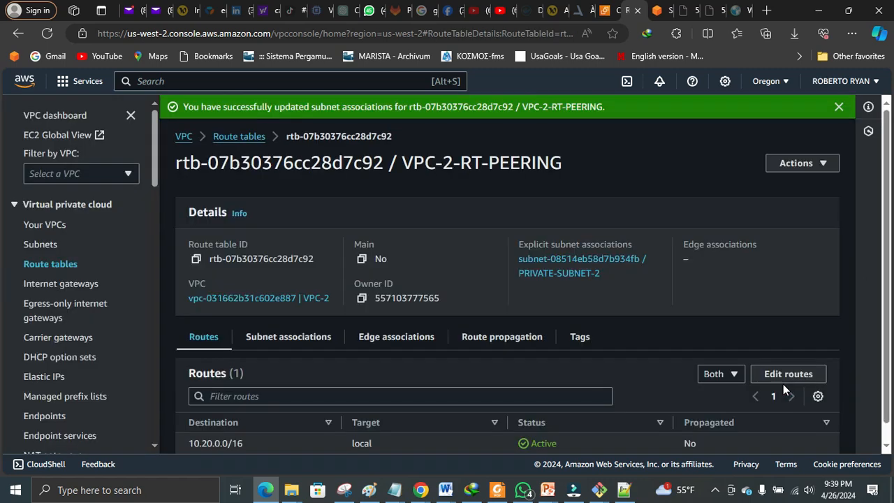
Add a route to VPC-2-RT-PEERING with the VPC-1-TO-VPC-2 peering connection as its target
scroll(883, 193, "down", 1)
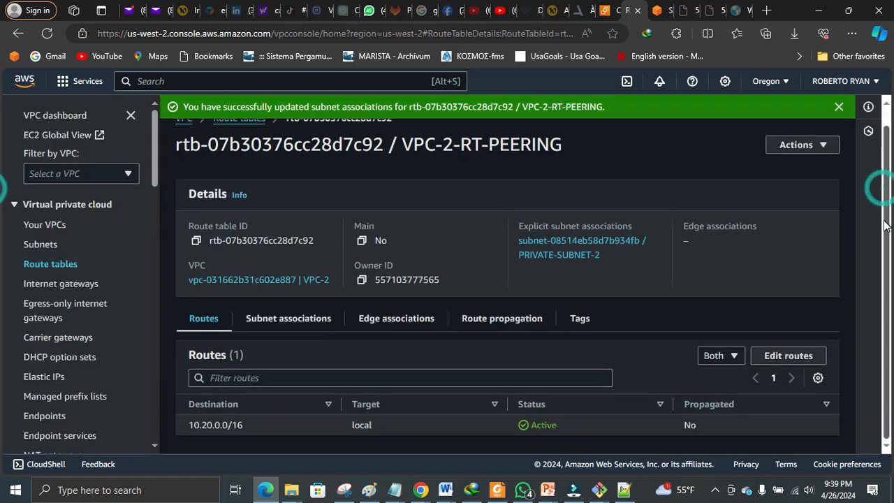
left_click(803, 151)
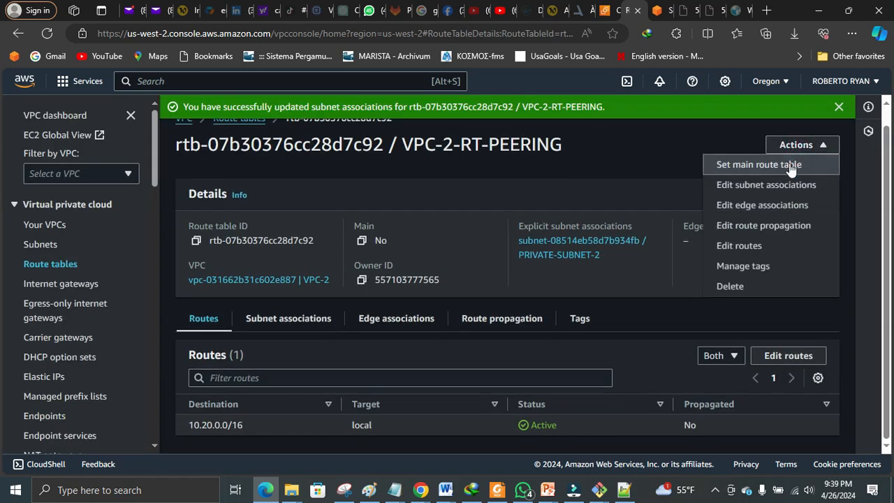
left_click(754, 257)
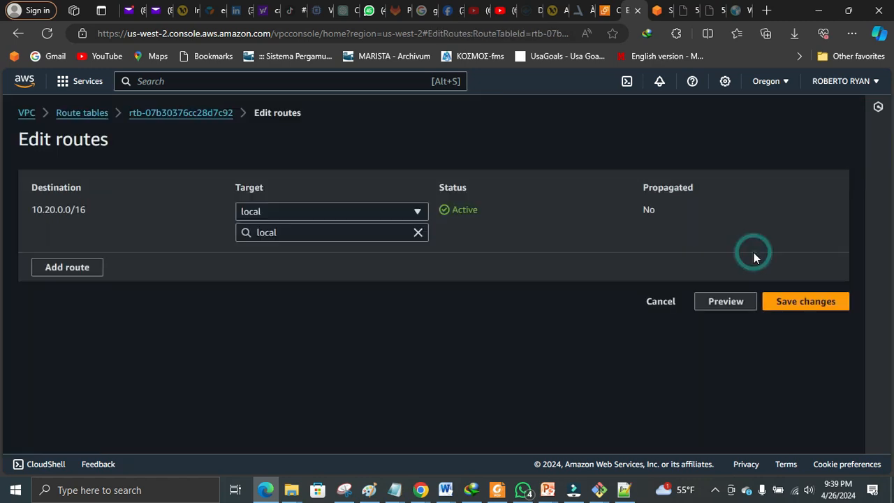
left_click(68, 273)
left_click(265, 260)
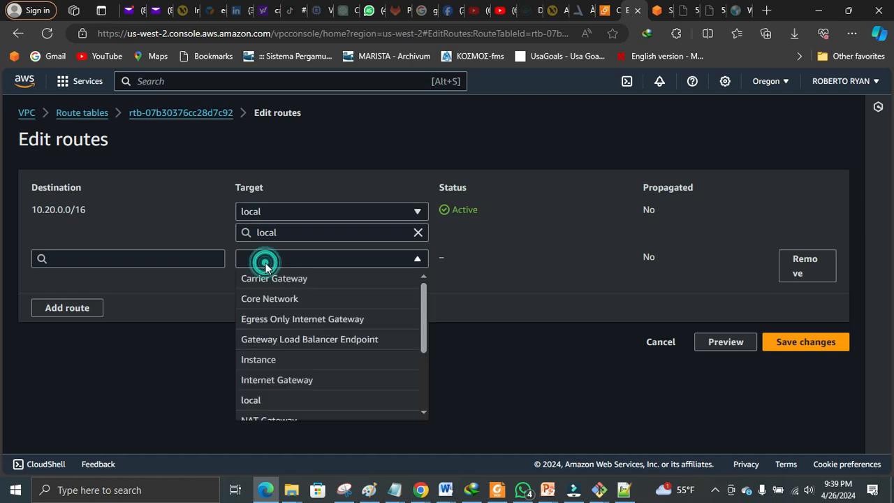
left_click_drag(423, 315, 424, 359)
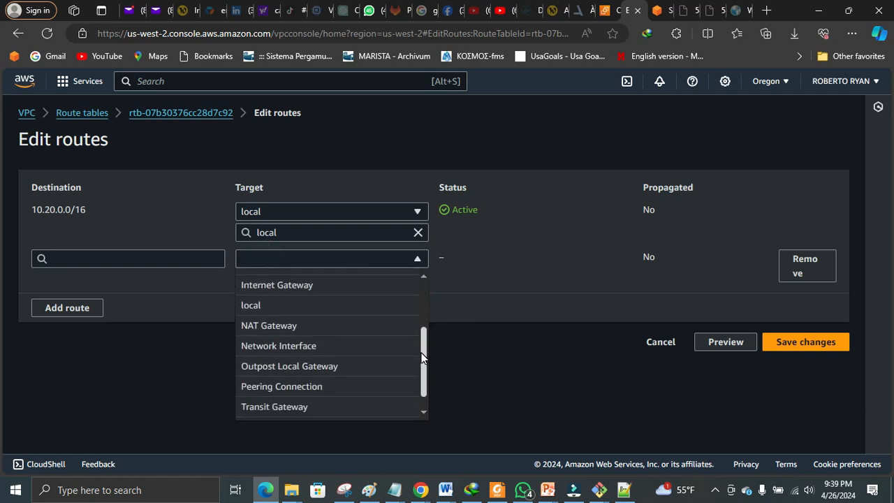
left_click(360, 387)
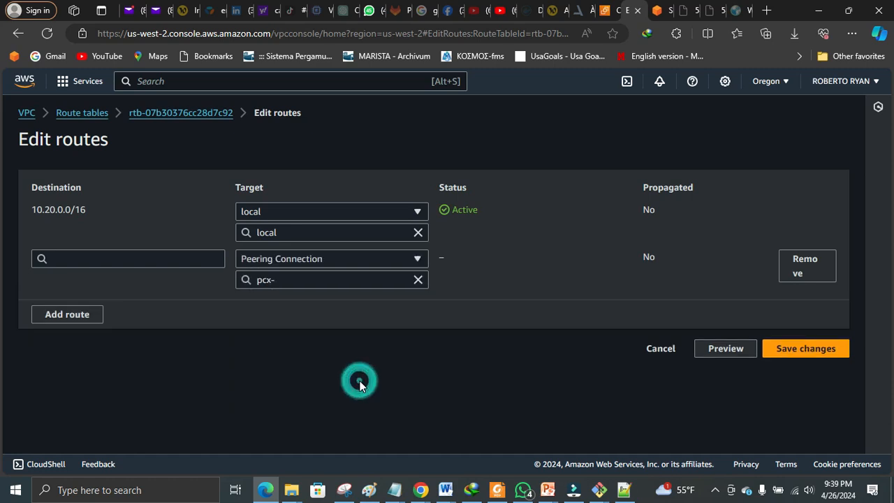
left_click(322, 281)
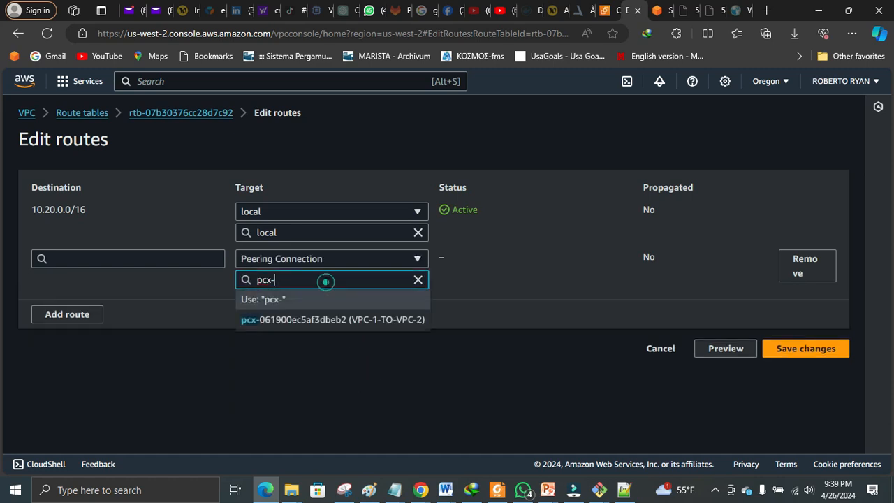
left_click(321, 318)
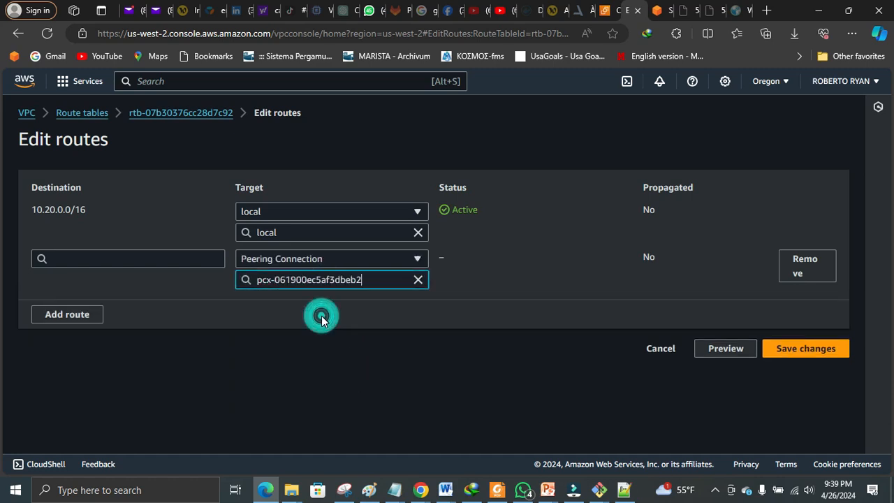
Set the new route's destination to PRIVATE SUBNET-1's range 10.15.1.0/24, copied from the Notepad notes, and save the route changes
left_click(194, 261)
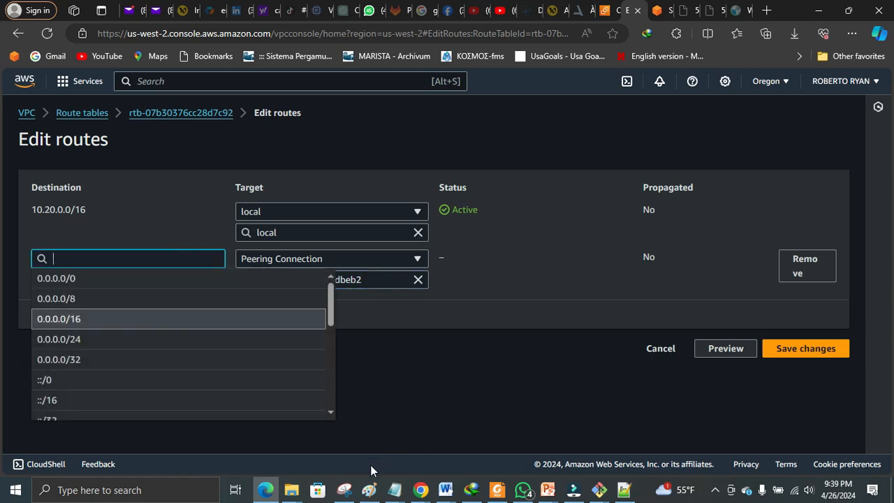
left_click(395, 489)
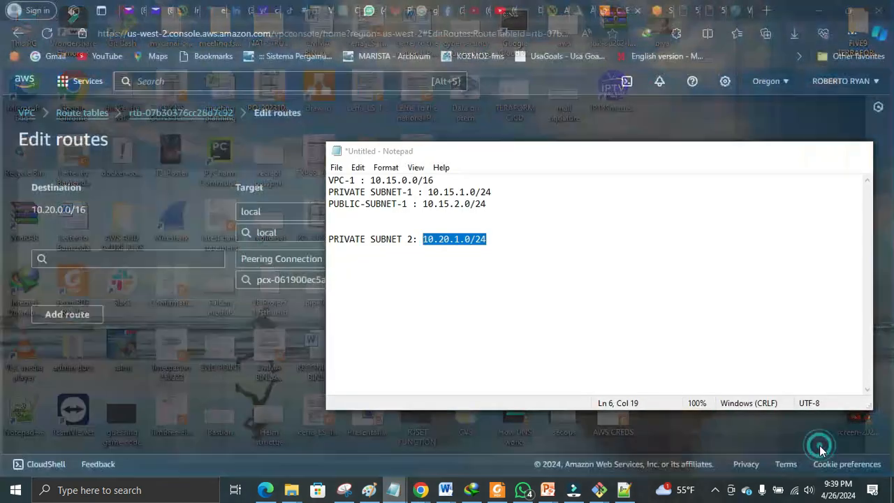
left_click(820, 445)
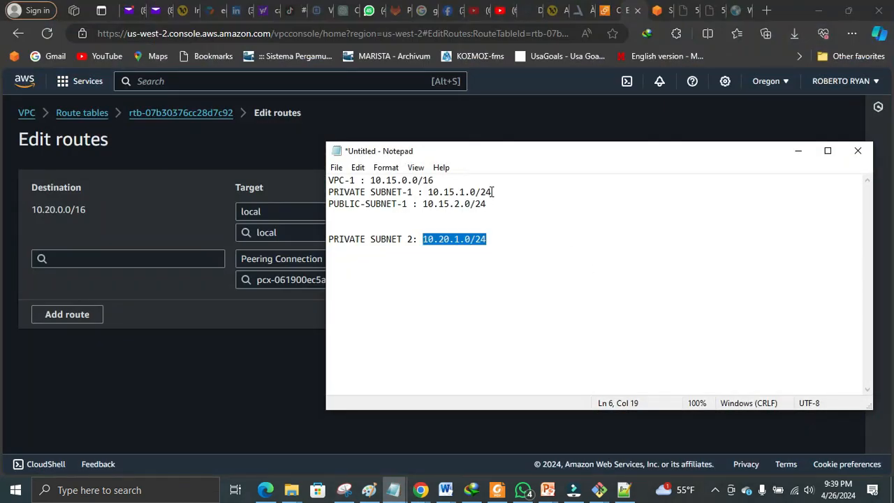
left_click_drag(492, 191, 428, 191)
key("ctrl+c")
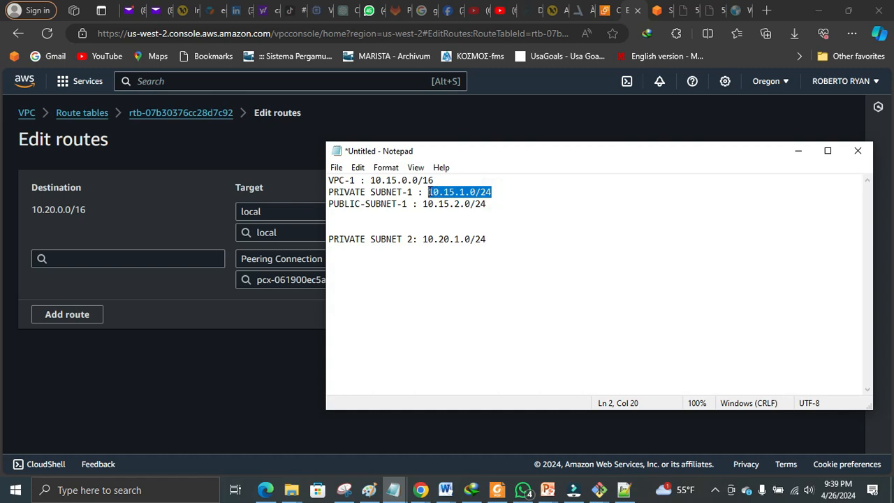
left_click(133, 257)
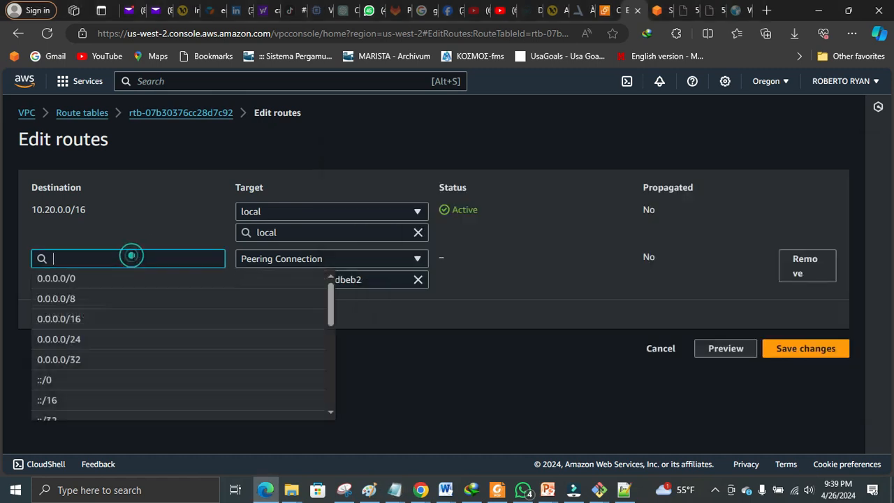
key("ctrl+v")
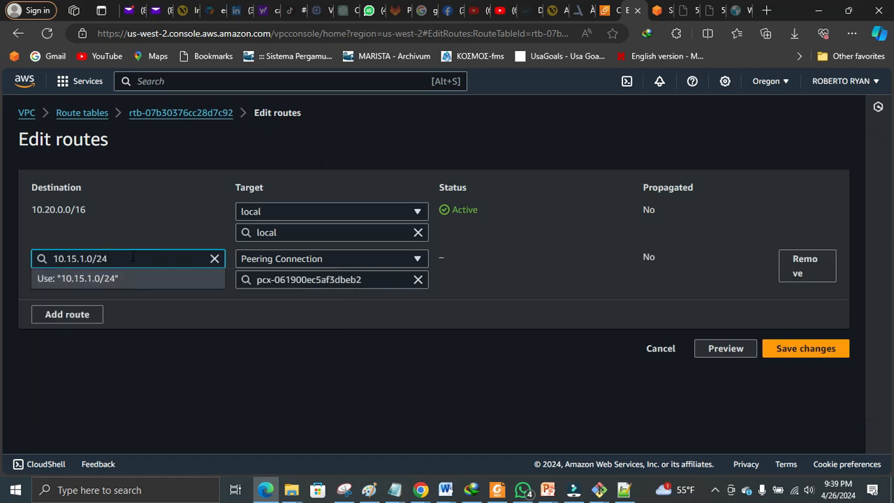
left_click(130, 280)
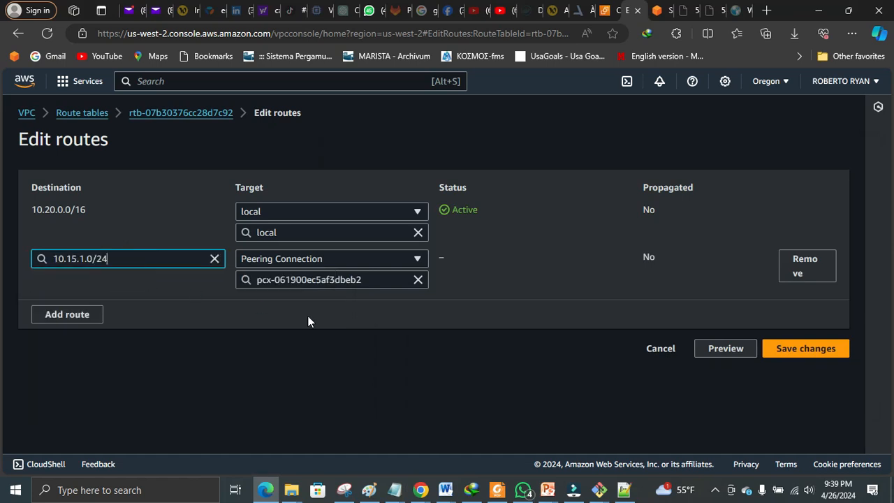
left_click(797, 353)
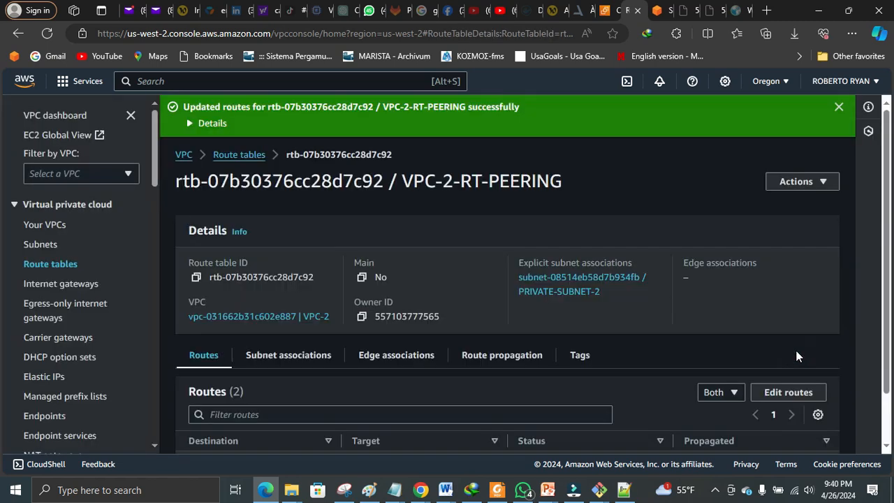
left_click(599, 492)
left_click(637, 438)
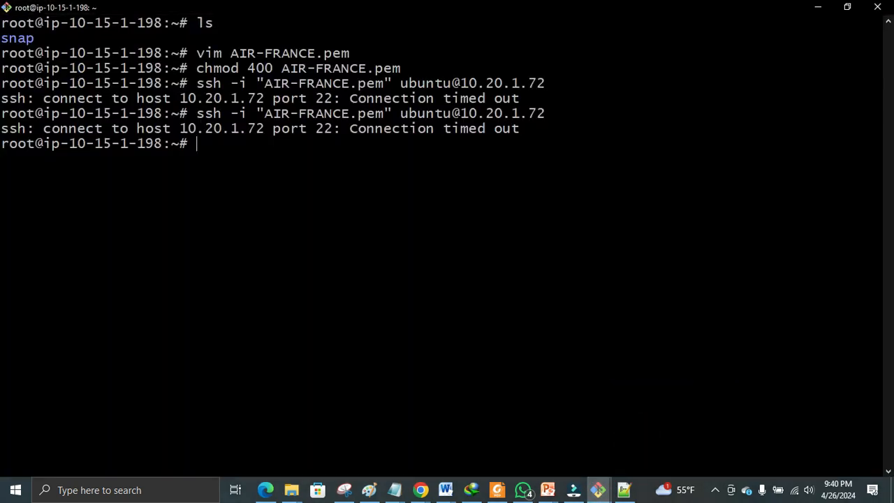
key("Up")
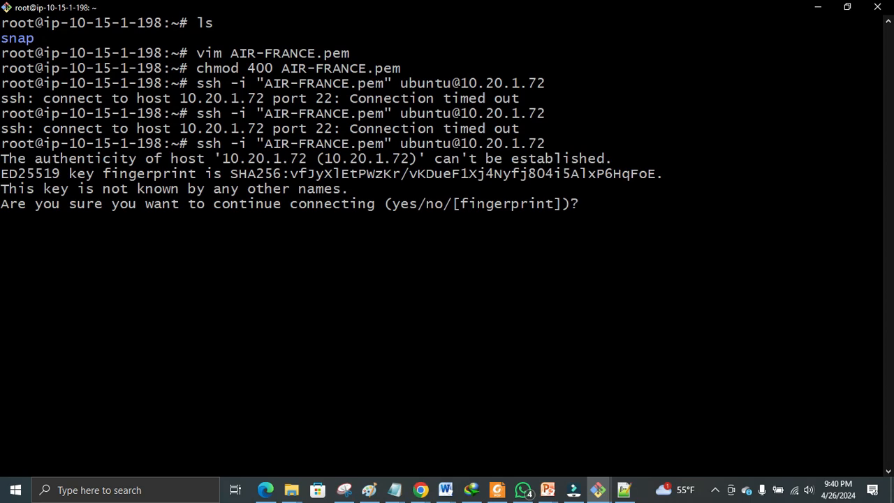
type("yes")
key("Return")
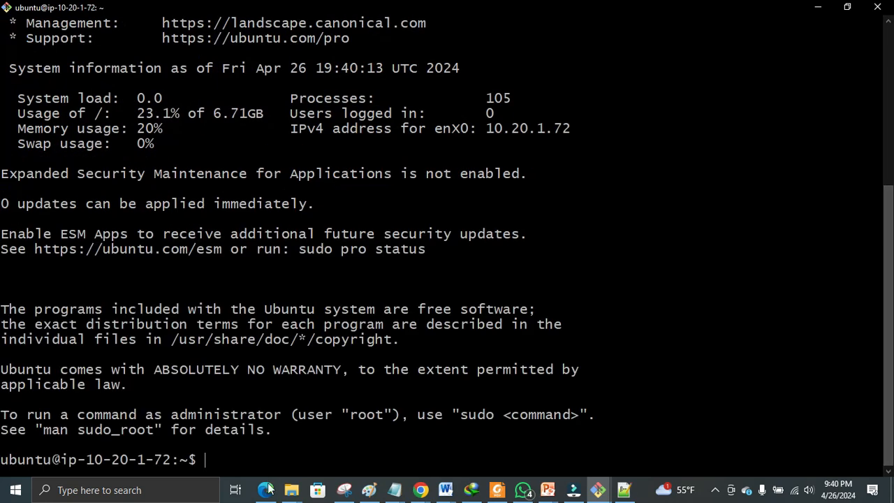
Switch to Foxit PDF Reader and review the VPC peering architecture diagram
mouse_move(265, 490)
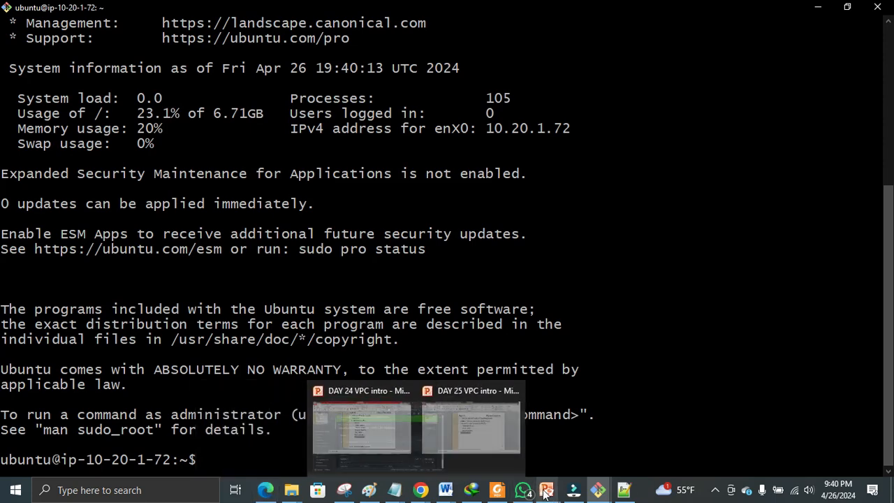
left_click(499, 492)
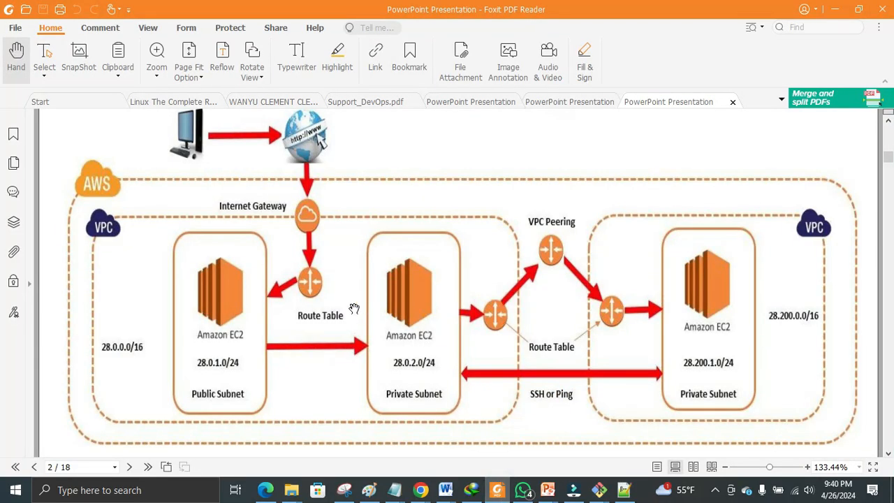
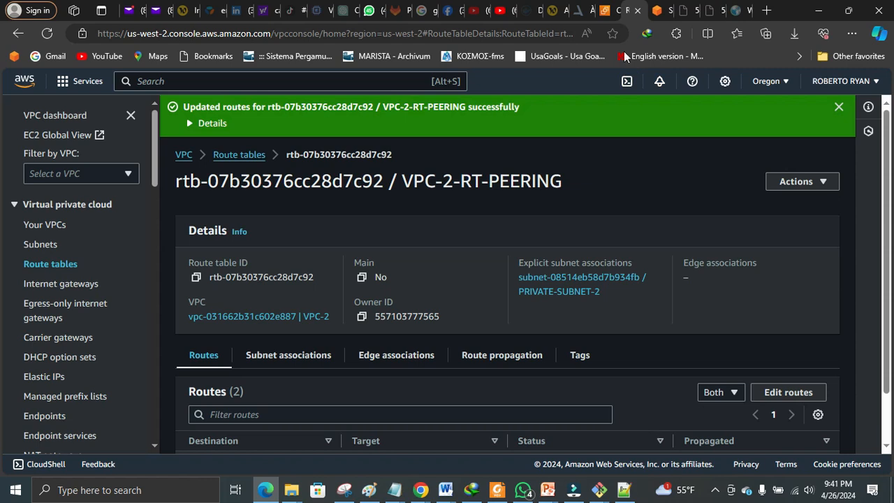
Switch to the AWS console in Edge, terminate the EC2 instances VPC-2-INSTANCE, VPC-1-DB, BASTION and WEBSERVER-1, and refresh the instance list
left_click(602, 10)
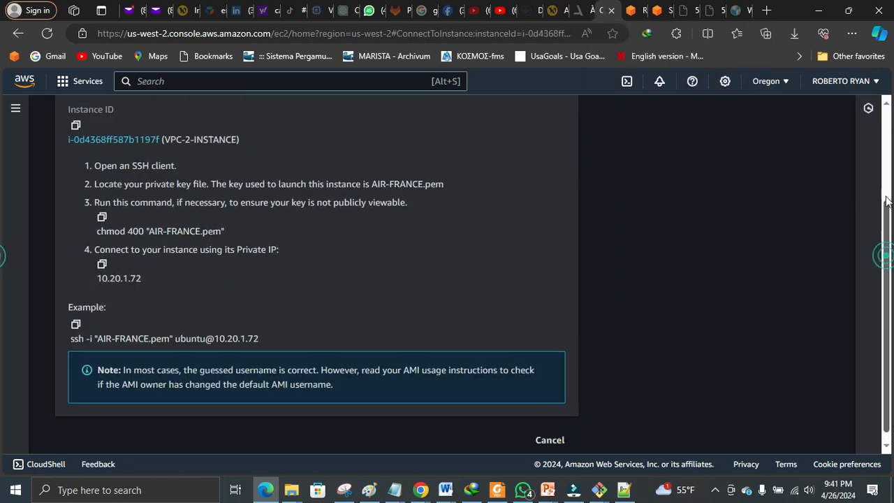
left_click_drag(887, 260, 887, 134)
left_click(103, 116)
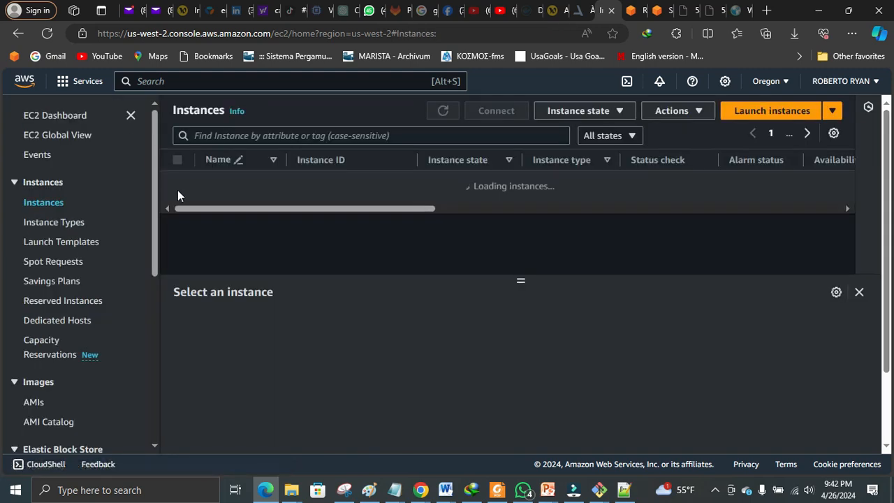
left_click(175, 182)
left_click(178, 203)
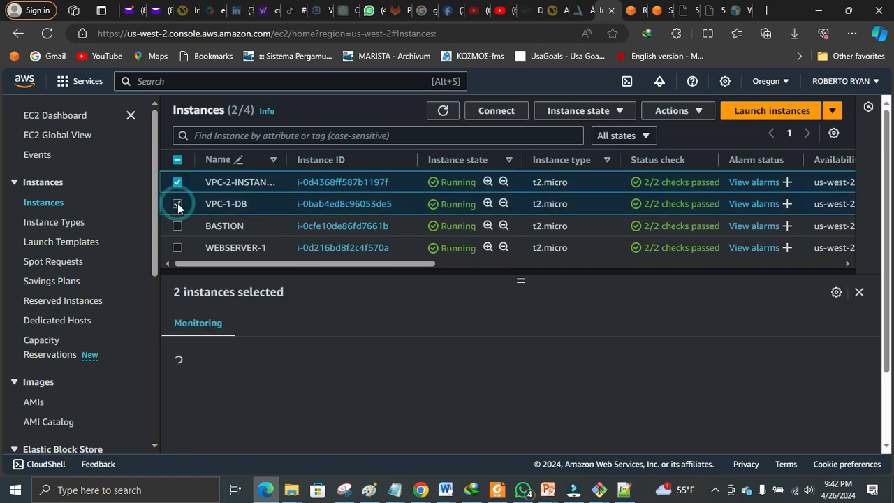
left_click(177, 227)
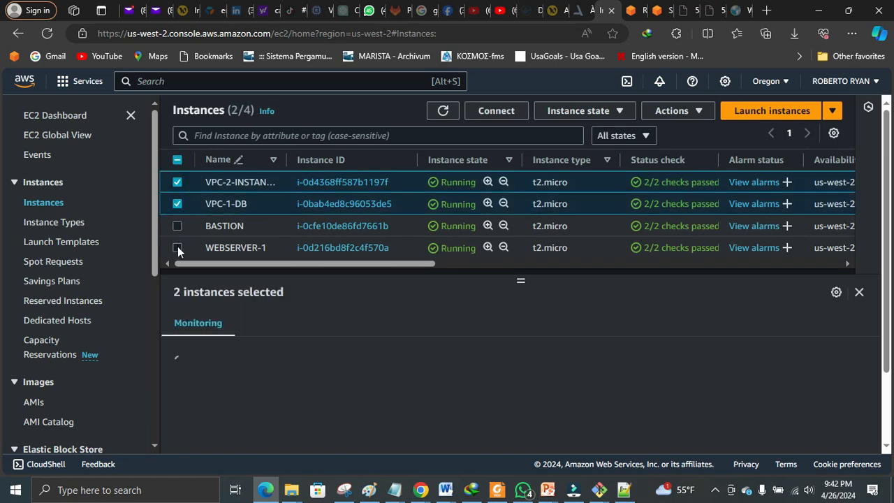
left_click(177, 249)
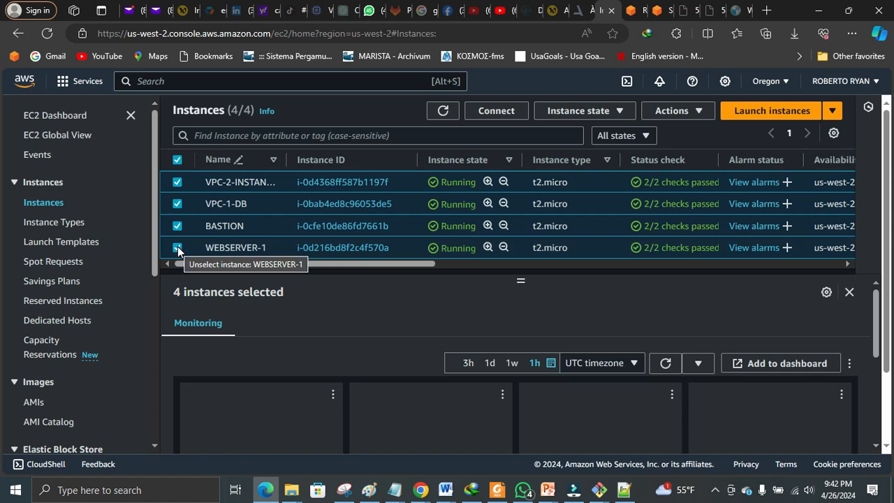
left_click(593, 111)
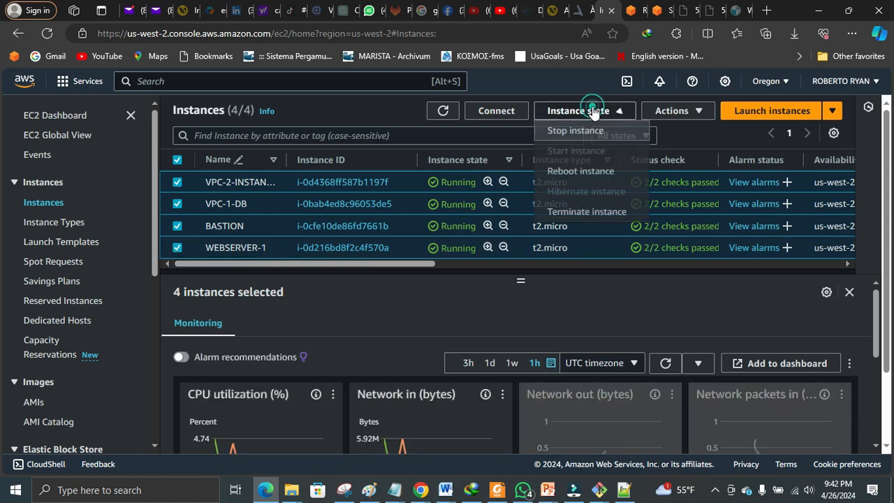
left_click(574, 211)
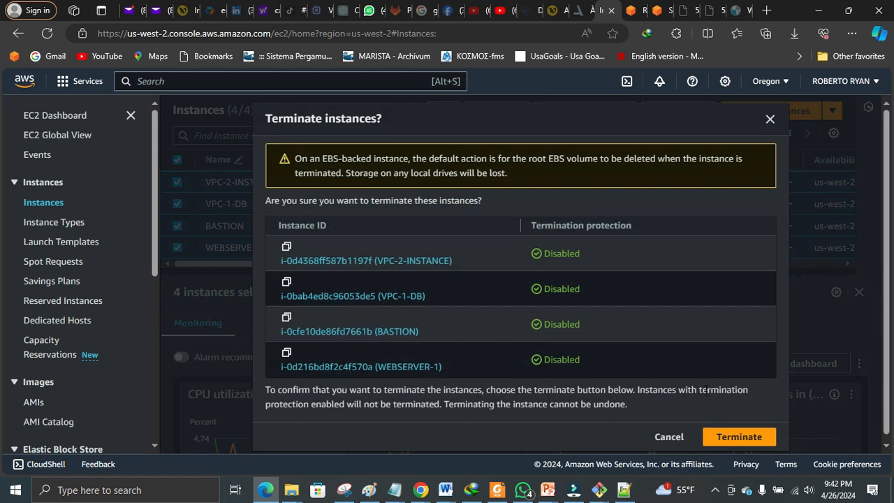
left_click(720, 435)
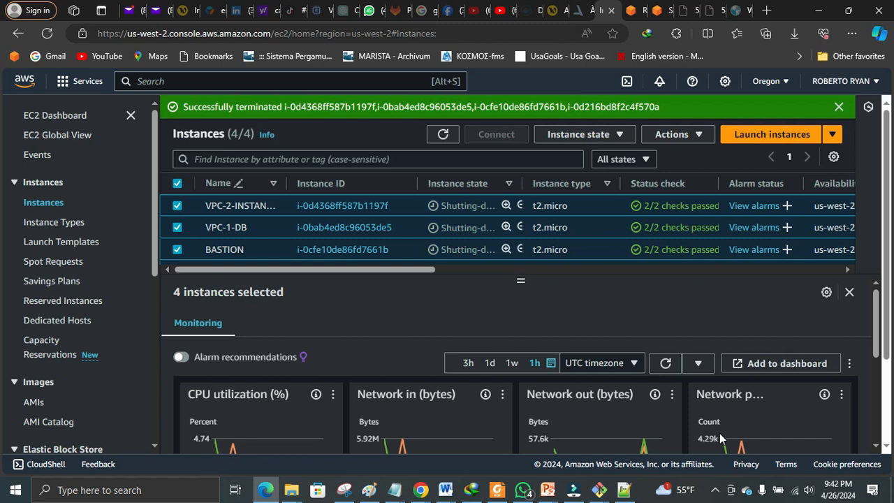
left_click(444, 133)
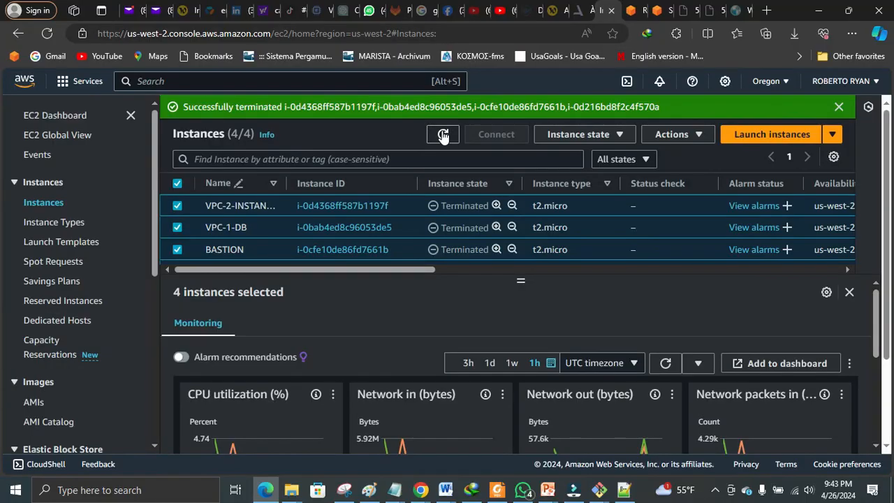
left_click(442, 134)
Delete the VPC-1-NGW NAT gateway in the VPC console, confirming with "delete", and refresh the NAT gateway list
left_click(636, 10)
left_click_drag(156, 176, 155, 212)
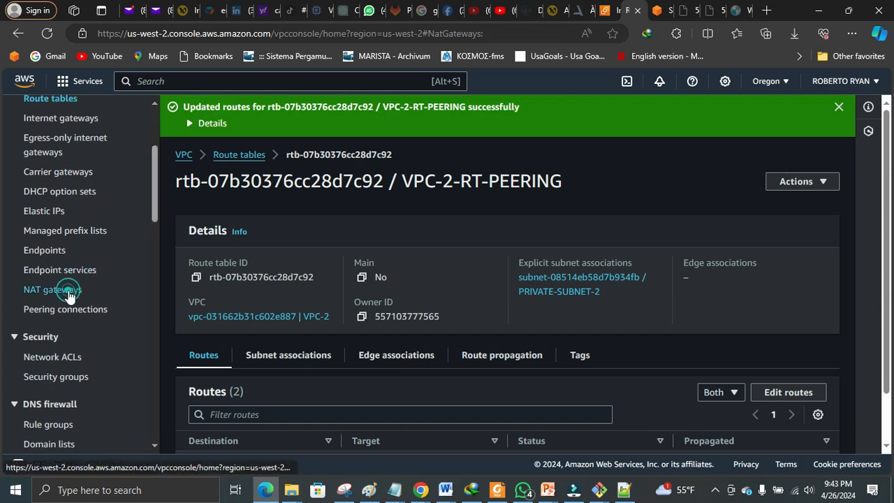
left_click(68, 293)
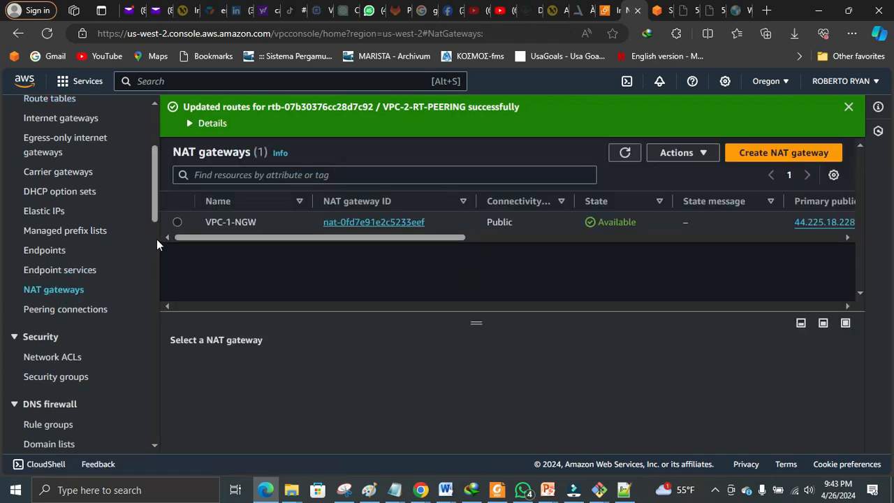
left_click(178, 222)
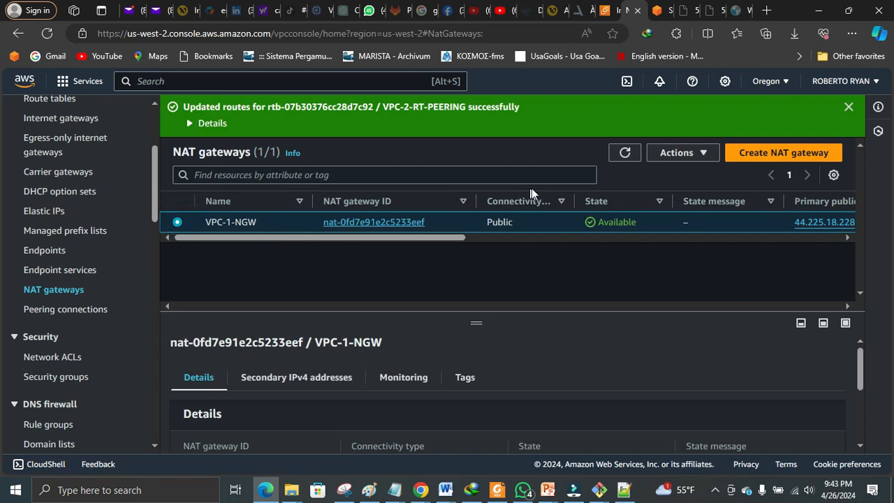
left_click(700, 154)
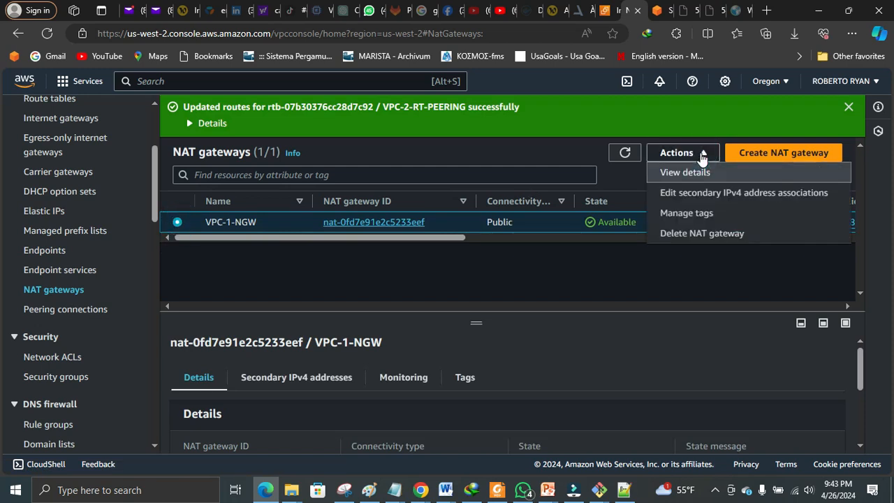
left_click(724, 233)
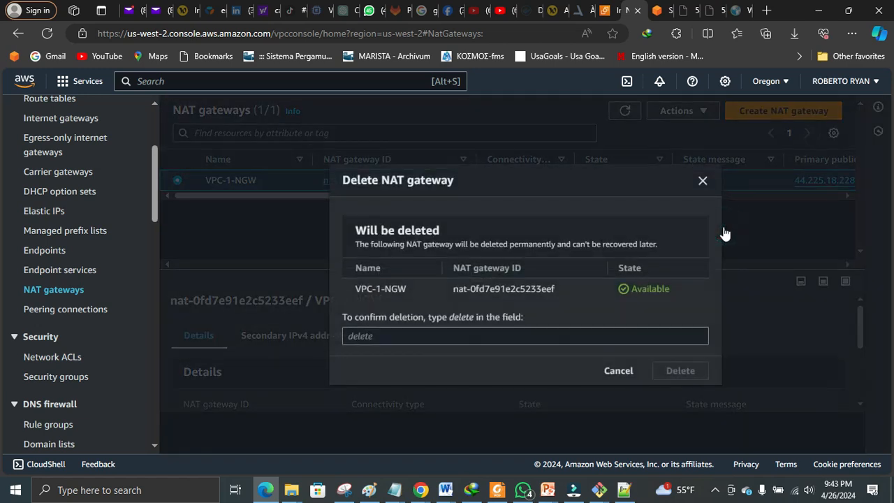
left_click(550, 335)
type("delete")
left_click(666, 371)
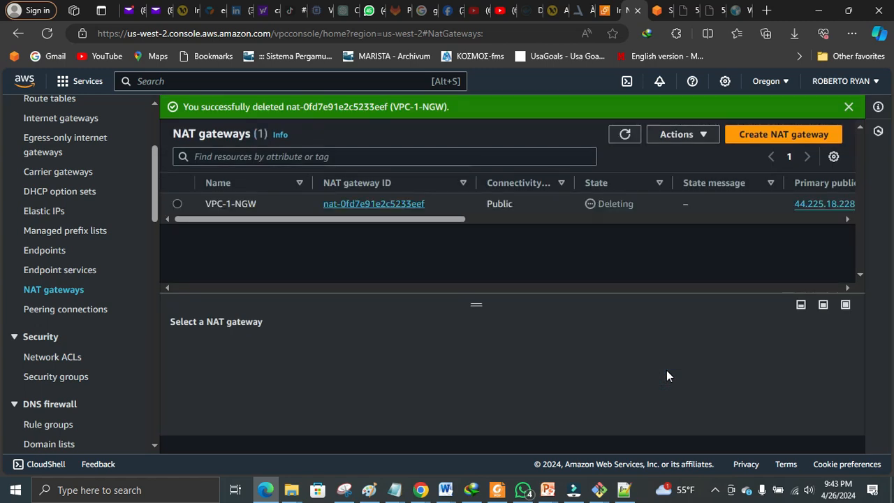
left_click(621, 137)
left_click(623, 135)
Try to release the Elastic IP address 44.225.18.228
scroll(153, 194, "up", 1)
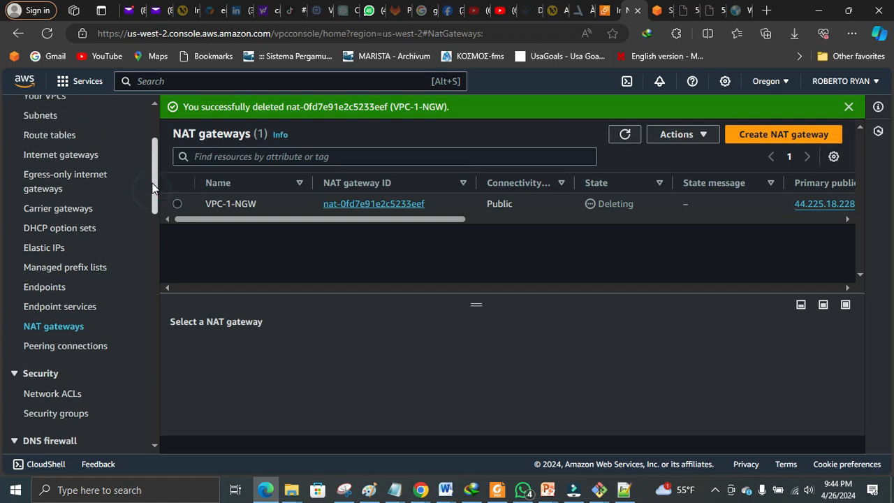
scroll(153, 189, "down", 1)
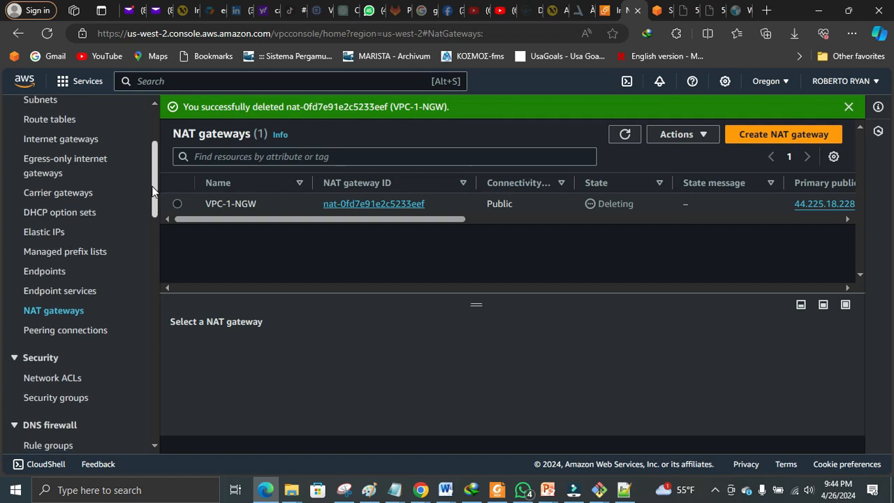
scroll(38, 225, "down", 1)
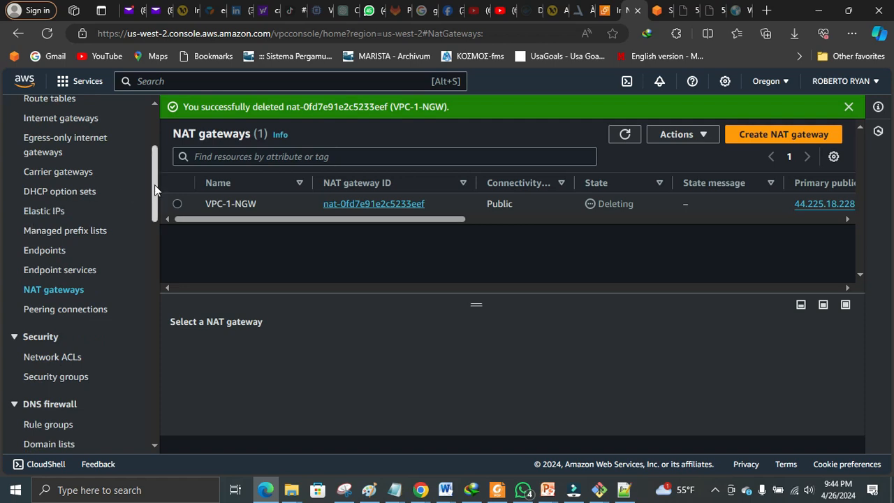
left_click_drag(155, 184, 155, 176)
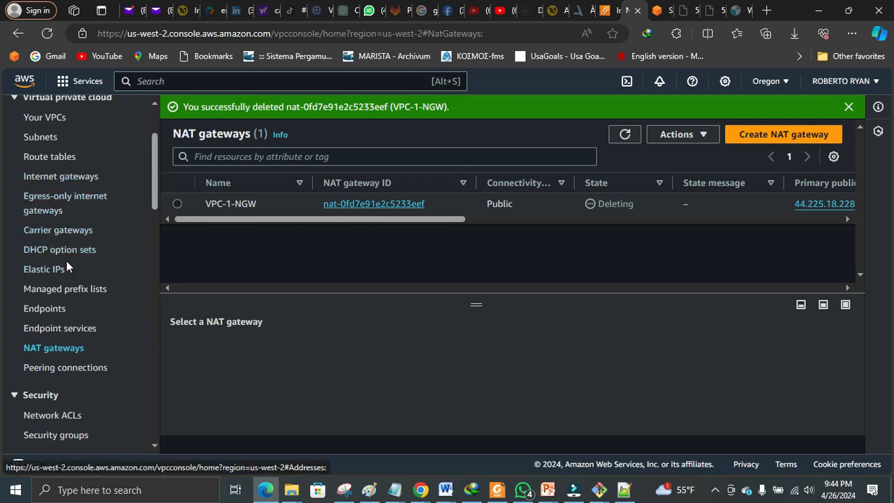
left_click(49, 272)
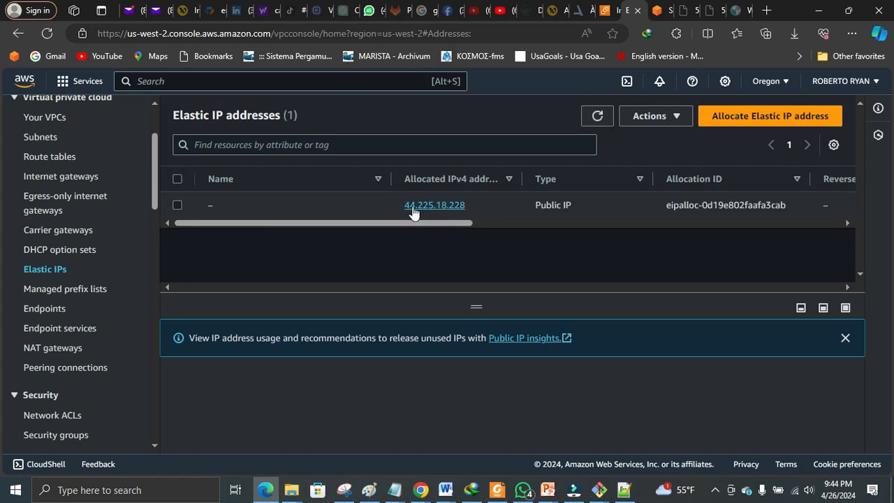
left_click(178, 205)
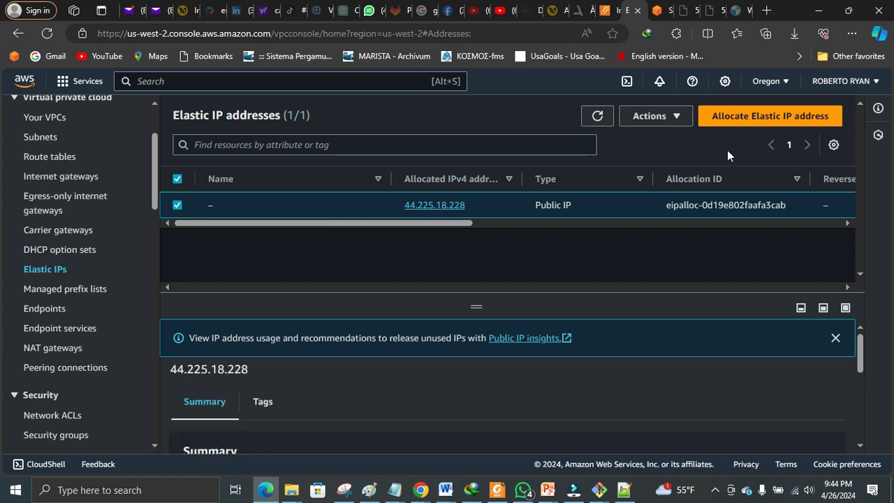
left_click(655, 118)
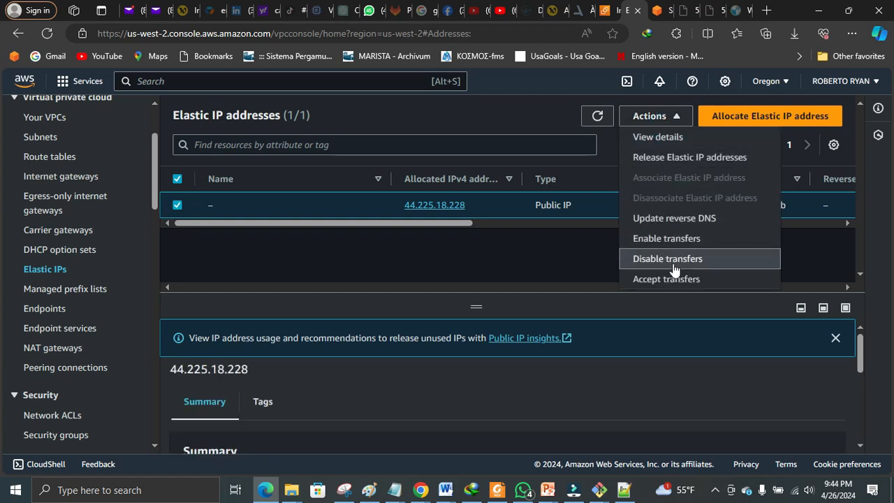
left_click(682, 159)
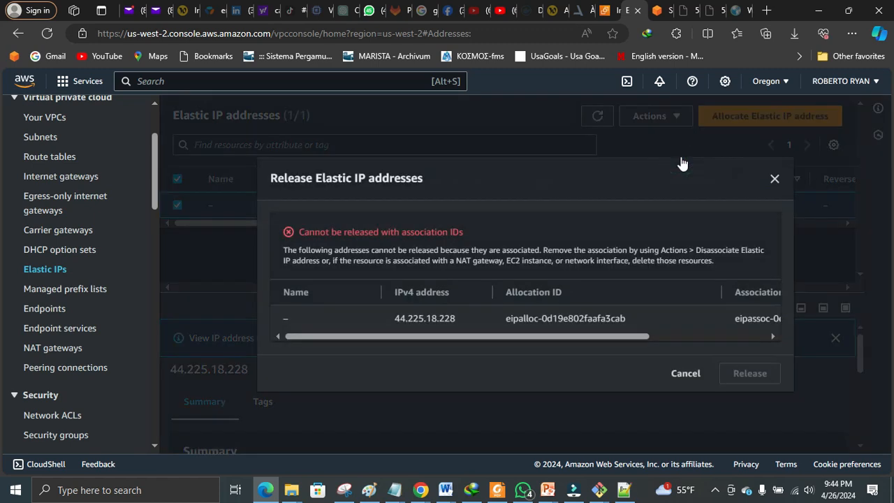
left_click(774, 176)
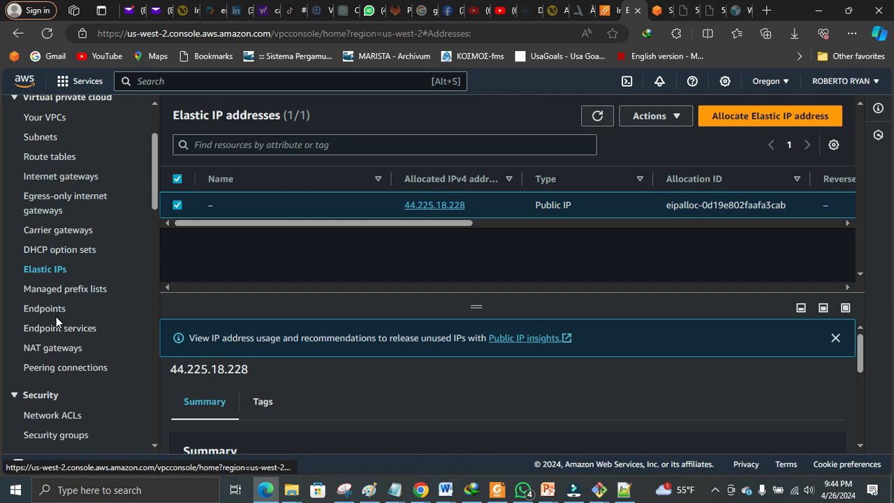
Check the deletion state of the VPC-1-NGW NAT gateway, refreshing the list
left_click(54, 347)
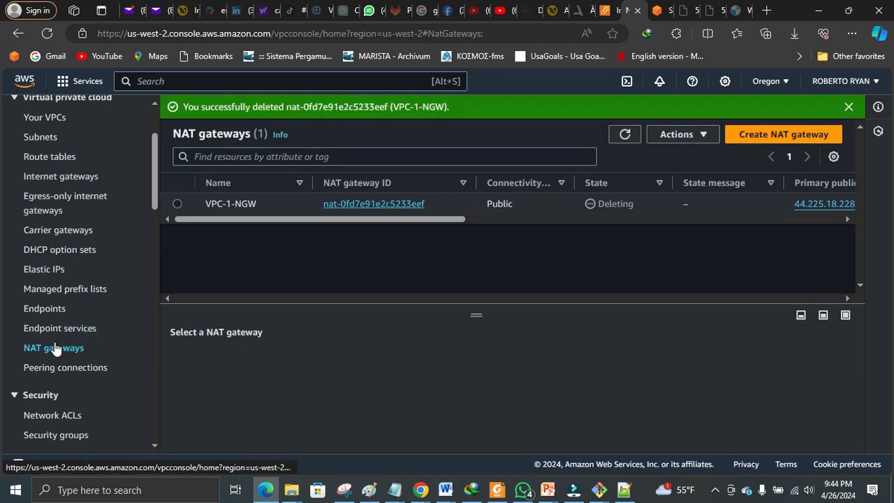
left_click(625, 135)
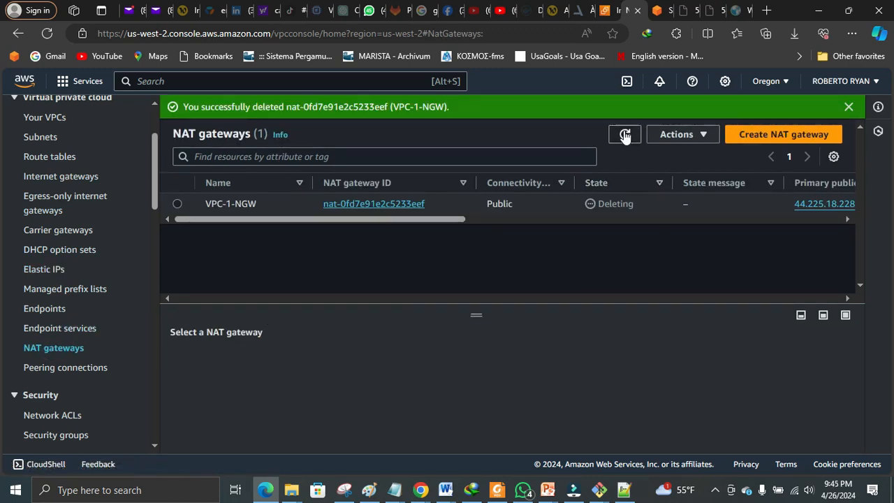
left_click(625, 134)
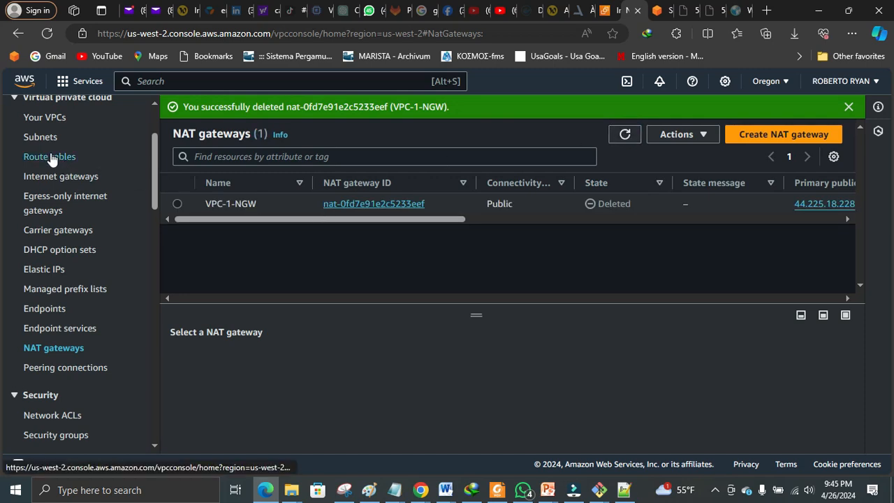
Try again to release the Elastic IP address 44.225.18.228 and look through its available actions
left_click(49, 270)
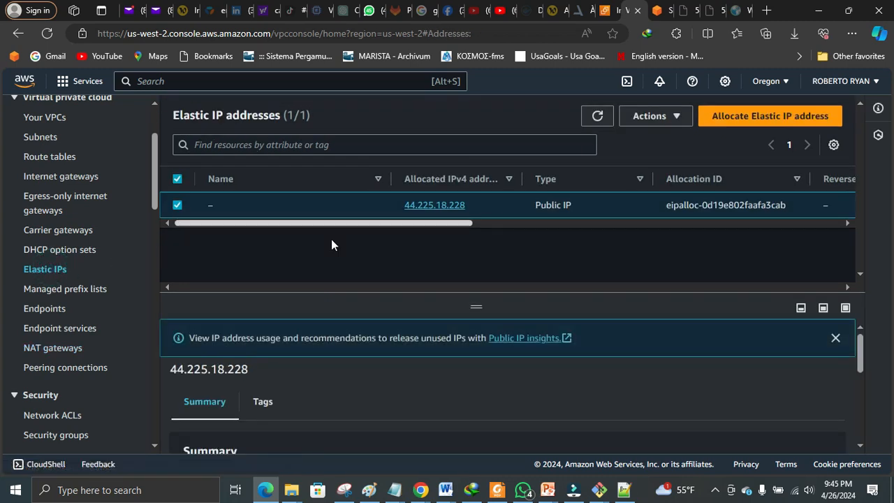
left_click(659, 117)
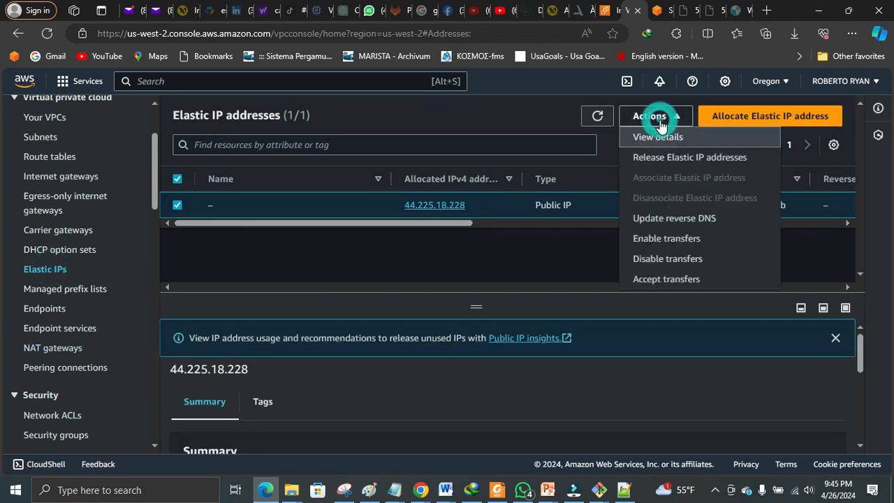
left_click(659, 158)
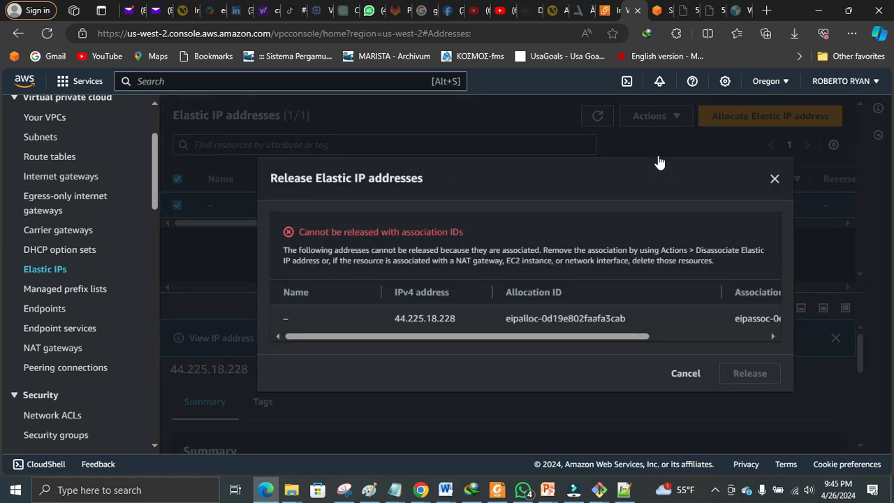
left_click_drag(590, 335, 561, 336)
left_click(774, 180)
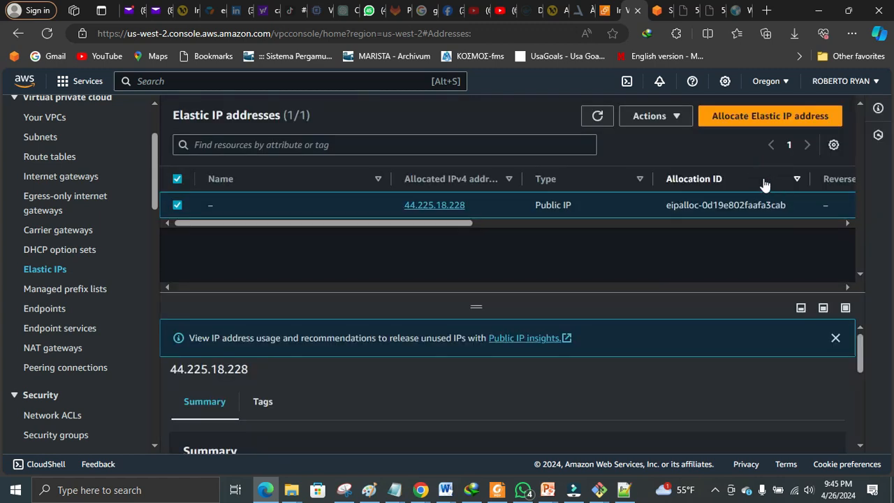
left_click(663, 119)
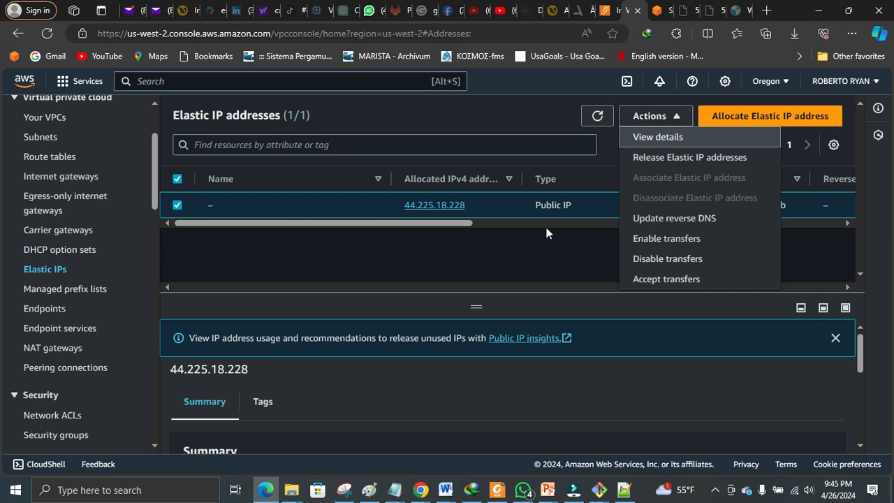
left_click(484, 264)
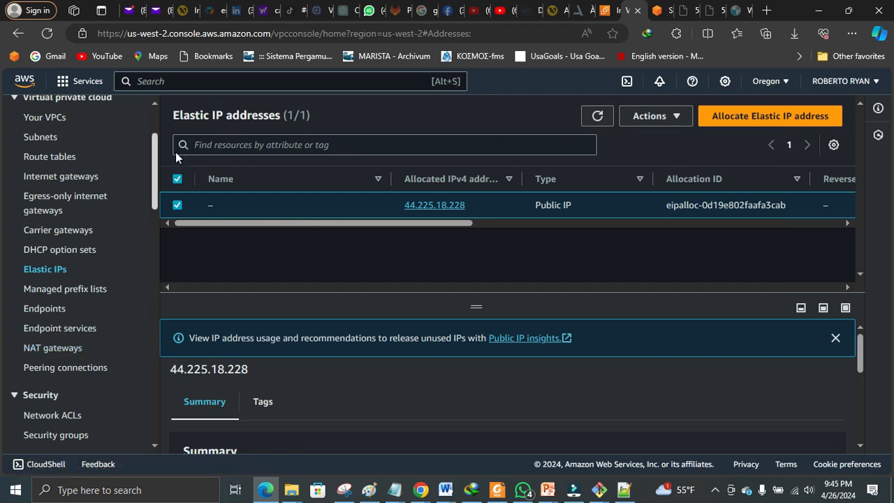
Delete the VPC-1 subnets PRIVATE-SUBNET-1 and PUBLIC-SUBNET-1, confirming with "delete", and dismiss the notification
left_click(42, 138)
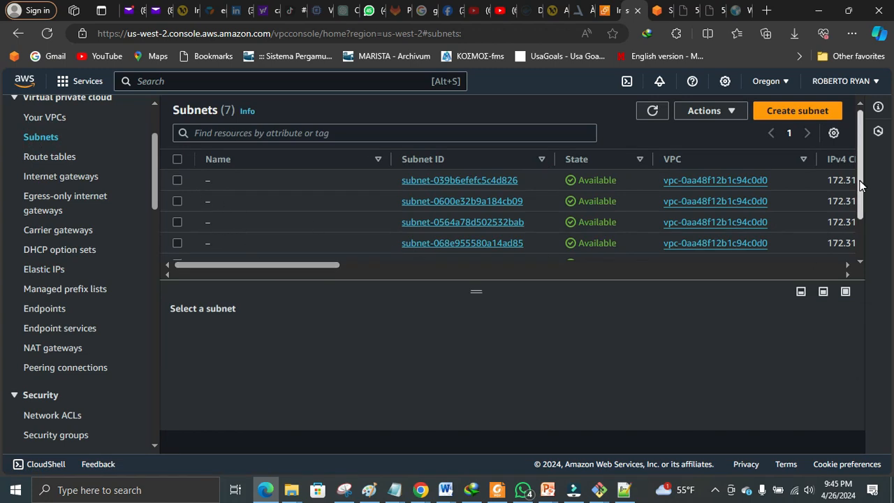
scroll(860, 184, "down", 2)
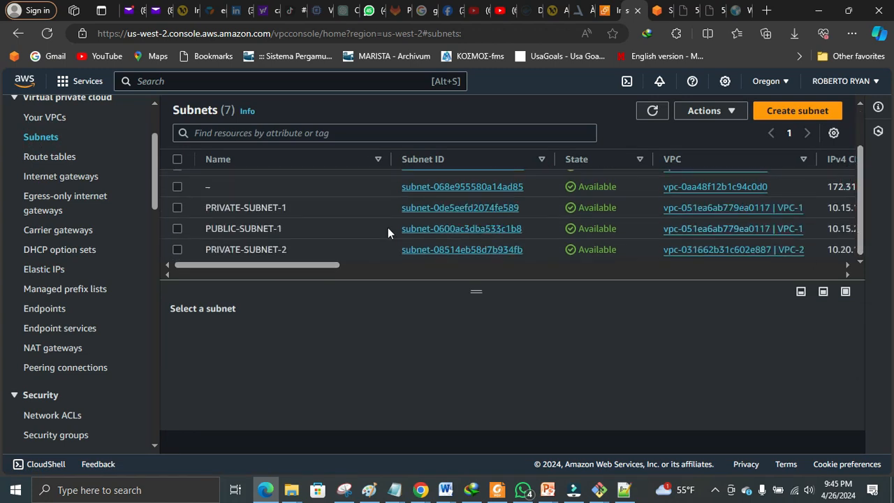
left_click(176, 250)
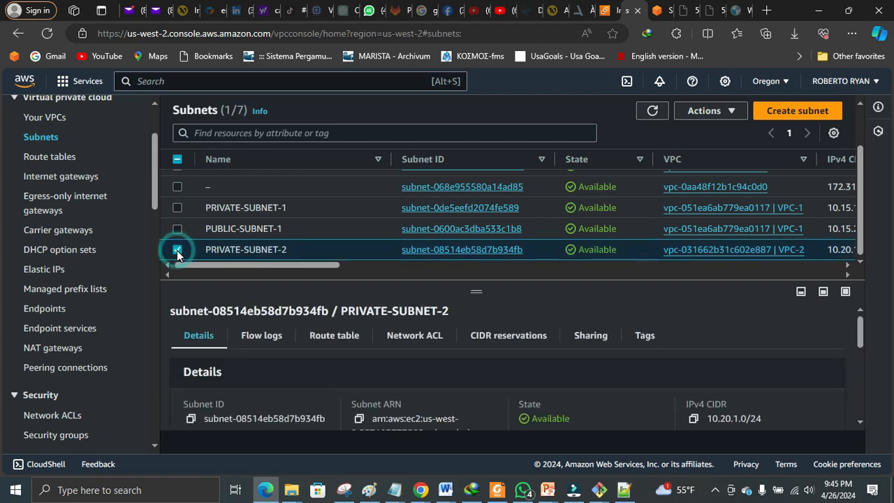
left_click(177, 229)
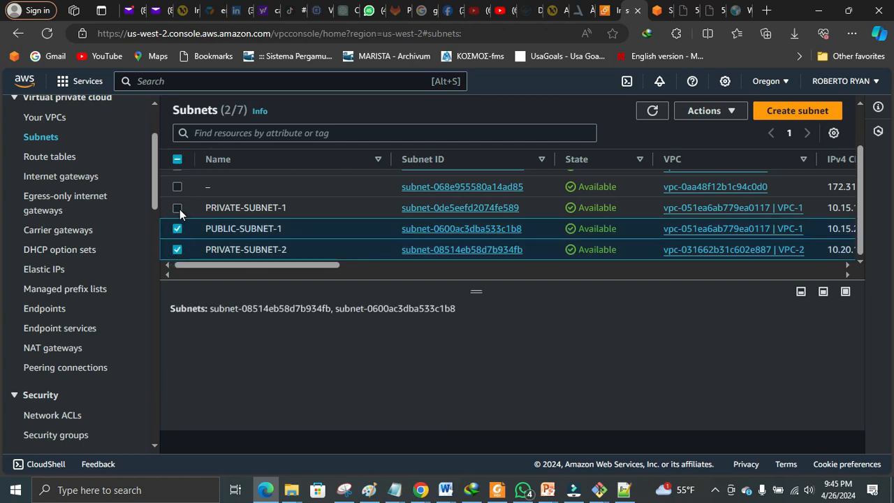
left_click(178, 208)
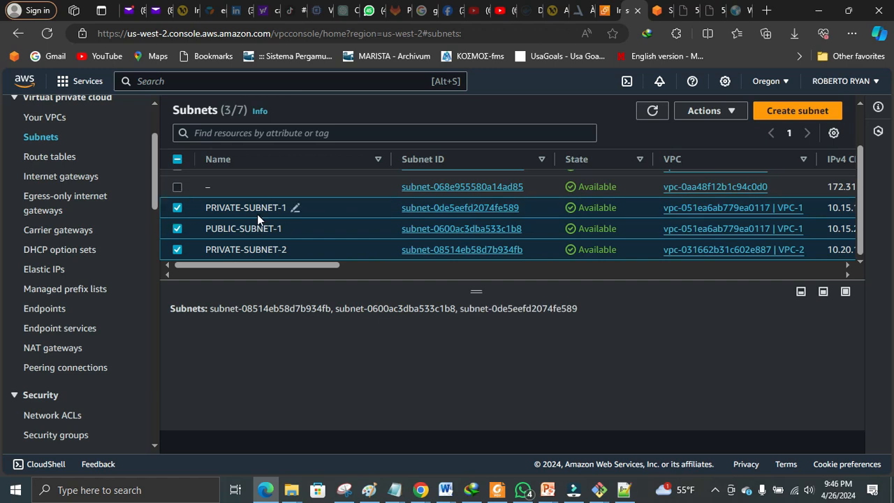
left_click(176, 253)
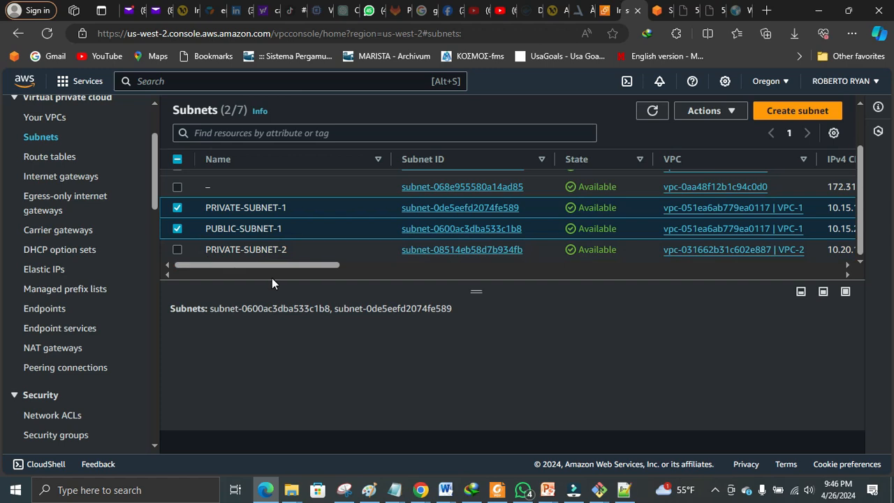
left_click(730, 112)
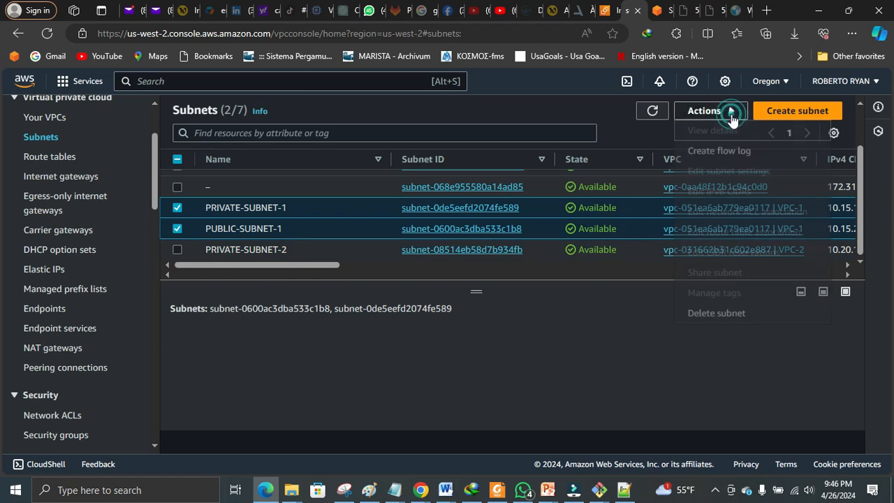
left_click(721, 312)
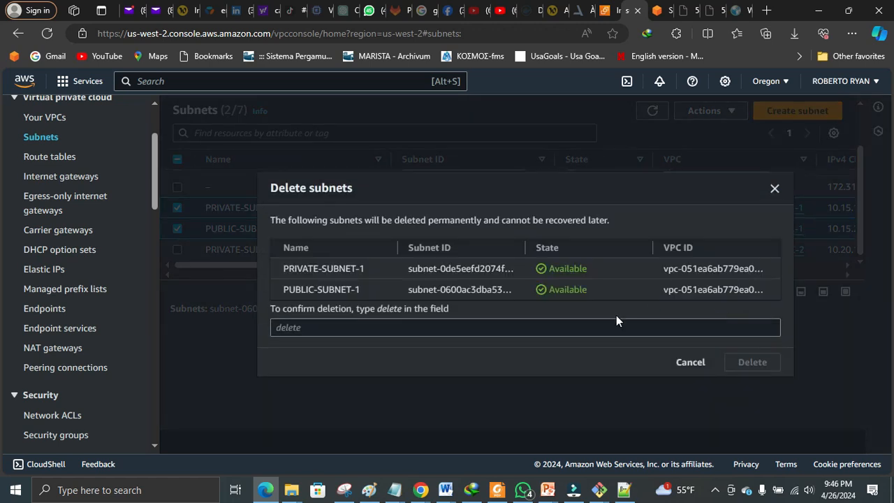
left_click(616, 321)
type("delete")
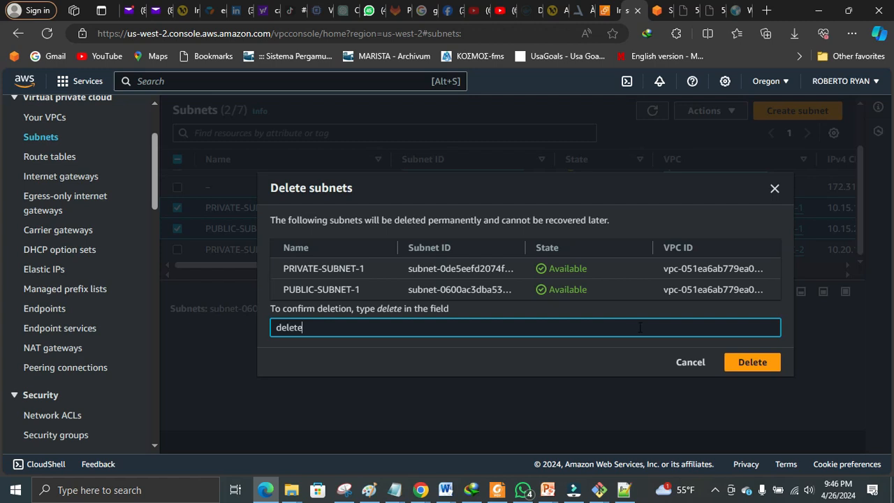
left_click(748, 367)
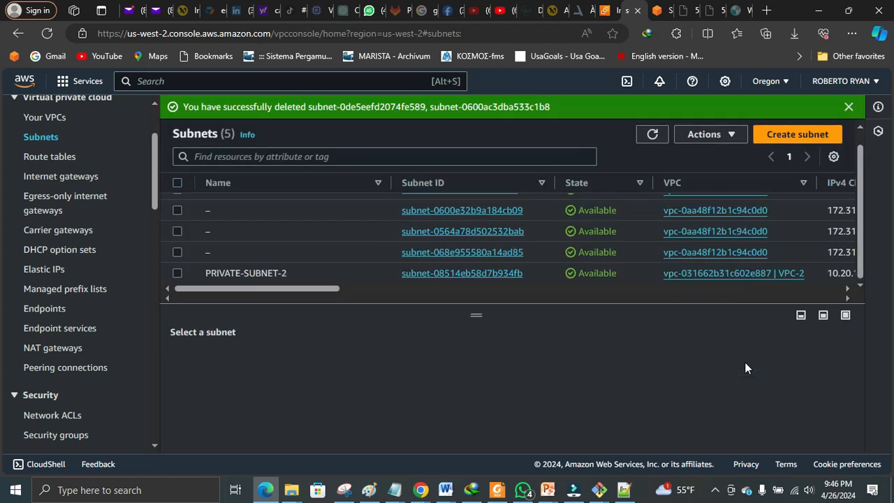
left_click(849, 107)
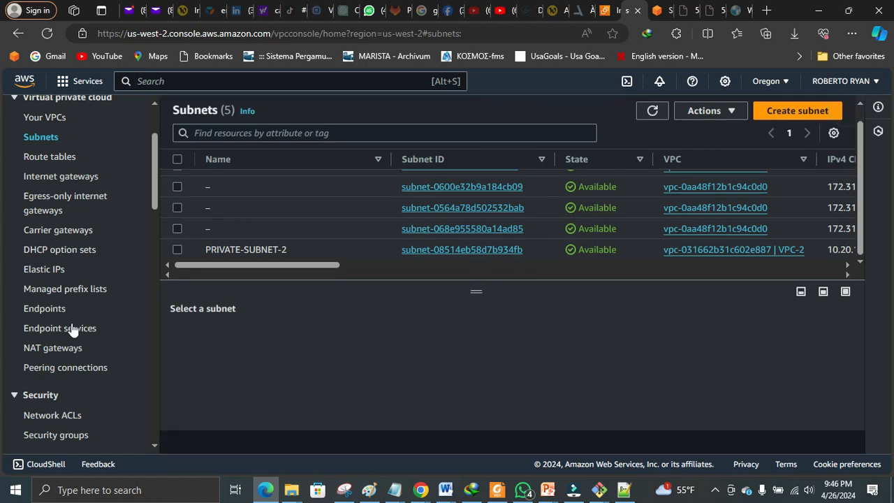
Release the Elastic IP address 44.225.18.228 and dismiss the notification
left_click(44, 270)
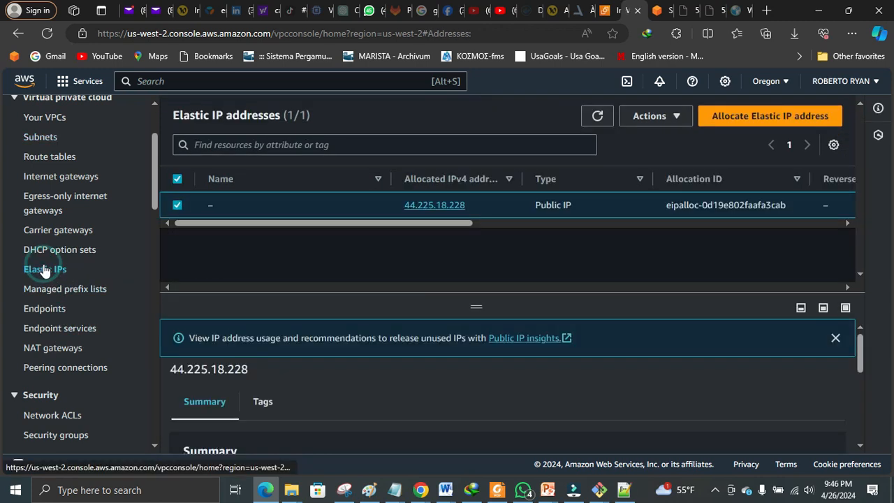
left_click(666, 120)
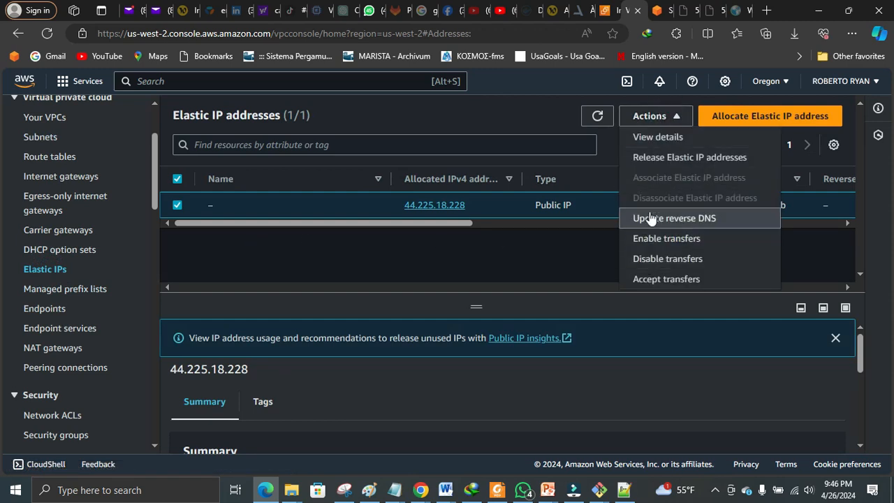
left_click(657, 165)
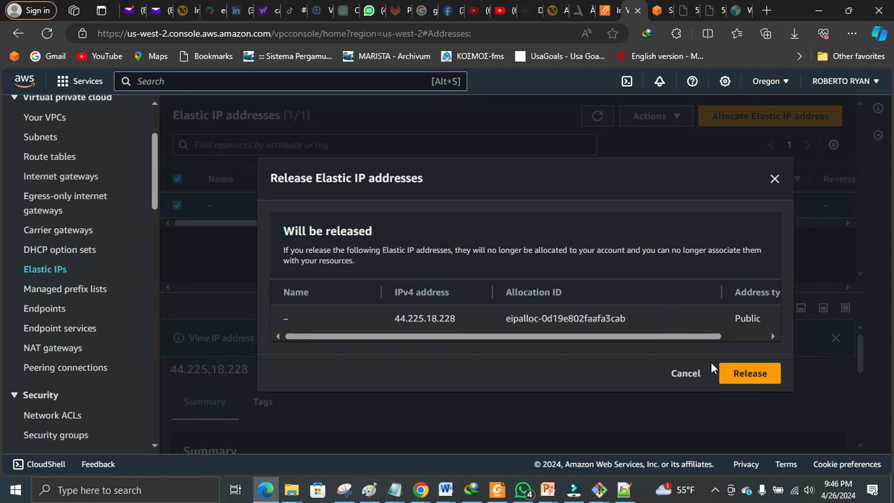
left_click(740, 372)
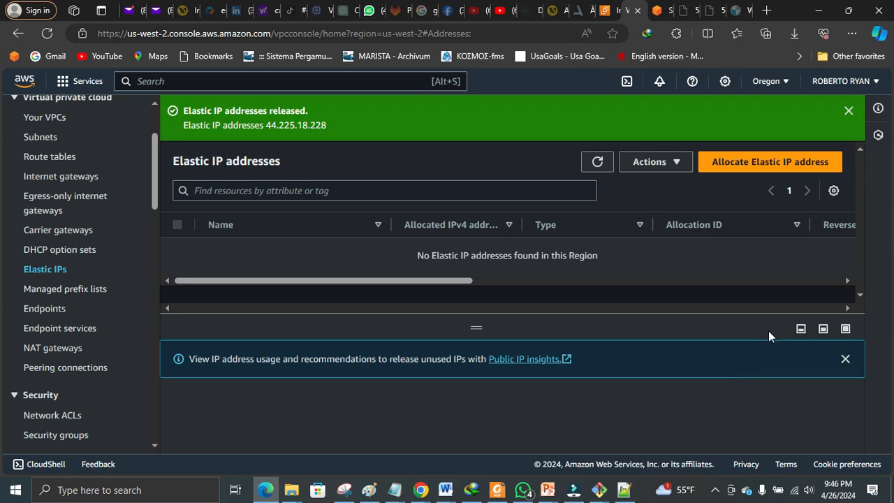
left_click(849, 112)
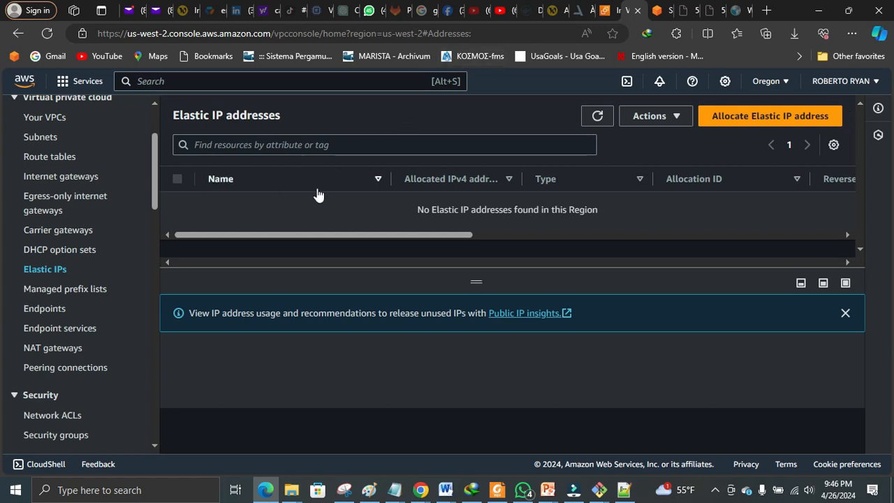
left_click(42, 136)
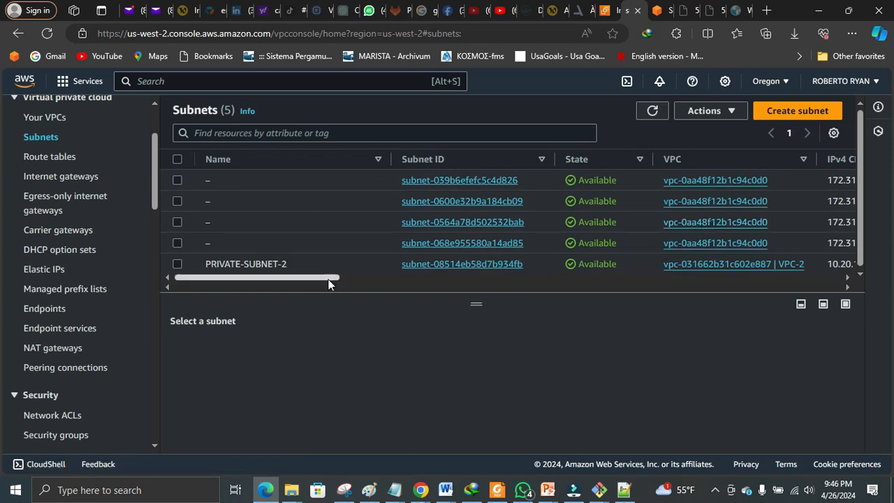
left_click(178, 265)
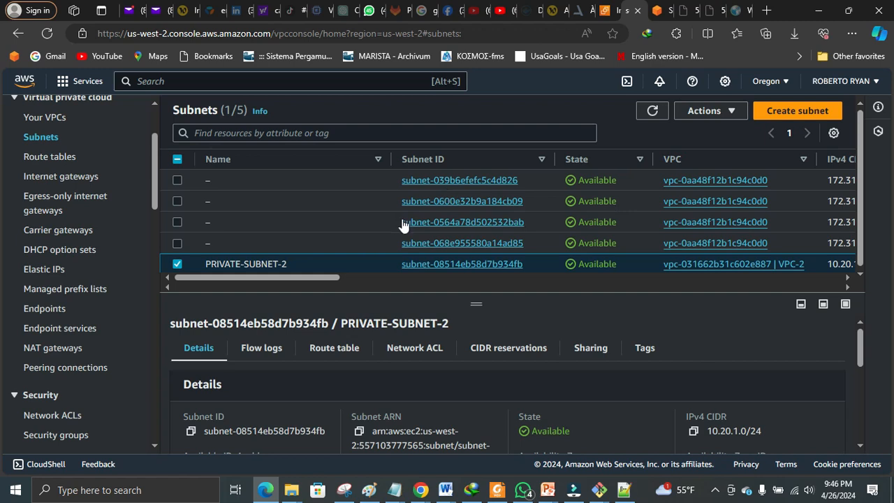
left_click(178, 265)
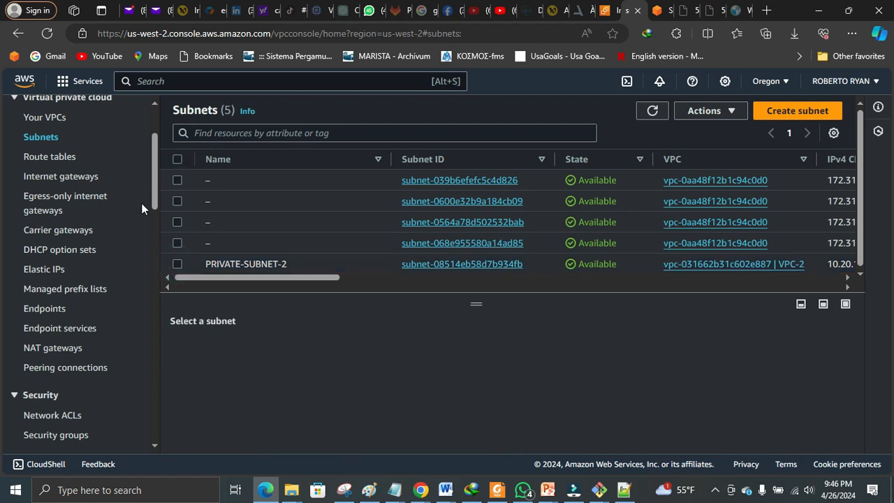
Delete the VPC-1-TO-VPC-2 peering connection together with its related route table entries, confirming with "delete", and dismiss the notification
left_click(74, 369)
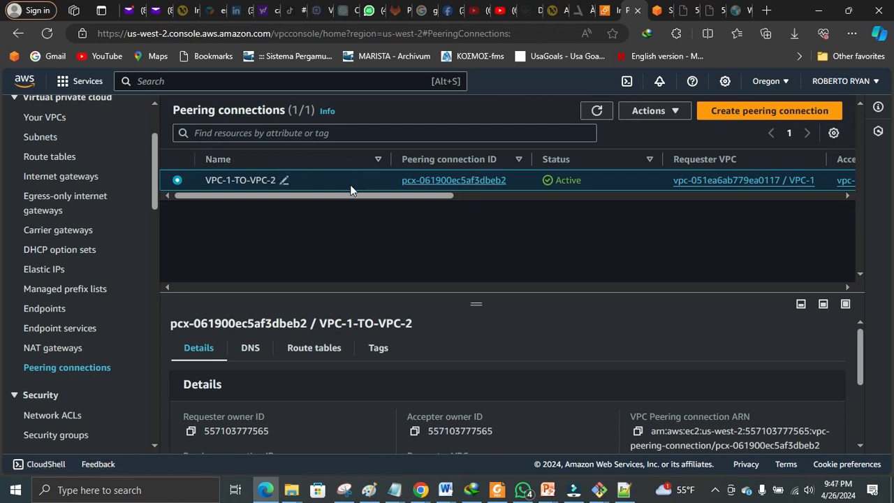
left_click(673, 111)
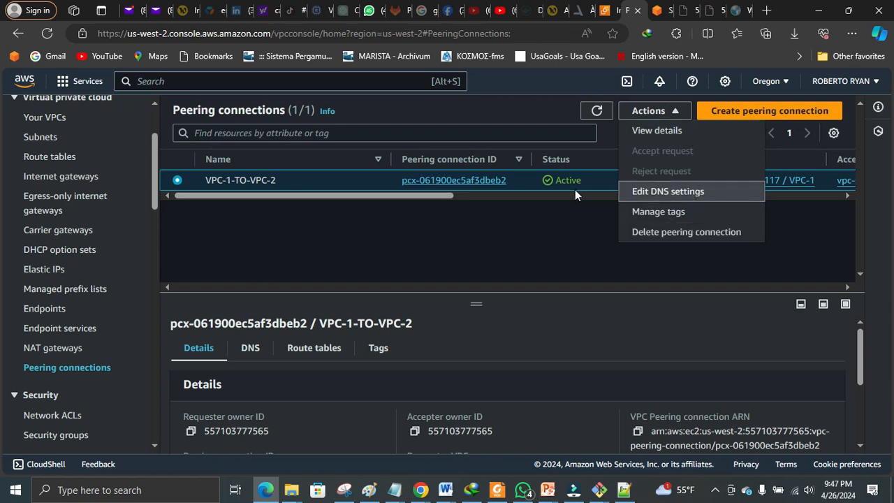
left_click(561, 223)
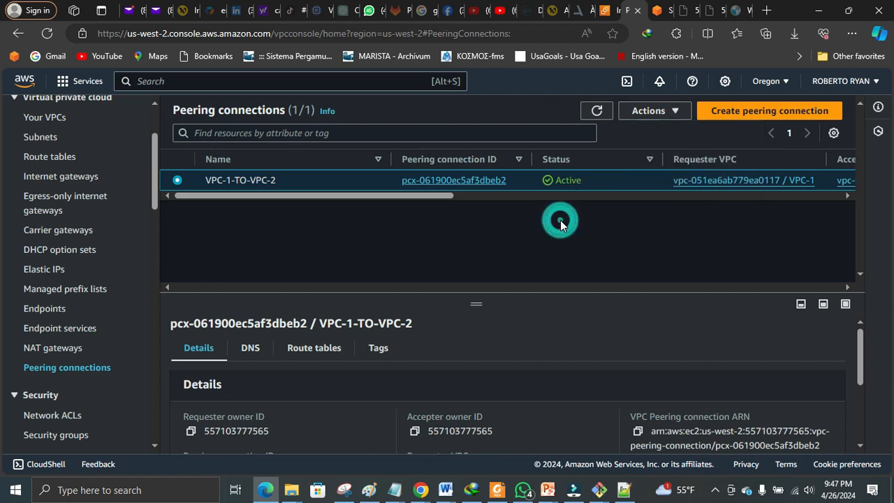
left_click(471, 180)
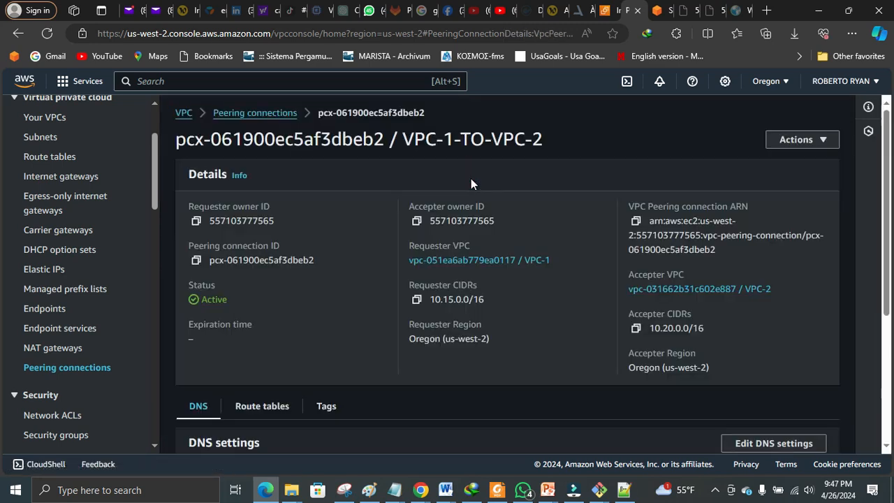
left_click(799, 140)
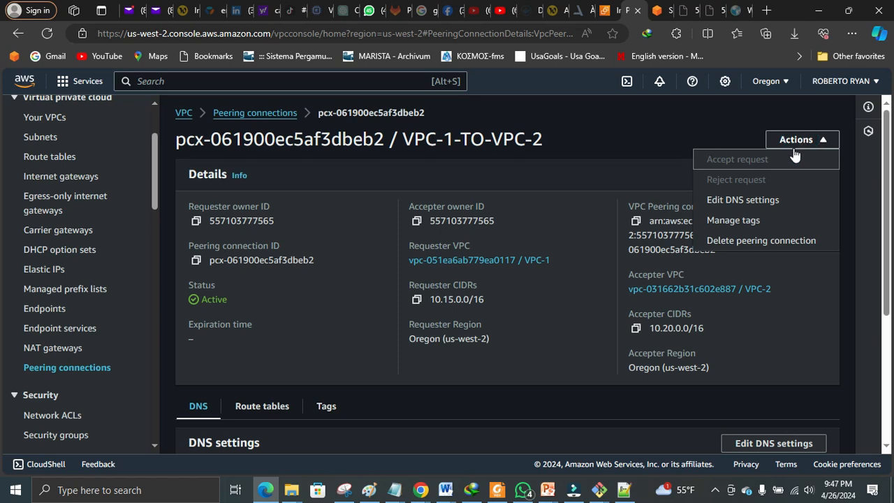
left_click(777, 240)
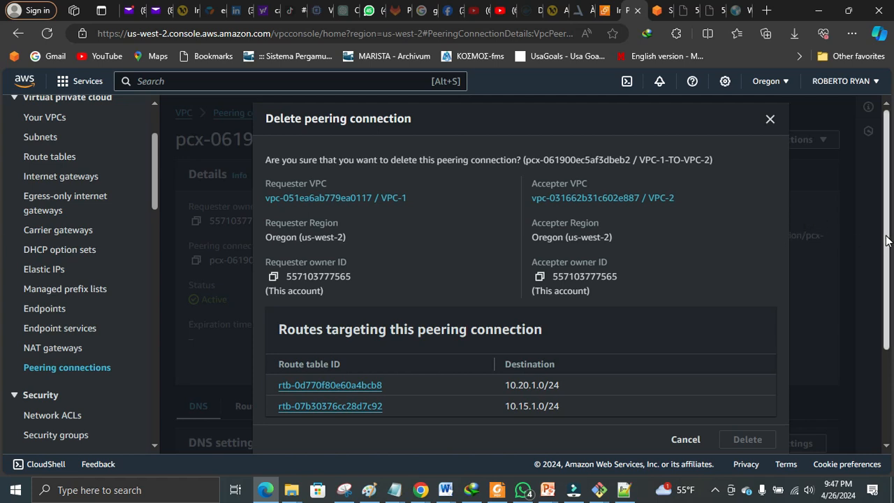
left_click_drag(887, 240, 885, 310)
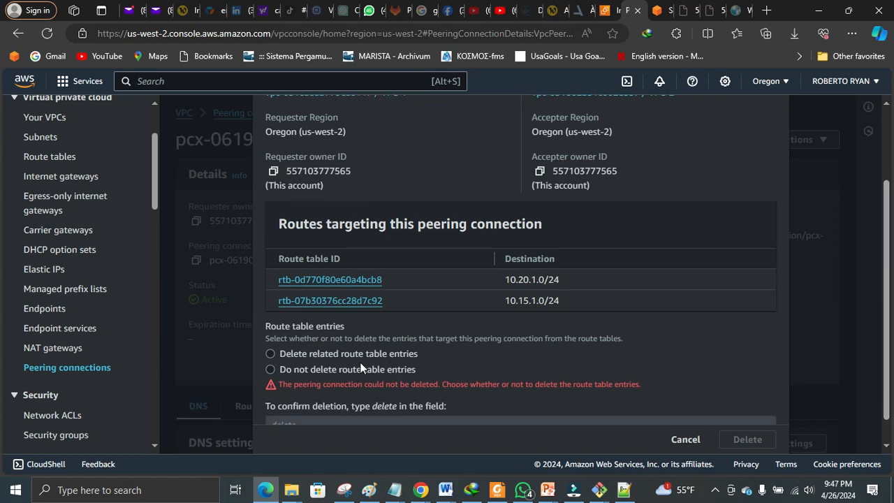
left_click(270, 354)
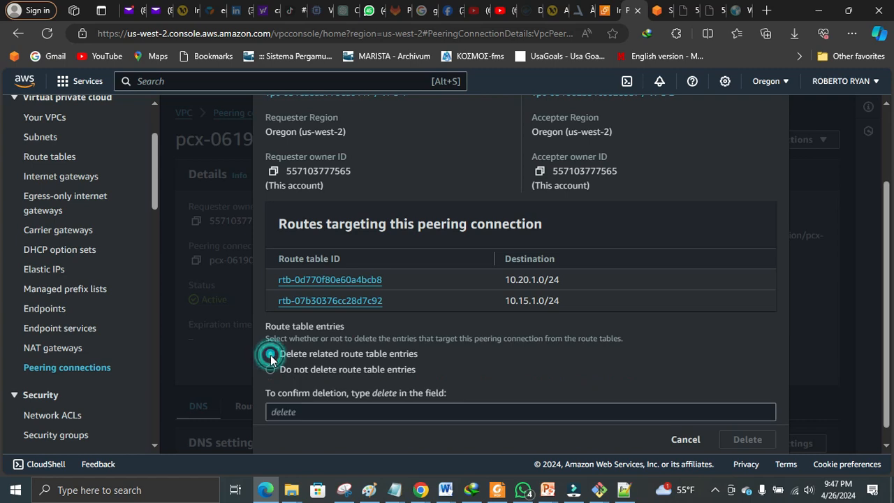
left_click(389, 412)
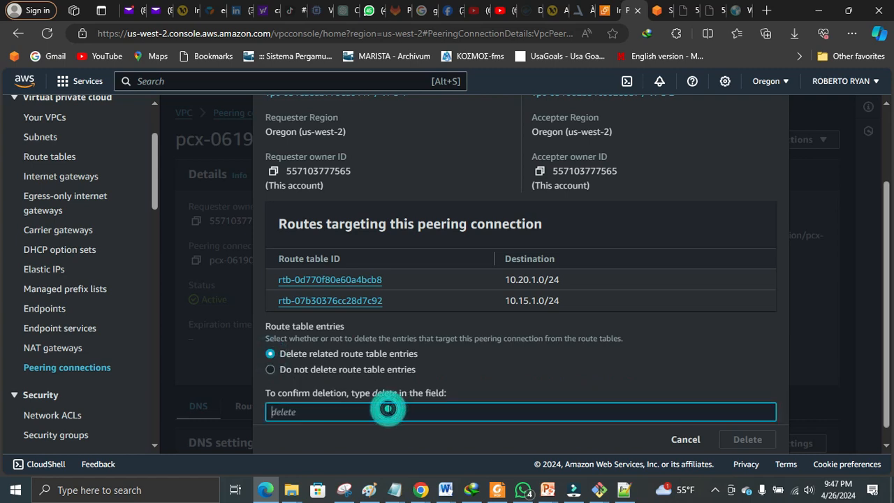
type("delete")
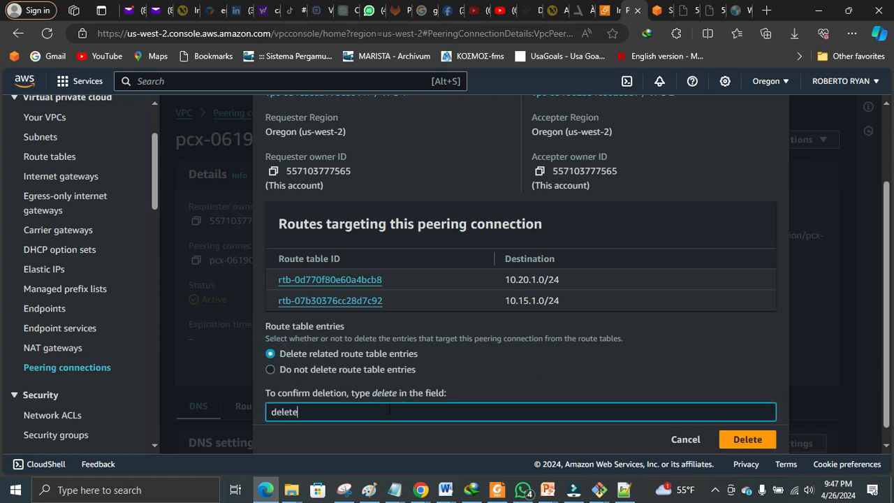
left_click(743, 440)
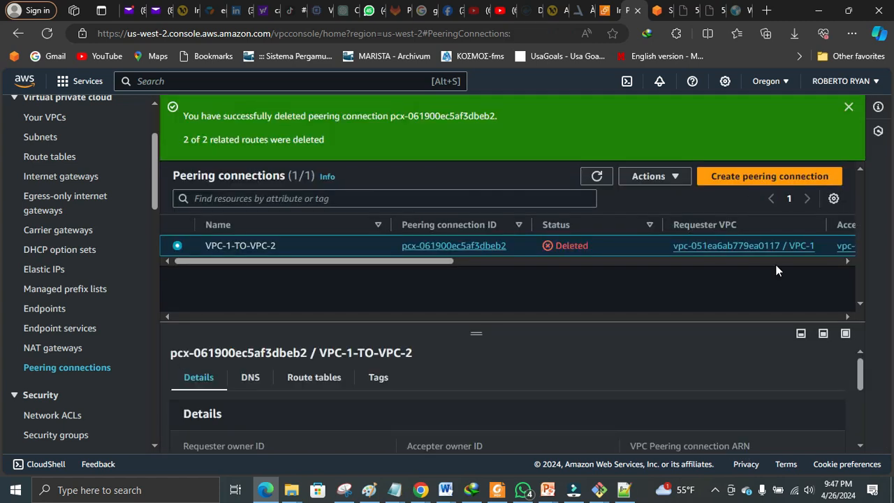
left_click(849, 107)
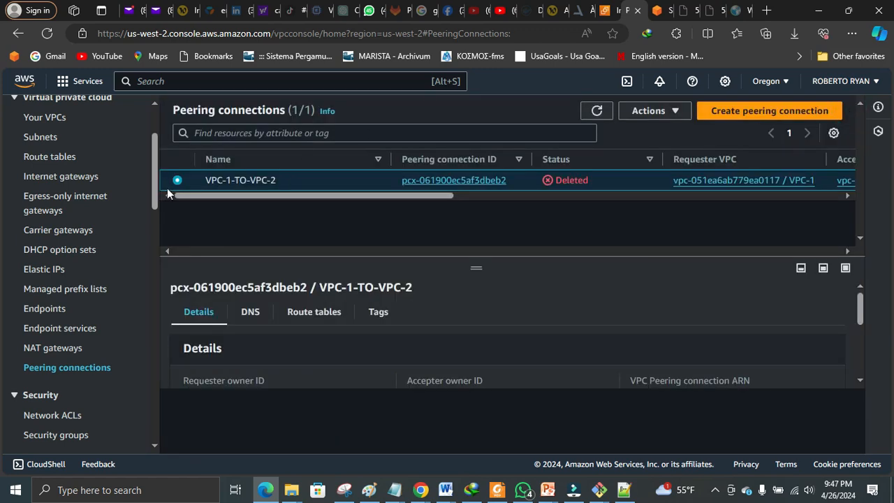
Delete the VPC-2 subnet PRIVATE-SUBNET-2, confirming with "delete"
left_click_drag(155, 191, 153, 203)
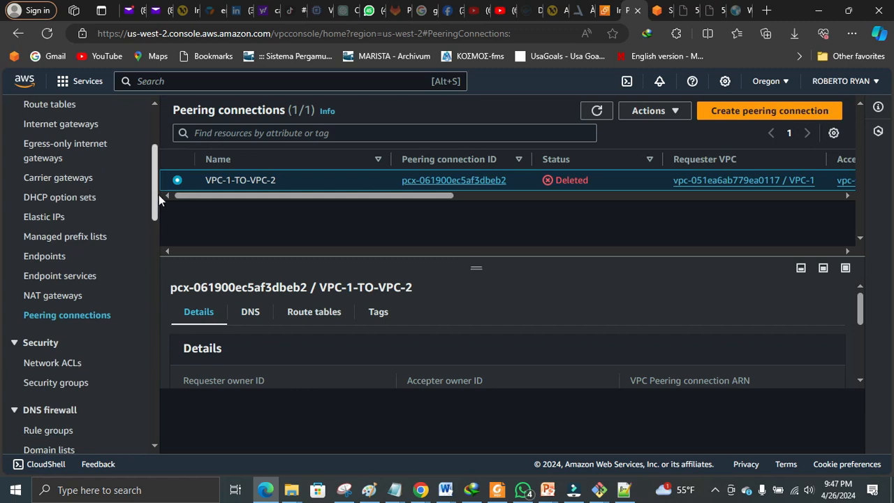
left_click_drag(152, 197, 153, 165)
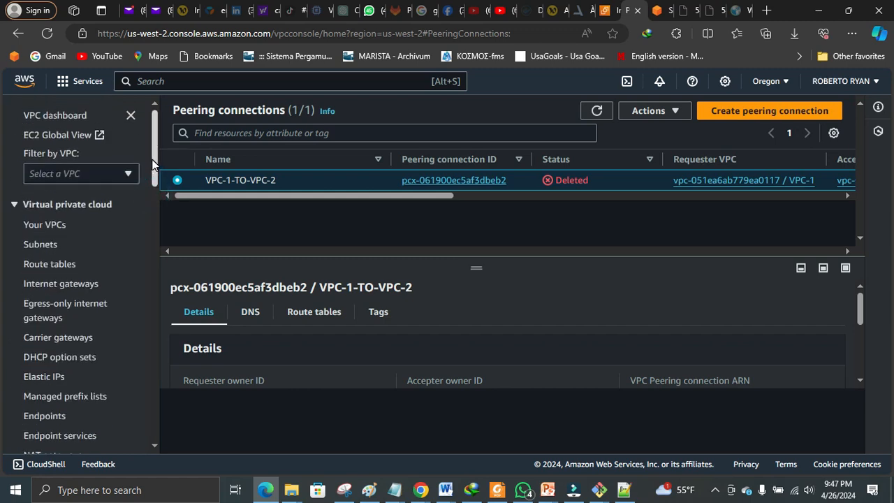
left_click(45, 246)
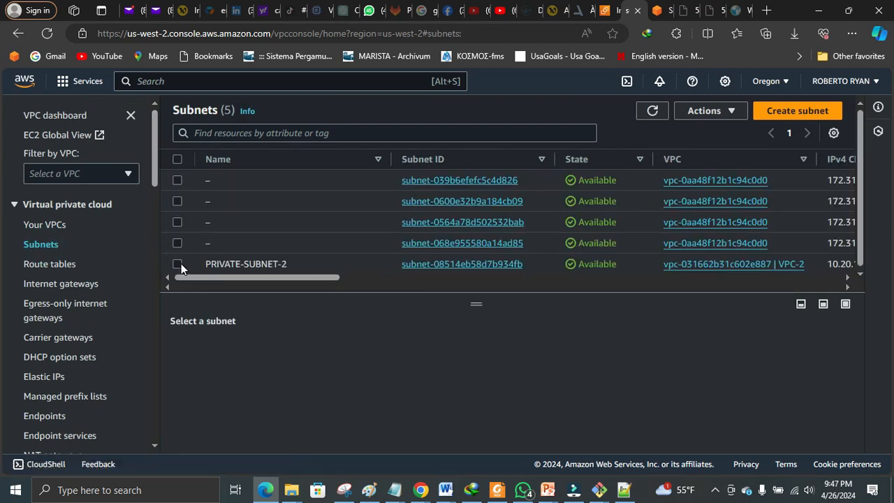
left_click(179, 266)
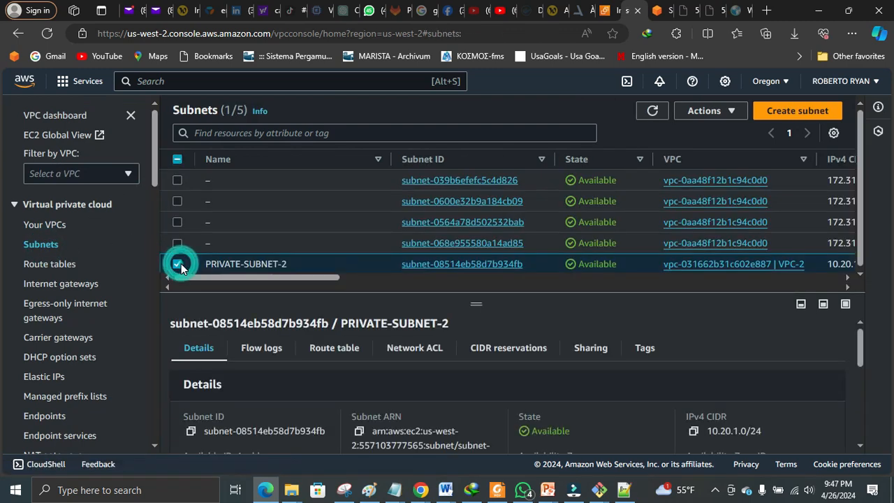
left_click(704, 112)
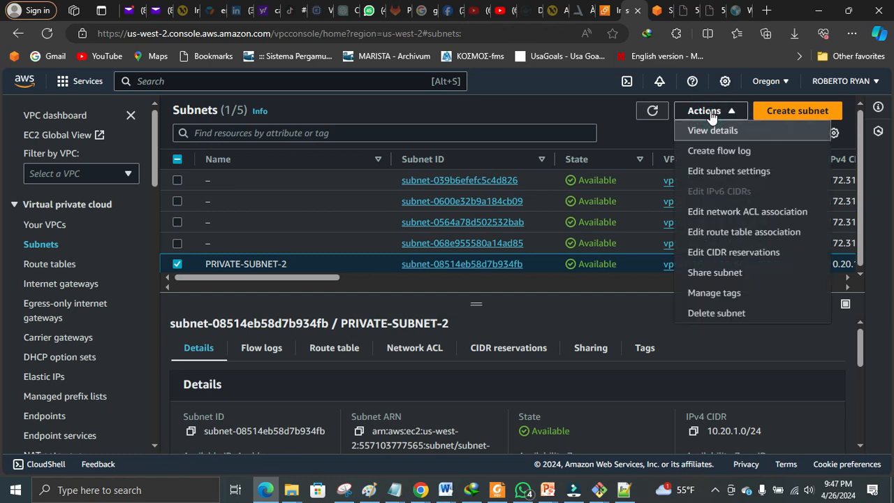
left_click(710, 314)
left_click(616, 323)
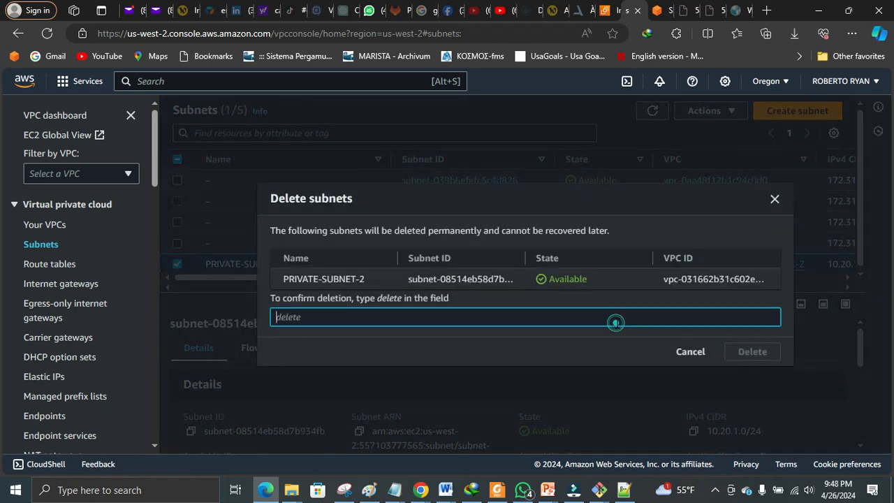
type("delete")
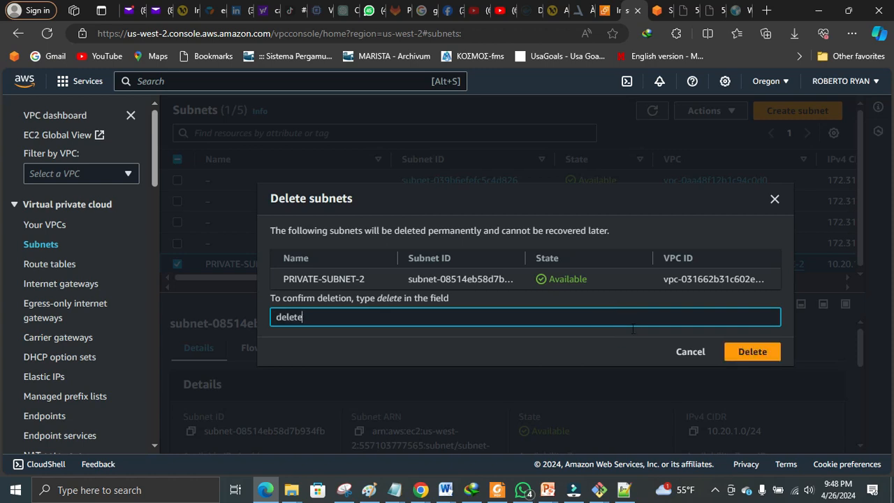
left_click(746, 352)
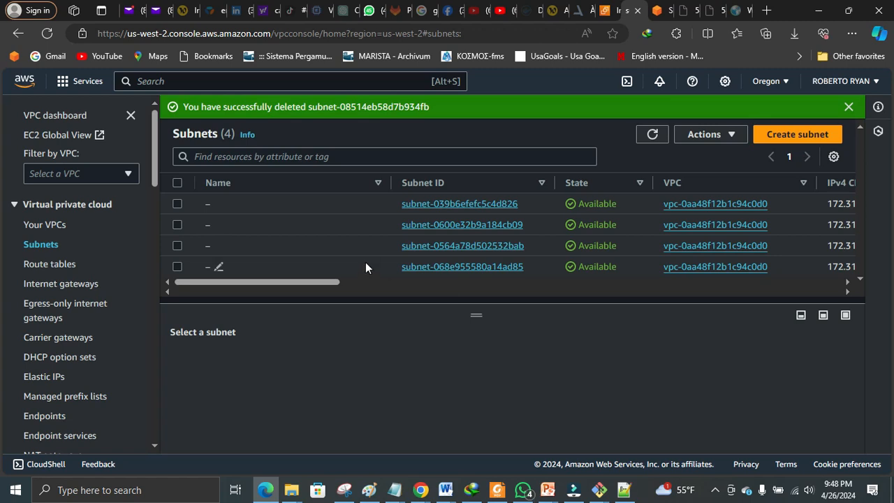
Delete VPC-2 from the list of VPCs, confirming with "delete"
left_click(46, 227)
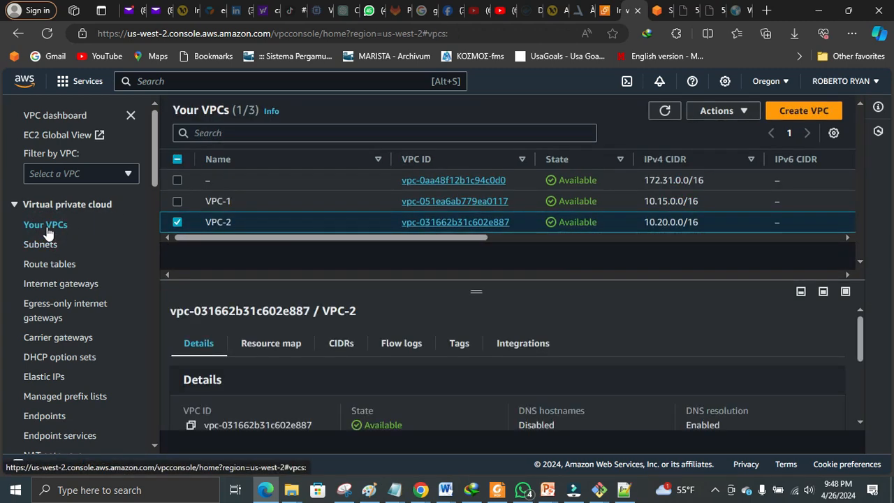
left_click(716, 111)
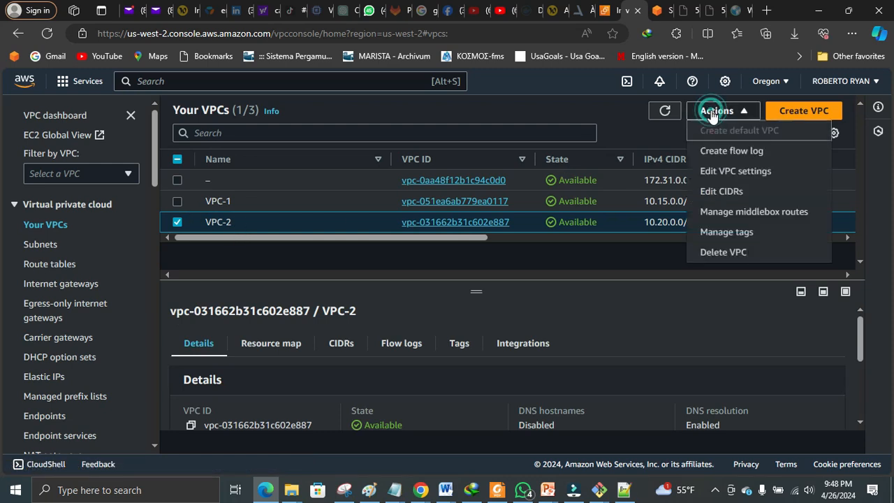
left_click(730, 253)
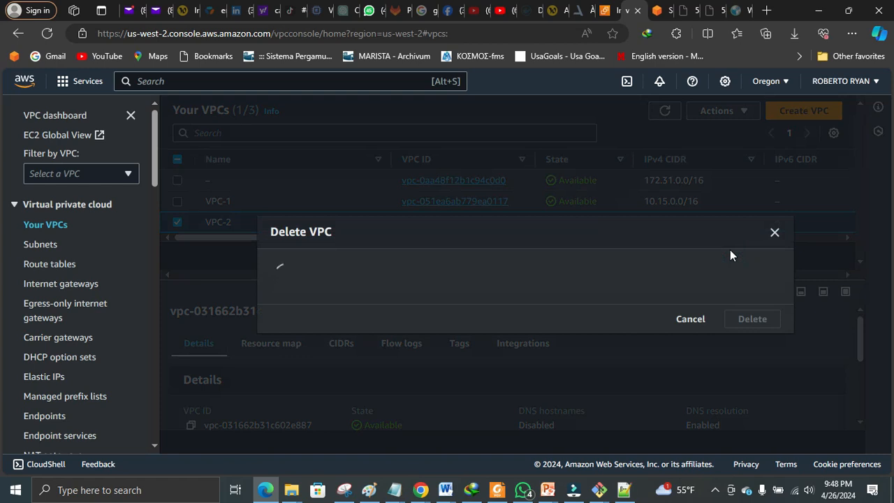
type("del")
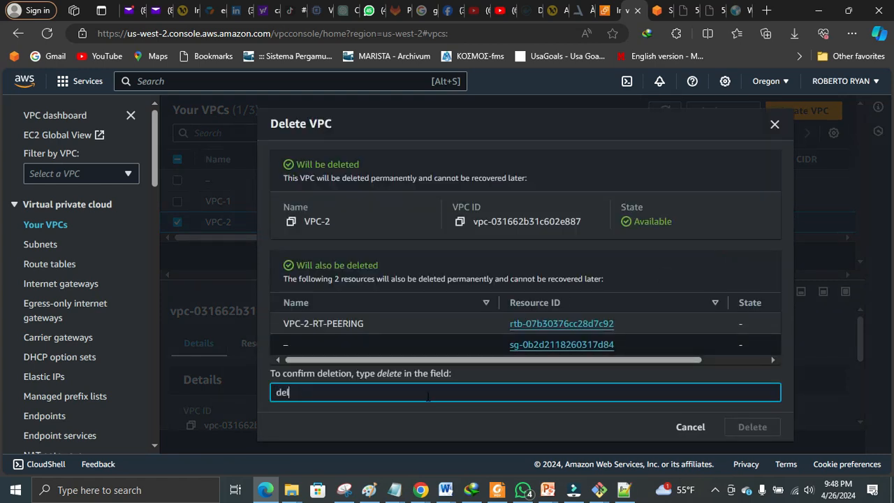
type("ete")
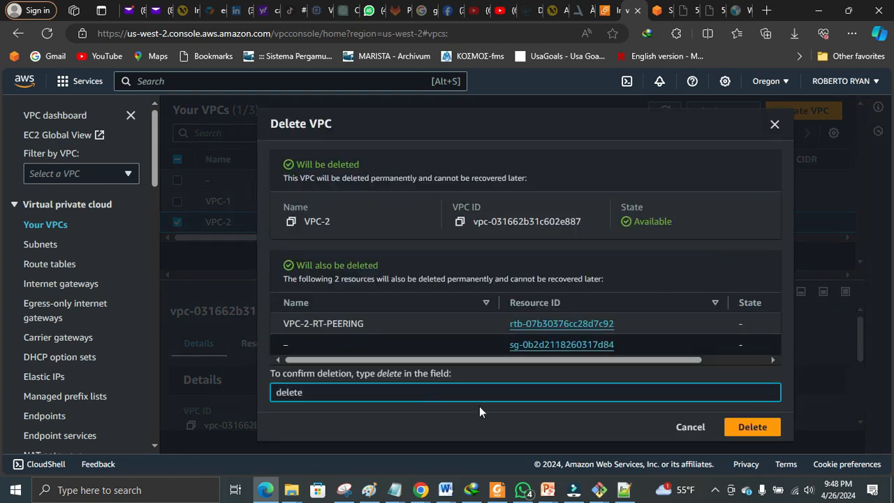
left_click(745, 427)
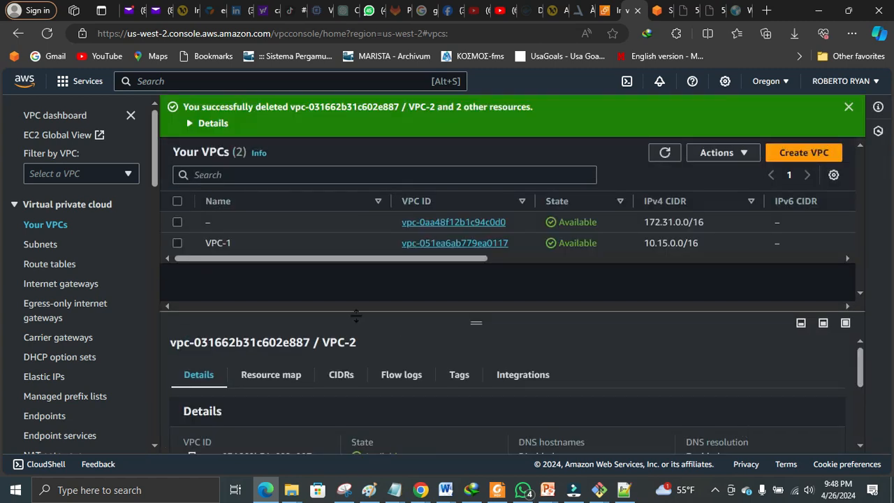
Delete VPC-1 along with its associated gateway, network ACL and route tables, confirming with "delete"
left_click(178, 243)
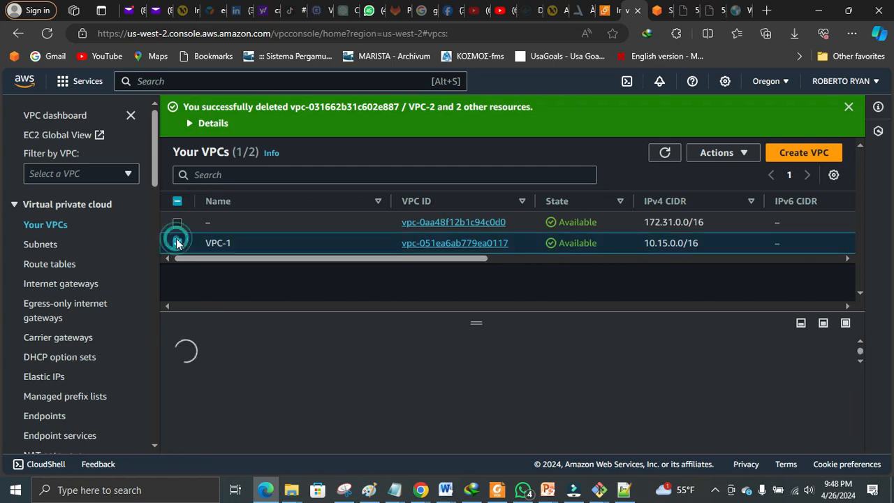
left_click(739, 152)
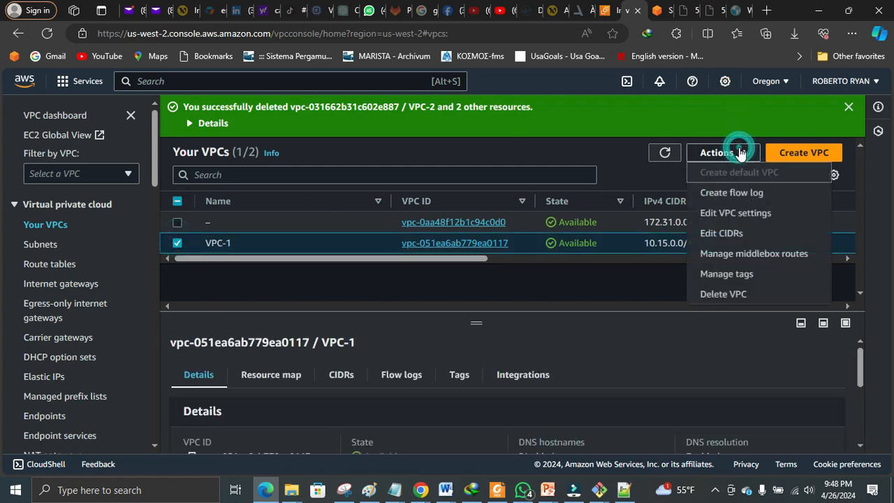
left_click(733, 293)
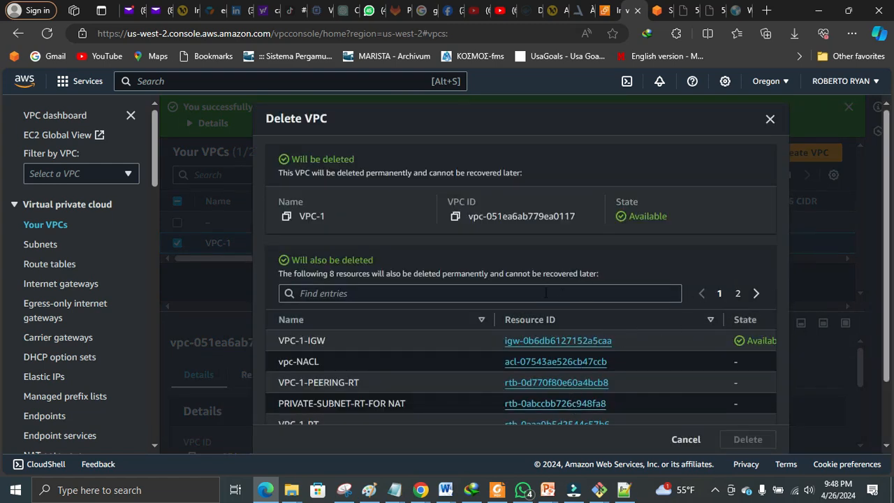
left_click_drag(885, 322, 891, 383)
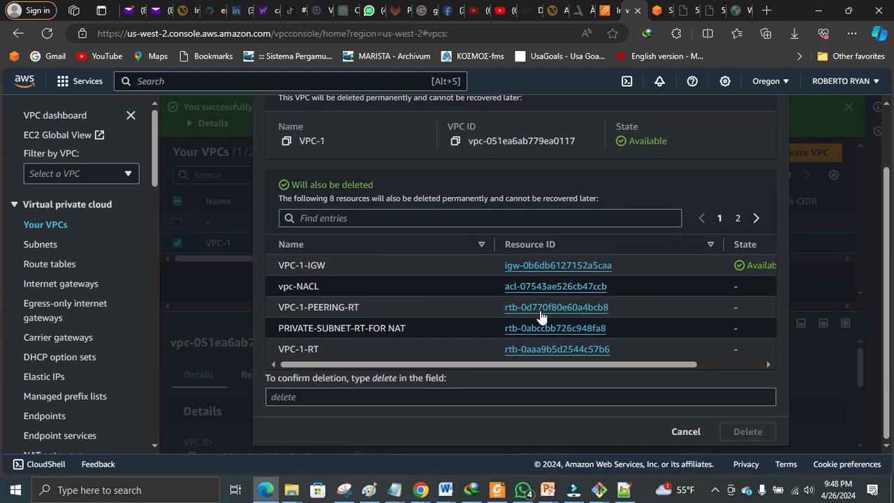
left_click(394, 398)
type("dele")
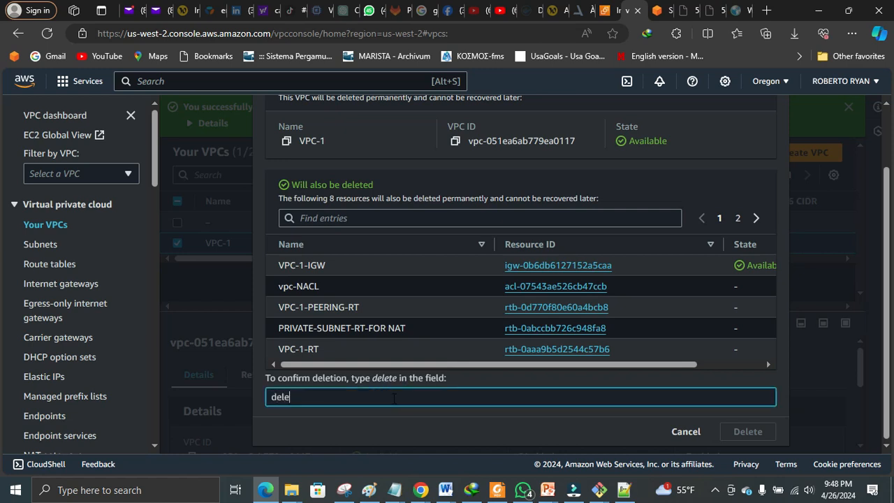
type("te")
left_click(742, 432)
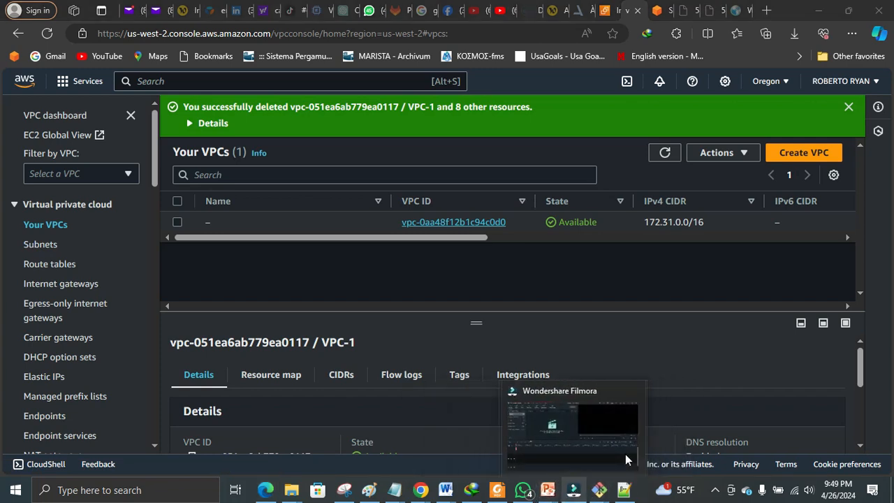
Switch to the "DAY 25 VPC intro" presentation in PowerPoint and clear the text selection on the Agenda slide
mouse_move(546, 491)
left_click(605, 454)
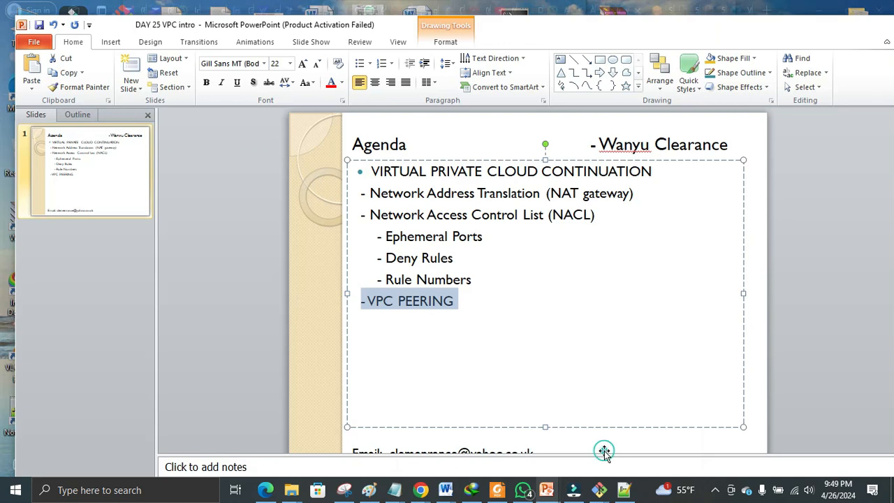
left_click(524, 389)
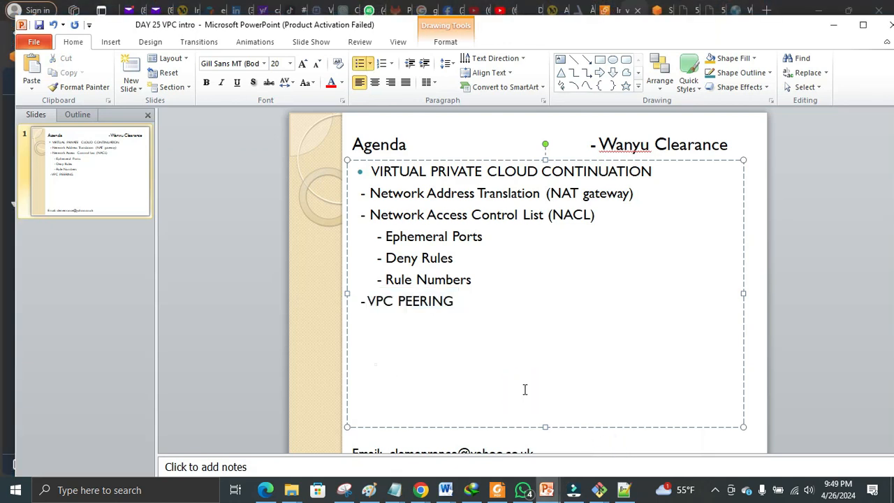